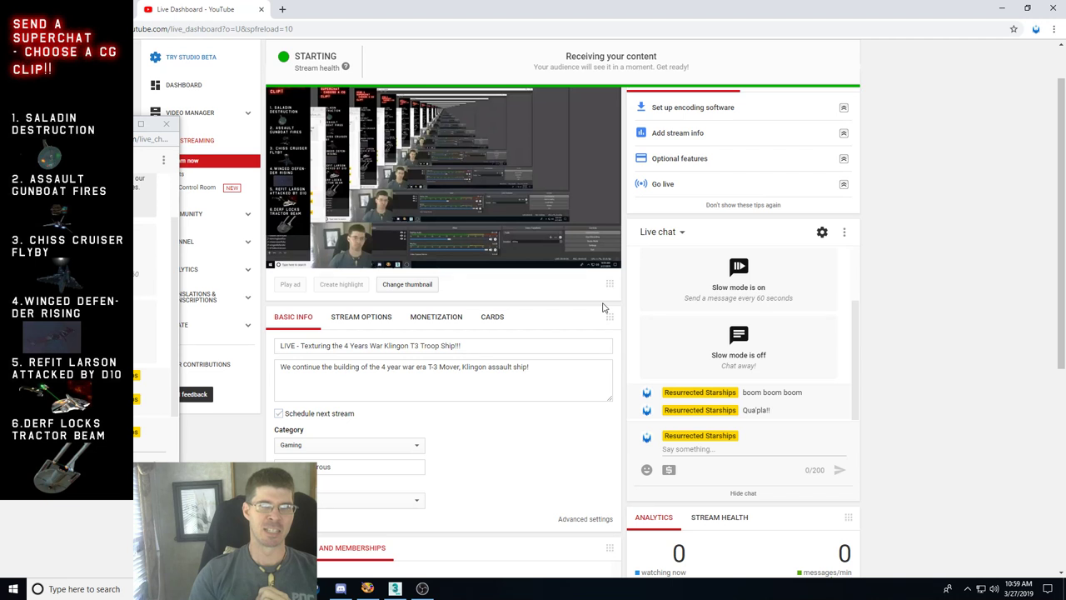
Step: Check the live stream's preview sound, basic info, chat and analytics on the live dashboard
scroll(583, 360, "up", 1)
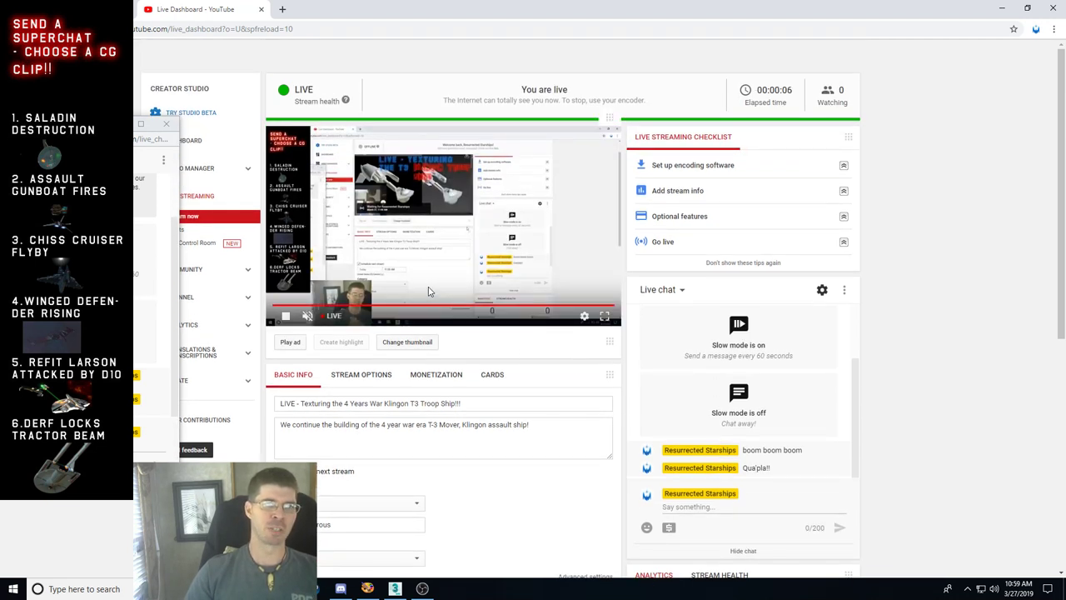
left_click(306, 316)
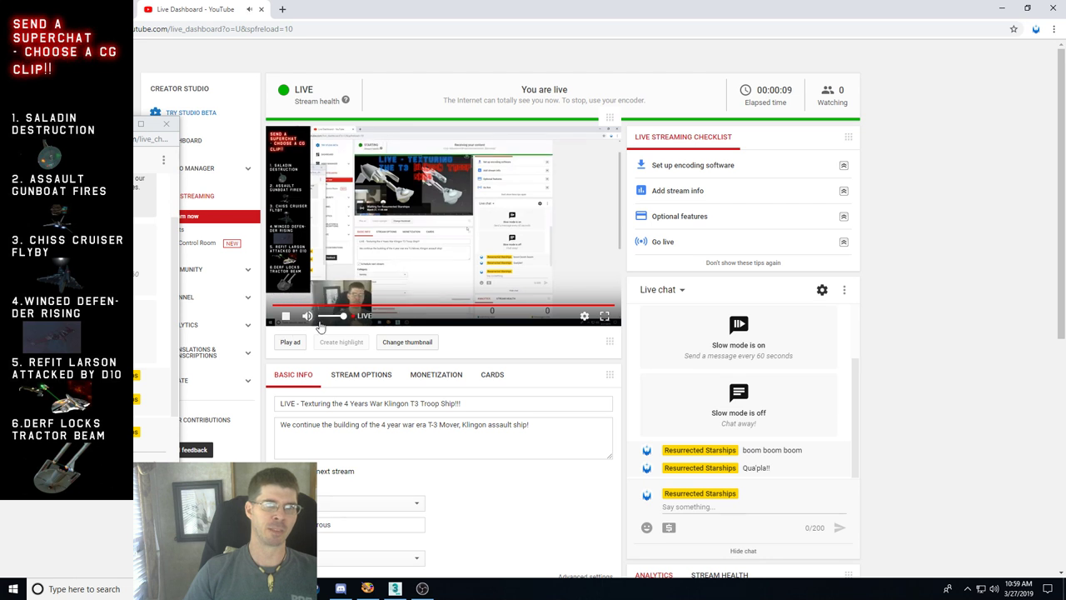
left_click(306, 317)
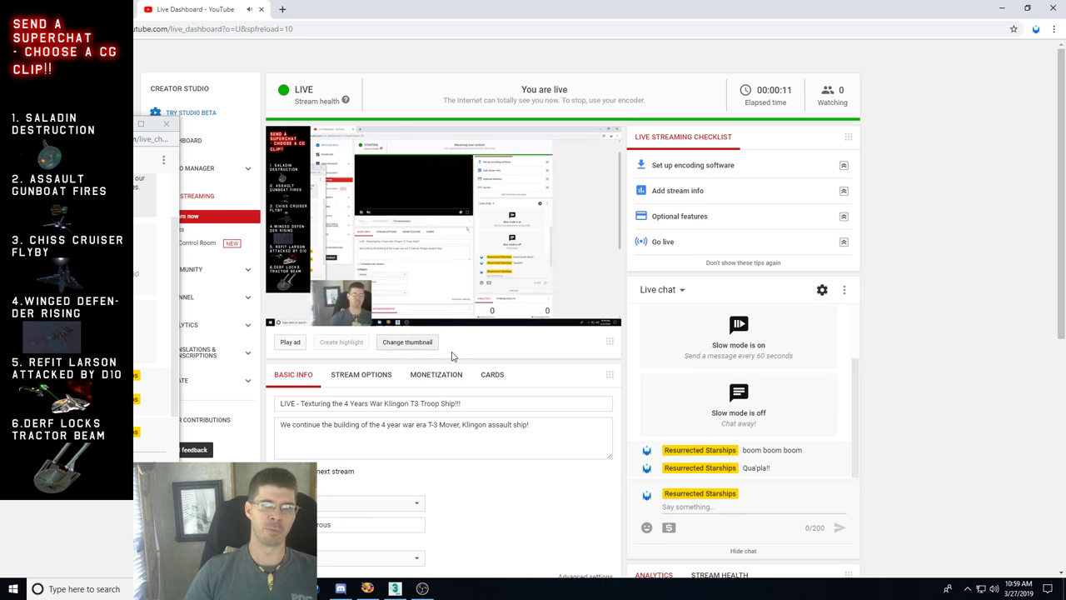
scroll(886, 375, "down", 1)
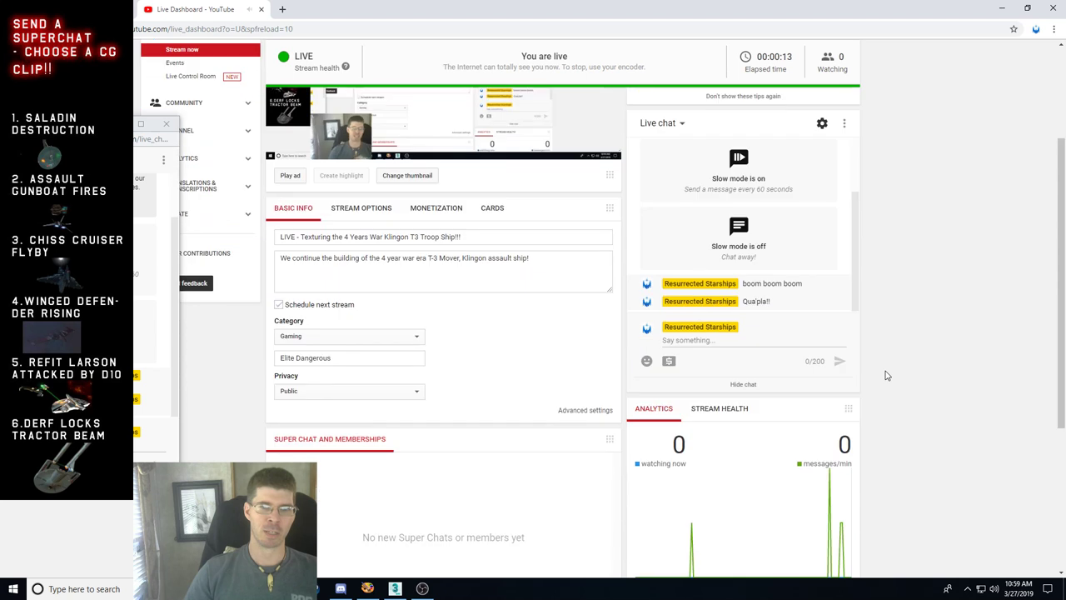
scroll(886, 375, "up", 1)
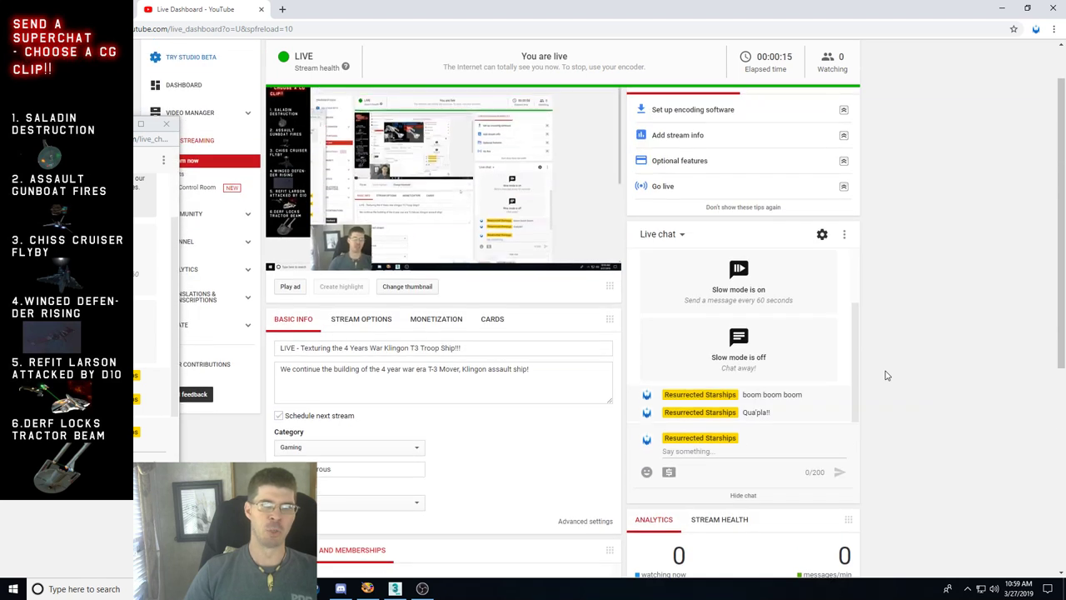
scroll(886, 375, "up", 1)
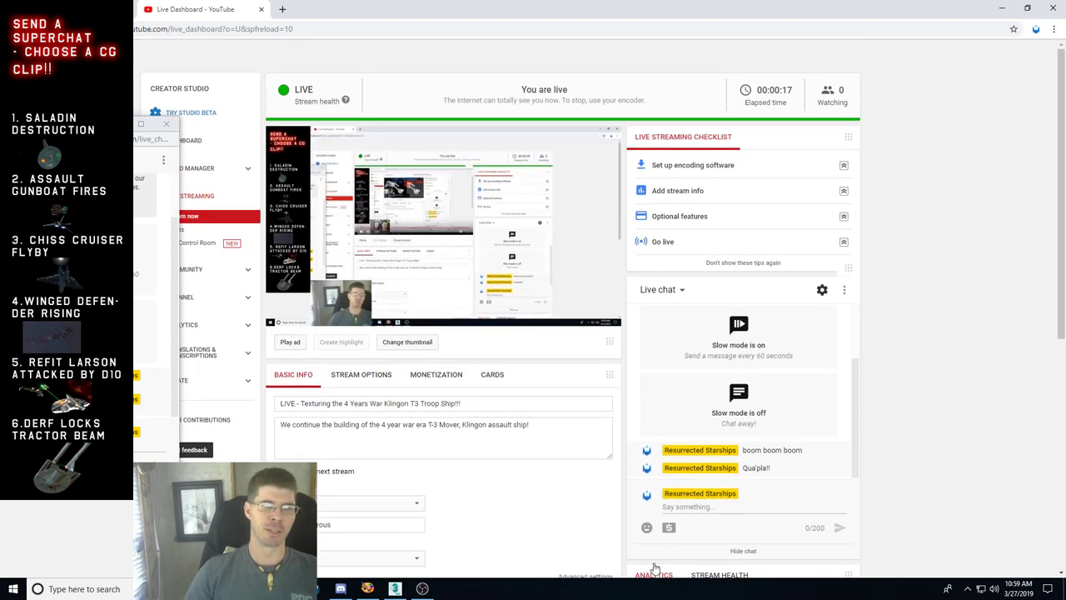
scroll(983, 419, "down", 2)
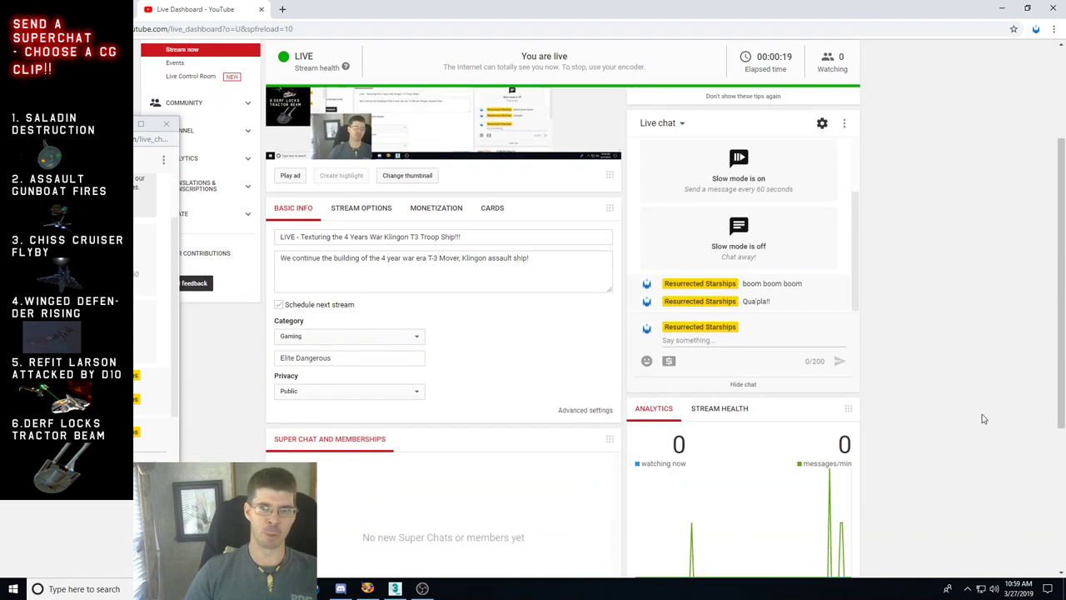
scroll(928, 403, "down", 1)
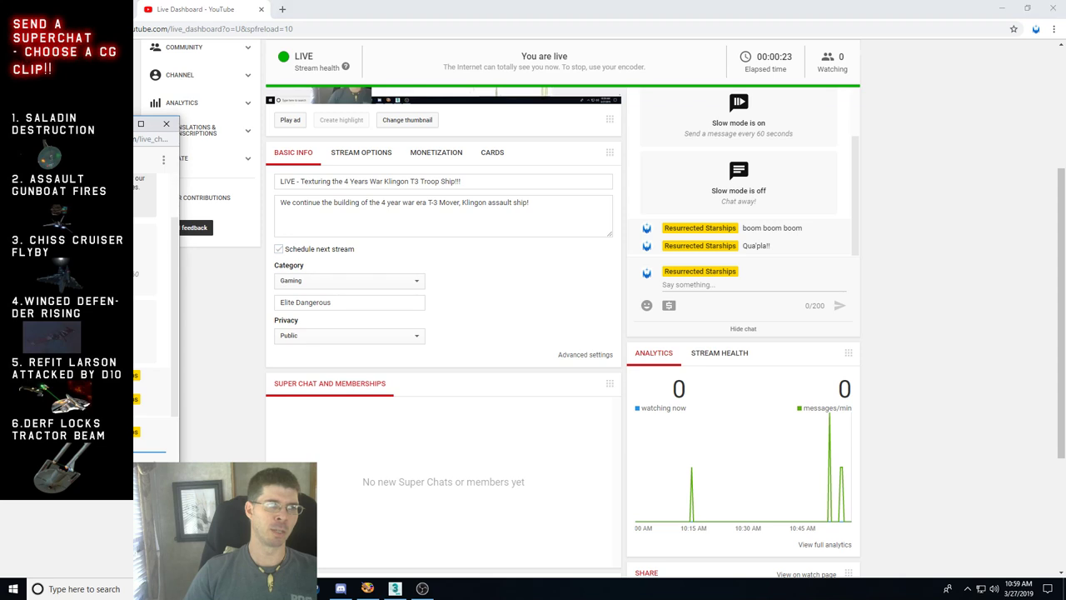
scroll(875, 342, "up", 1)
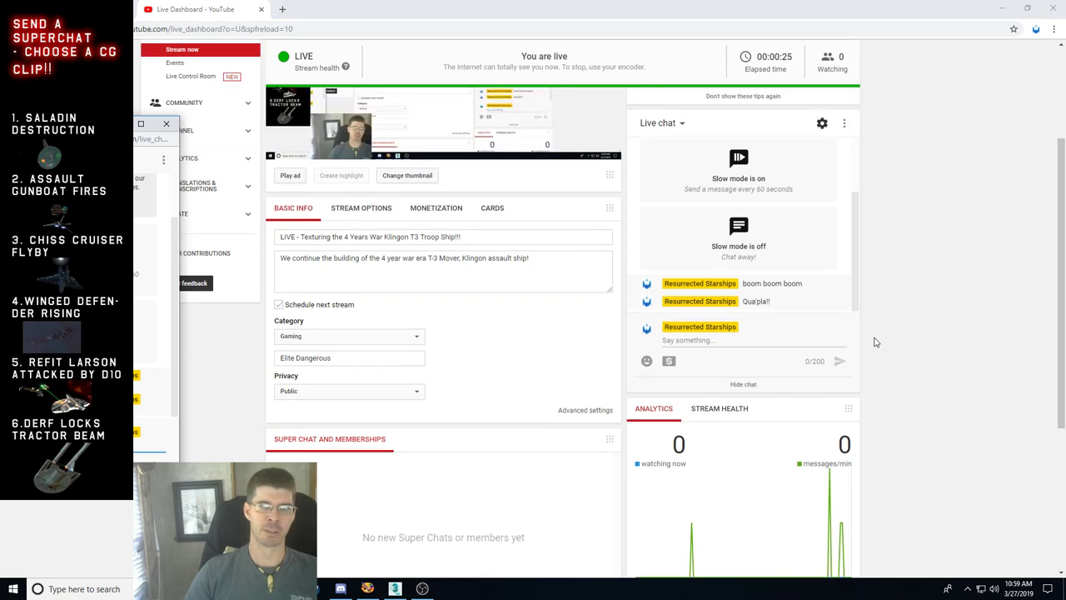
scroll(875, 341, "up", 3)
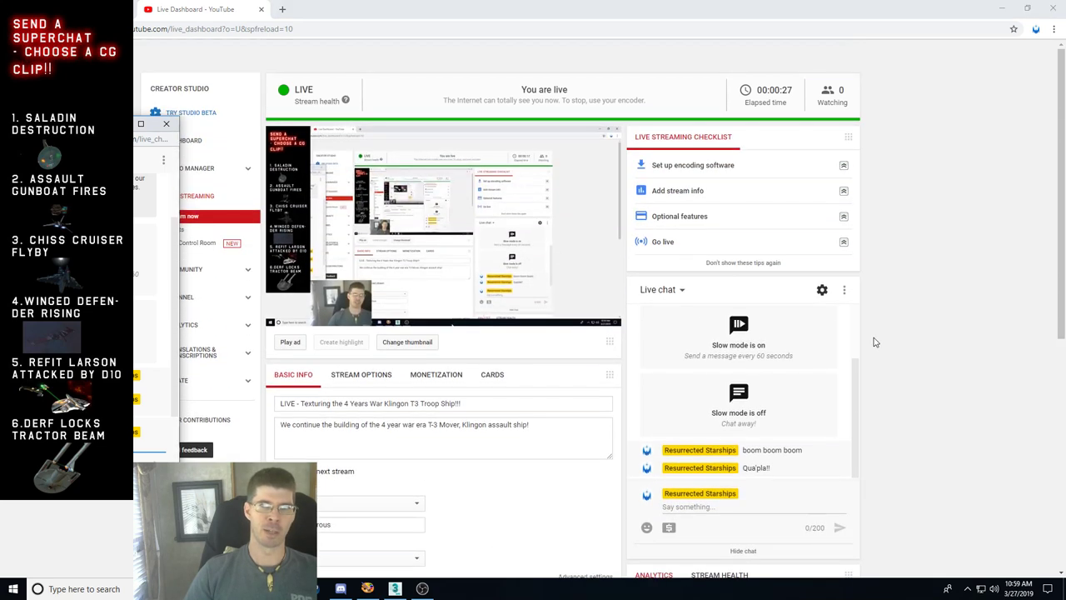
scroll(874, 341, "down", 3)
scroll(874, 342, "up", 3)
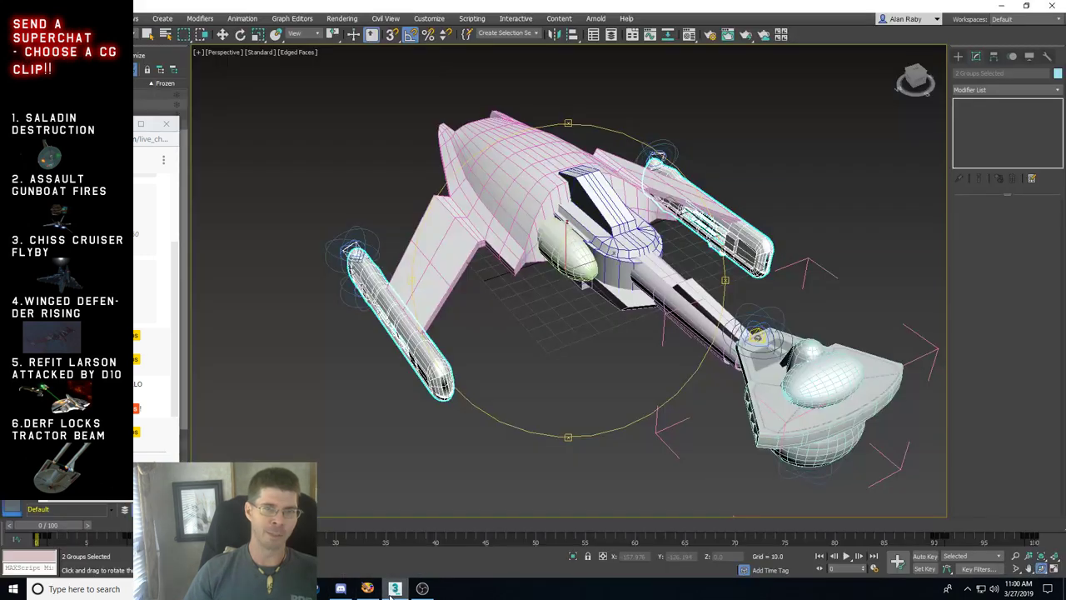
Step: Switch to 3ds Max and examine the Klingon ship model from the front and rear
left_click(395, 588)
mouse_move(529, 307)
left_mouse_down()
mouse_move(475, 304)
mouse_move(540, 308)
mouse_move(525, 303)
left_mouse_up()
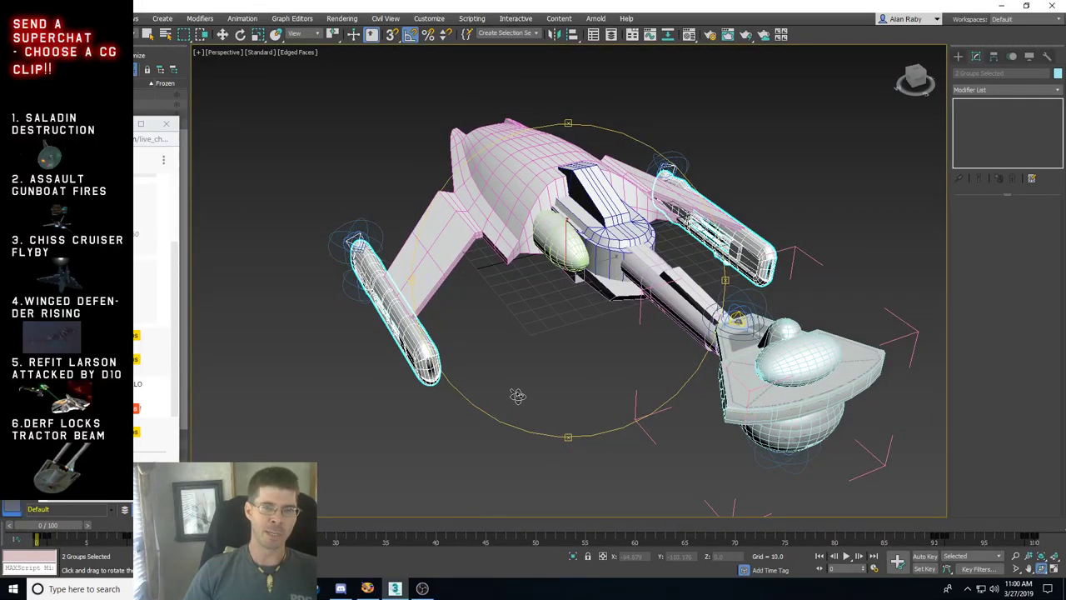
left_click_drag(518, 397, 698, 332)
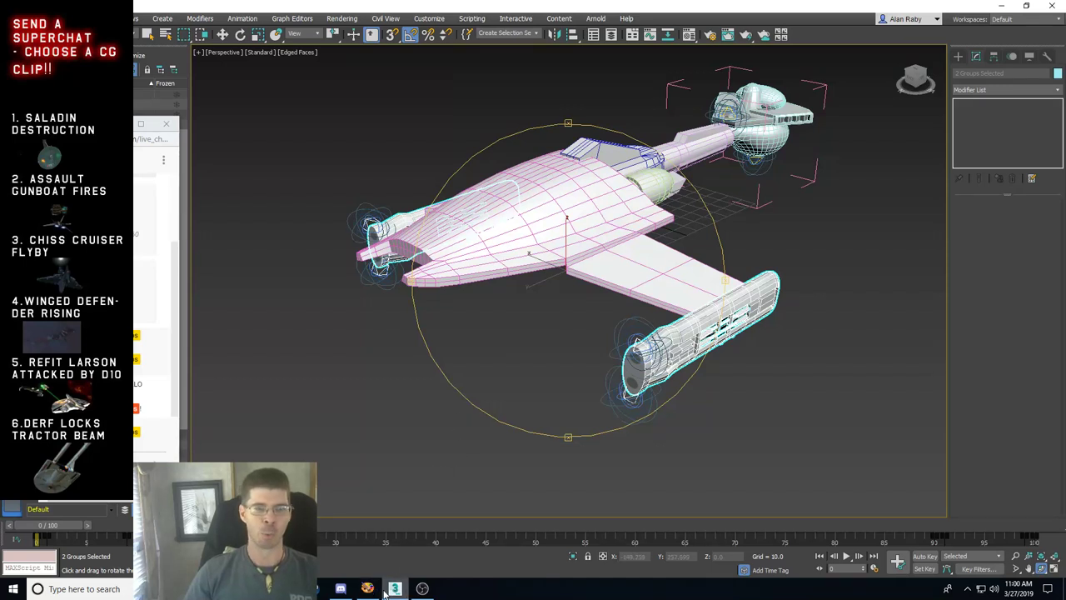
left_click_drag(561, 309, 628, 303)
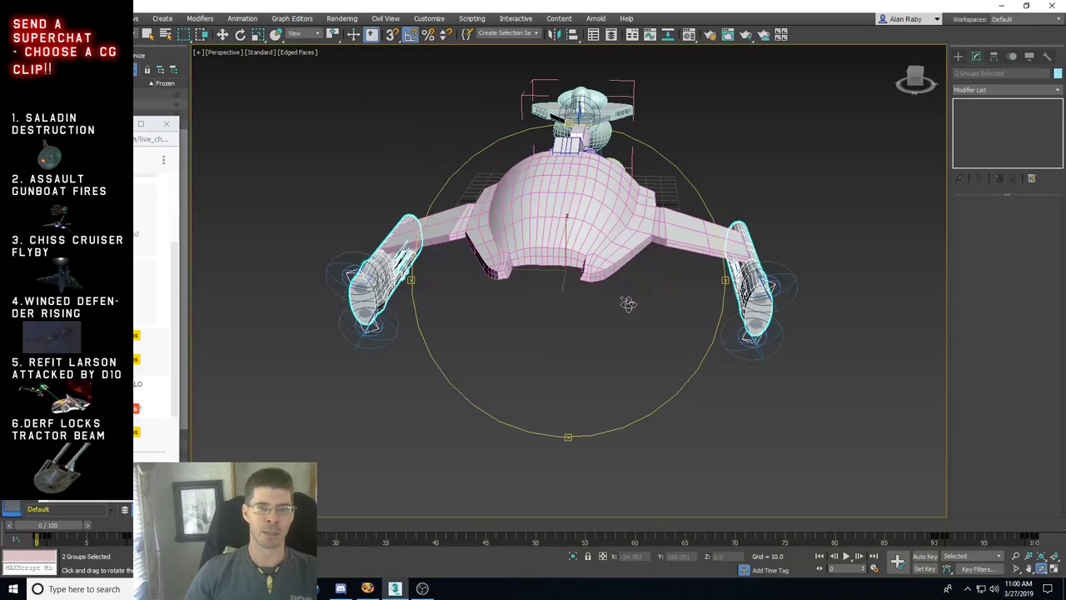
left_click_drag(575, 268, 405, 279)
left_click_drag(549, 286, 585, 313)
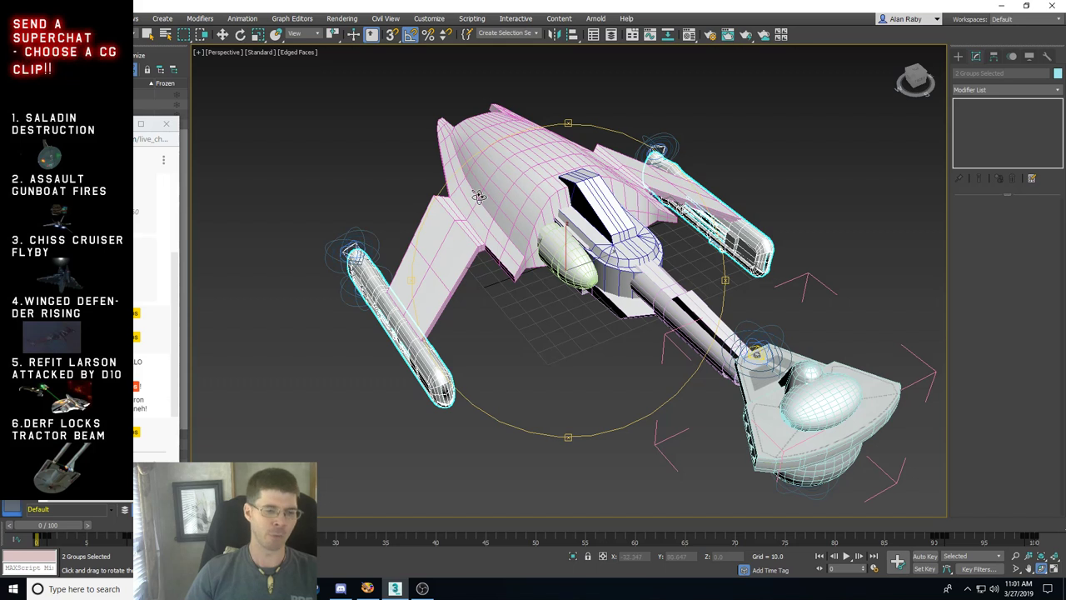
Step: Render the Perspective view of the ship to check its current surfaces and close the render
key("shift+q")
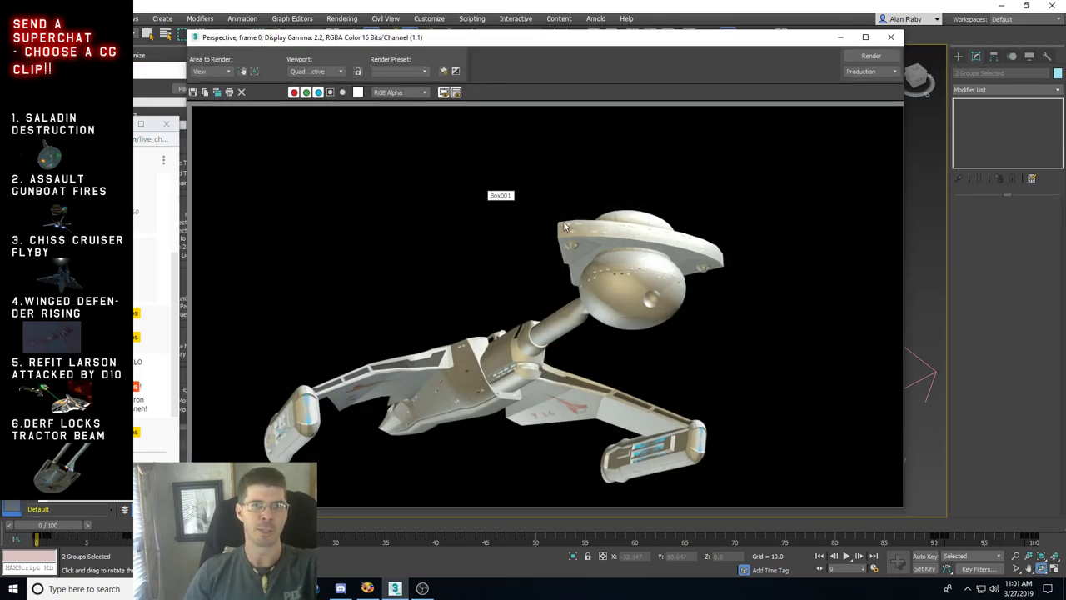
left_click(895, 56)
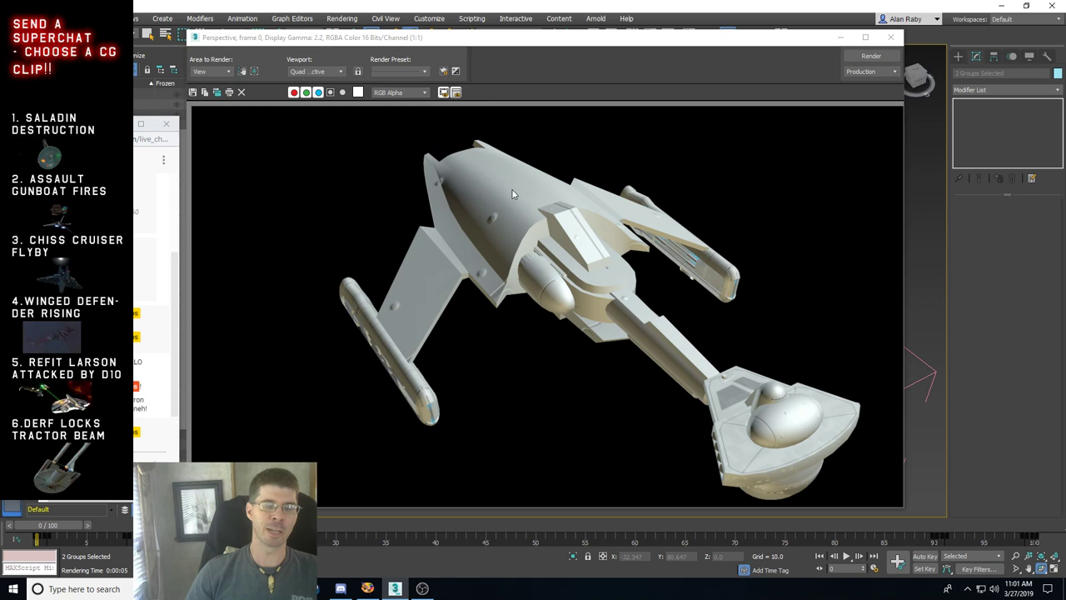
left_click(890, 37)
Step: Inspect the main hull, the raised upper deck section and the neck by selecting each in turn
mouse_move(651, 265)
middle_mouse_down("alt")
mouse_move(638, 270)
mouse_move(666, 275)
middle_mouse_up("alt")
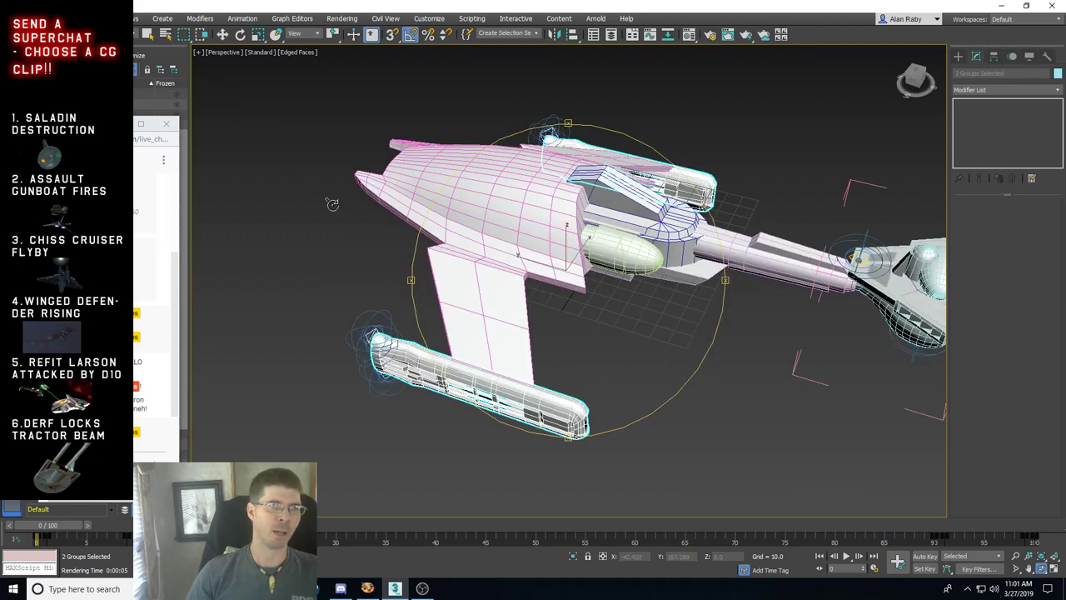
left_click(145, 33)
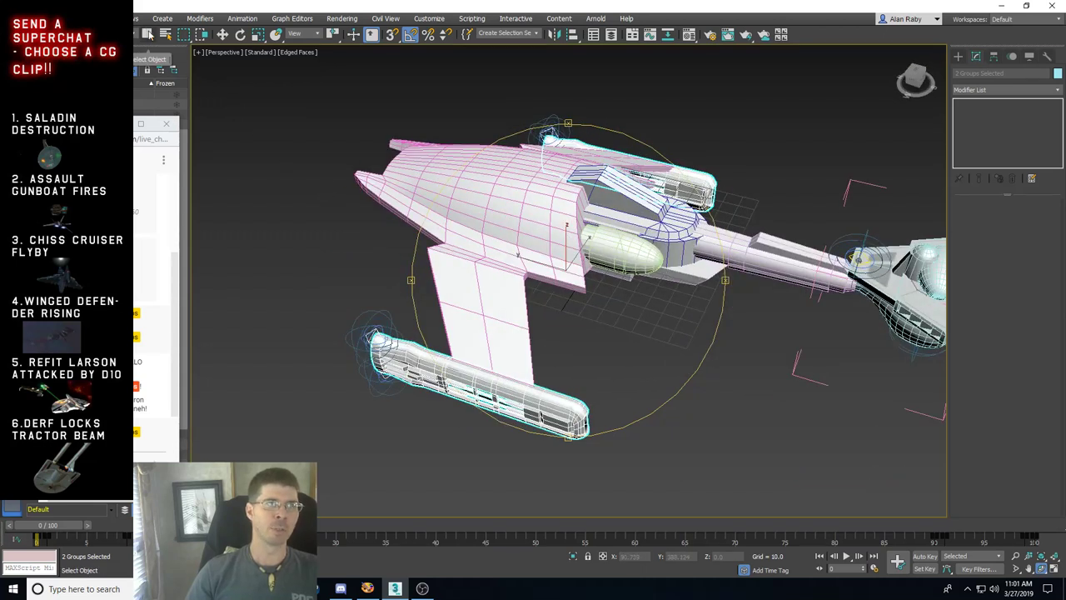
left_click(454, 187)
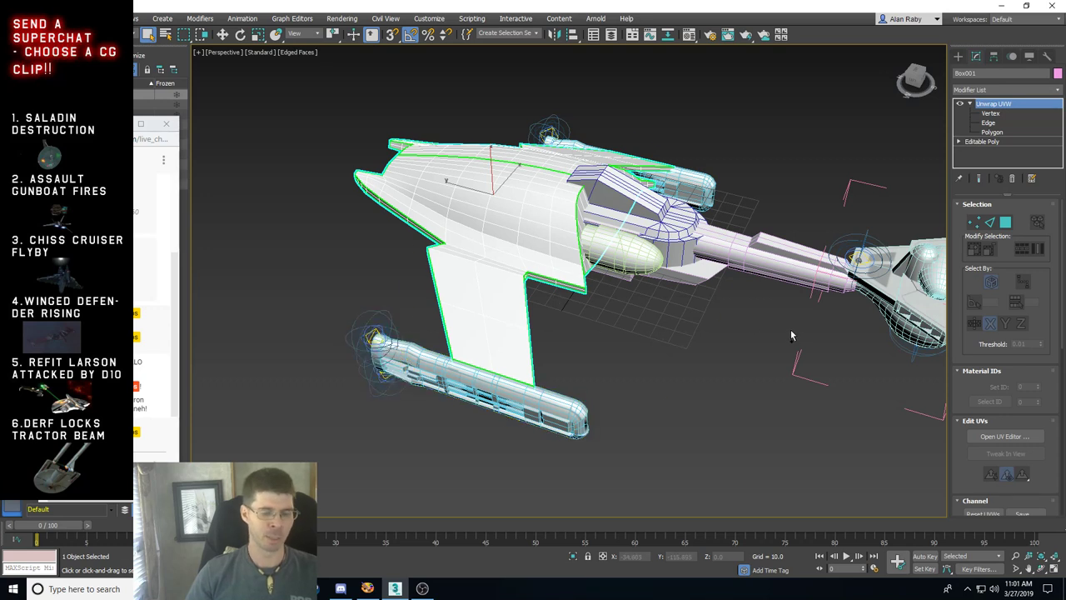
middle_click_drag(690, 311, 664, 298, "alt")
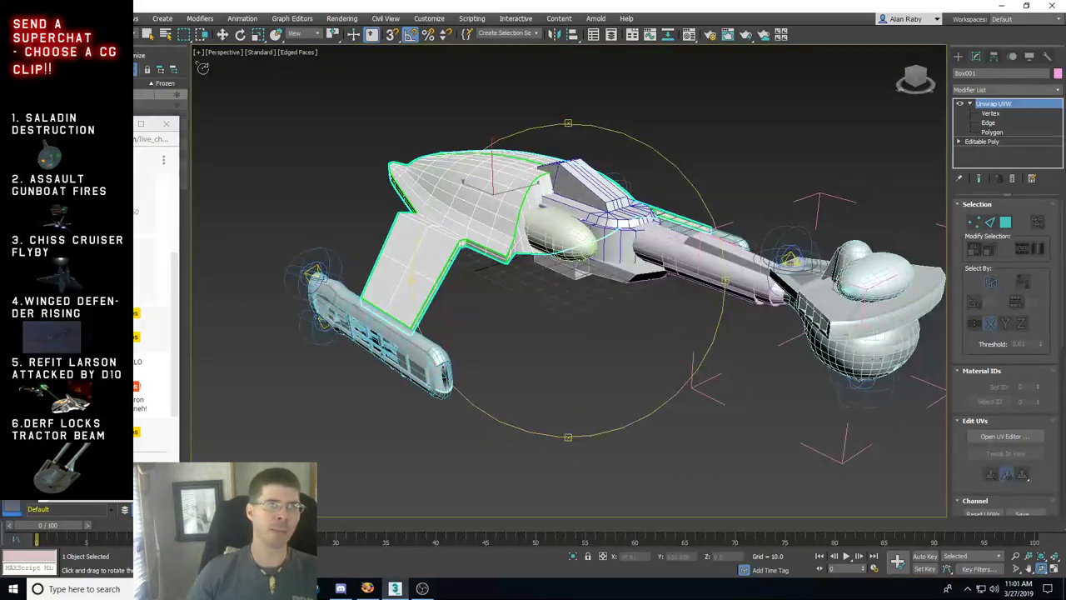
left_click(147, 34)
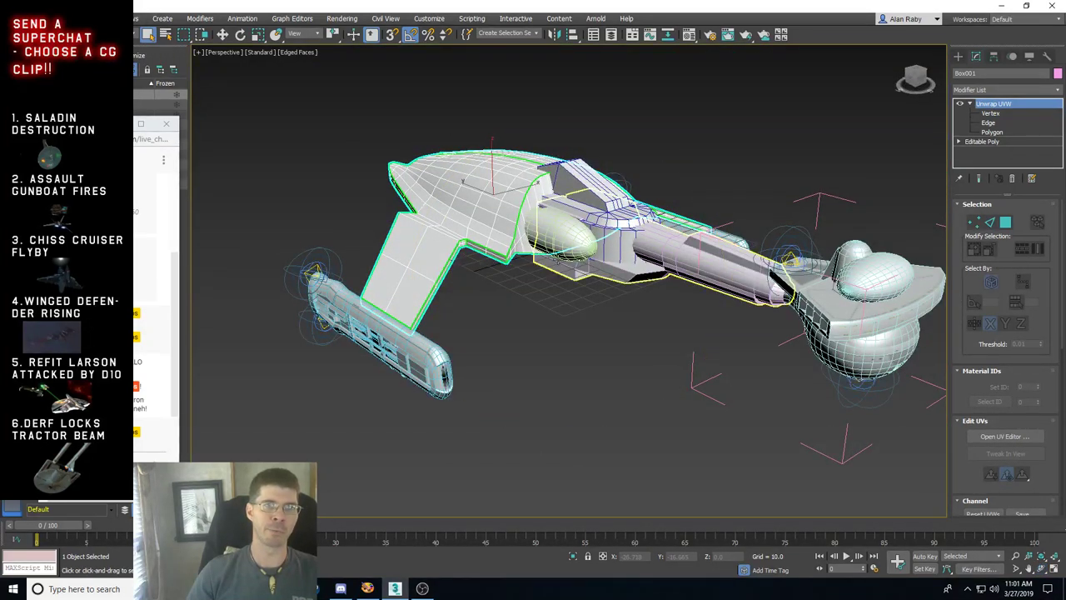
left_click(606, 247)
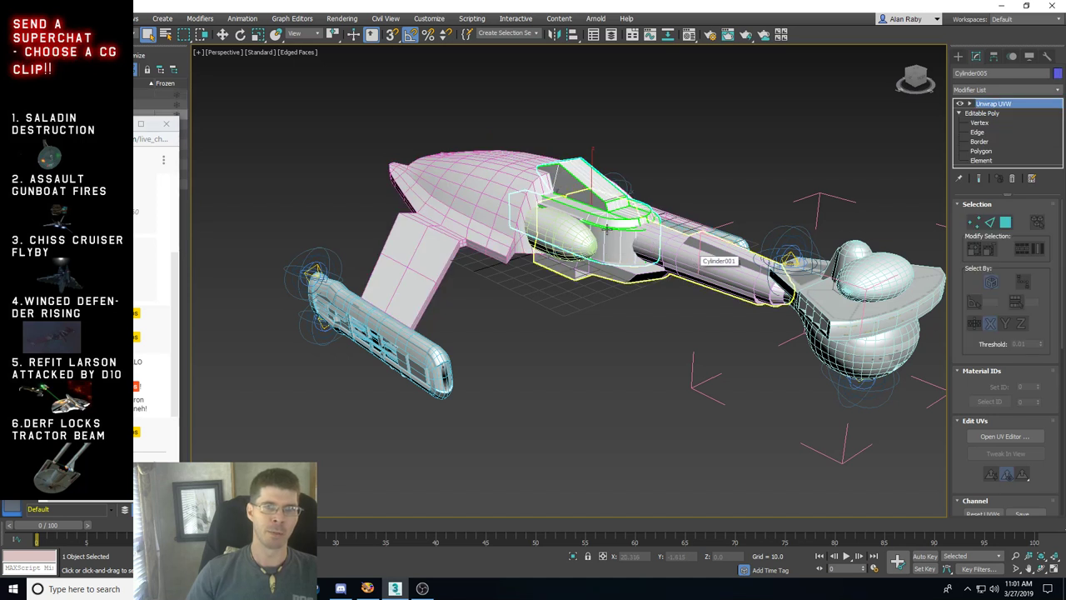
left_click(685, 258)
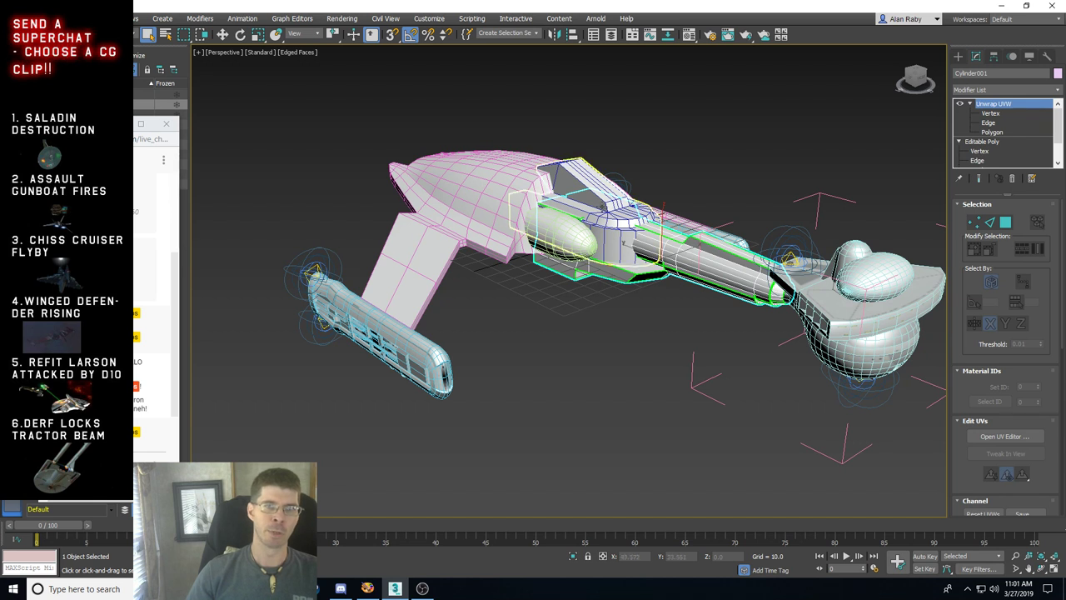
left_click(602, 207)
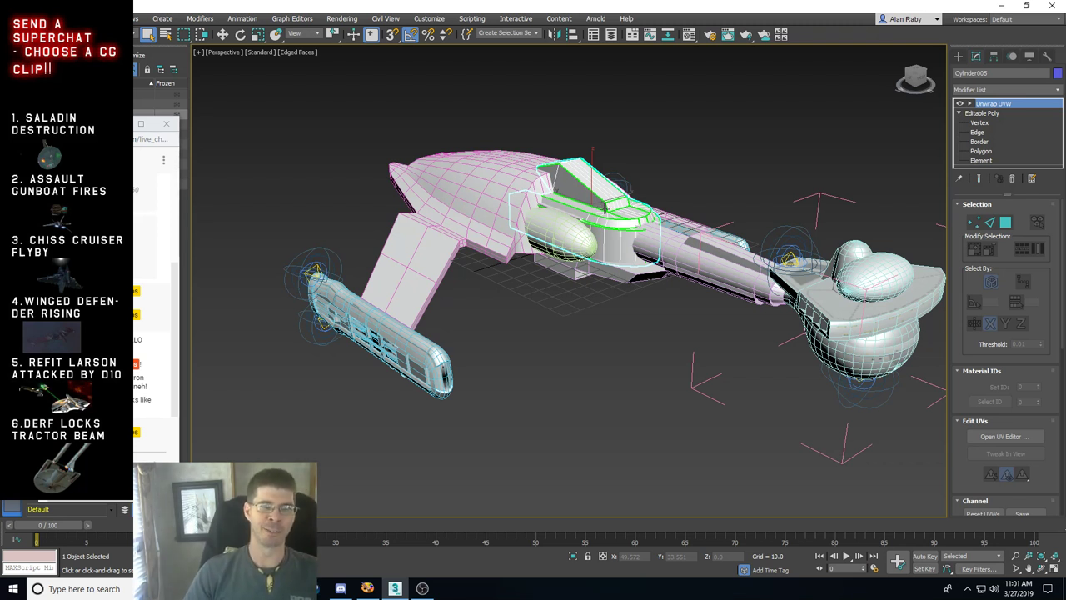
Step: Select the main hull with its wings and hide all unselected objects
middle_click_drag(676, 307, 618, 307, "alt")
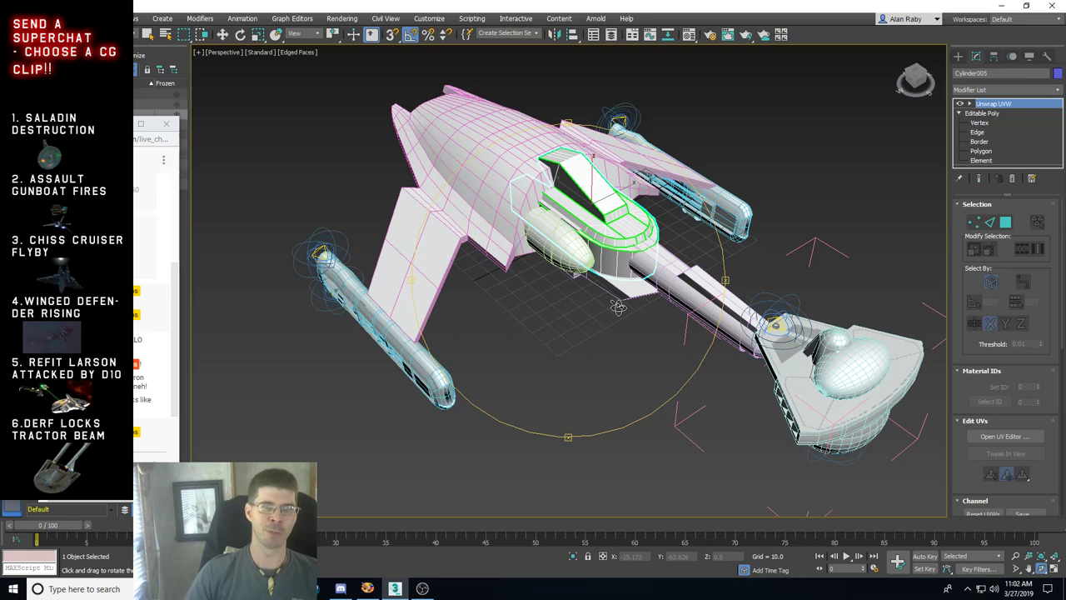
mouse_move(575, 329)
middle_mouse_down("alt")
mouse_move(591, 322)
mouse_move(585, 334)
middle_mouse_up("alt")
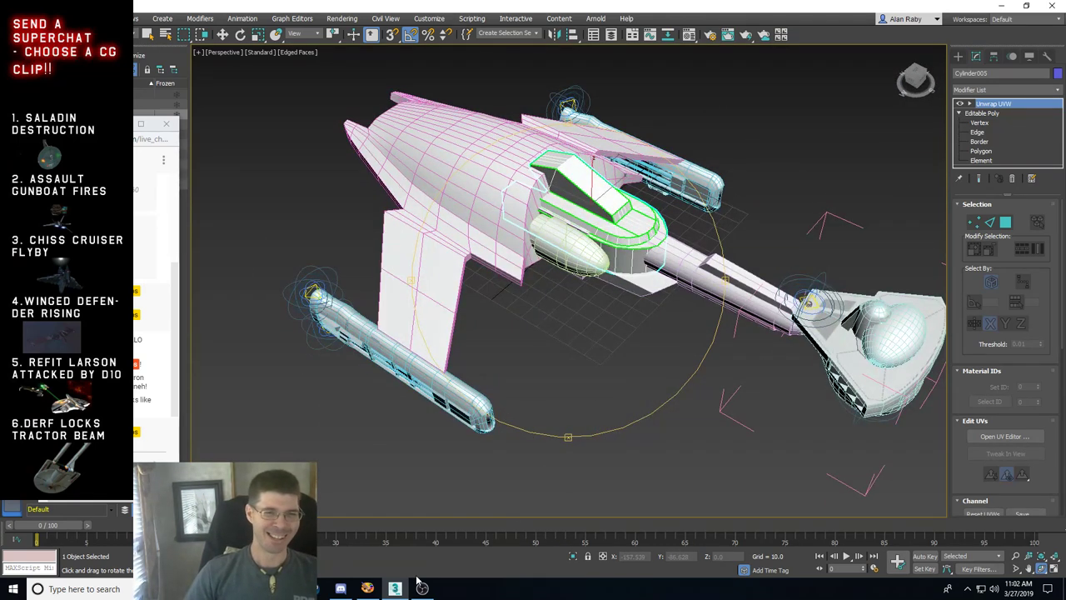
left_click(146, 34)
left_click(475, 167)
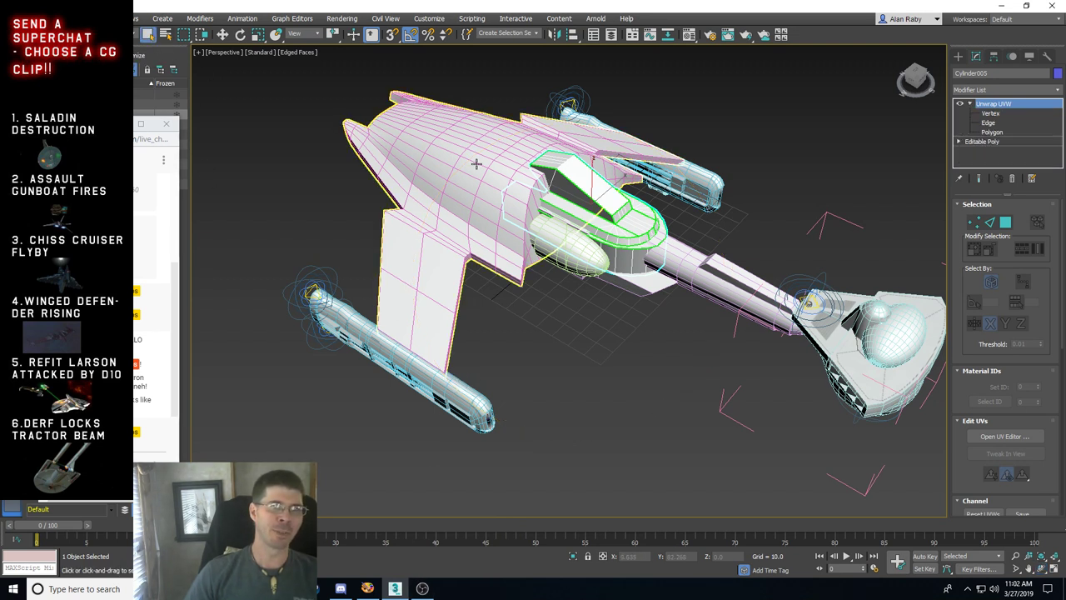
right_click(594, 301)
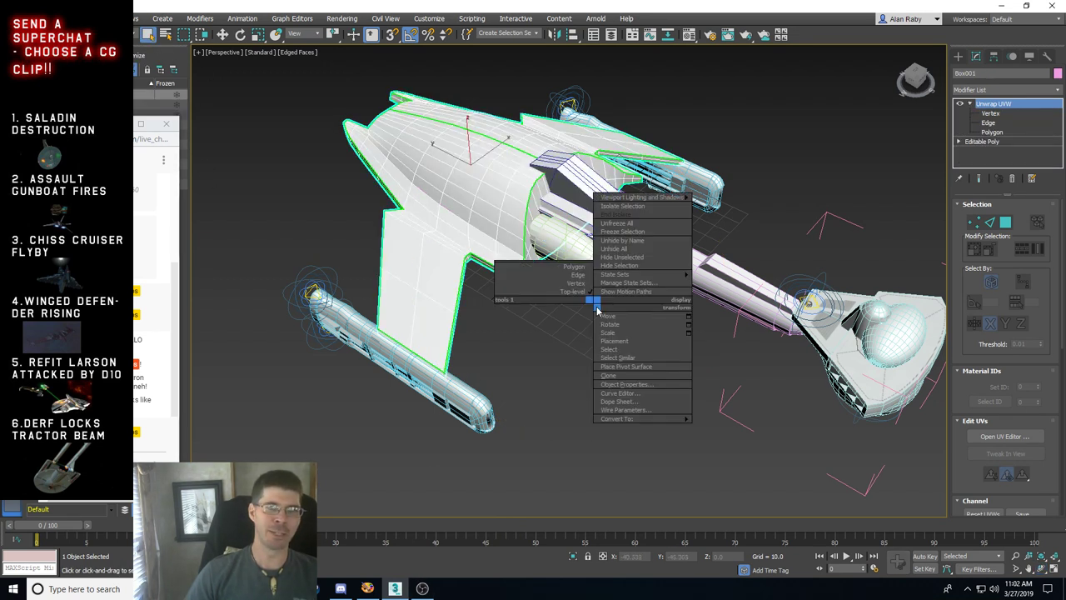
left_click(646, 258)
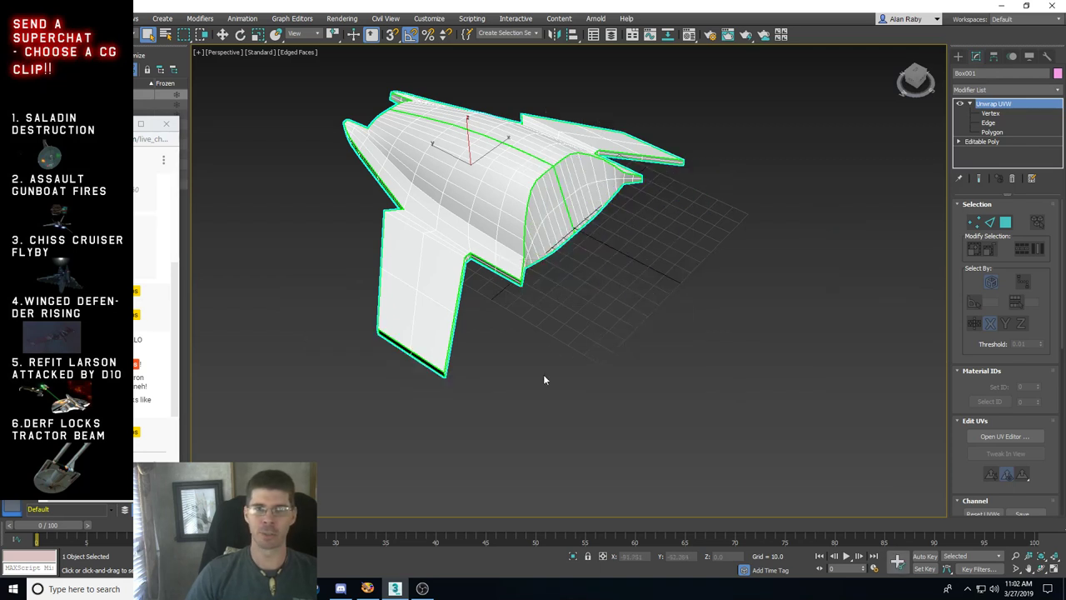
Step: Open the UV editor for the hull's Unwrap UVW modifier
middle_click_drag(570, 279, 488, 245, "alt")
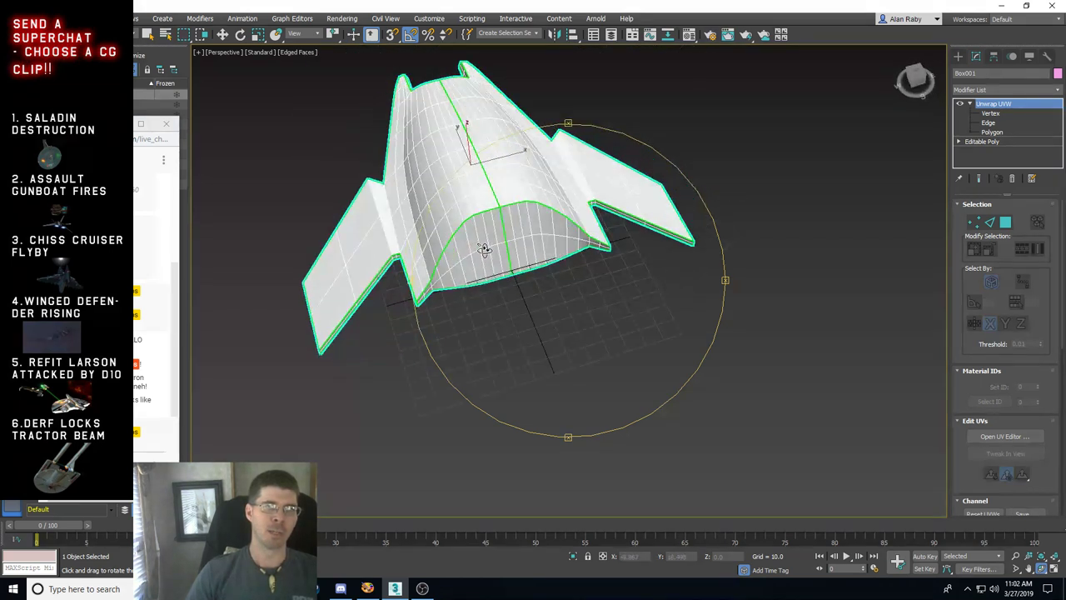
scroll(966, 316, "down", 3)
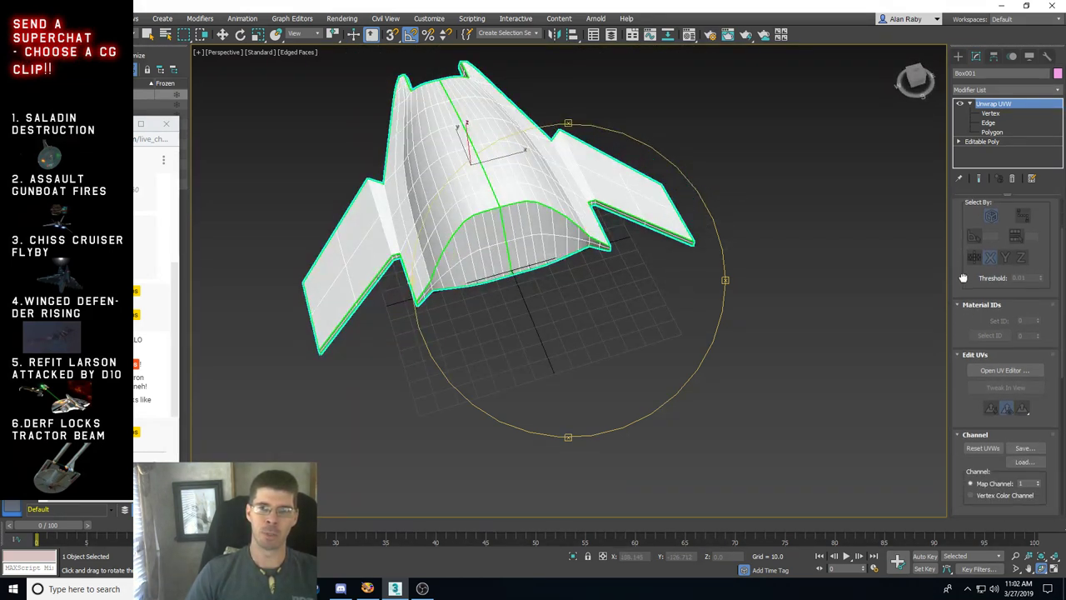
scroll(999, 254, "down", 2)
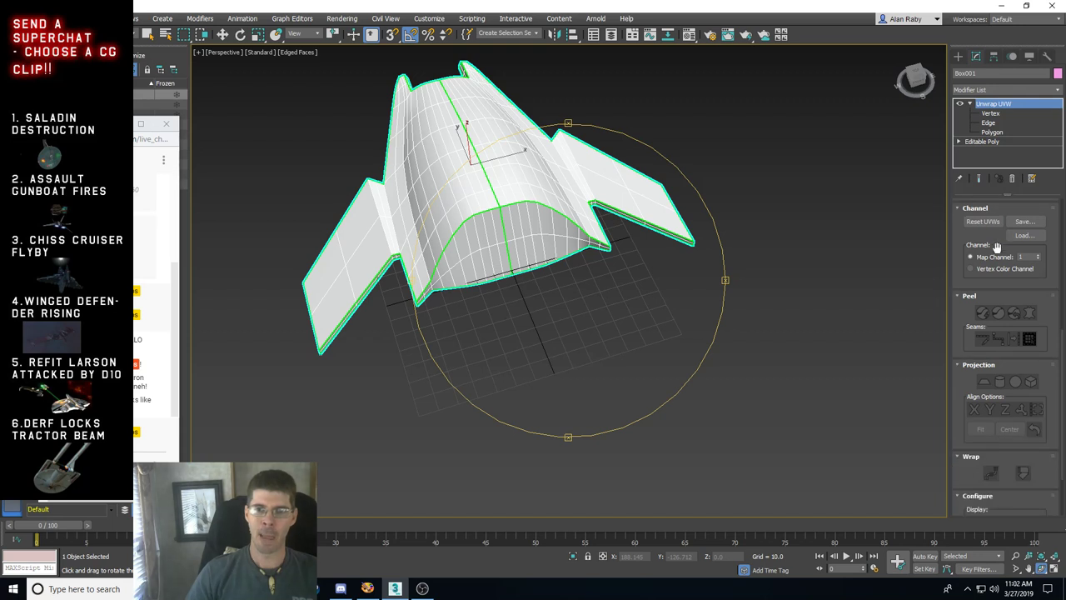
scroll(998, 265, "up", 1)
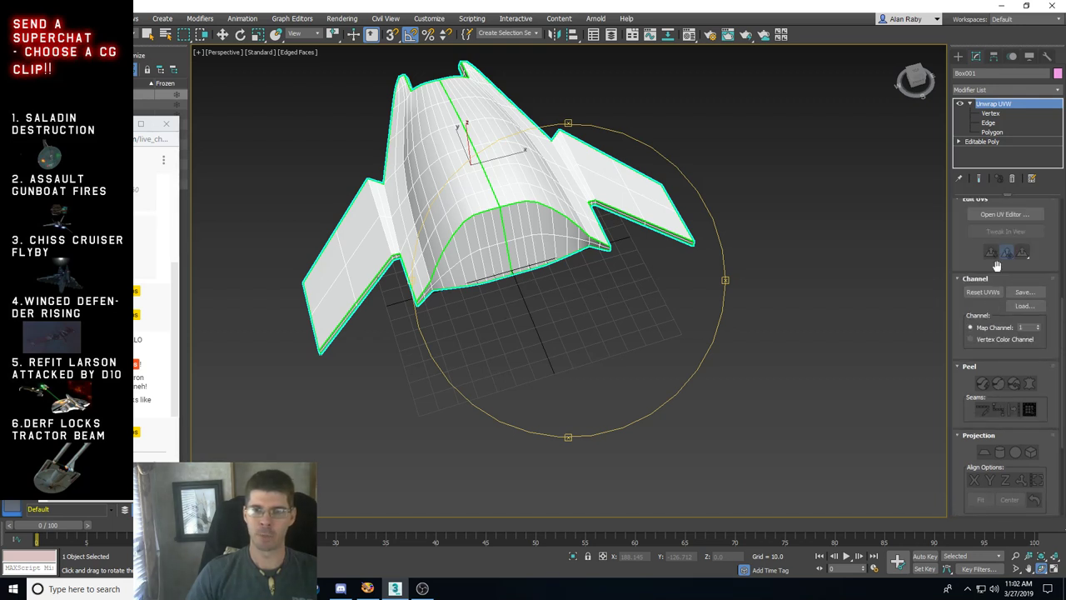
left_click(995, 215)
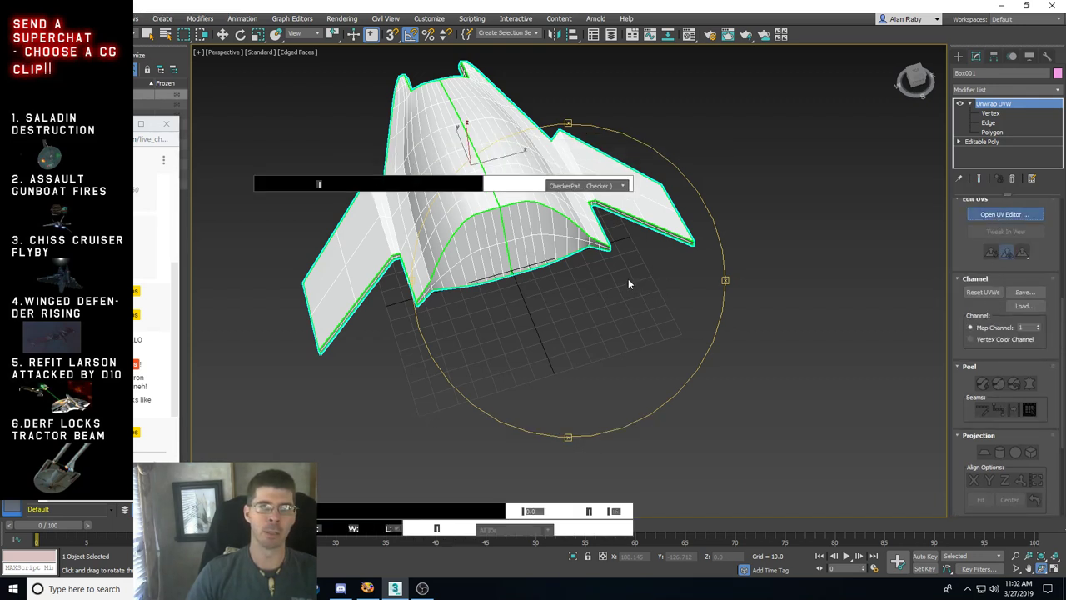
Step: Place the UV editor beside the hull and switch to polygon selection to check which surfaces the underside UV shell covers
left_click_drag(480, 158, 840, 119)
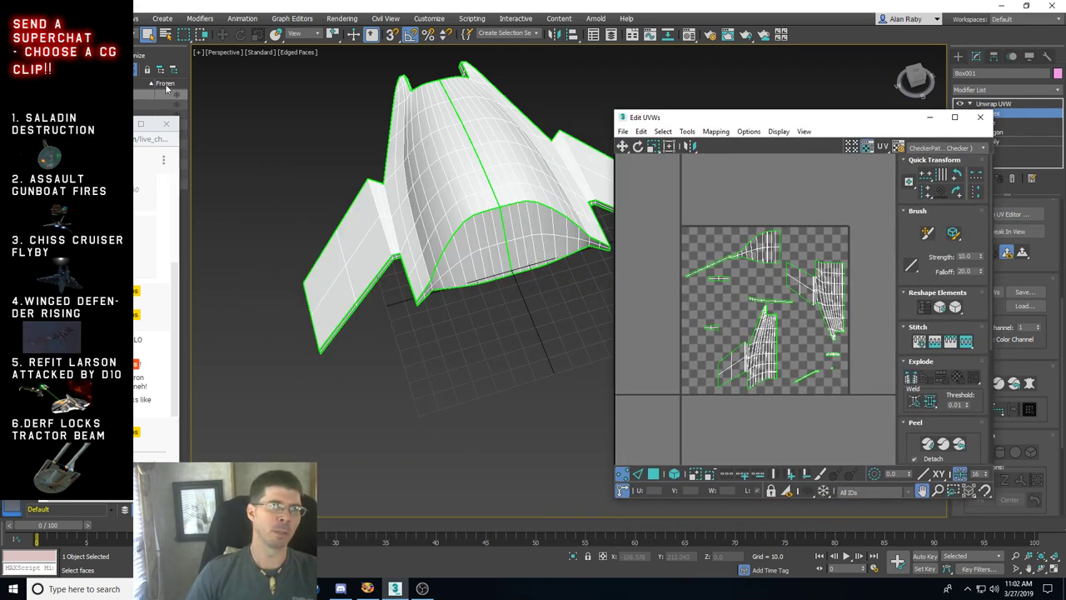
left_click(654, 146)
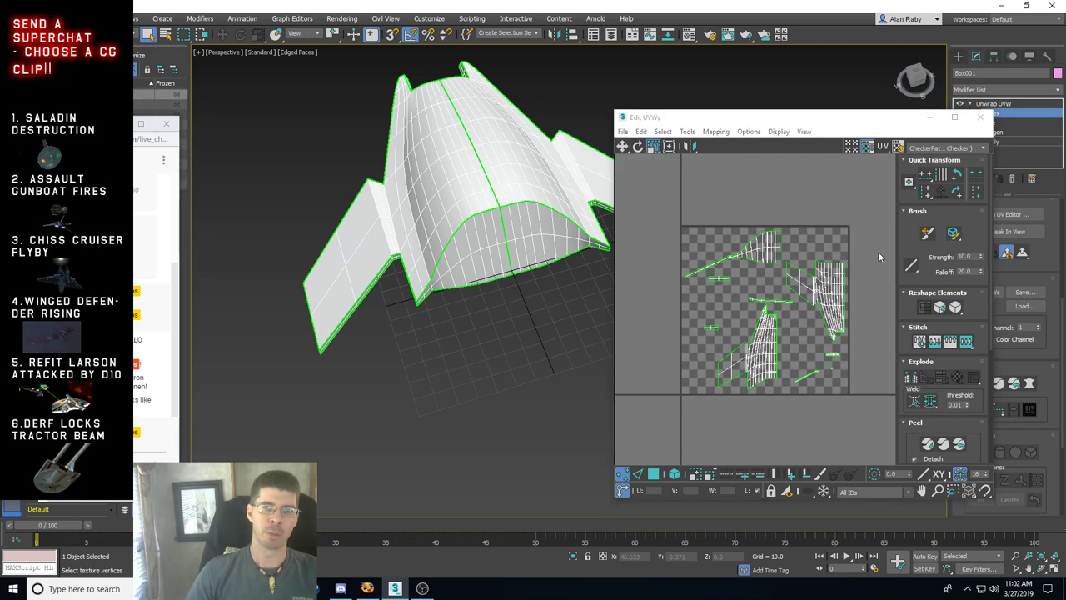
left_click_drag(880, 252, 796, 352)
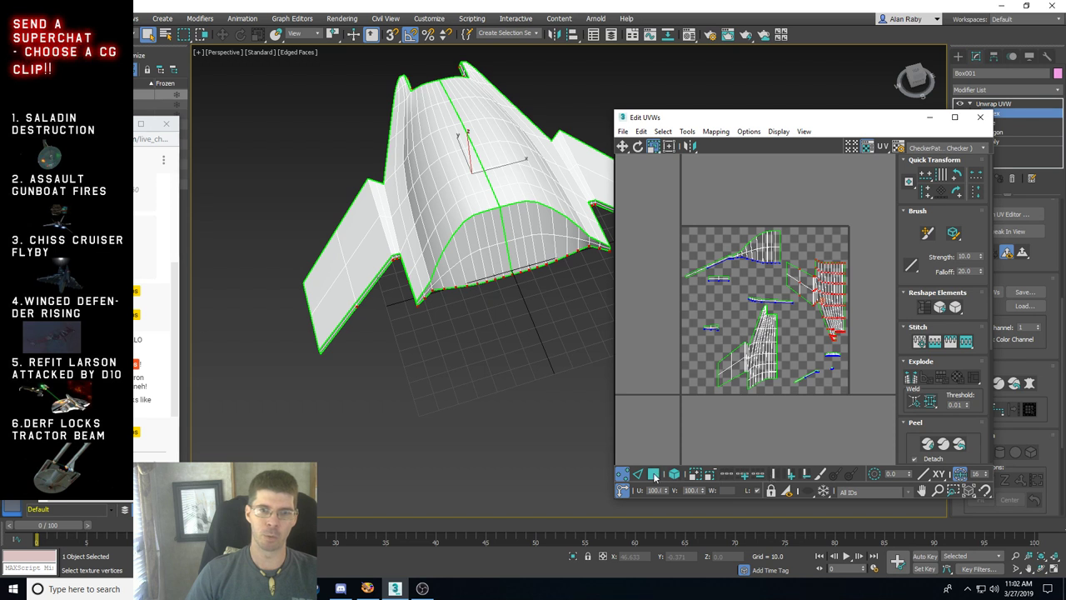
left_click(654, 474)
left_click_drag(873, 252, 807, 335)
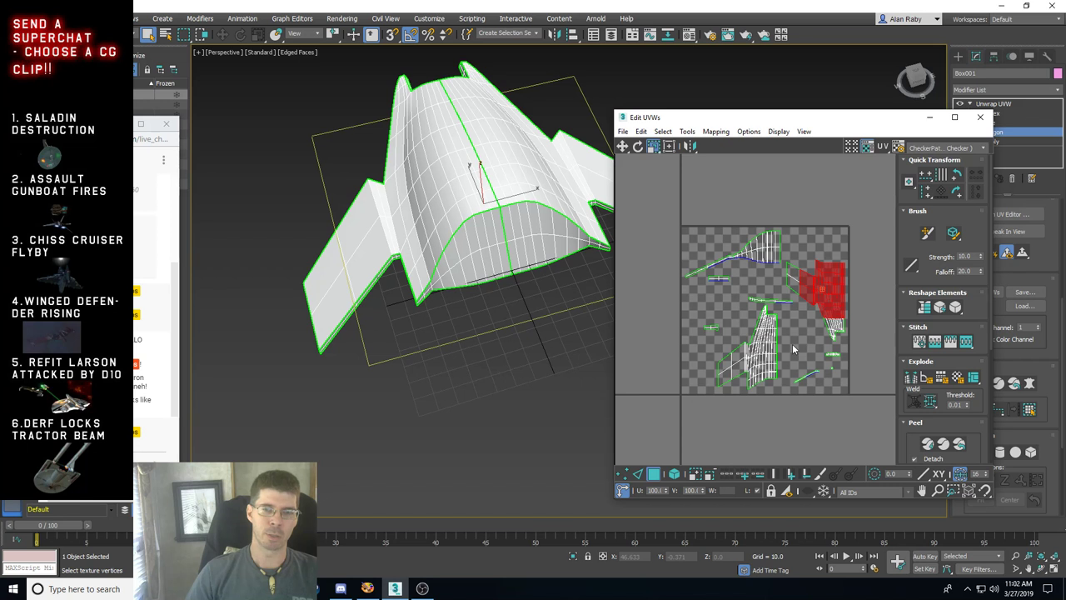
Step: Select the complete UV shell of the upper hull and wing to check which surfaces of the model it covers
left_click(742, 380)
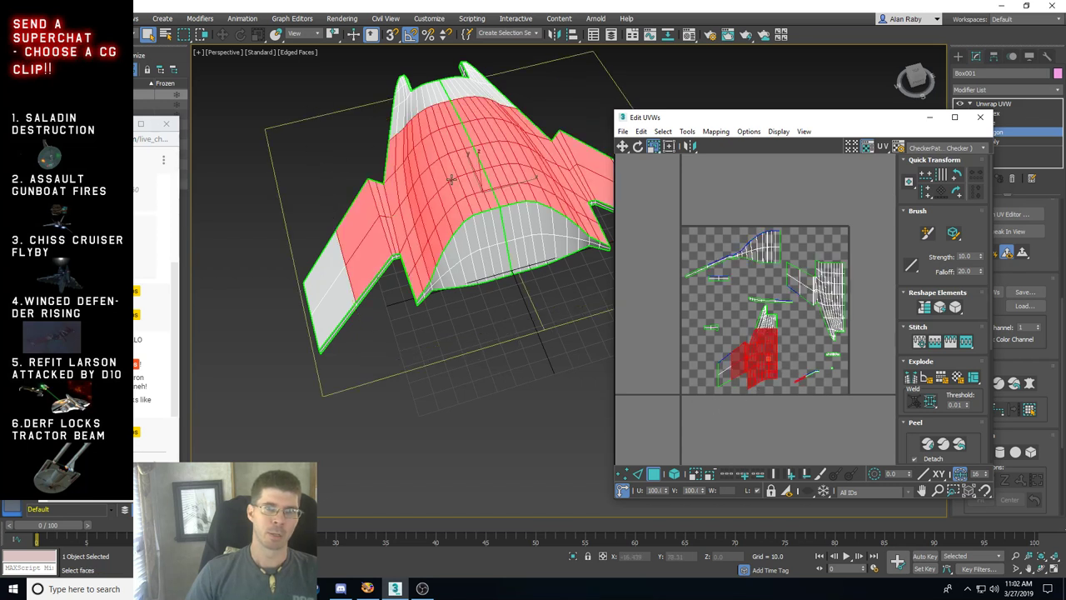
scroll(756, 360, "up", 2)
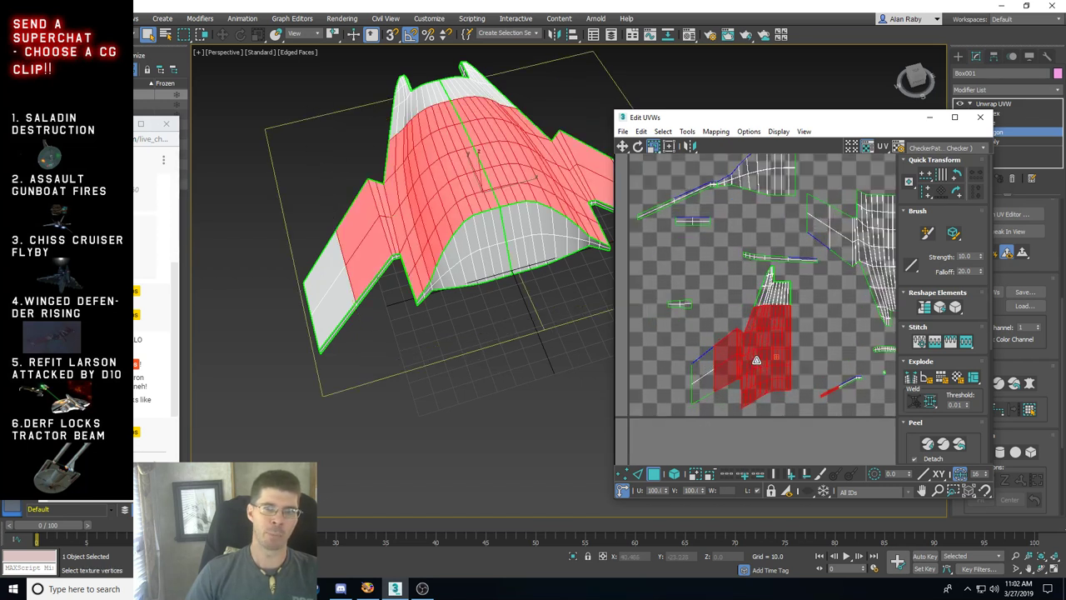
scroll(756, 360, "up", 1)
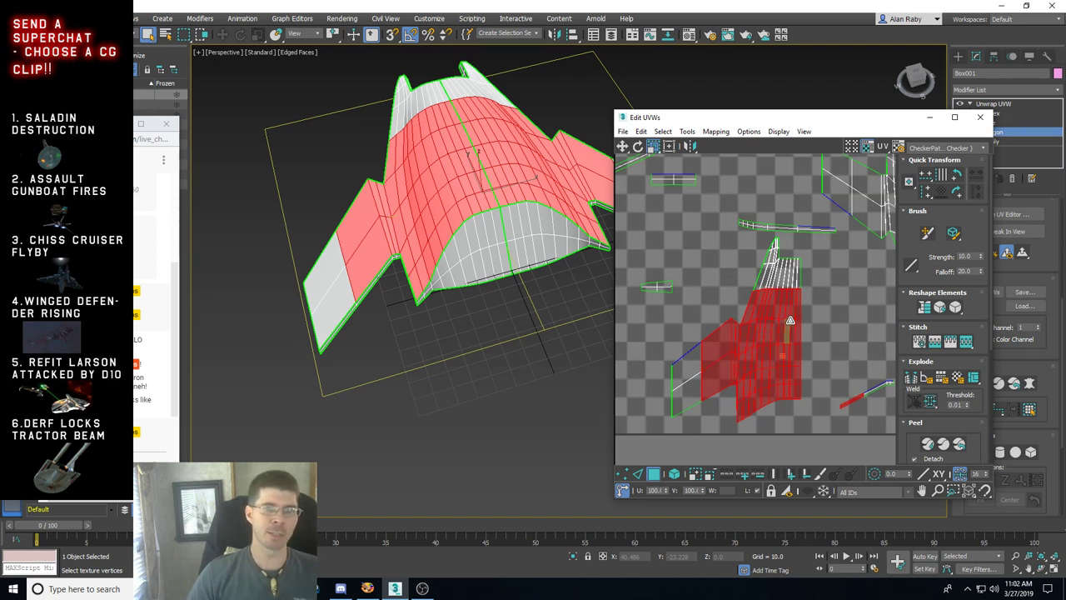
left_click(823, 277)
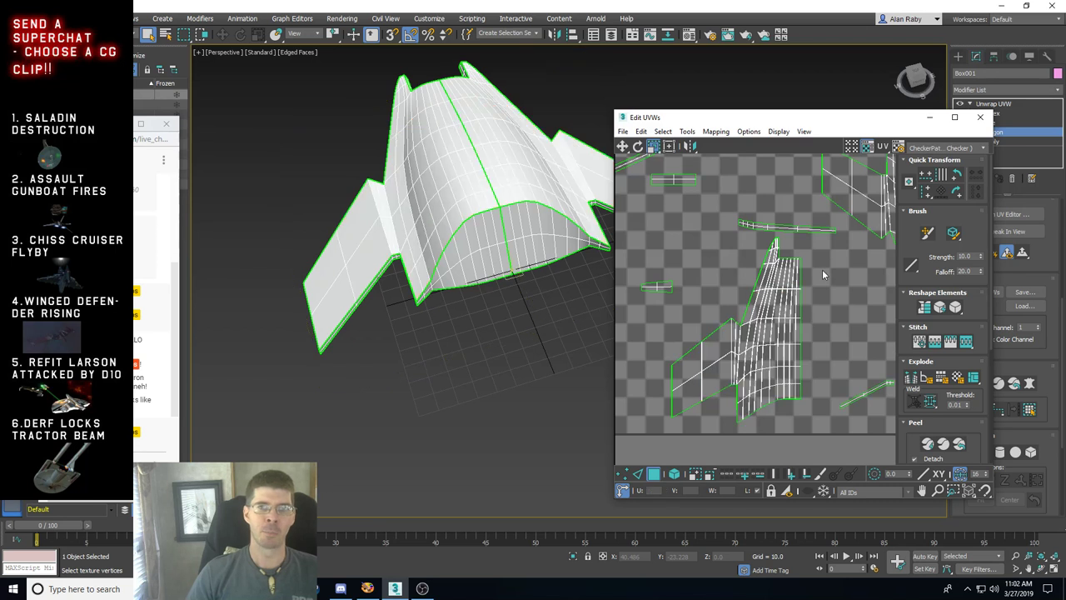
left_click_drag(820, 248, 677, 442)
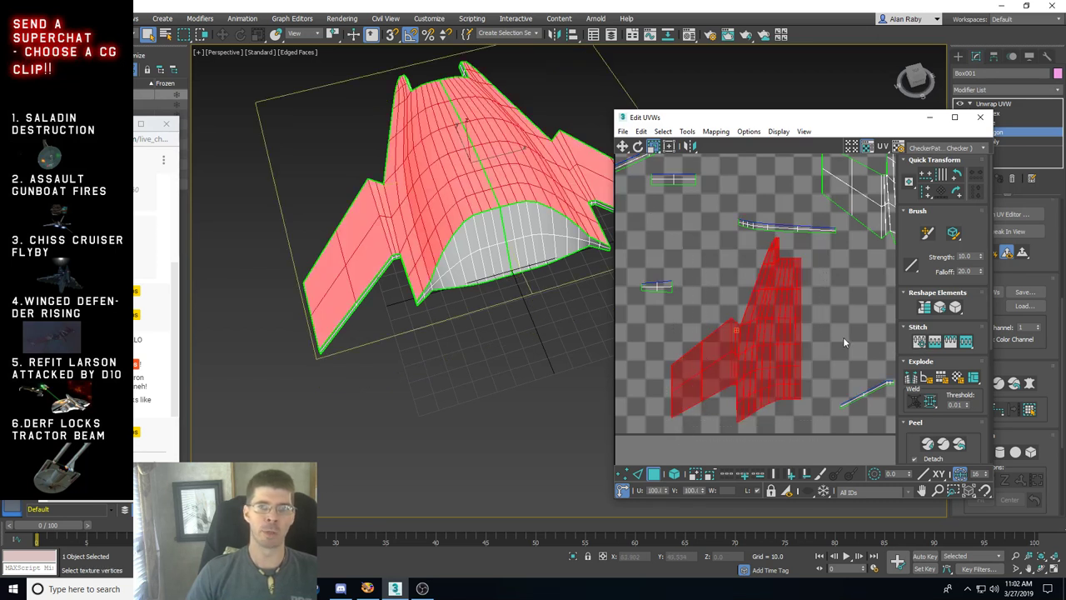
left_click_drag(805, 237, 687, 430)
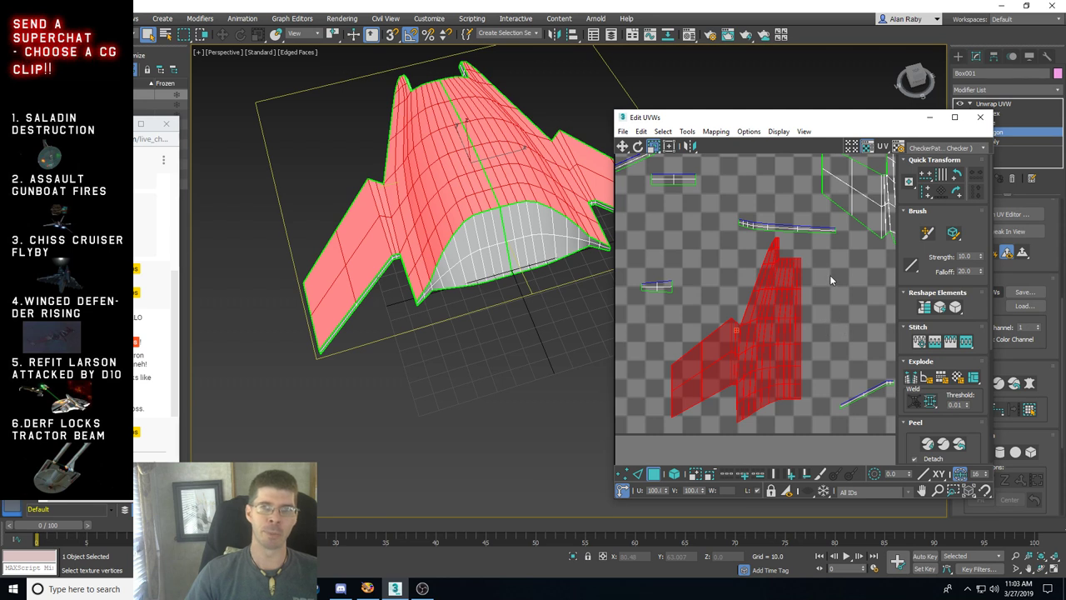
Step: View the ship's underside and select the wing underside and arched end-face UVs to match them to the model
key("ctrl+r")
left_click_drag(487, 301, 534, 147)
key("ctrl+i")
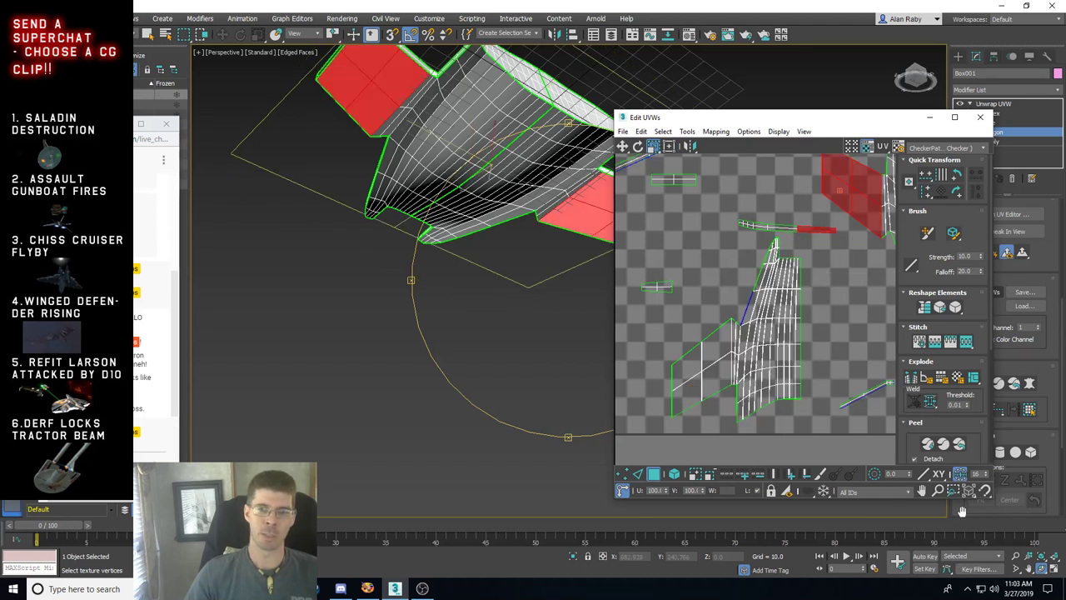
left_click(921, 491)
left_click_drag(672, 224, 556, 331)
left_click_drag(623, 301, 728, 319)
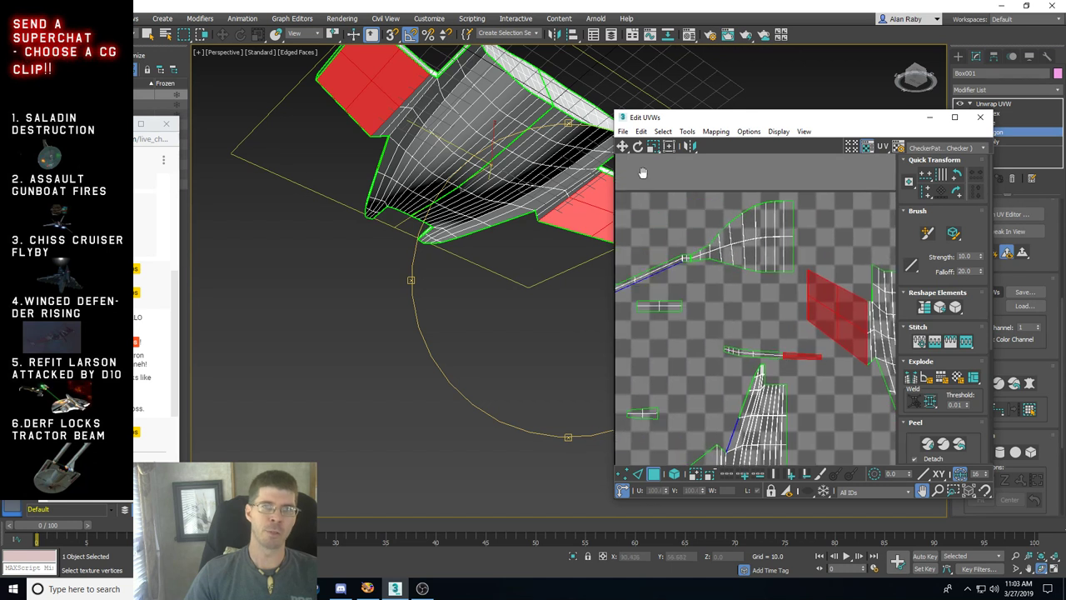
left_click(654, 147)
left_click(705, 265)
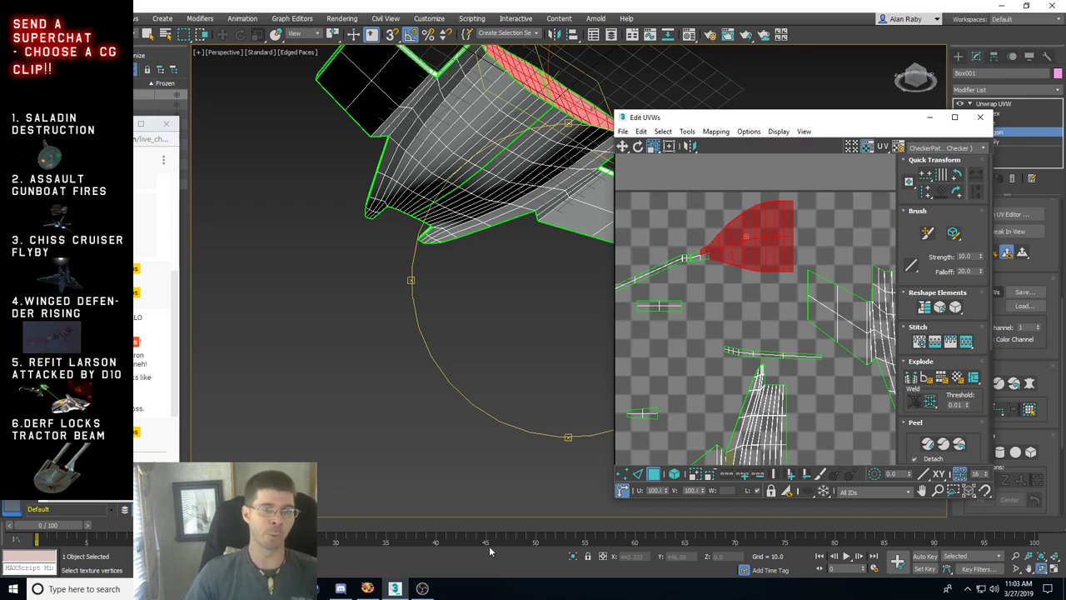
Step: Enlarge the UV editor window with the whole UV layout in view
mouse_move(421, 584)
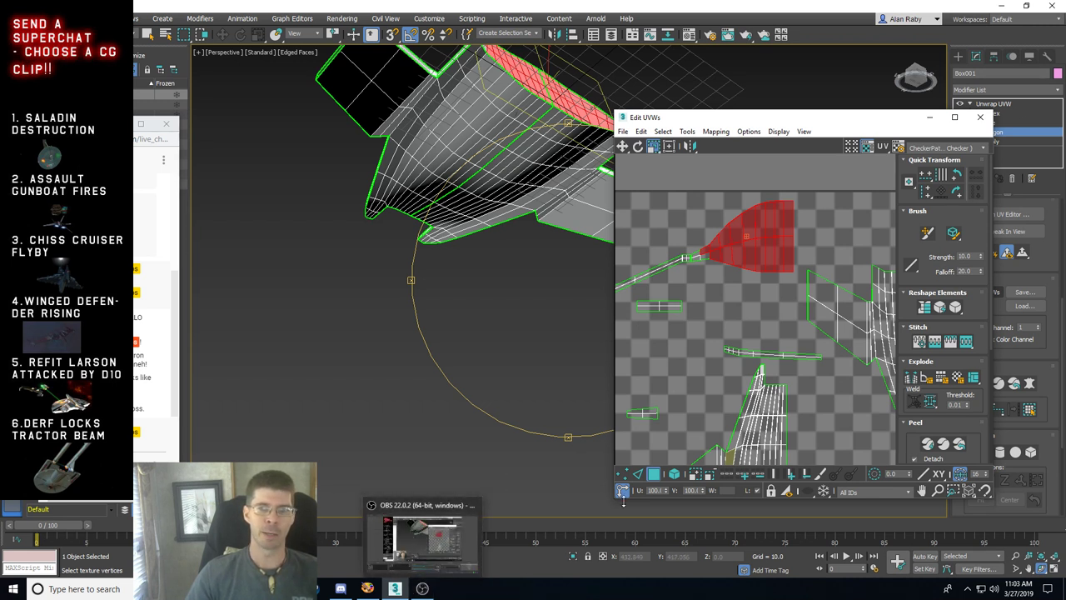
left_click(938, 490)
left_click_drag(761, 285, 763, 314)
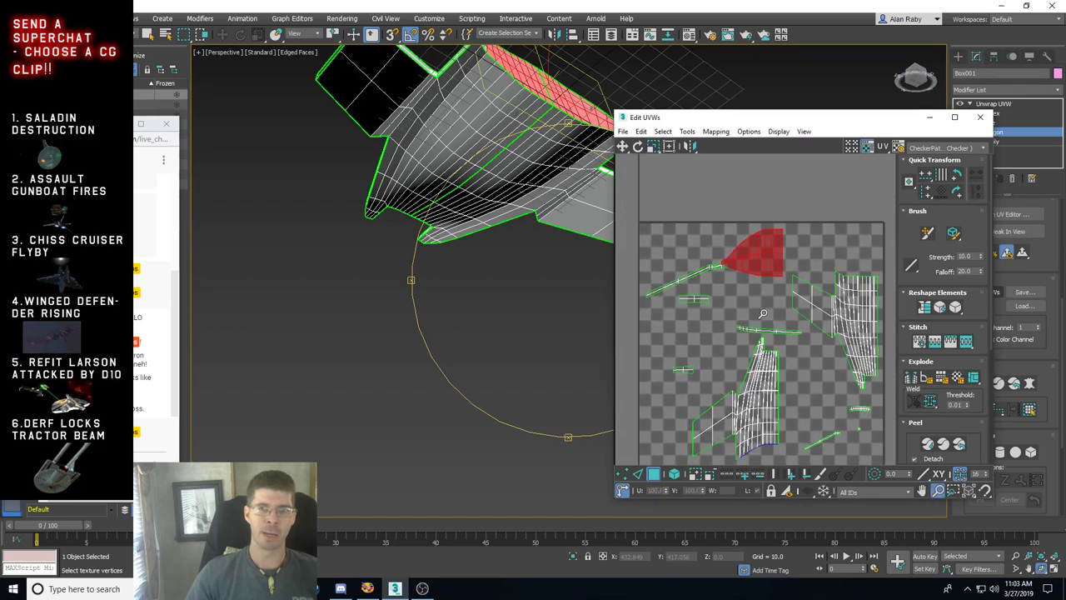
left_click(922, 491)
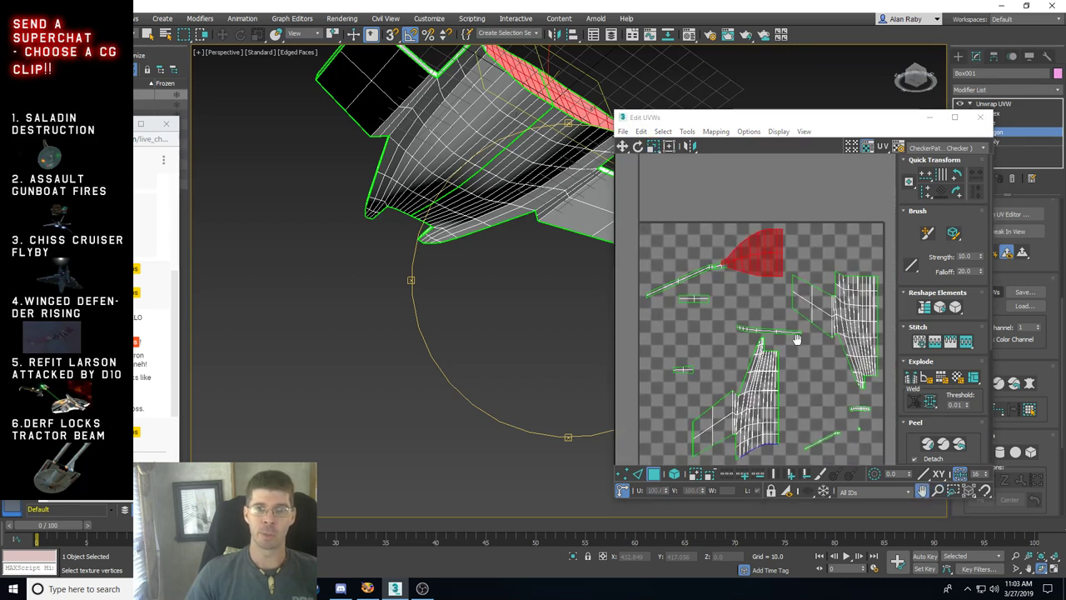
left_click_drag(775, 305, 755, 260)
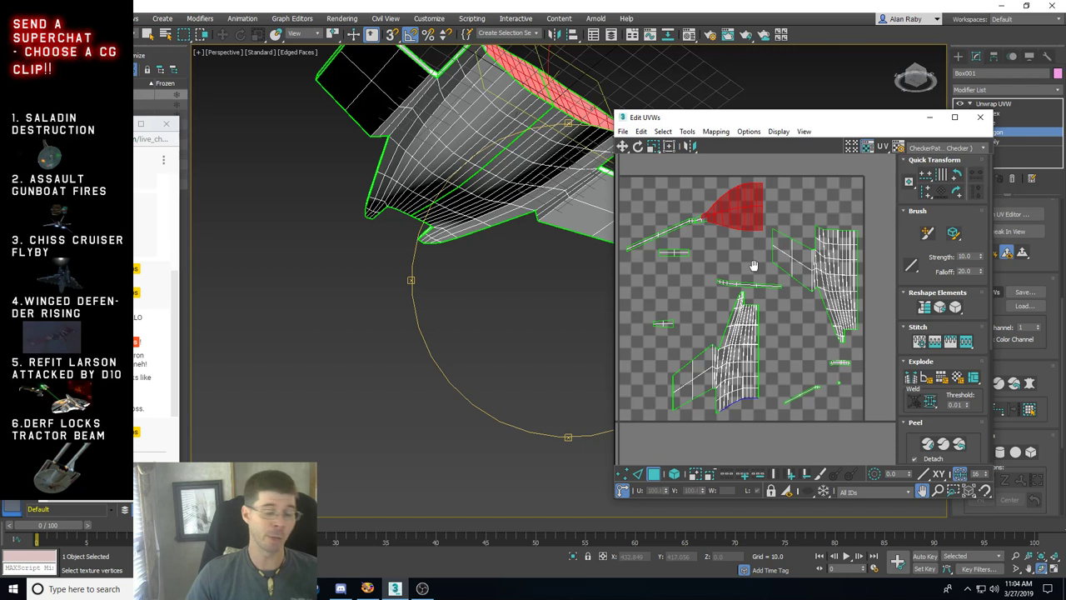
left_click_drag(753, 266, 719, 267)
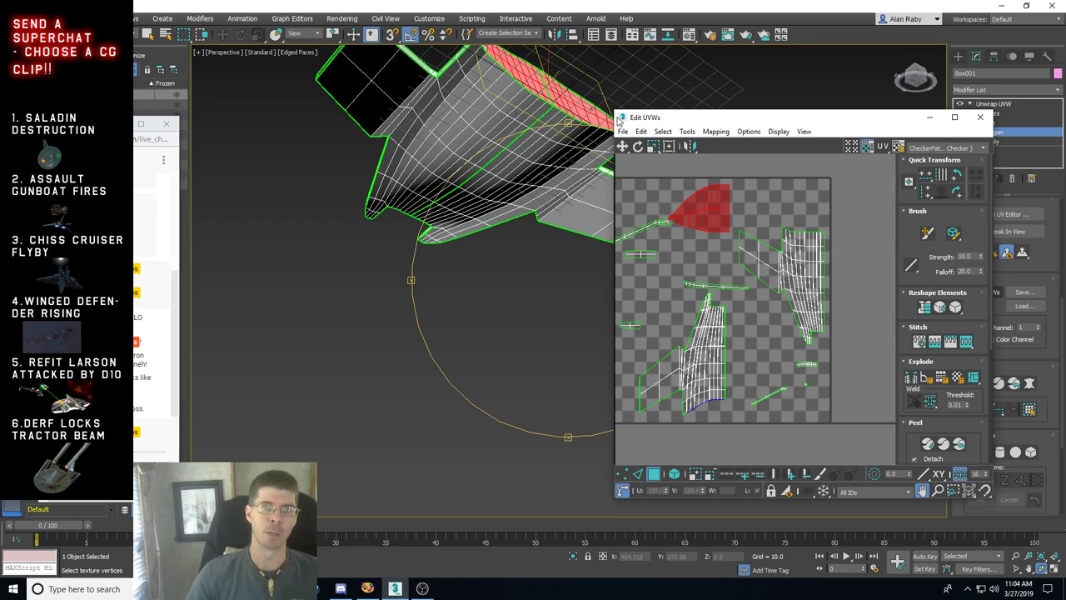
left_click_drag(615, 111, 441, 68)
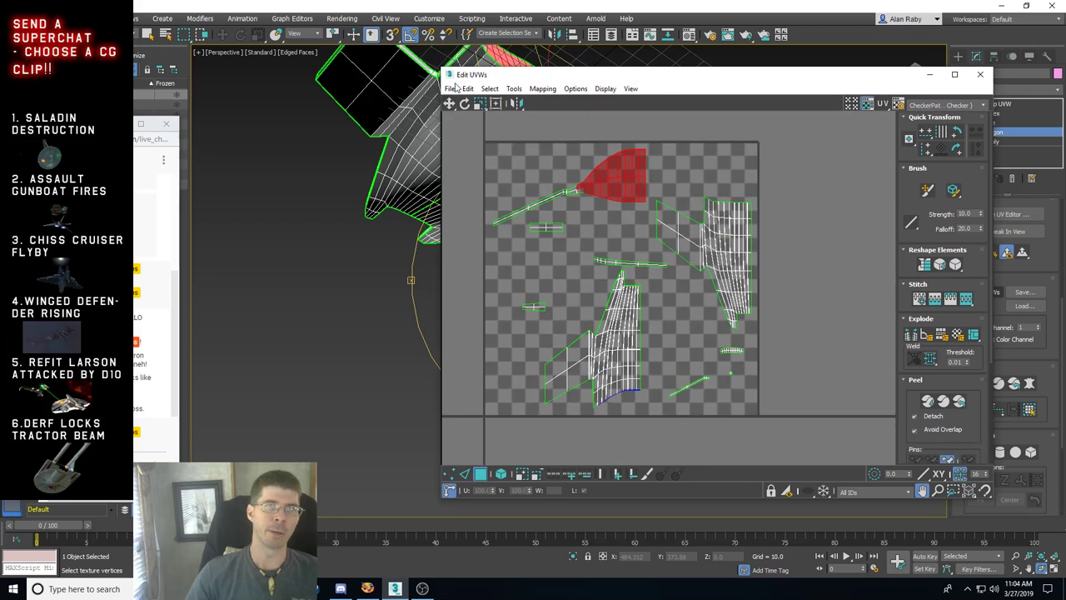
Step: Render the UVW template of the hull layout at 2000 by 2000 pixels
left_click(450, 90)
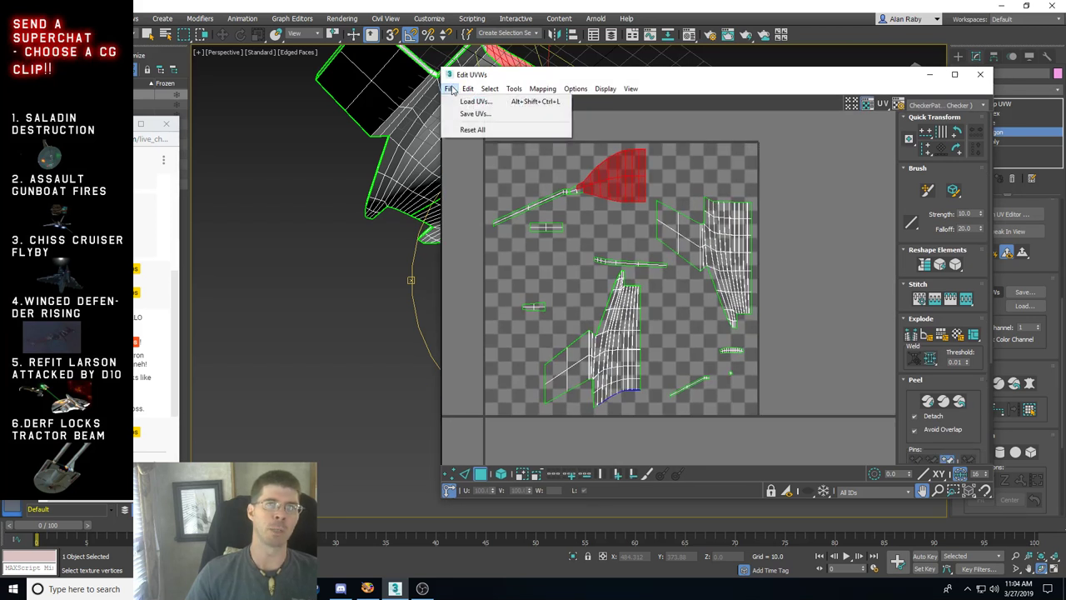
mouse_move(477, 91)
mouse_move(515, 93)
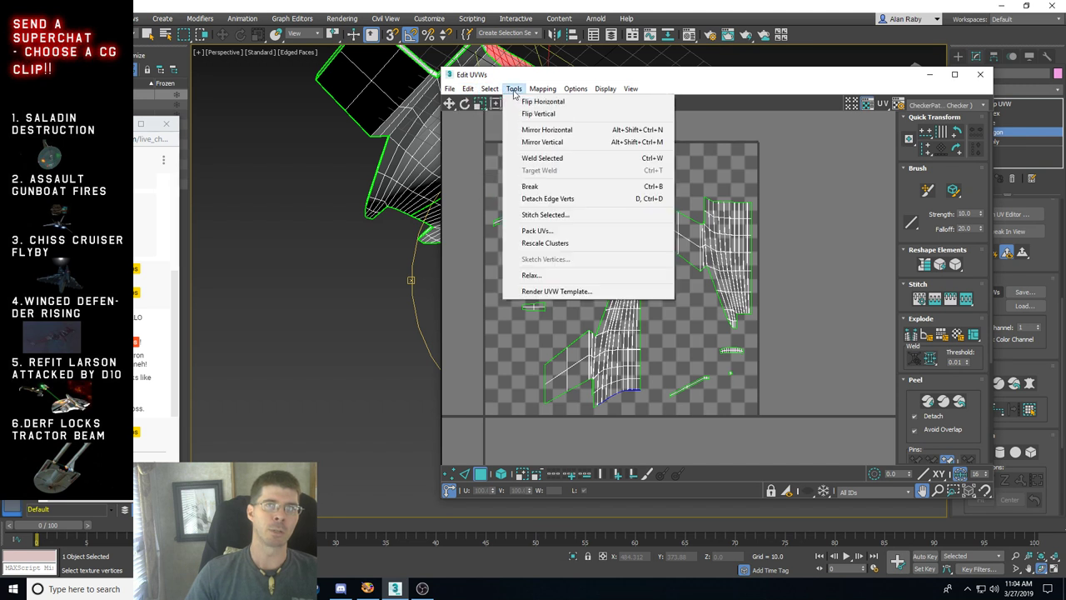
left_click(583, 292)
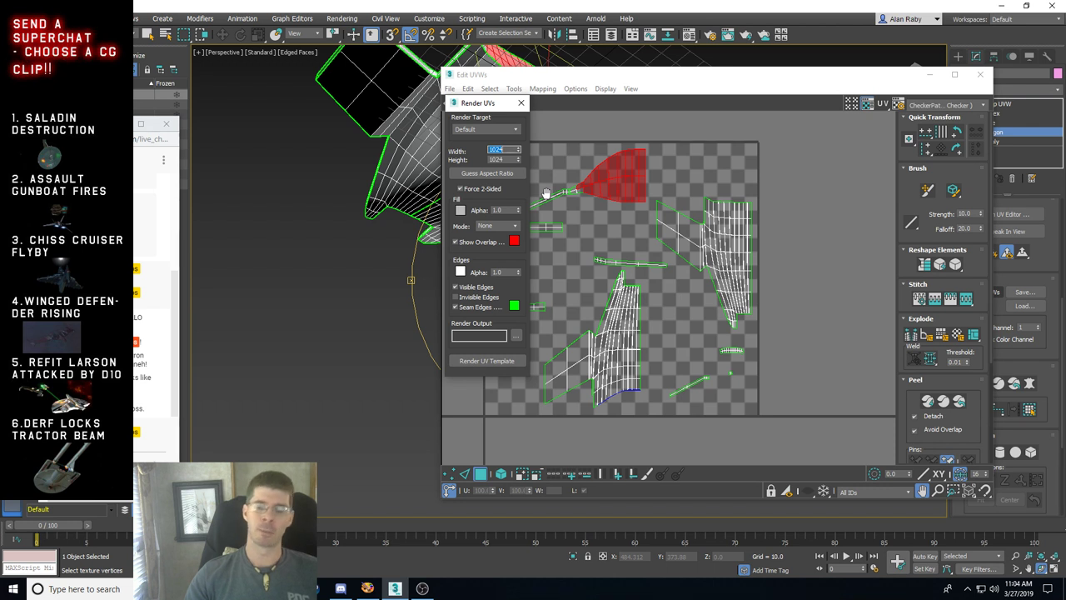
key("Tab")
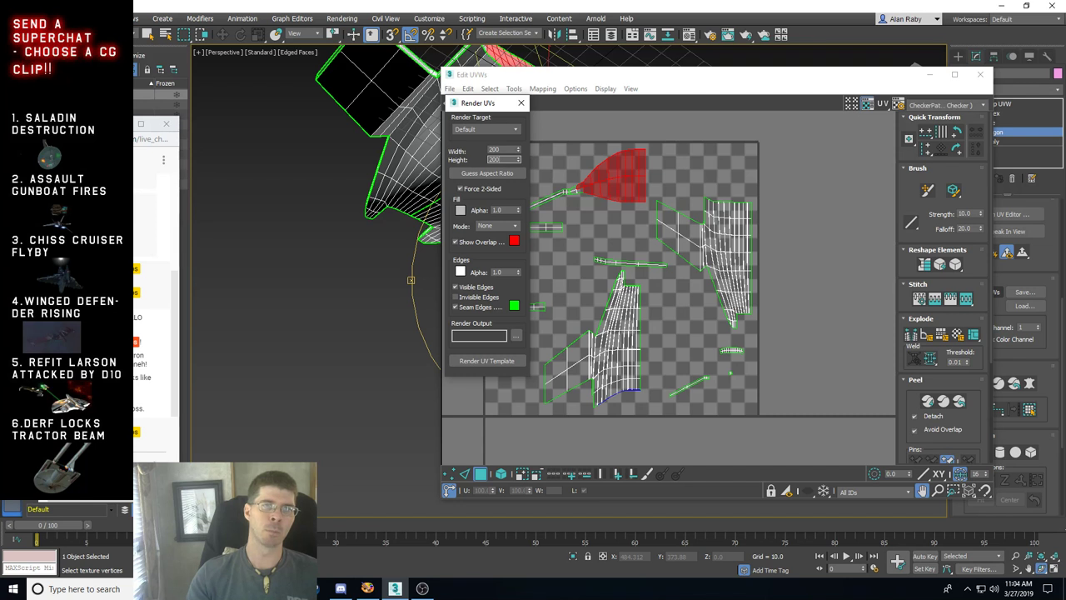
double_click(508, 149)
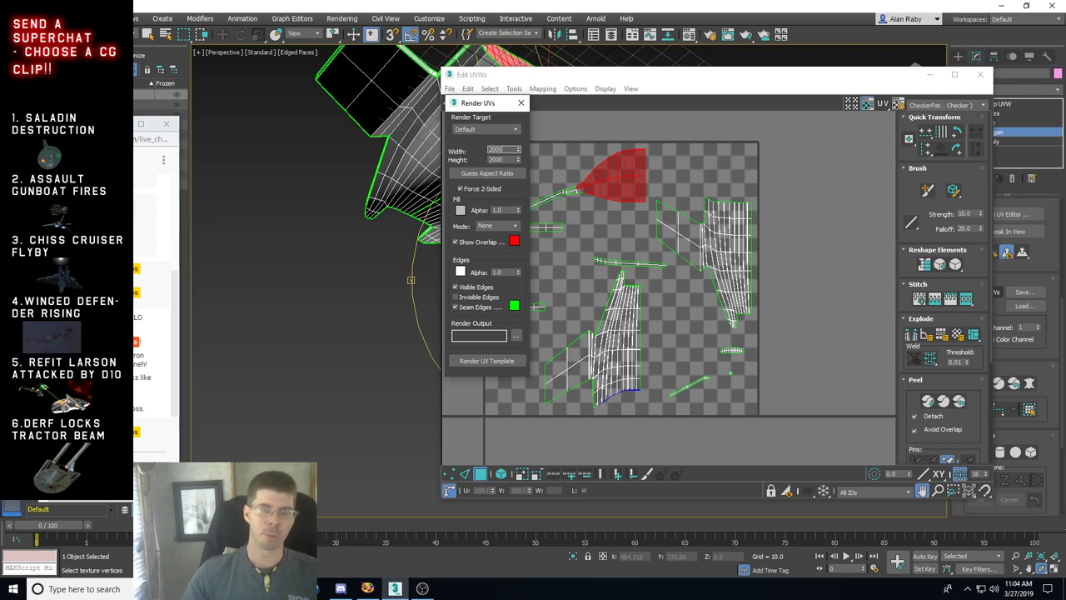
key("Tab")
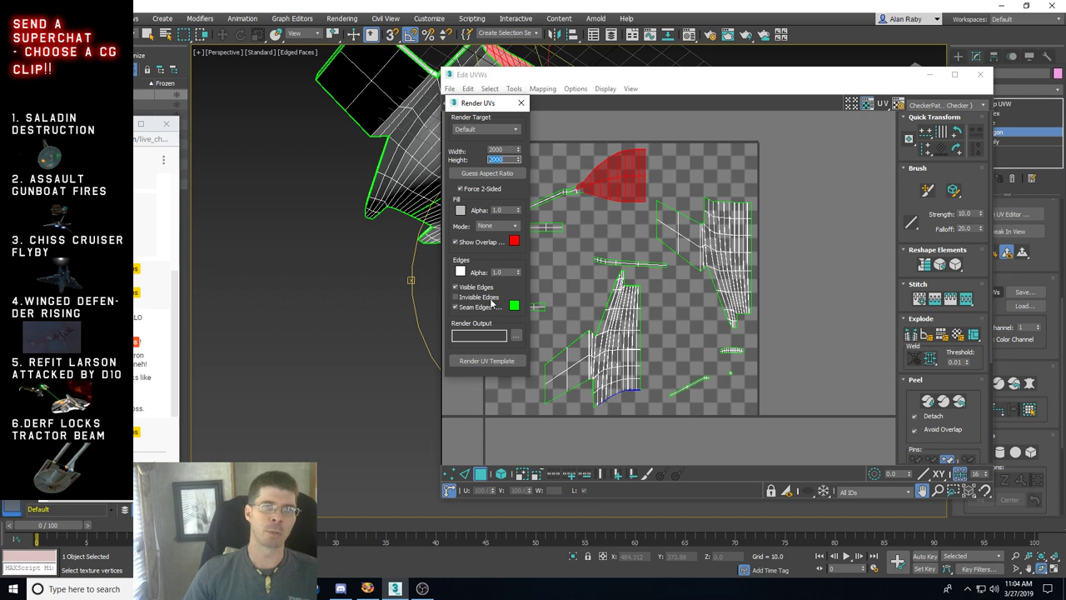
left_click(504, 362)
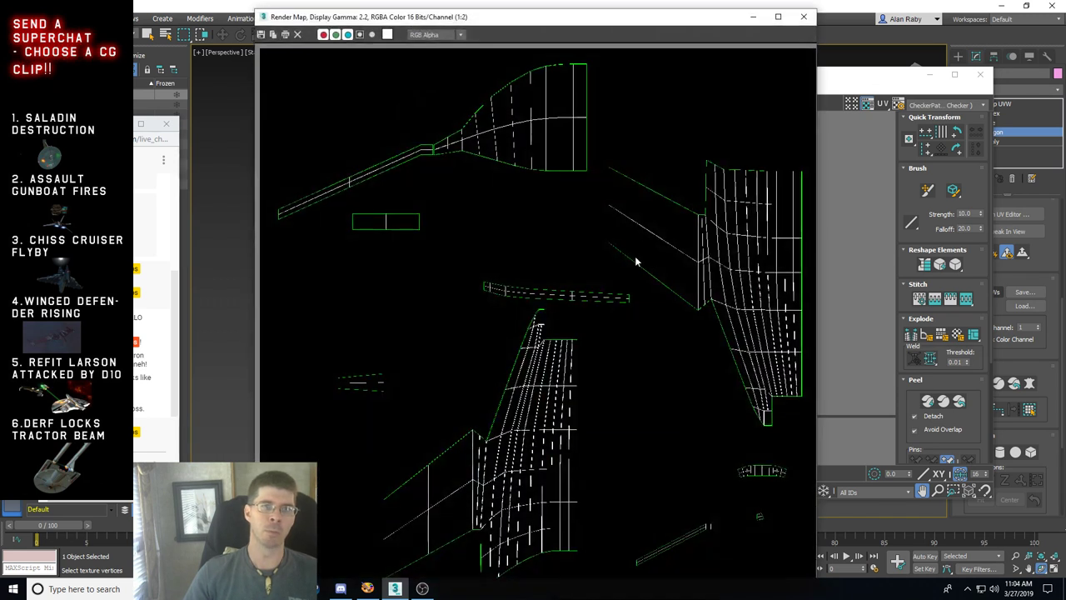
Step: Start saving the rendered UV template image and choose the t3mover folder within a1projects as its location
mouse_move(561, 25)
left_mouse_down()
mouse_move(588, 5)
mouse_move(560, 40)
mouse_move(557, 28)
left_mouse_up()
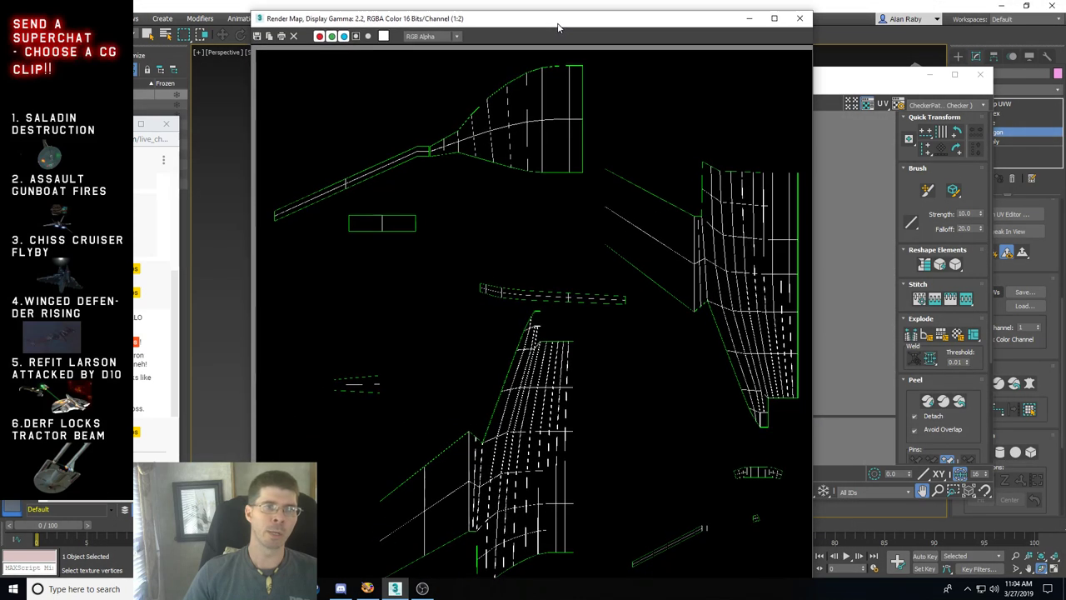
left_click(257, 36)
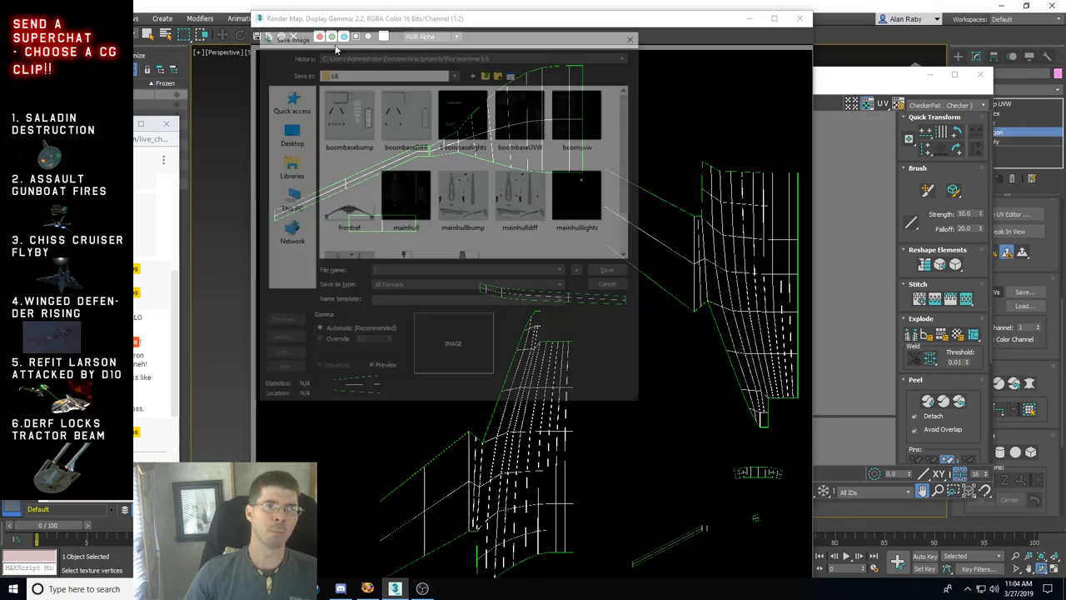
left_click(456, 74)
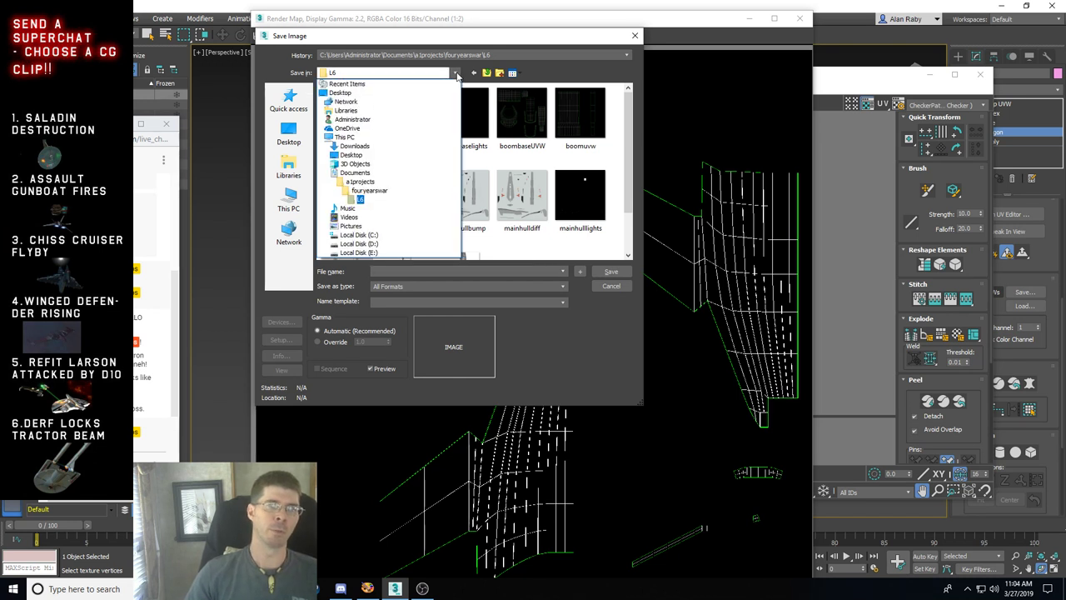
left_click(370, 190)
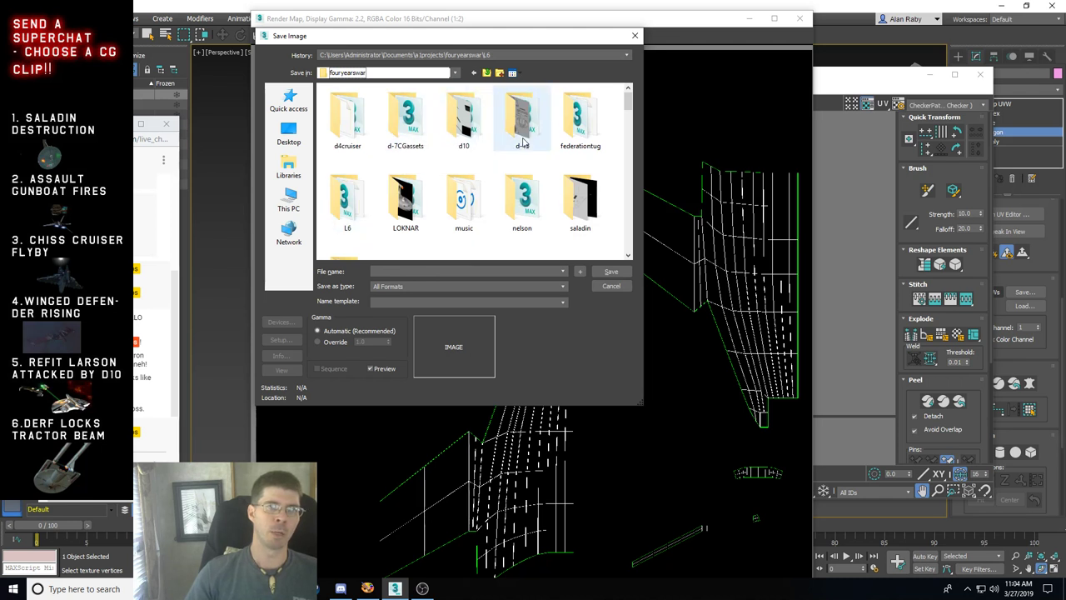
left_click(451, 74)
left_click(360, 181)
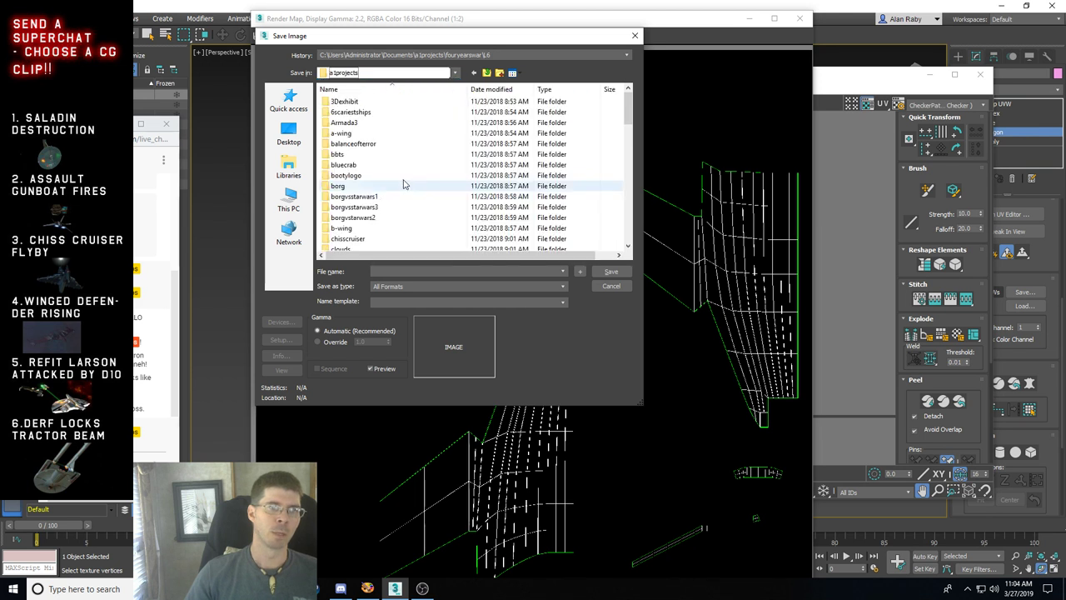
scroll(412, 177, "down", 7)
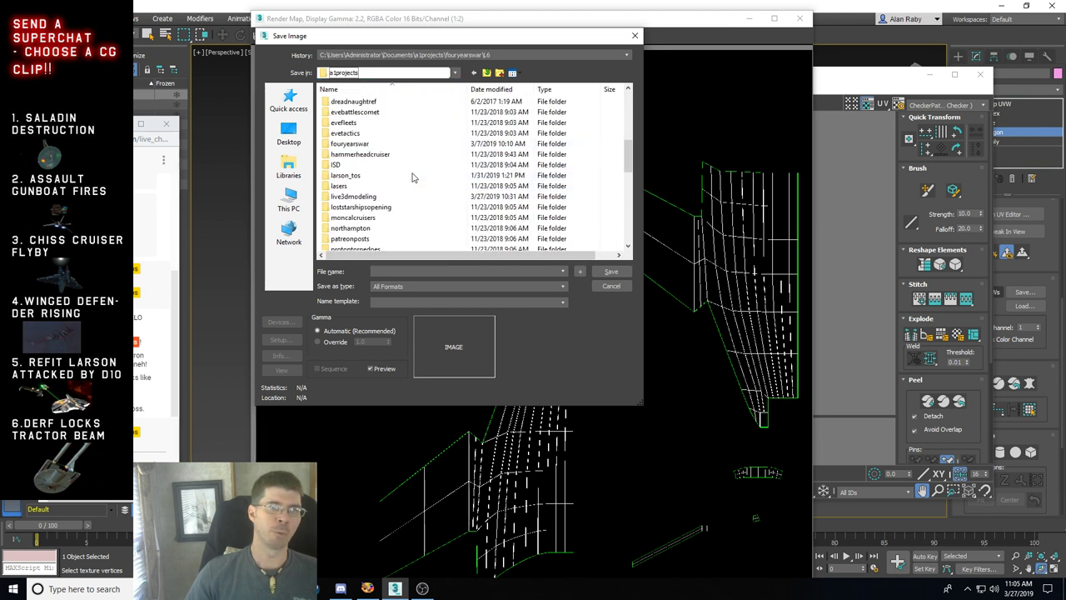
scroll(412, 177, "down", 6)
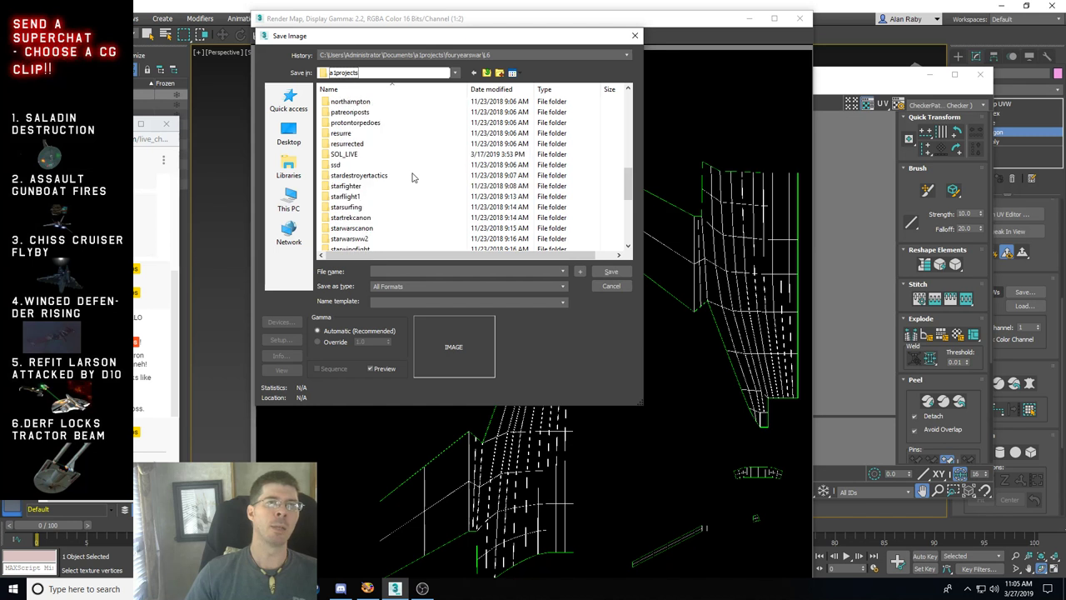
scroll(413, 177, "down", 2)
left_click(374, 176)
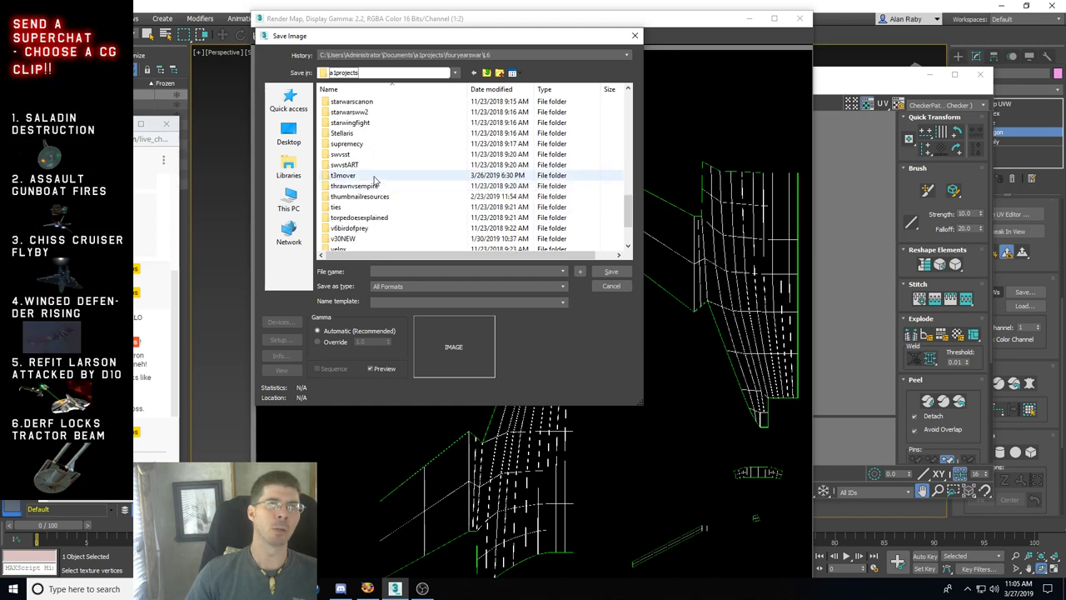
double_click(374, 176)
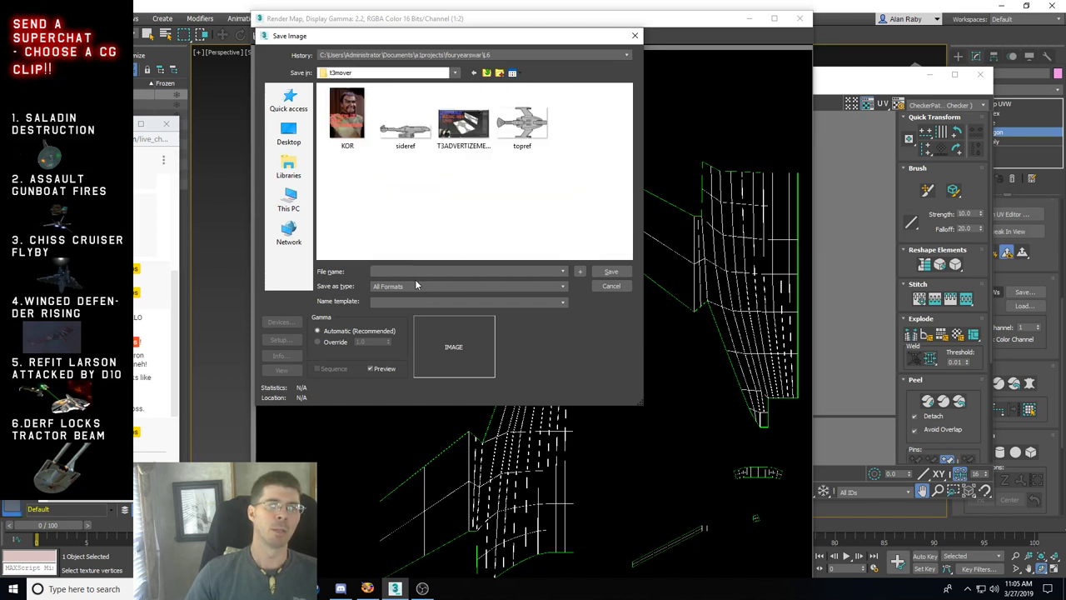
Step: Save the template as a BMP image named mainhull in RGB 24 bit colour and close the rendered map window
left_click(467, 286)
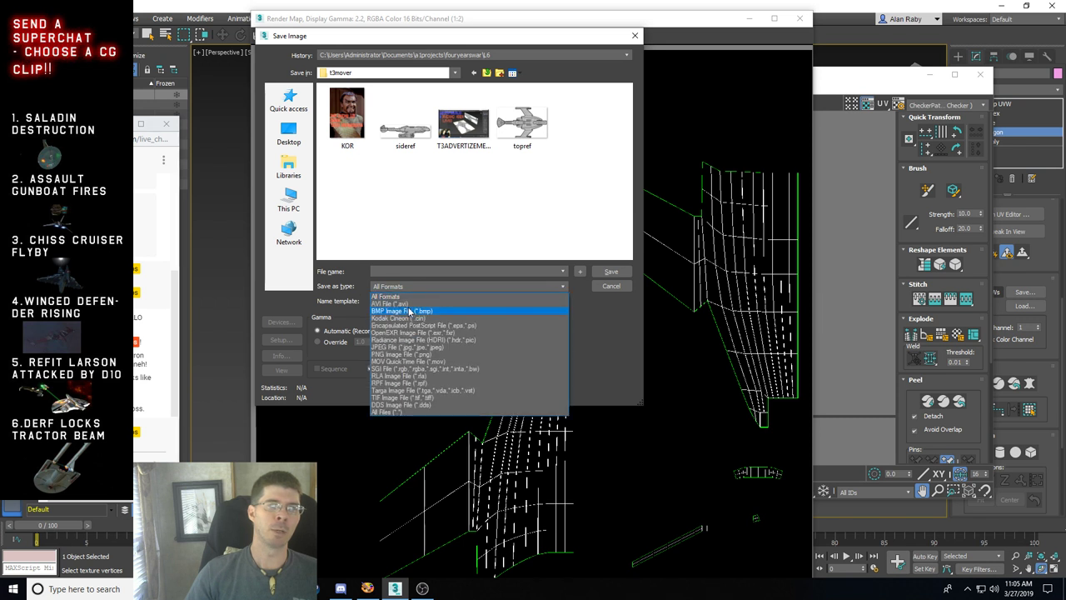
left_click(408, 305)
left_click(401, 272)
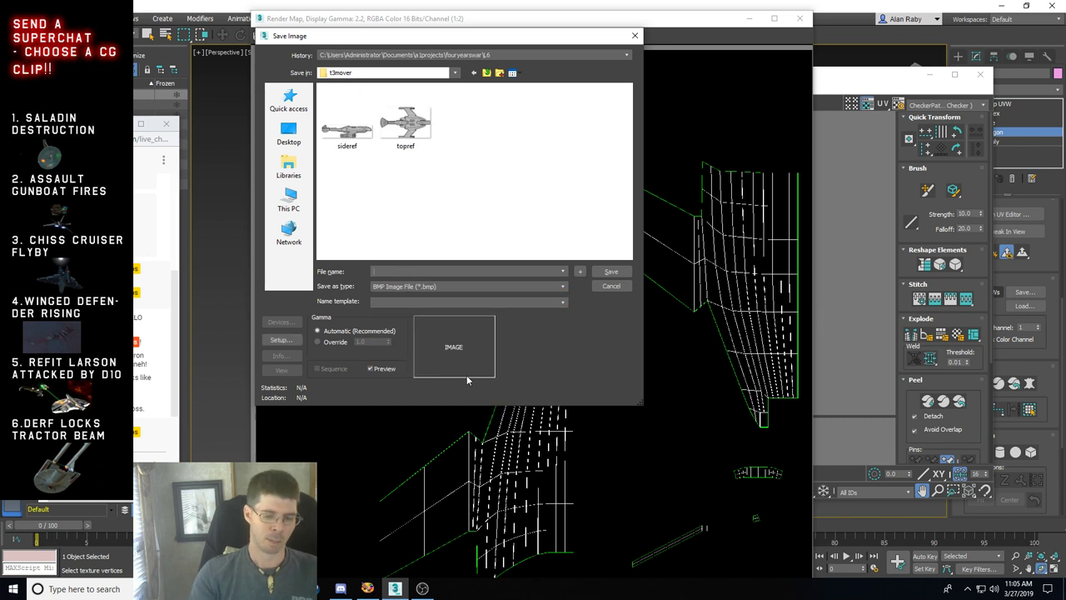
type("mainhull")
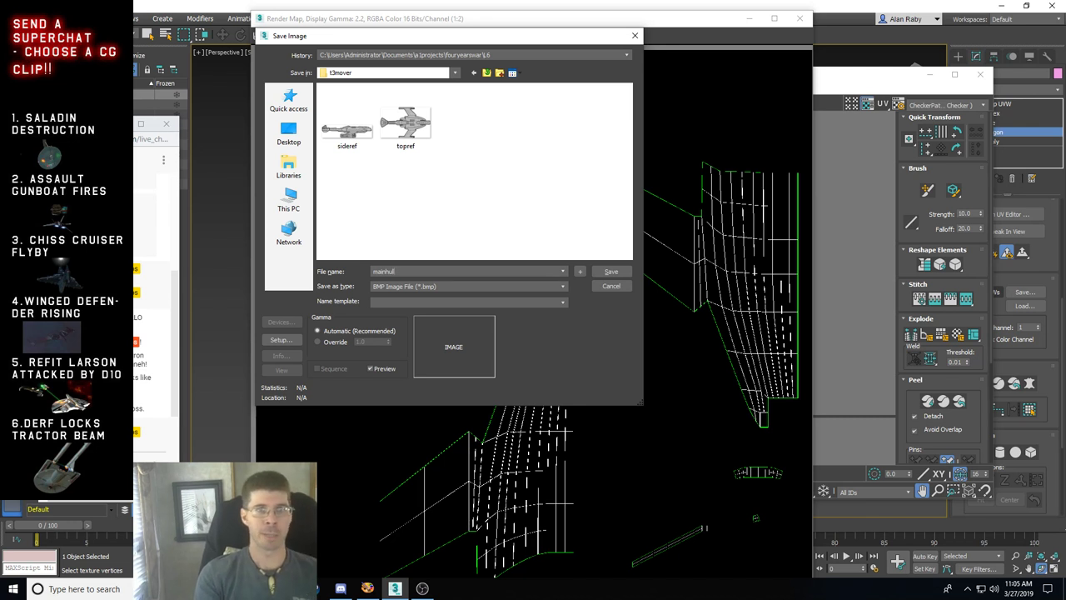
key("Return")
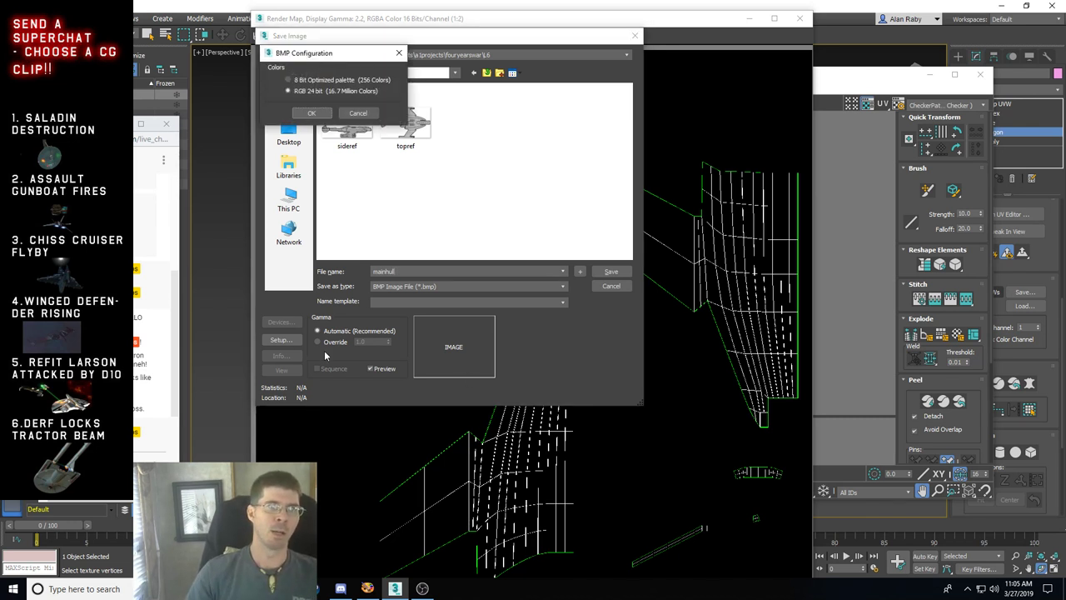
left_click(306, 112)
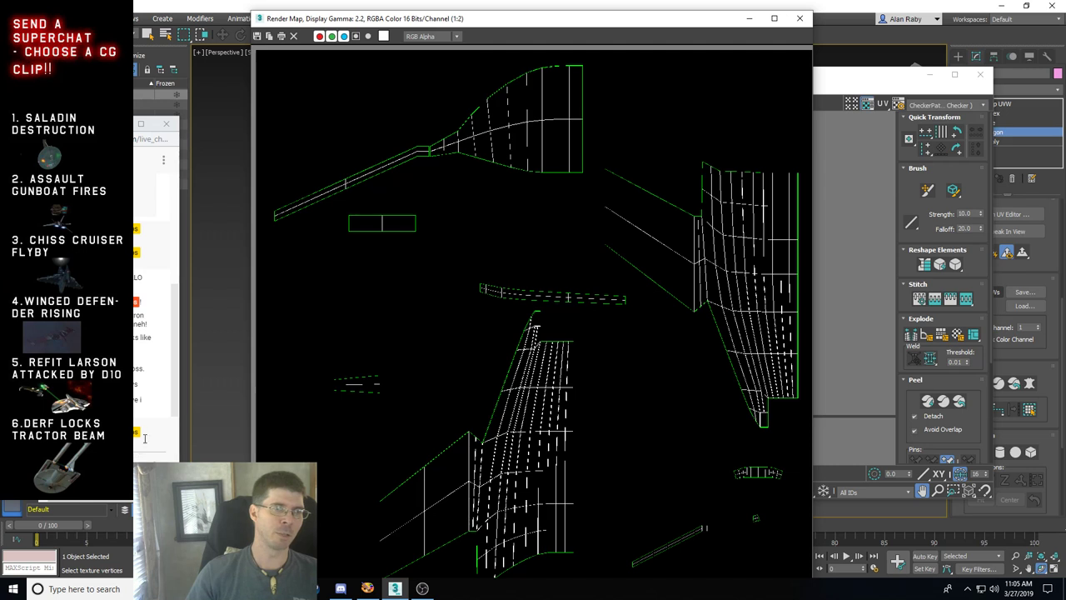
left_click(799, 18)
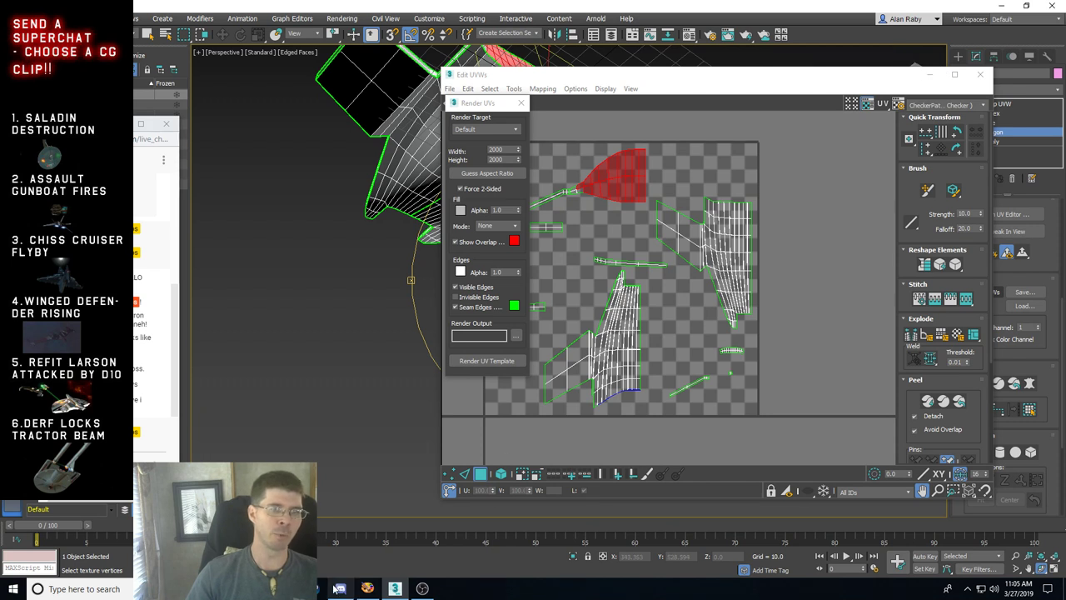
Step: Switch to OBS and put the "1-saladin destroyed" clip scene on the stream
mouse_move(314, 588)
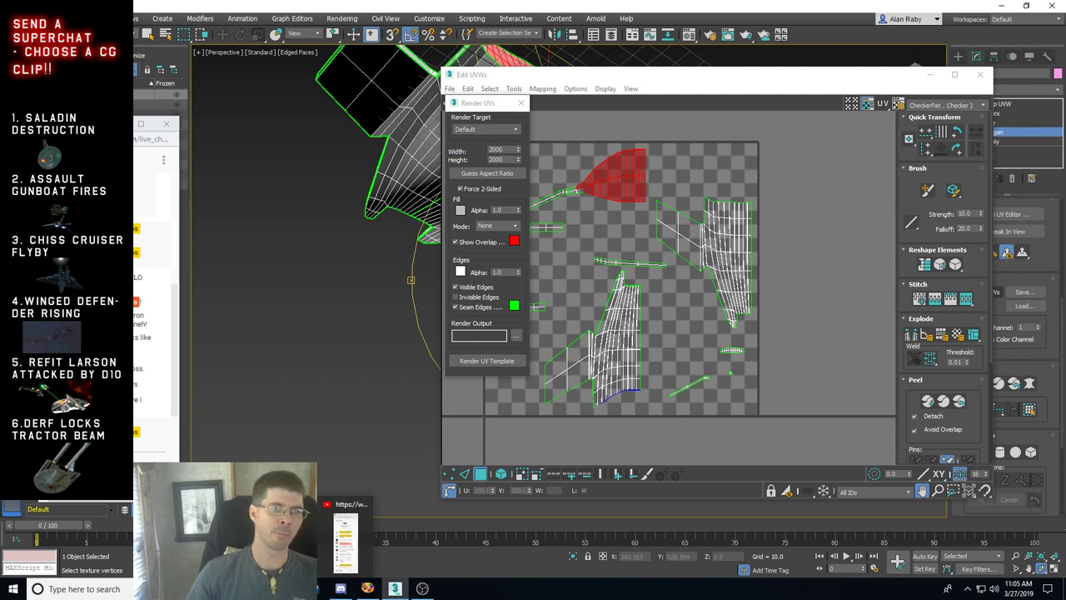
left_click(422, 589)
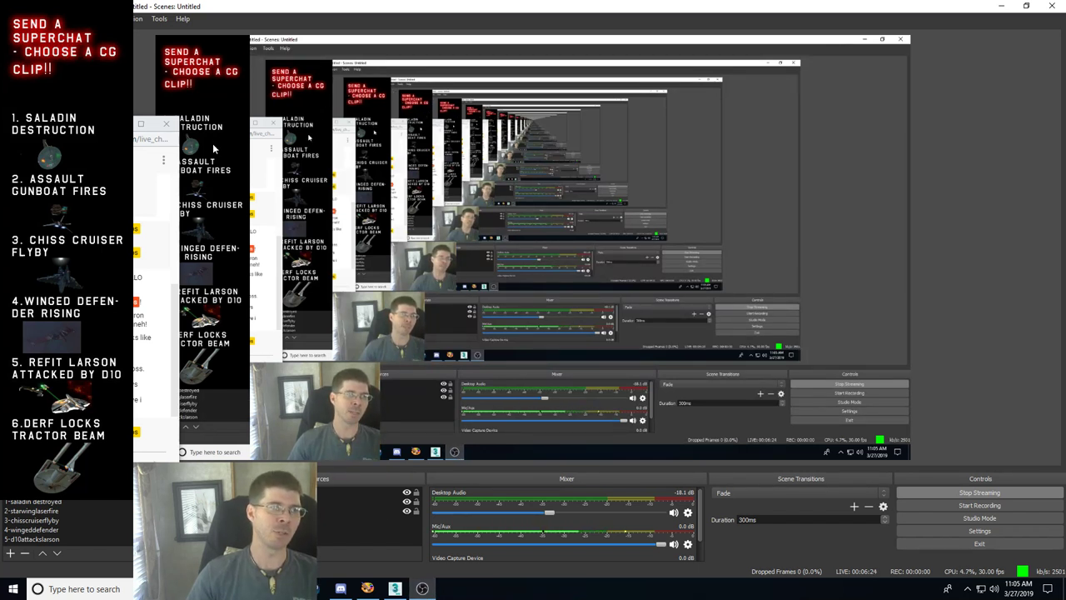
left_click(71, 501)
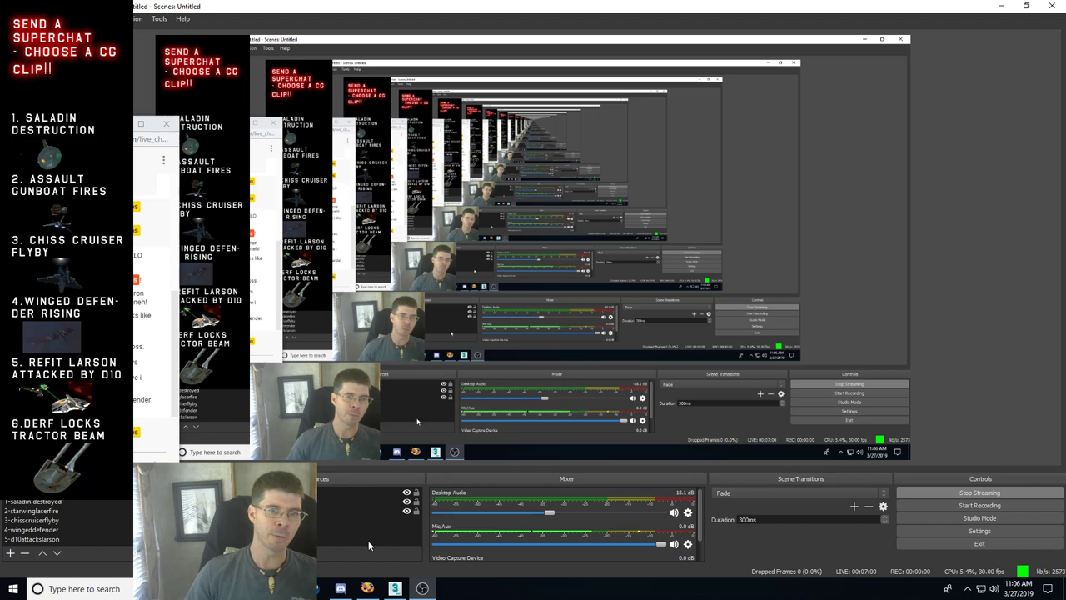
Step: Return to 3ds Max and orbit the model to view the upper hull and wing
left_click(395, 588)
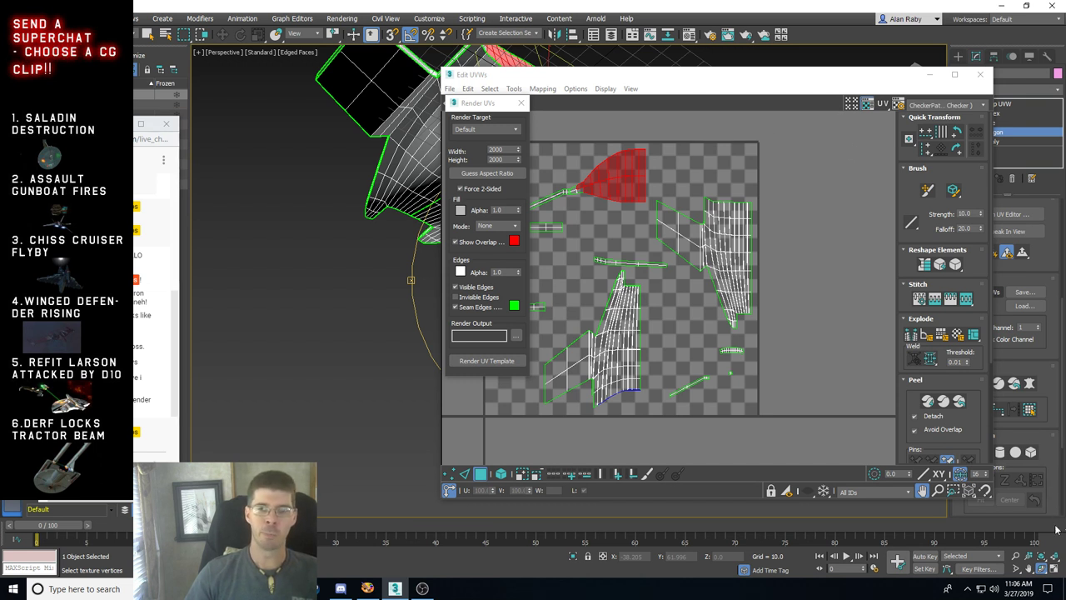
middle_click_drag(396, 117, 397, 148, "alt")
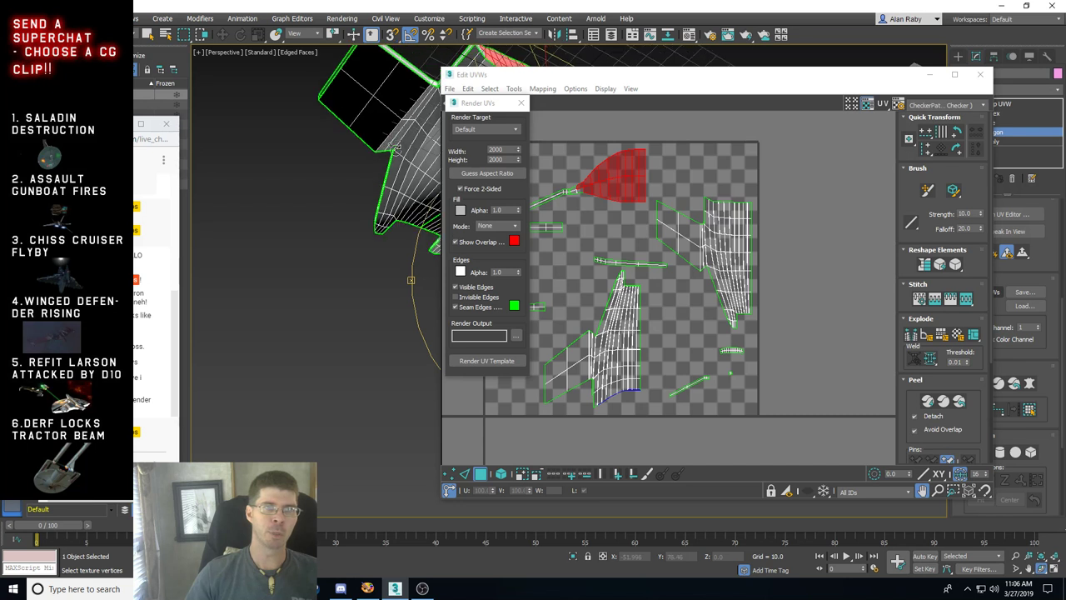
middle_click_drag(431, 240, 423, 291, "alt")
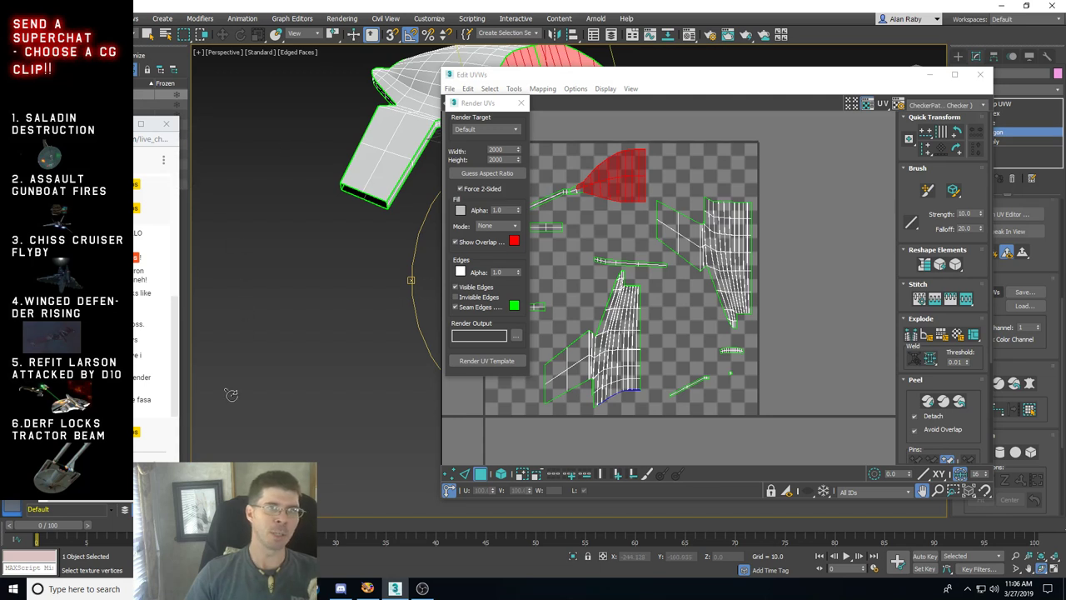
Step: Switch to OBS and put the winged defender clip scene on the stream
left_click(422, 589)
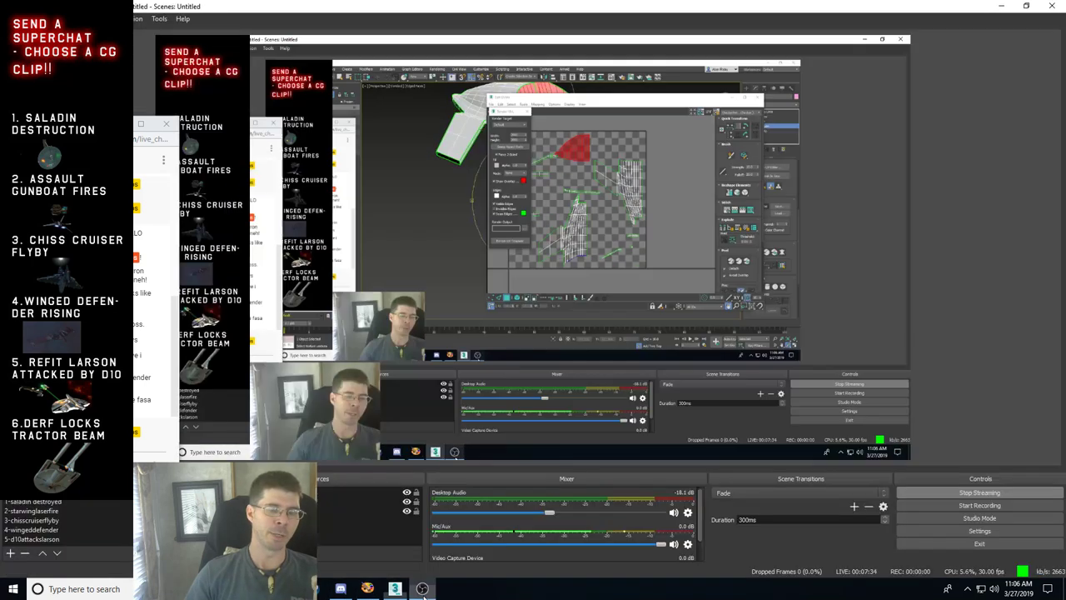
left_click(79, 531)
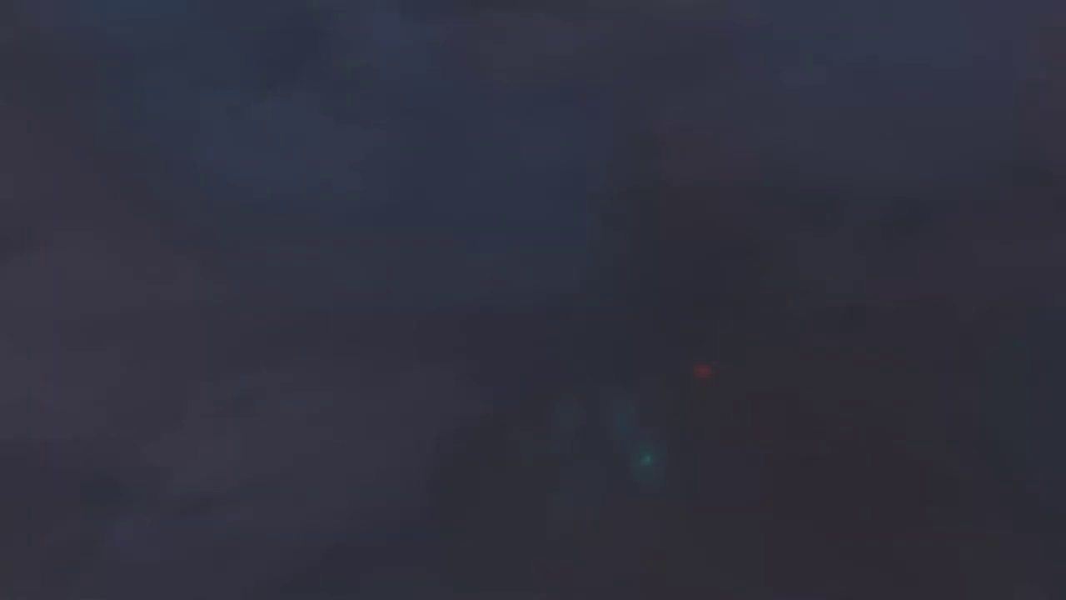
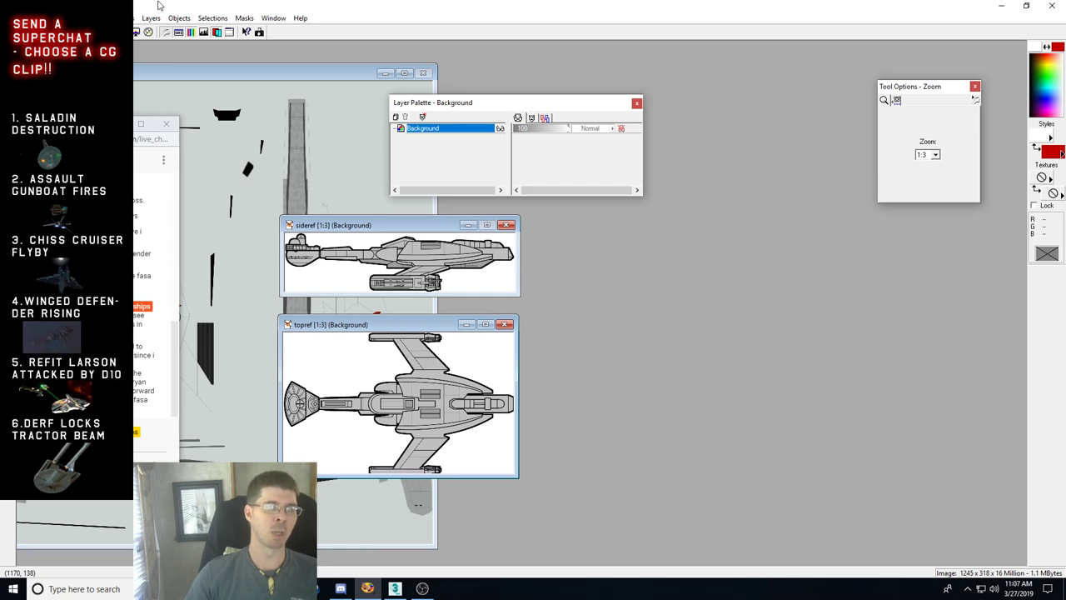
Step: Open the mainhull template from the t3mover folder in the image editor and place it beside the existing ship texture
left_click_drag(167, 79, 197, 83)
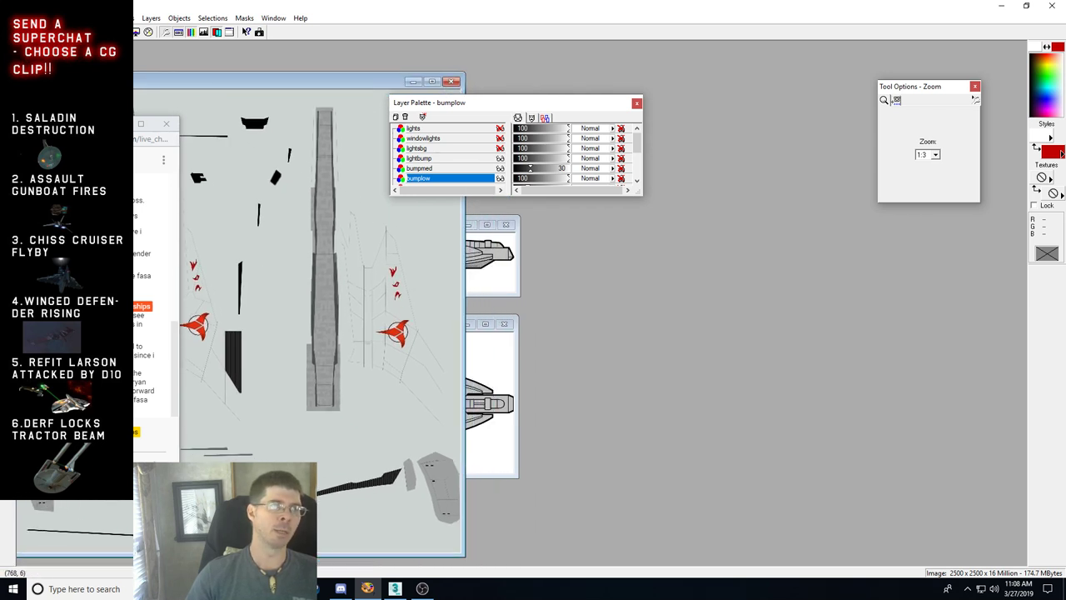
key("ctrl+o")
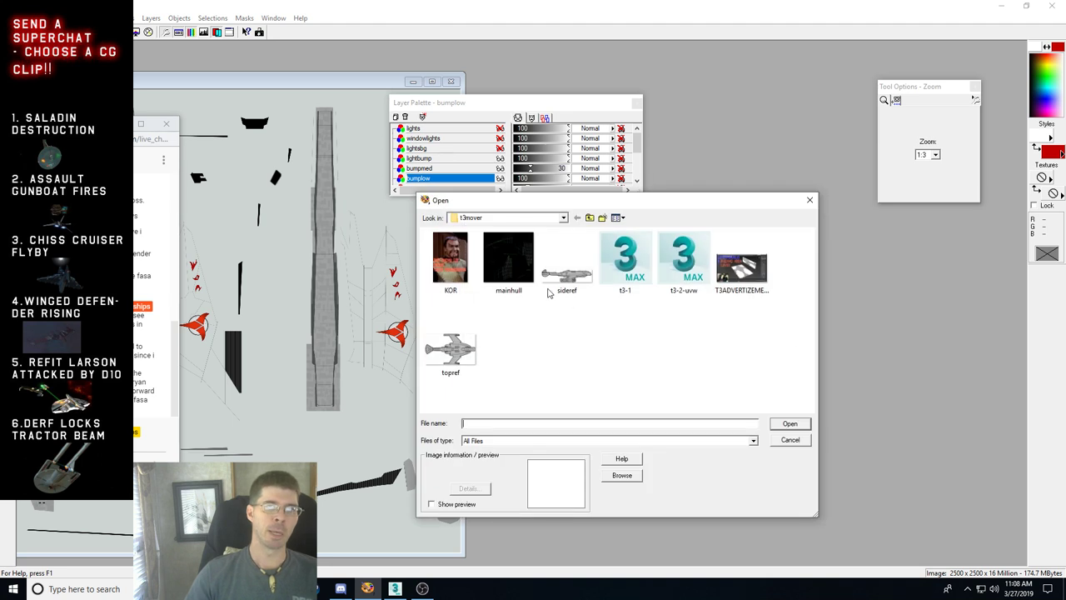
left_click(510, 267)
left_click(788, 427)
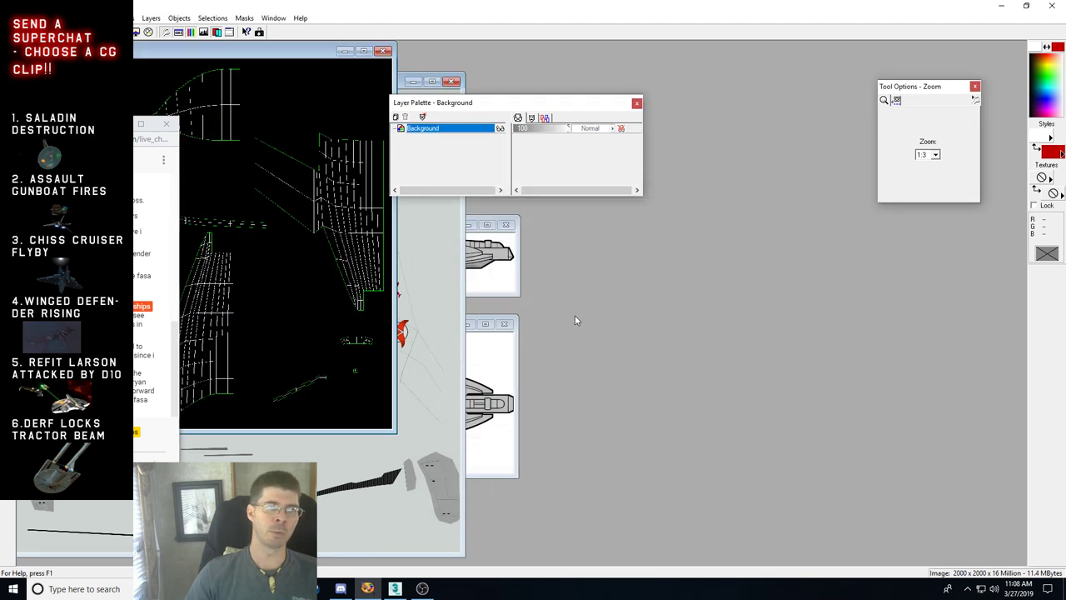
left_click_drag(235, 54, 684, 159)
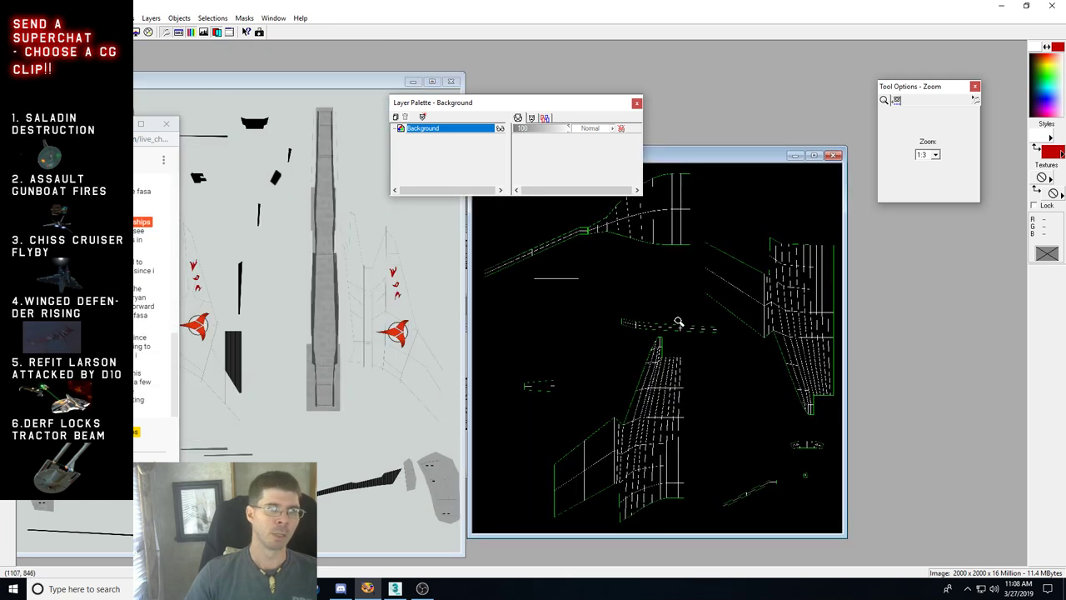
Step: Examine the line work of the mainhull template at 1:2 zoom and return to 1:3
left_click(707, 347)
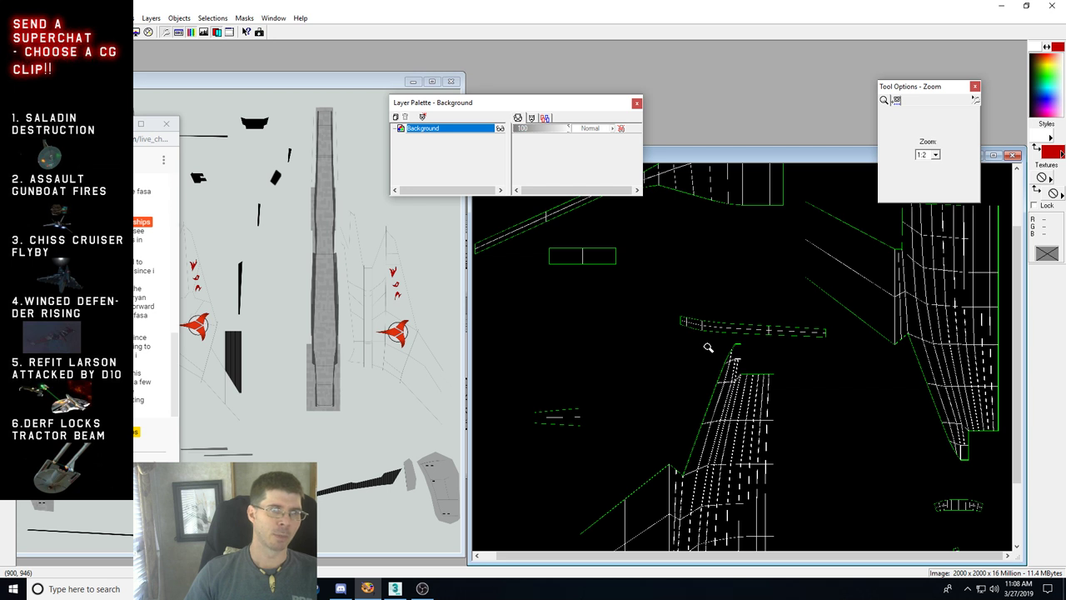
right_click(707, 347)
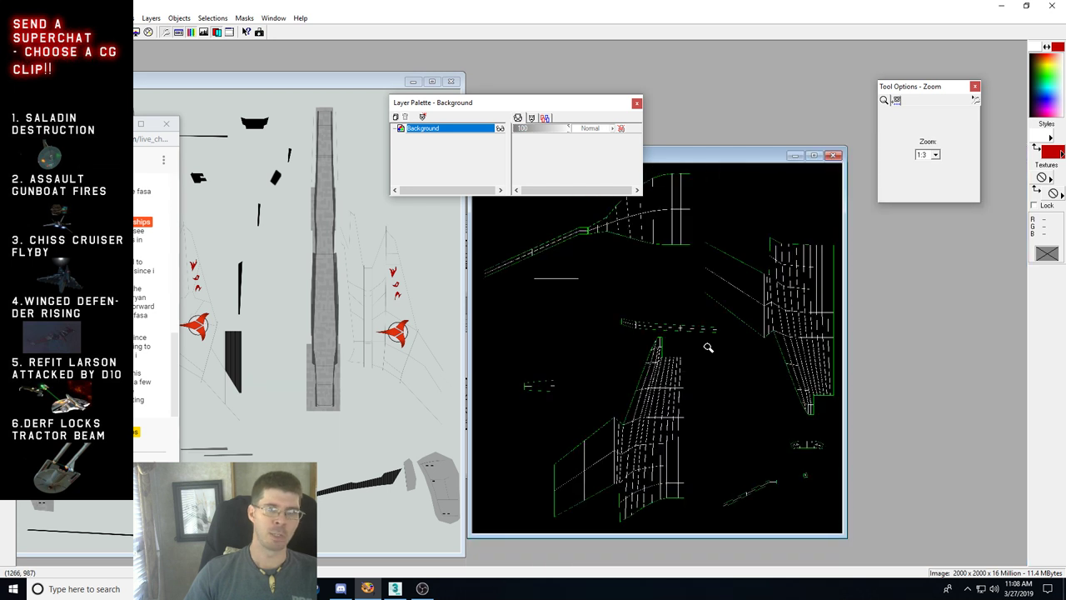
left_click(707, 347)
right_click(708, 347)
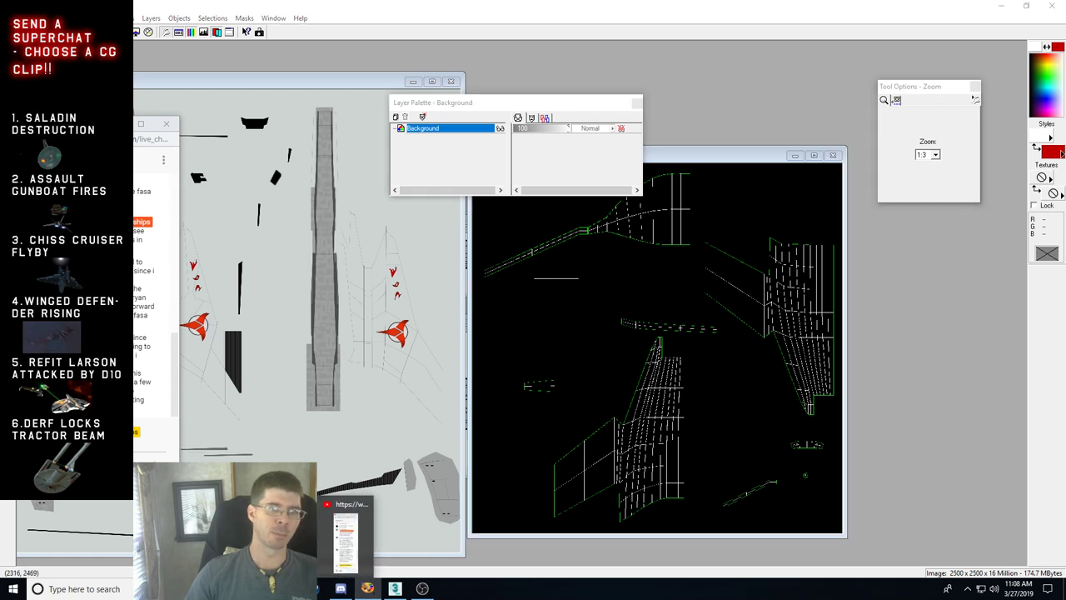
Step: Switch to 3ds Max, close the UV editor and unhide all the remaining parts of the ship
left_click(396, 590)
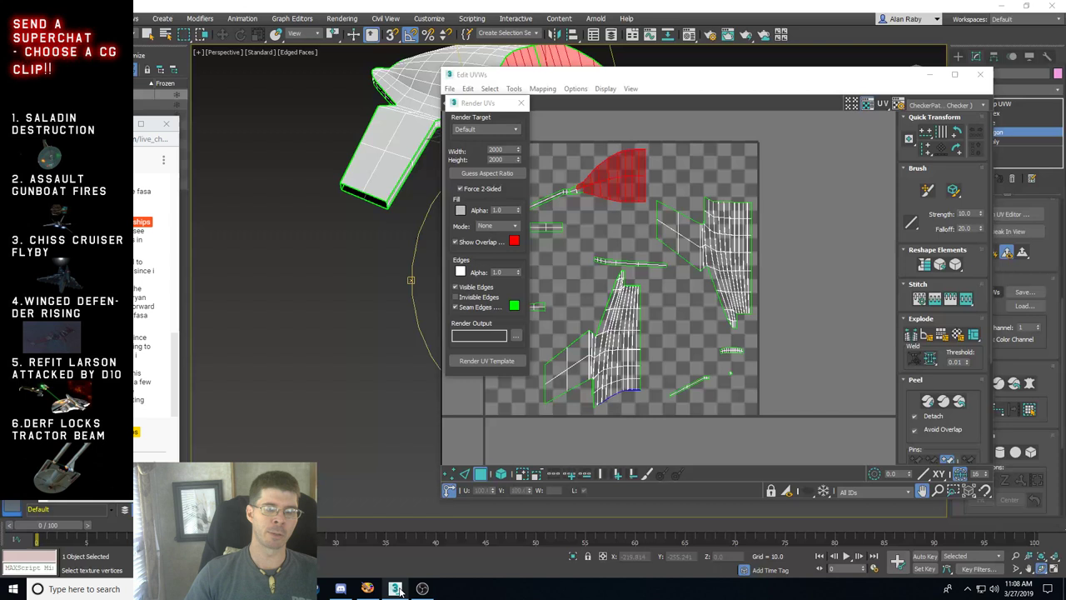
left_click(979, 75)
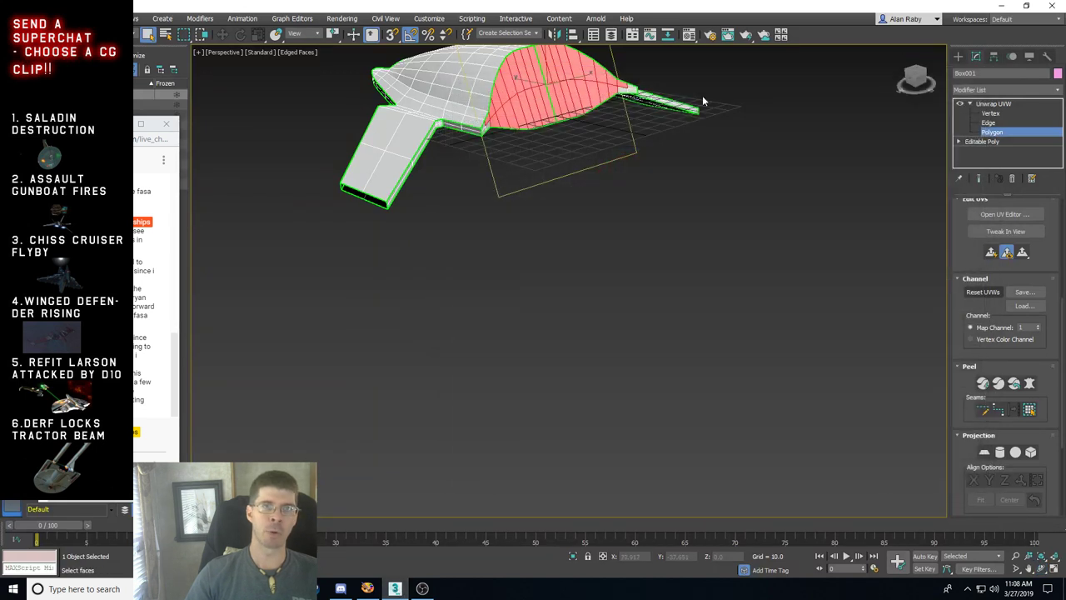
right_click(686, 260)
left_click(730, 200)
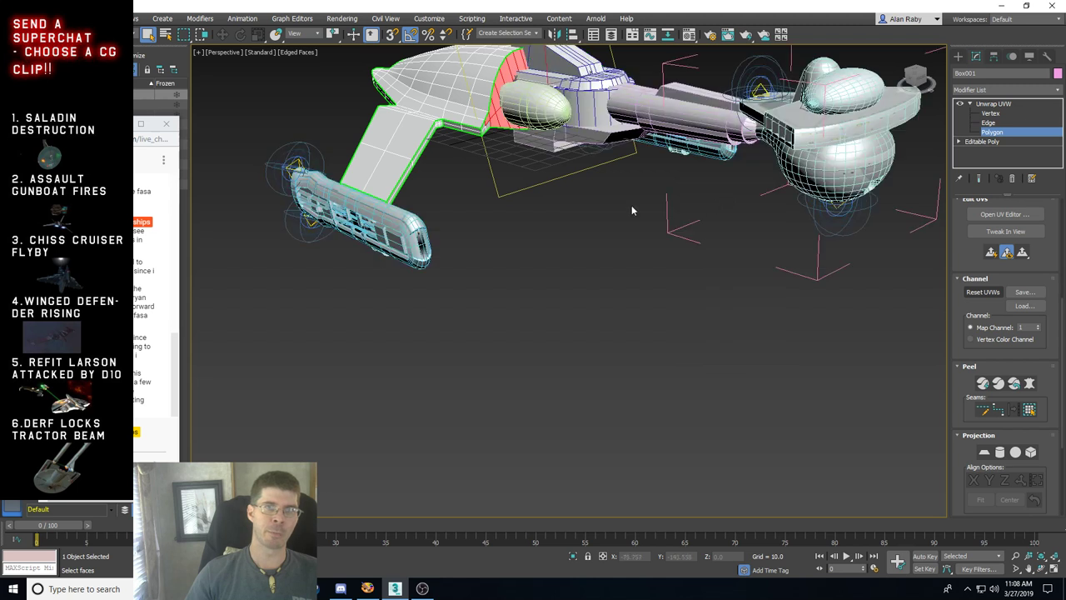
left_click(563, 135)
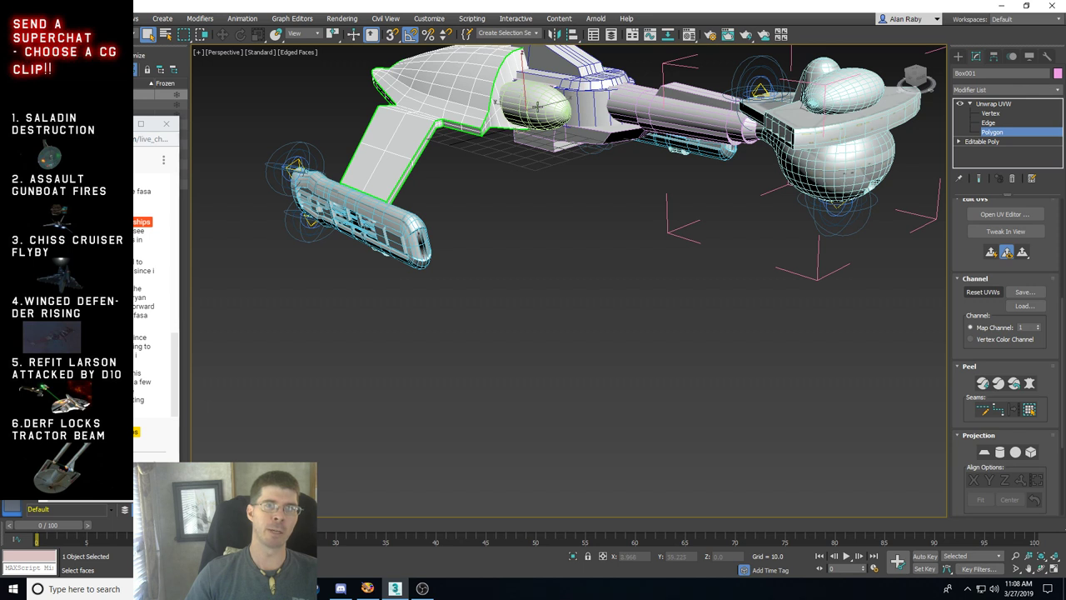
Step: Examine the main hull, wing and neck of the ship from the front and the side
left_click(1030, 568)
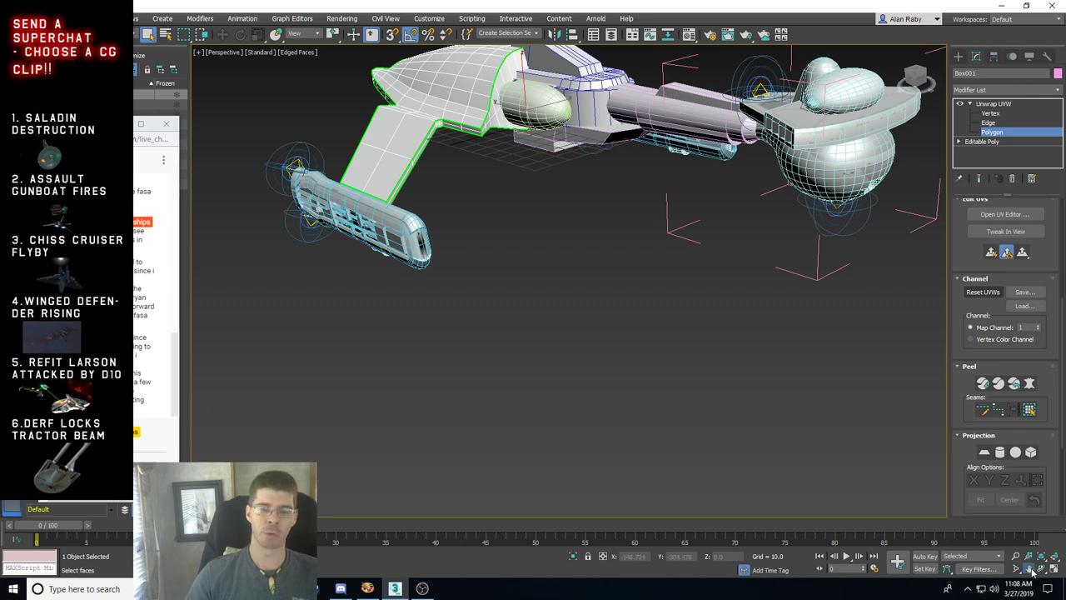
left_click_drag(595, 150, 618, 271)
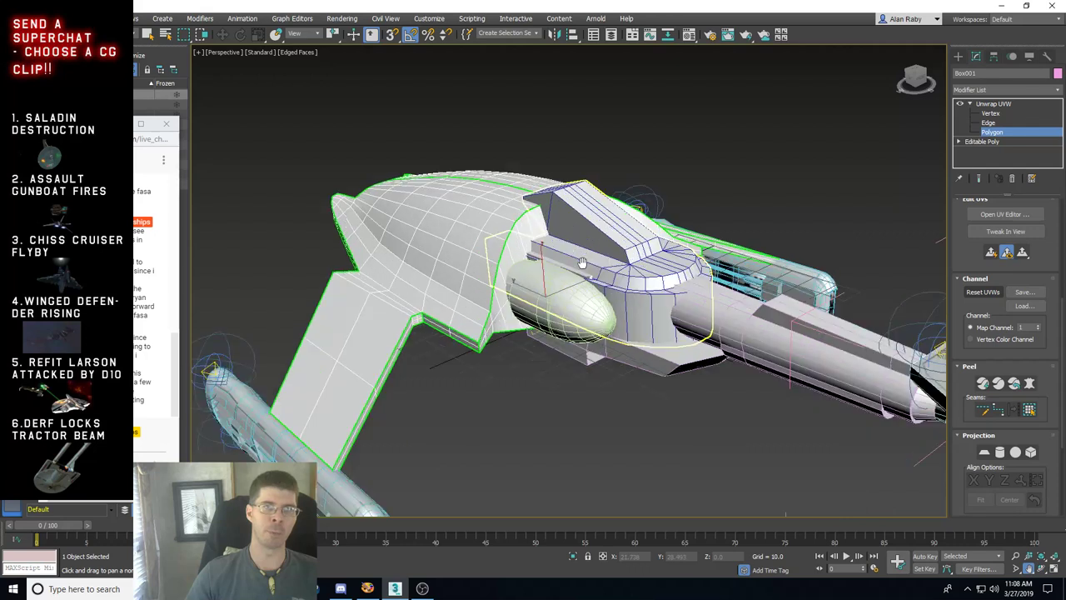
scroll(583, 263, "up", 3)
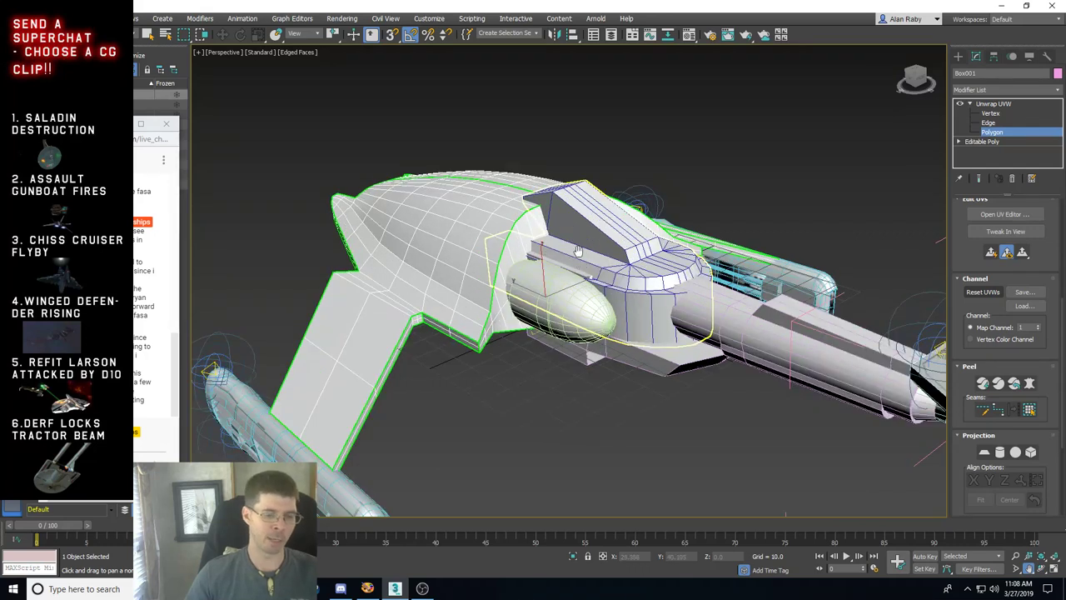
key("ctrl+r")
mouse_move(588, 297)
left_mouse_down()
mouse_move(614, 288)
mouse_move(606, 293)
left_mouse_up()
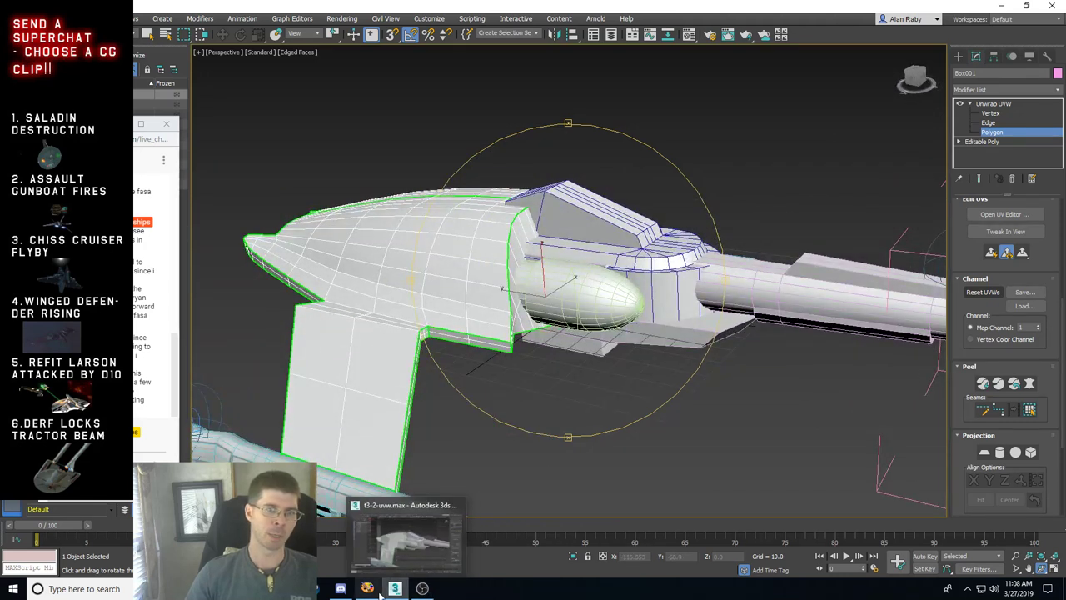
Step: Switch to the image editor and sample the light grey hull colour (R 206, G 212, B 211) from the existing ship texture
left_click(410, 533)
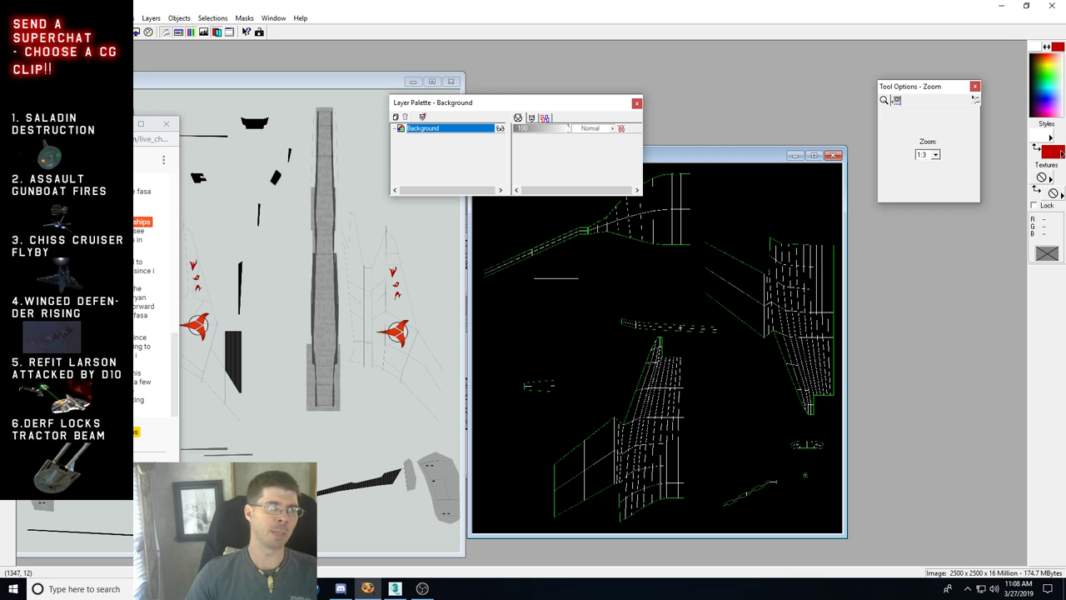
key("e")
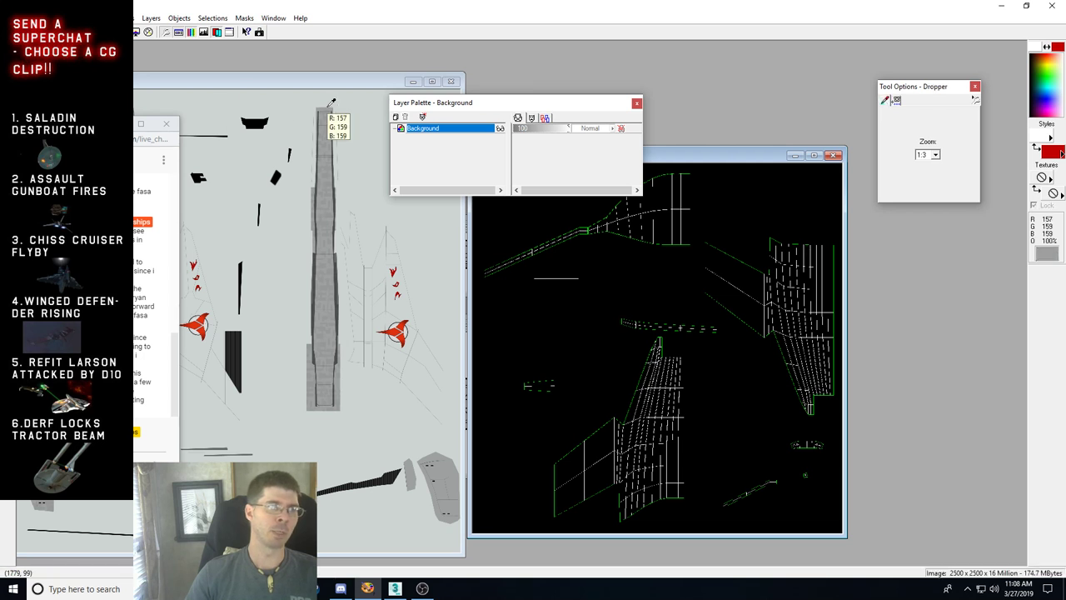
left_click(226, 95)
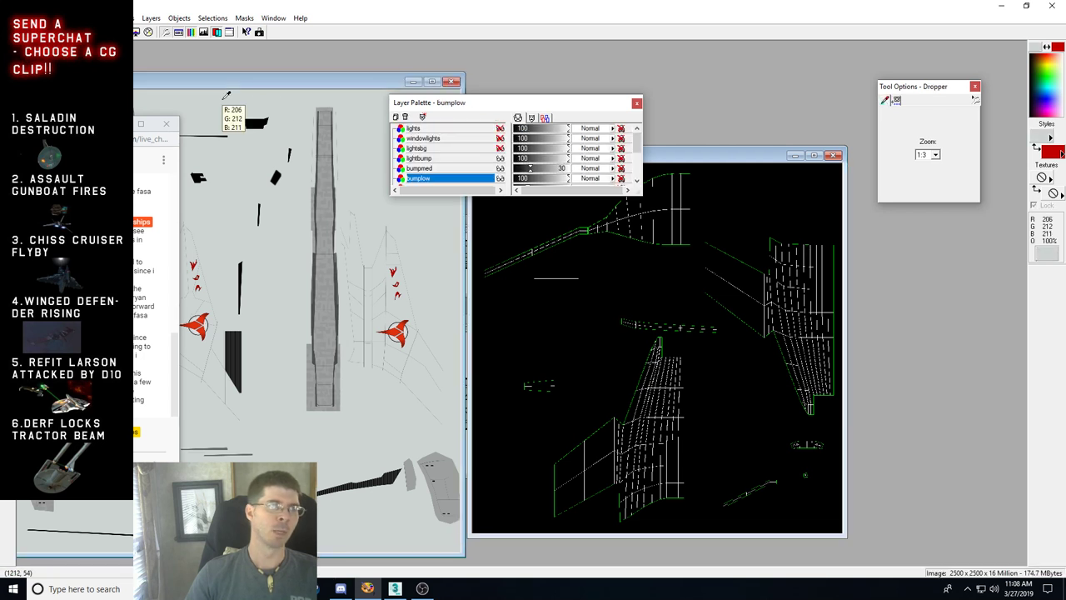
Step: Add a layer named base to the mainhull template and flood fill it with the sampled light grey
left_click(713, 156)
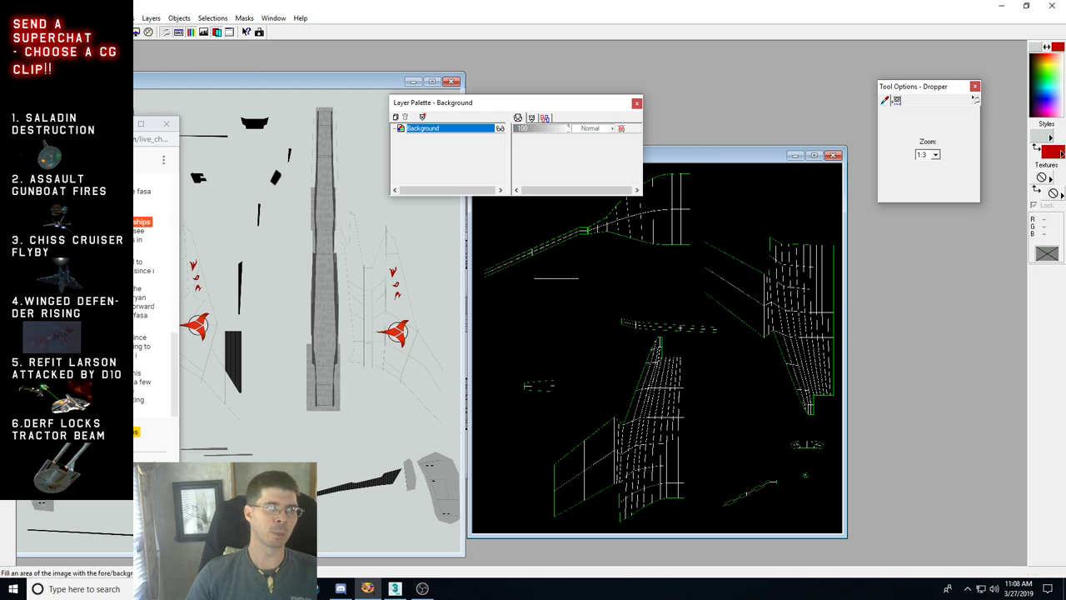
key("f")
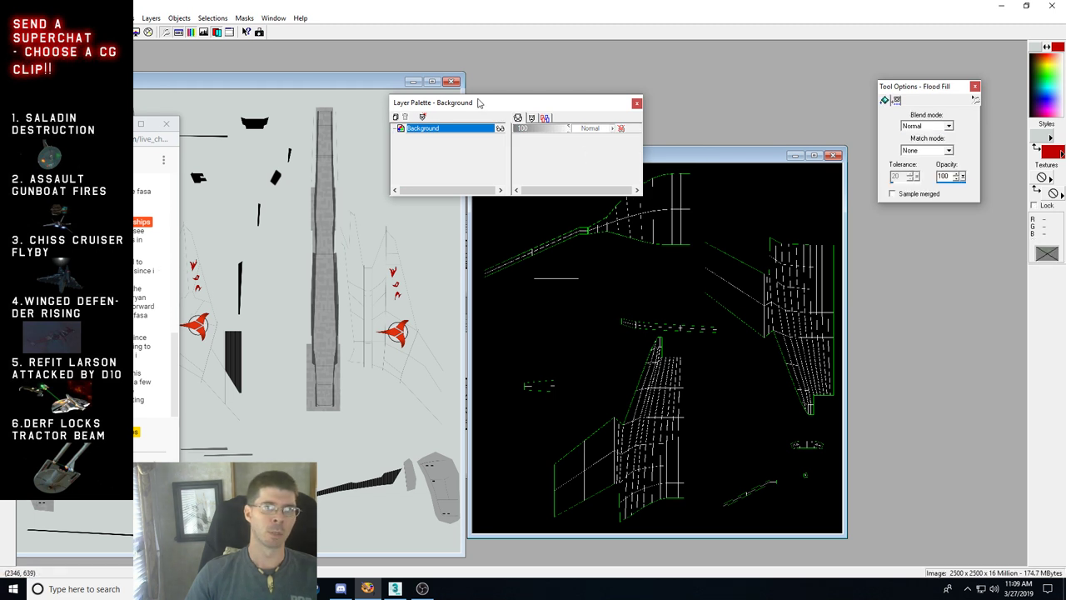
left_click(397, 118)
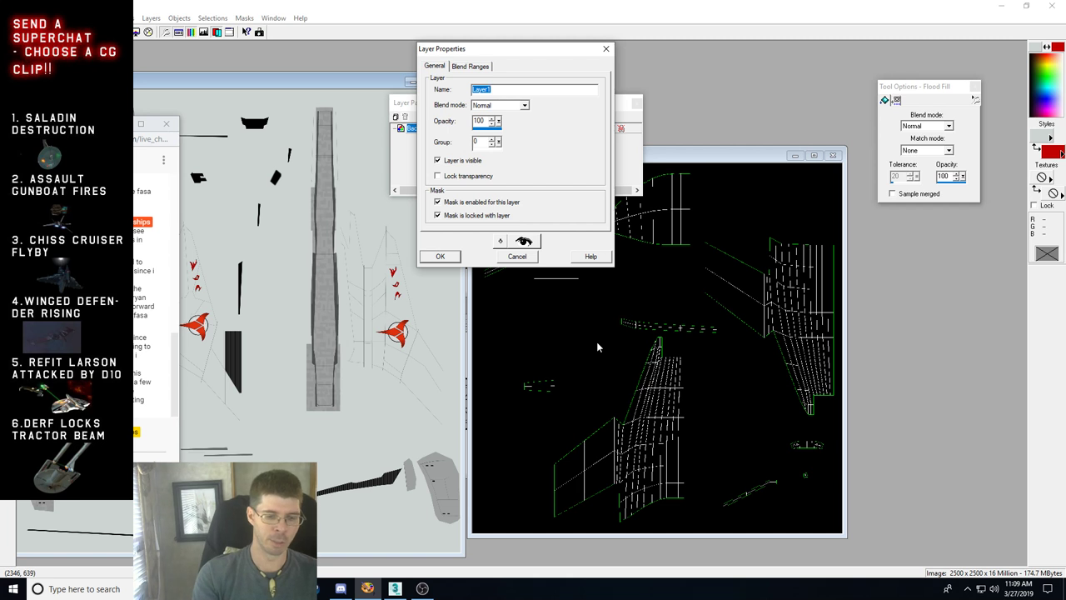
type("base")
key("Return")
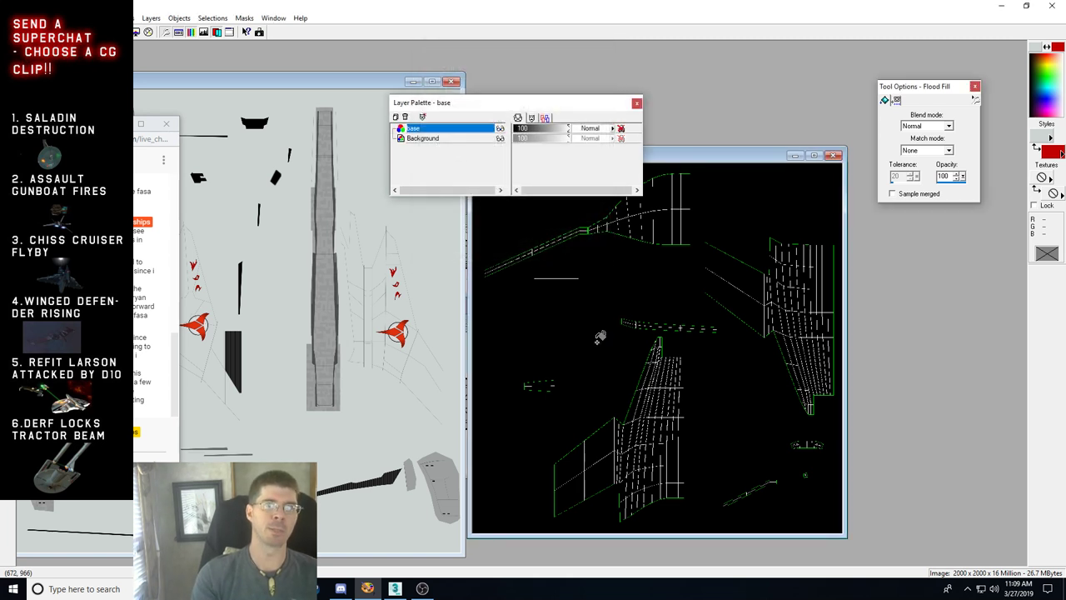
left_click(683, 368)
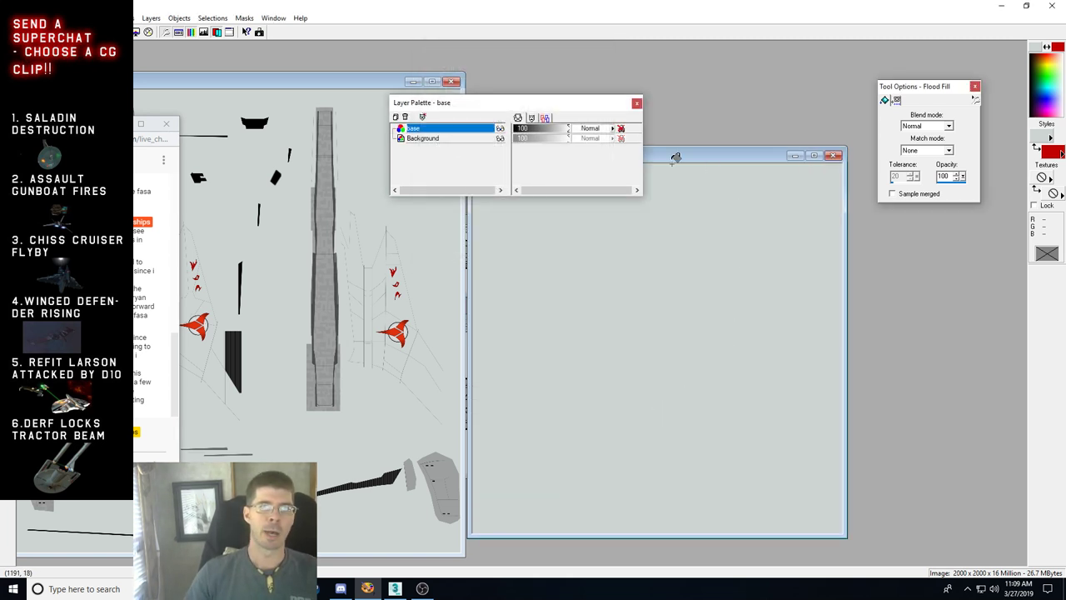
Step: Set the base layer's opacity to 66 and enlarge the mainhull template to 1:2
left_click(541, 129)
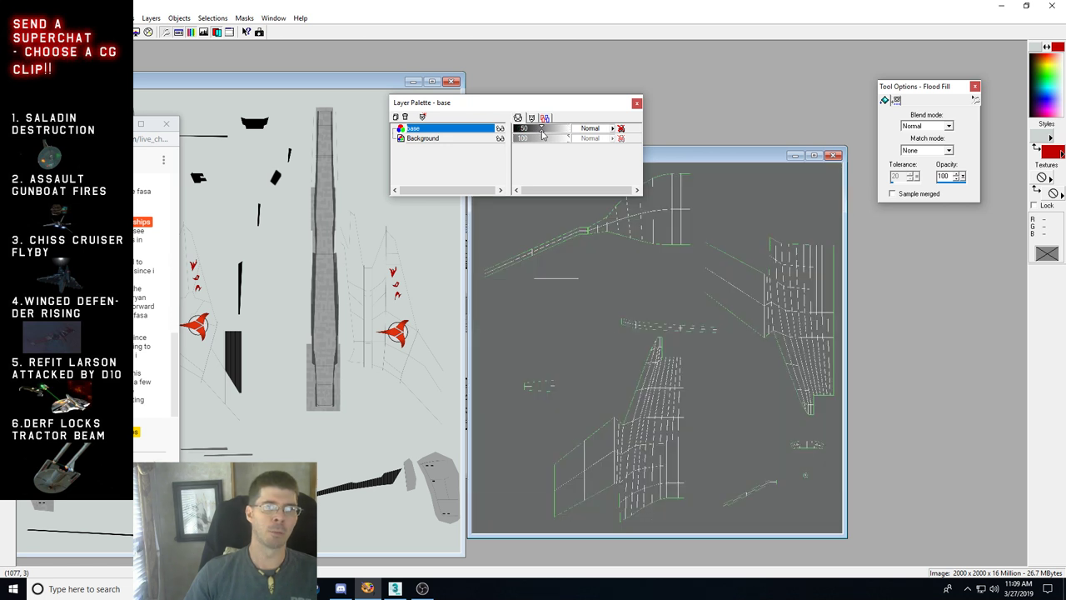
left_click_drag(712, 157, 741, 111)
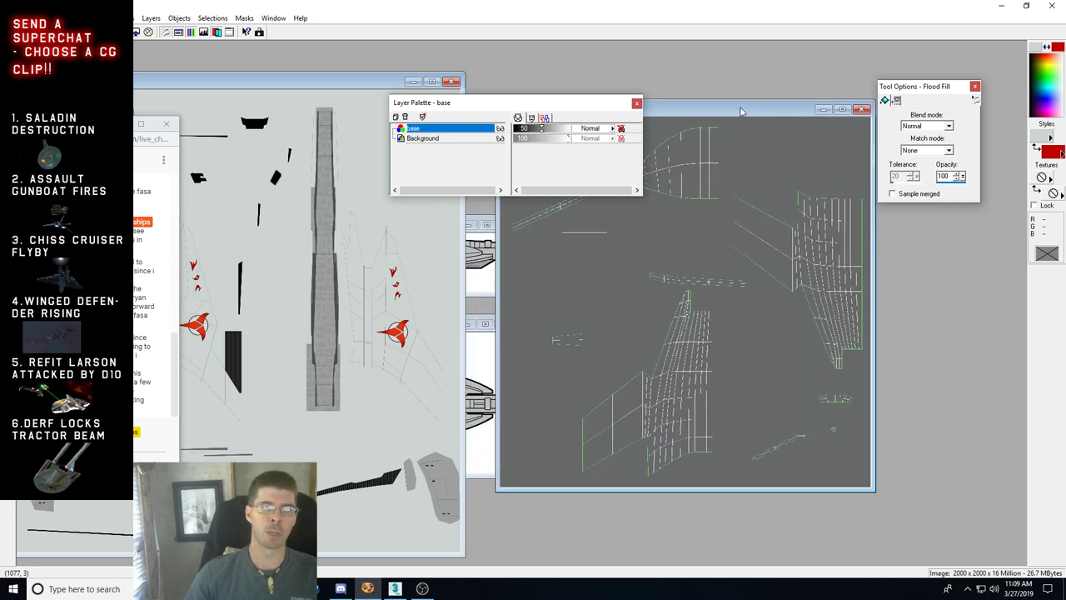
left_click(556, 129)
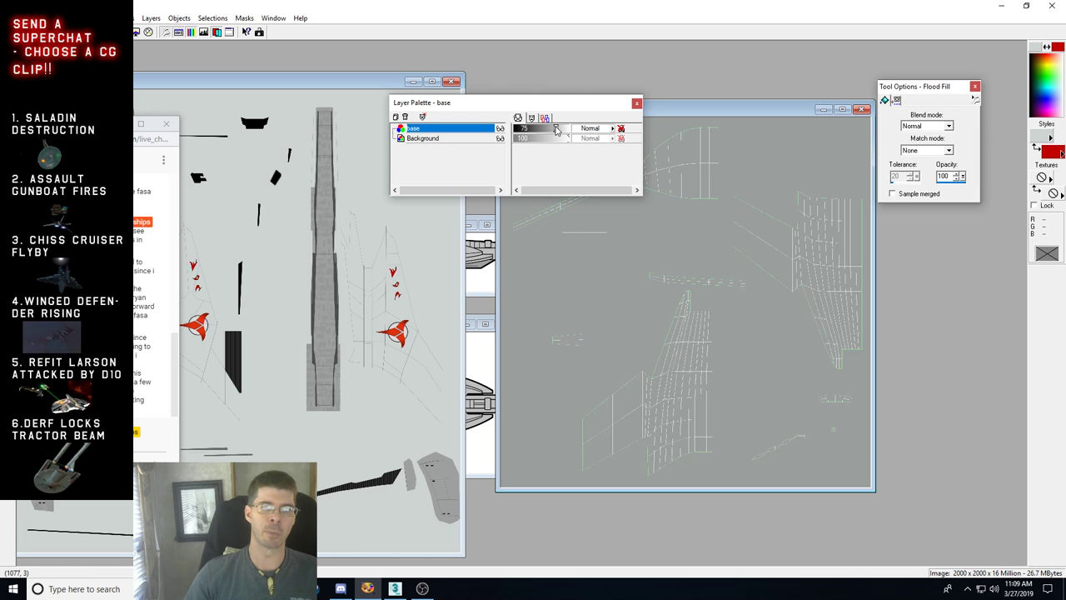
left_click_drag(556, 129, 550, 129)
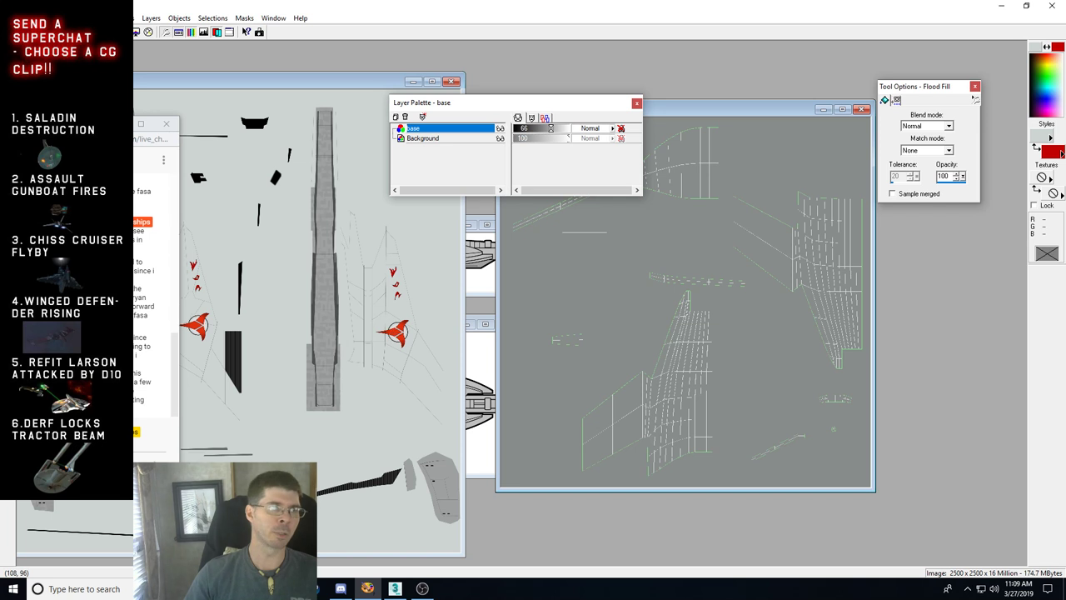
key("z")
left_click(707, 429)
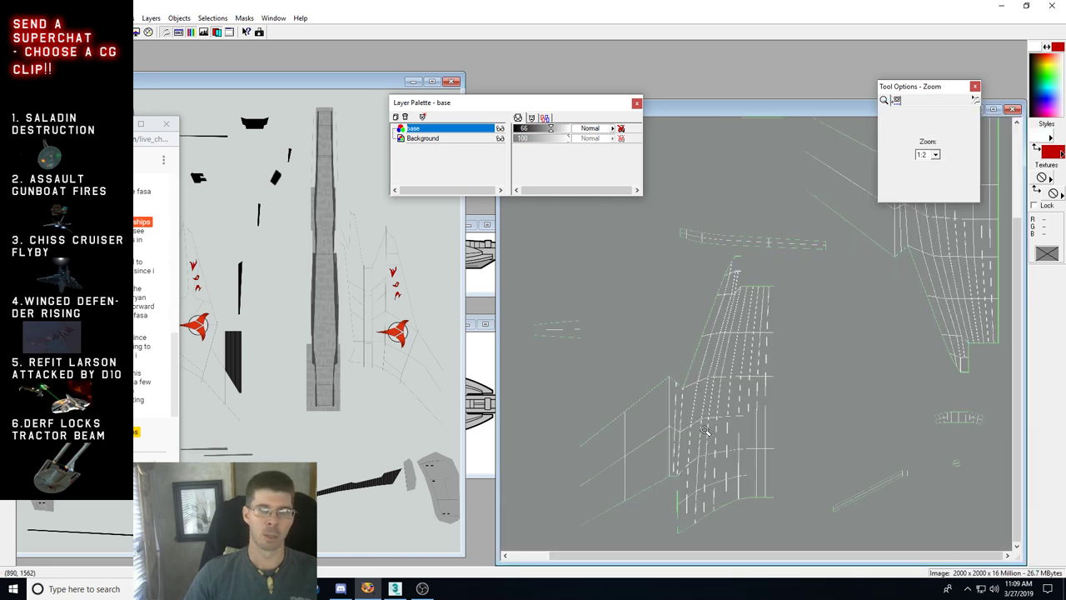
Step: Switch to 3ds Max, select a patch of polygons on the upper hull and check where they lie in the UV layout
left_click(396, 589)
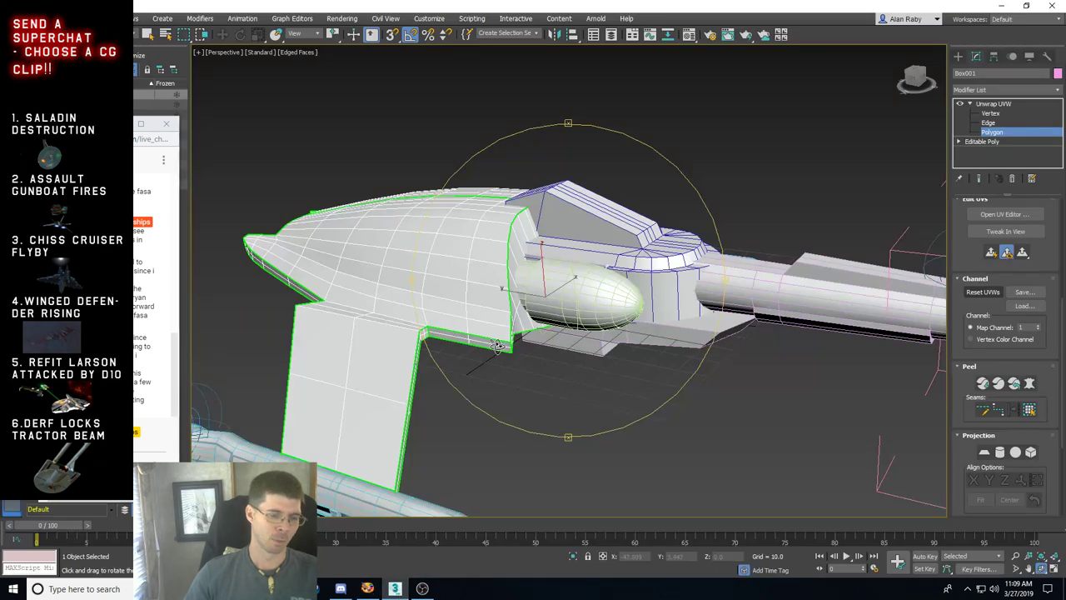
left_click_drag(498, 347, 483, 354)
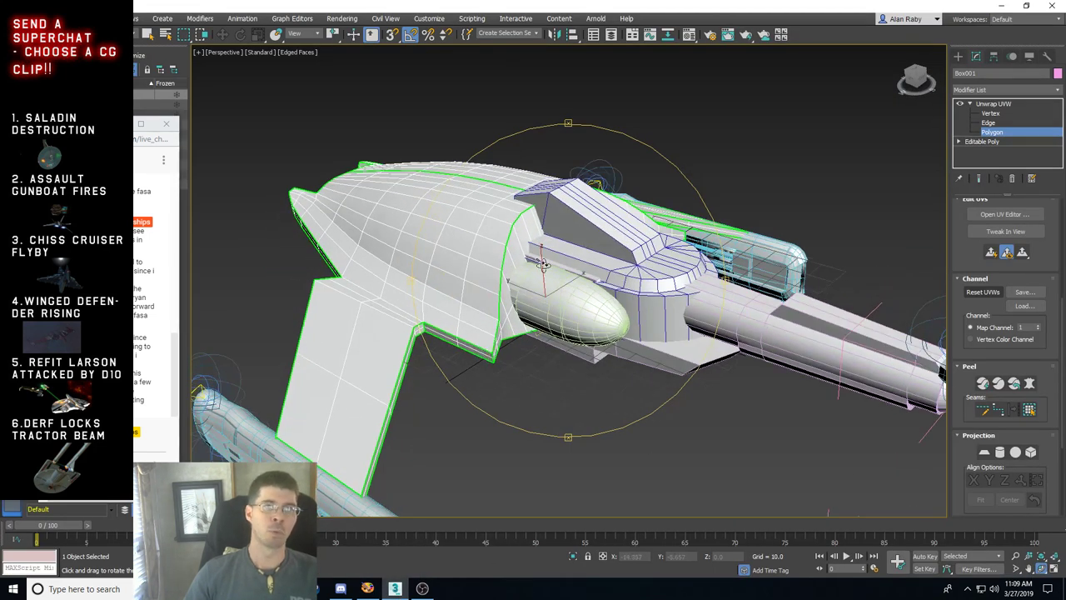
left_click(147, 35)
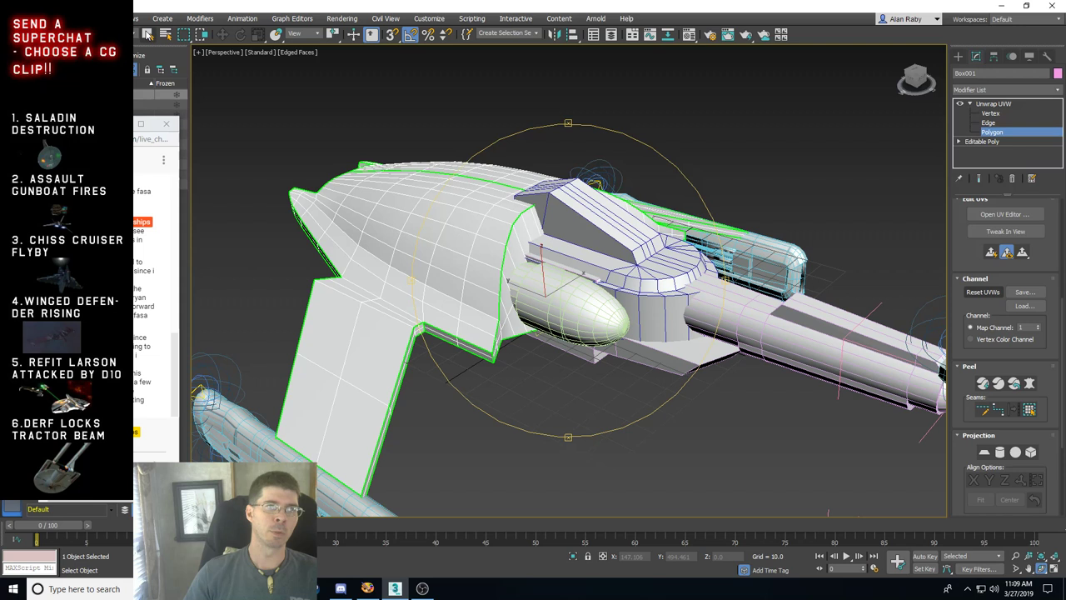
left_click(427, 209)
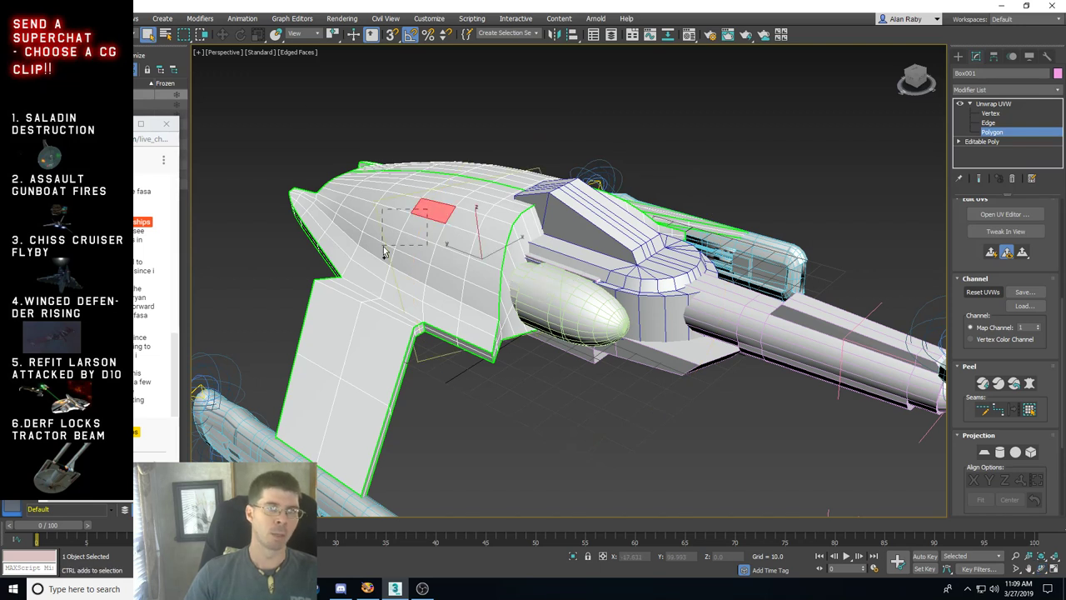
key("ctrl+Page_Up")
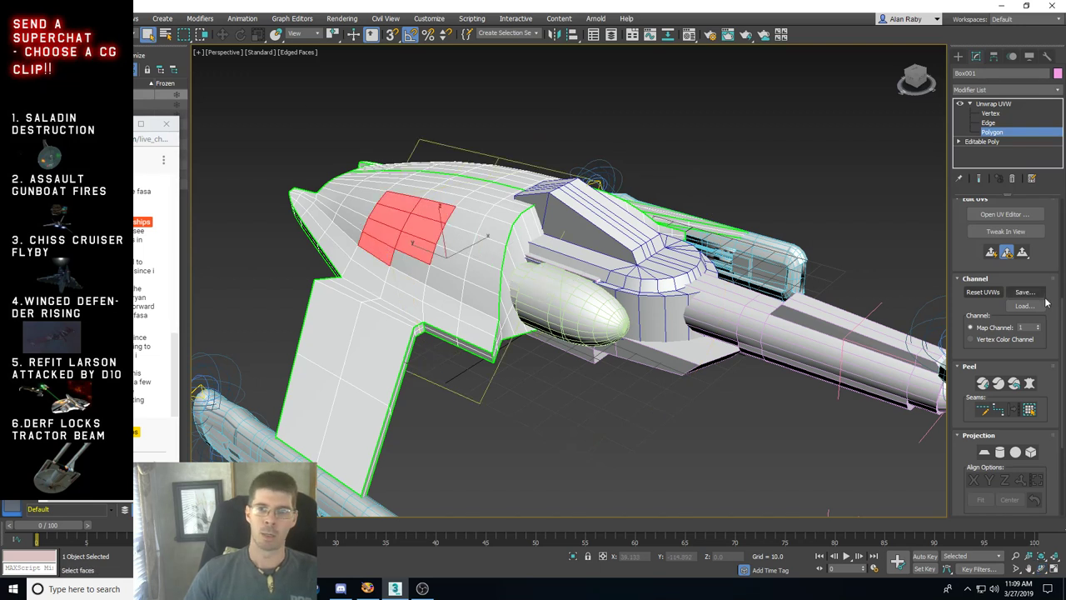
left_click(1005, 214)
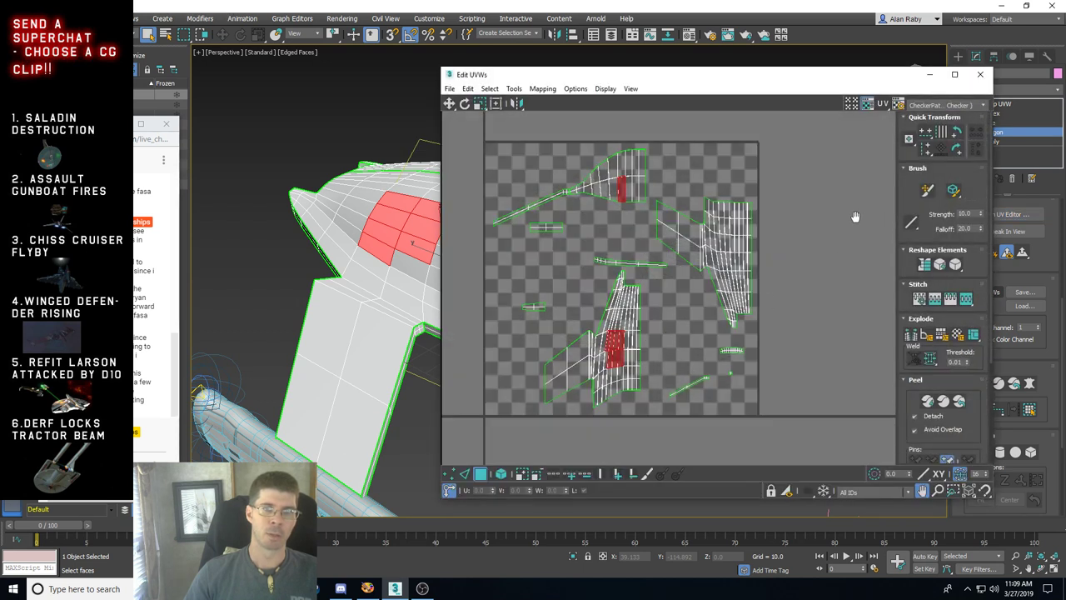
left_click(989, 75)
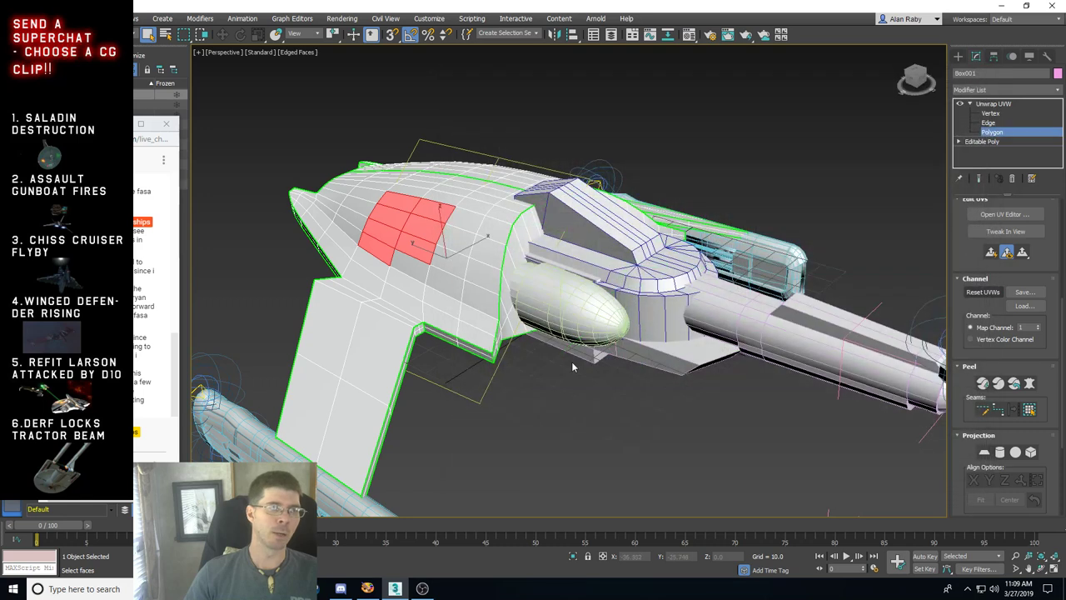
Step: Return to the image editor and add a layer named lines above the base layer of the mainhull template
left_click(422, 589)
left_click(422, 589)
left_click(367, 589)
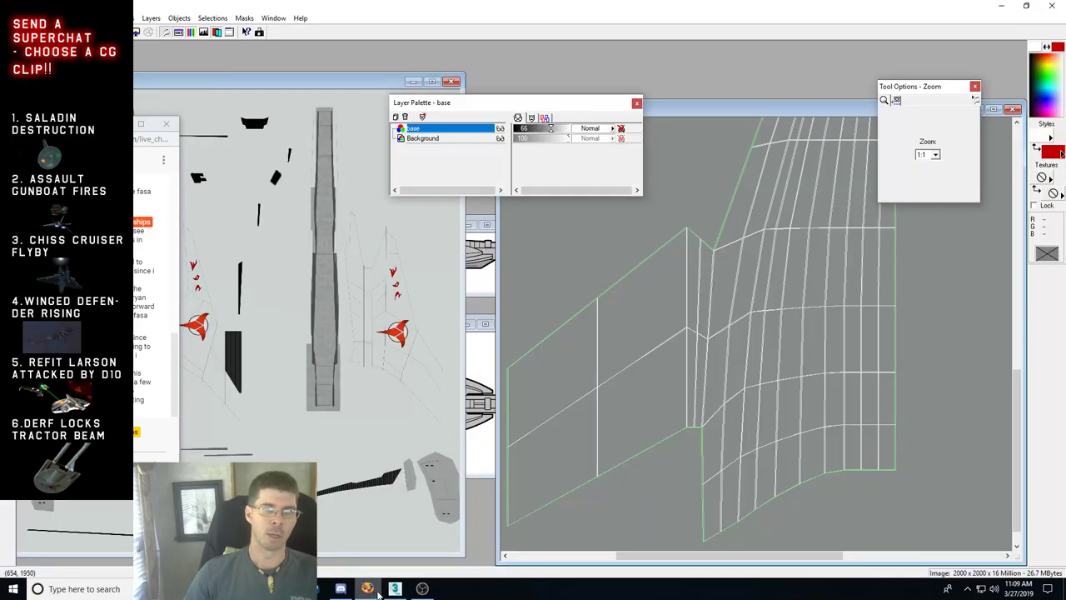
left_click(756, 336)
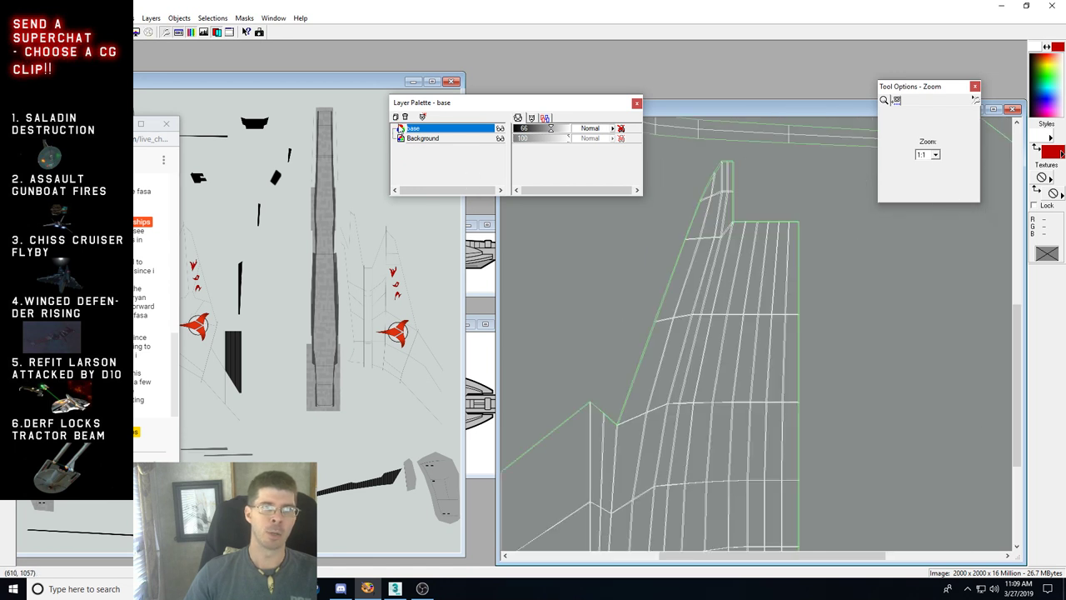
left_click(397, 118)
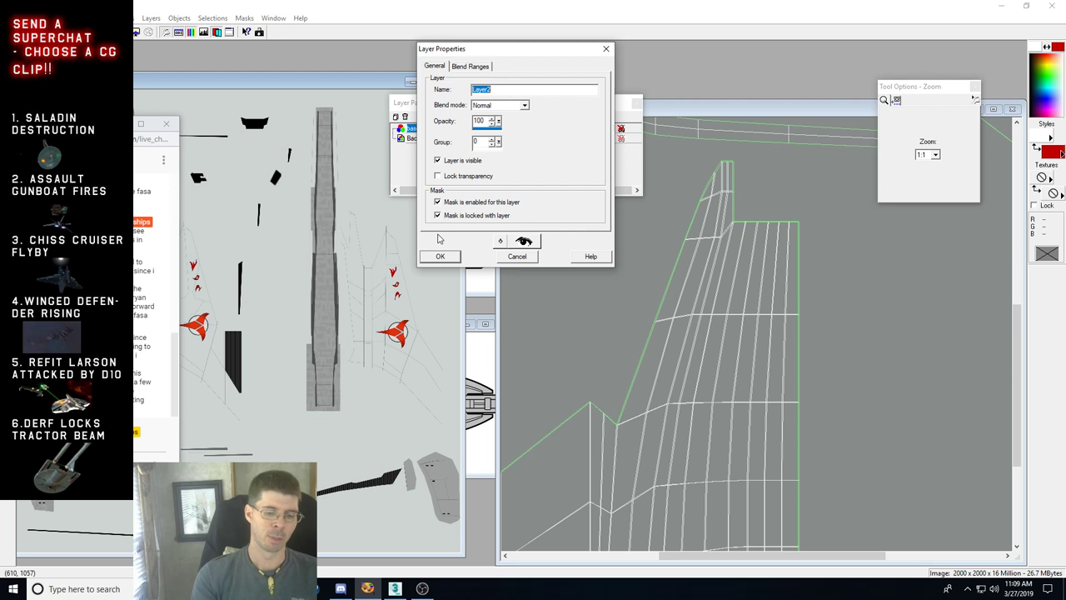
key("BackSpace")
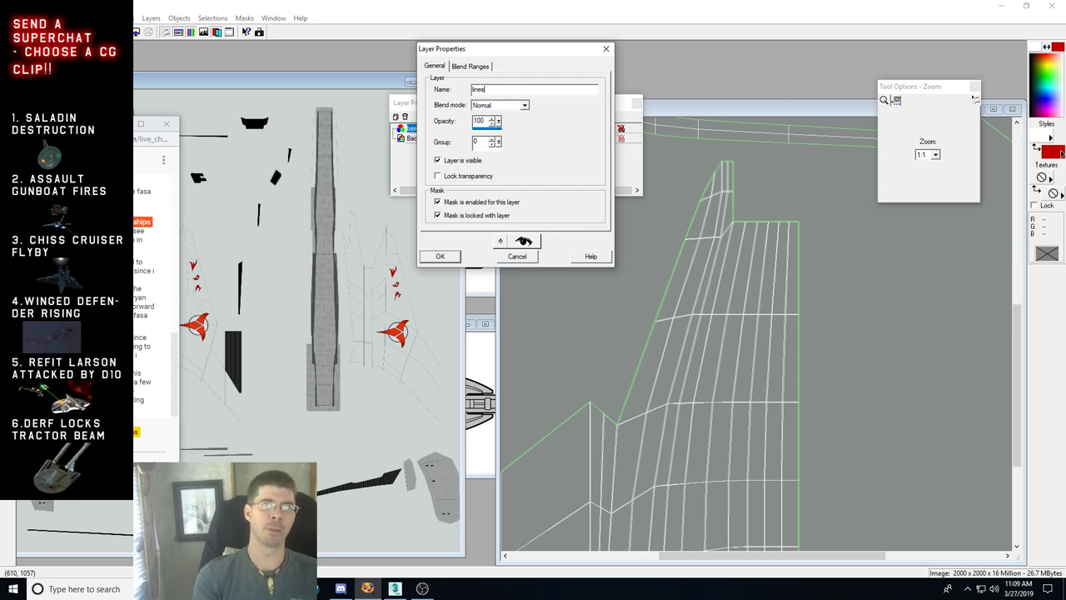
key("Return")
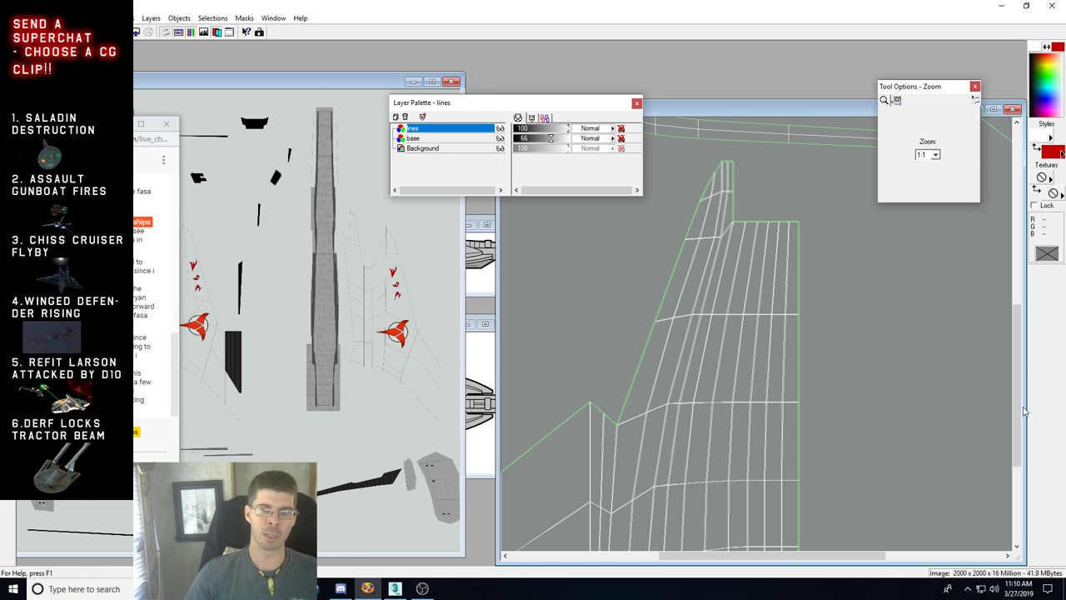
Step: Draw a black 1-pixel straight line along the wing root of the lower hull piece and set the base layer's opacity to 80
key("d")
left_click_drag(1018, 334, 1017, 380)
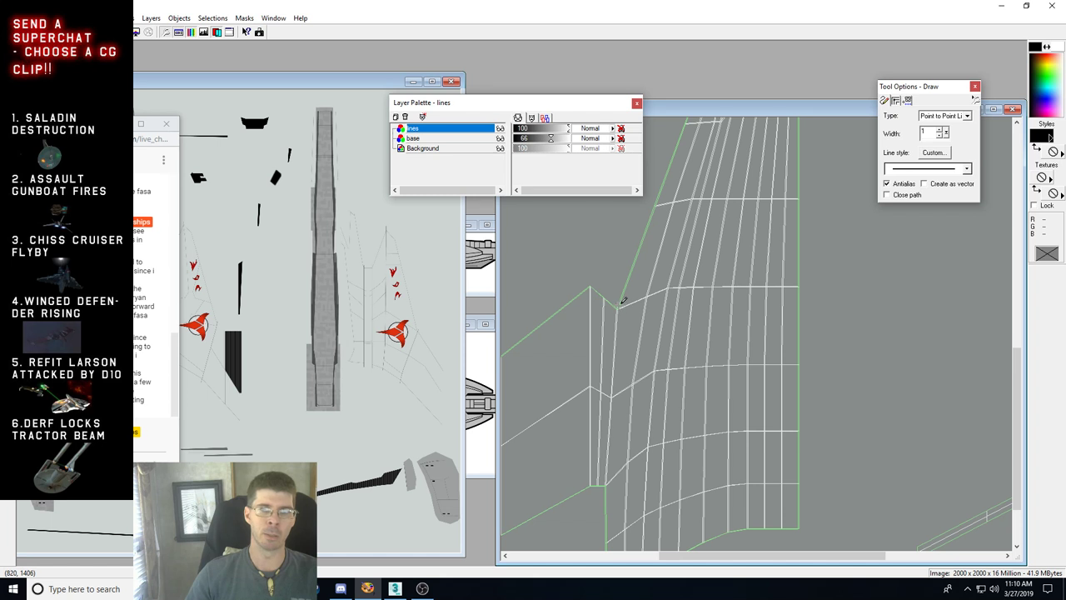
left_click(606, 491)
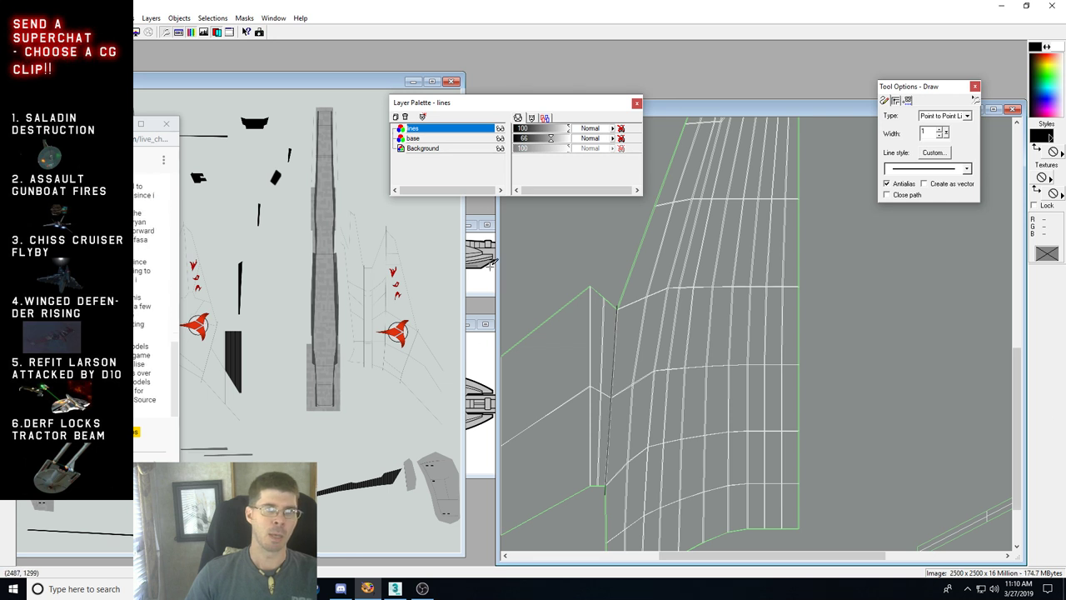
left_click(559, 140)
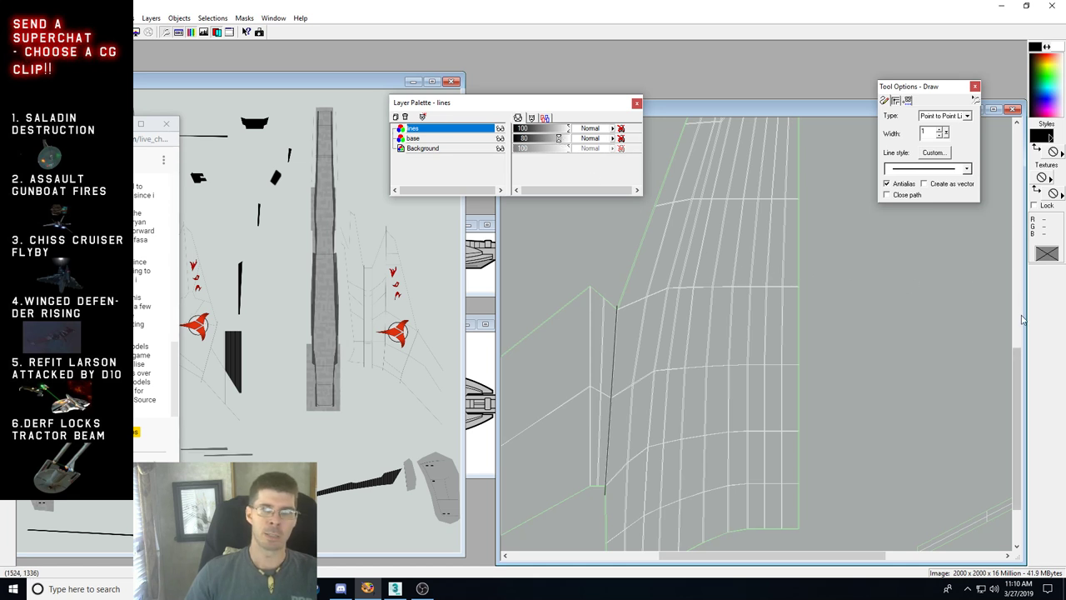
Step: Start a black 1-pixel point-to-point line at the lower hull piece's upper notch and place nodes down the inner mesh edge to the fourth cross edge
left_click_drag(1015, 346, 1031, 318)
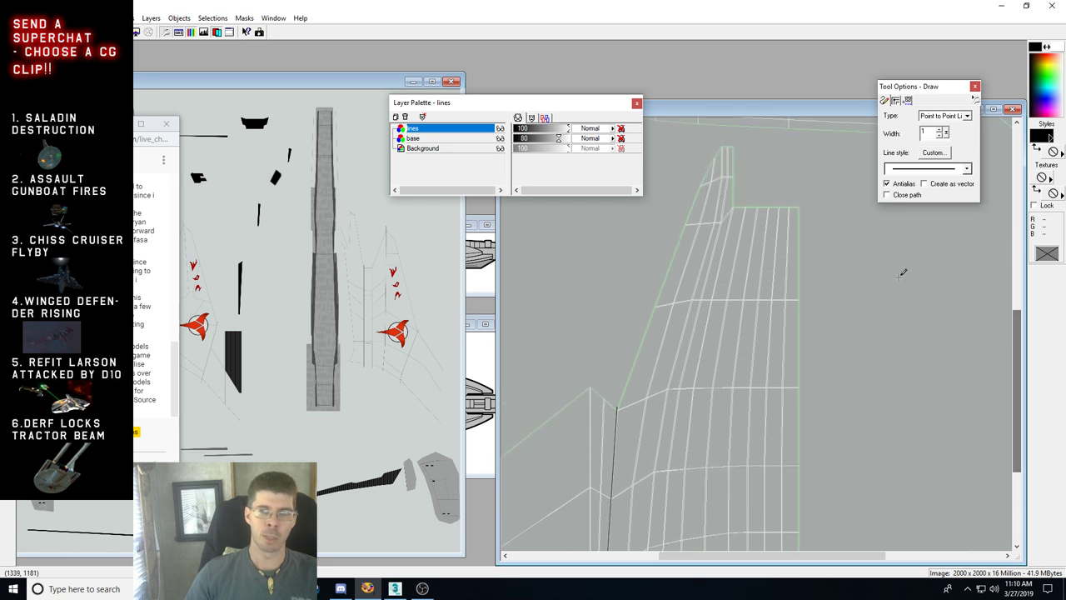
left_click(734, 206)
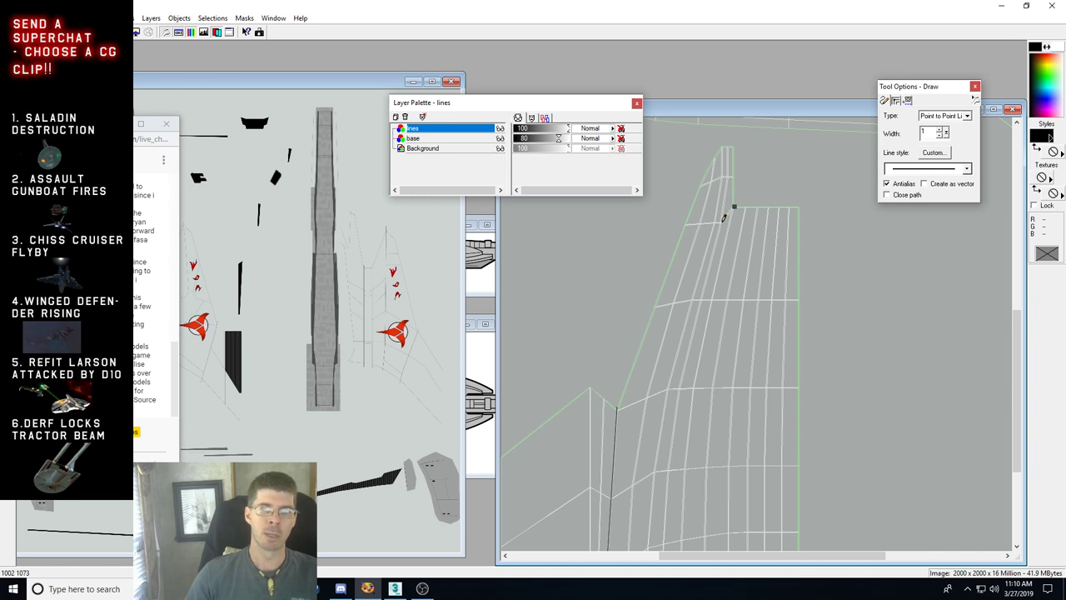
left_click_drag(724, 218, 727, 226)
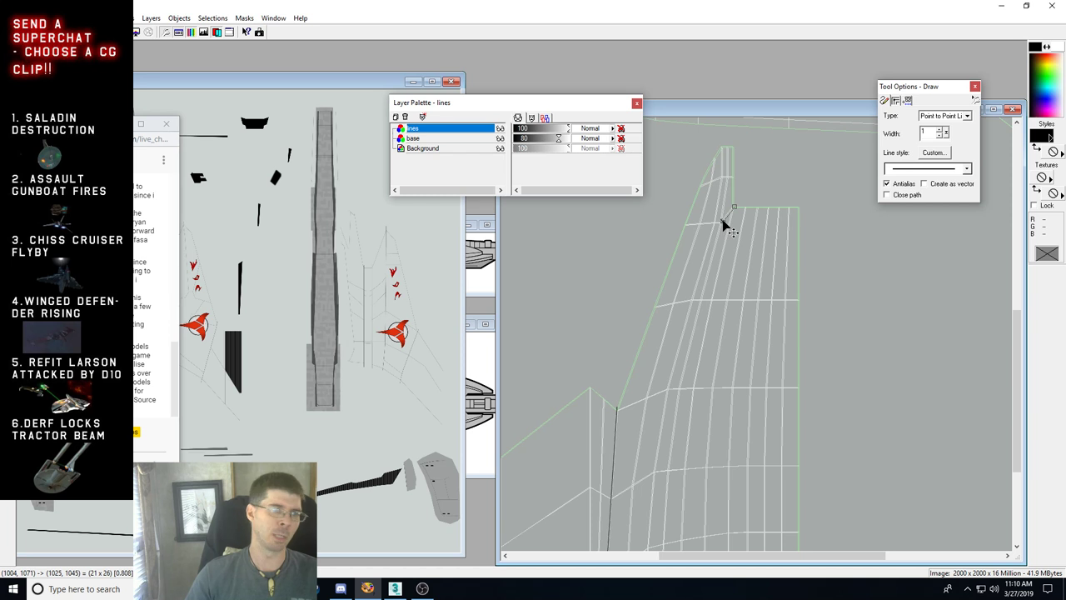
left_click_drag(726, 227, 719, 220)
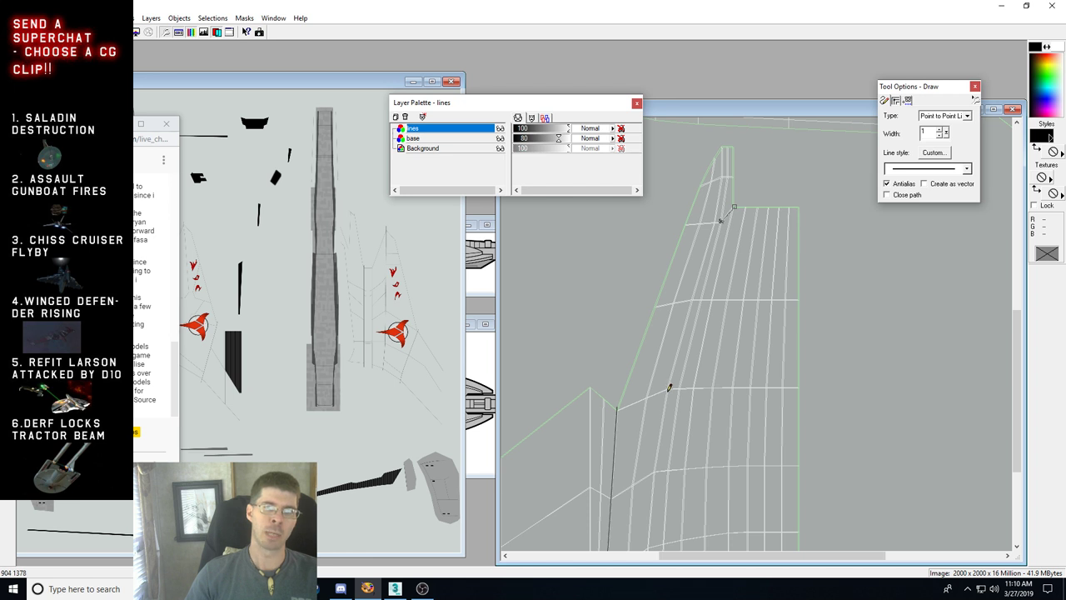
left_click_drag(678, 346, 692, 301)
left_click(666, 390)
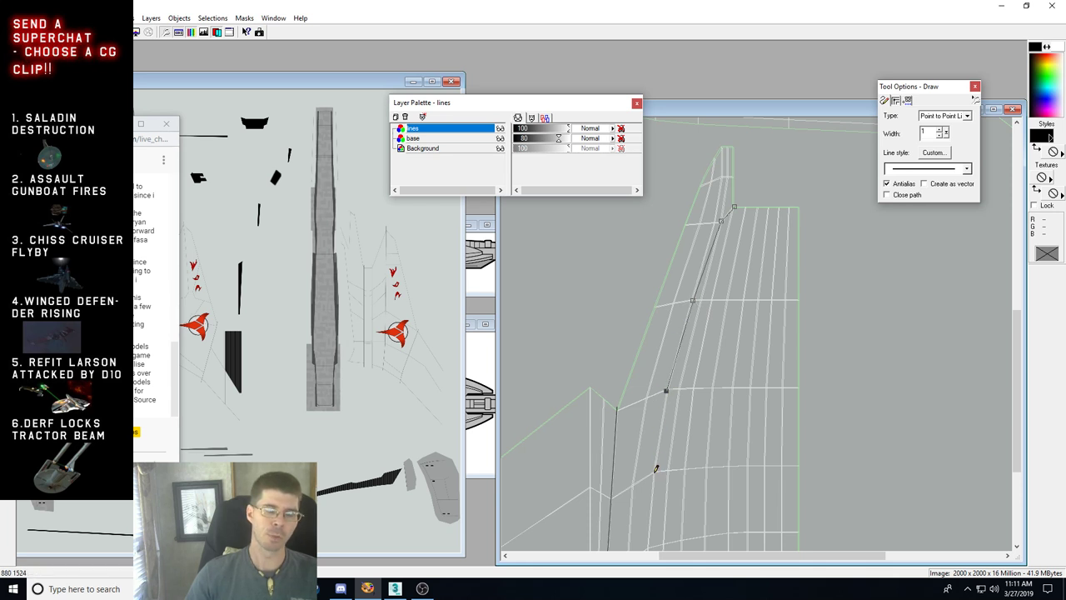
left_click(655, 469)
scroll(958, 493, "down", 2)
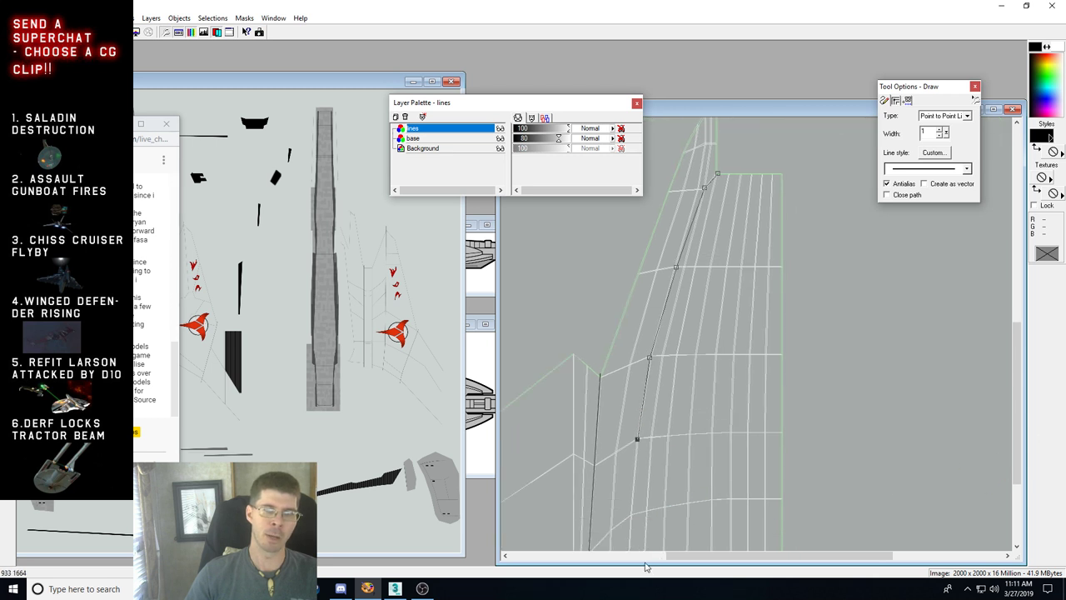
scroll(635, 514, "down", 1)
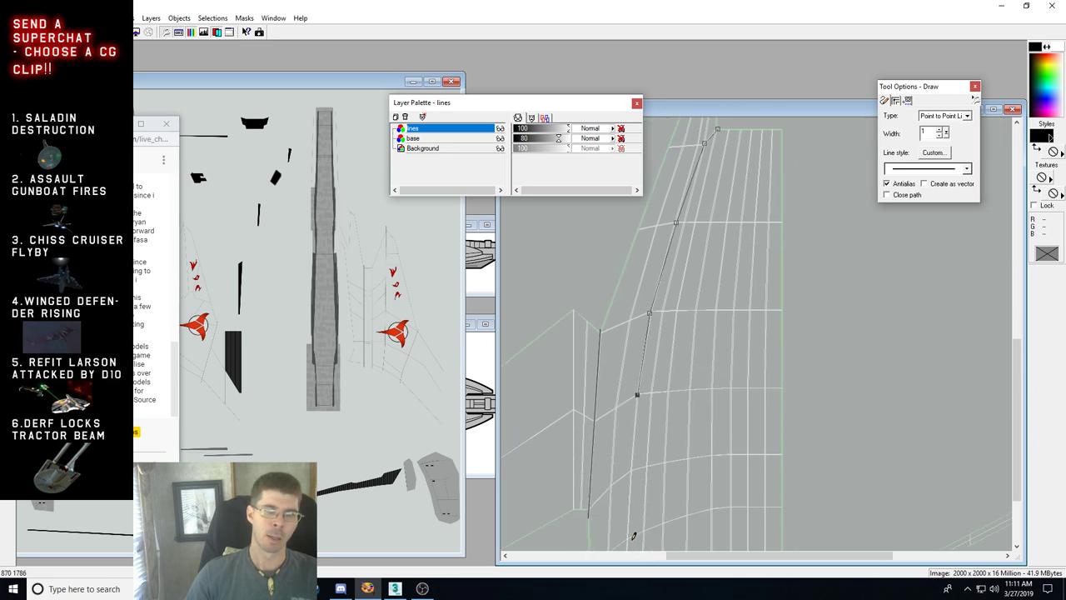
left_click(627, 539)
scroll(632, 510, "down", 1)
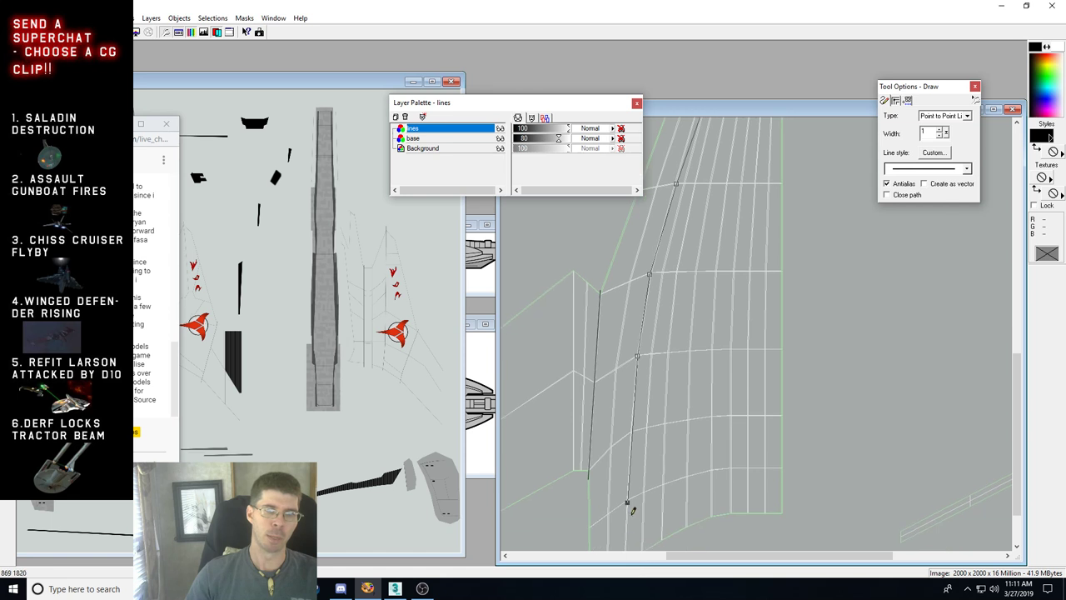
left_click_drag(628, 505, 630, 452)
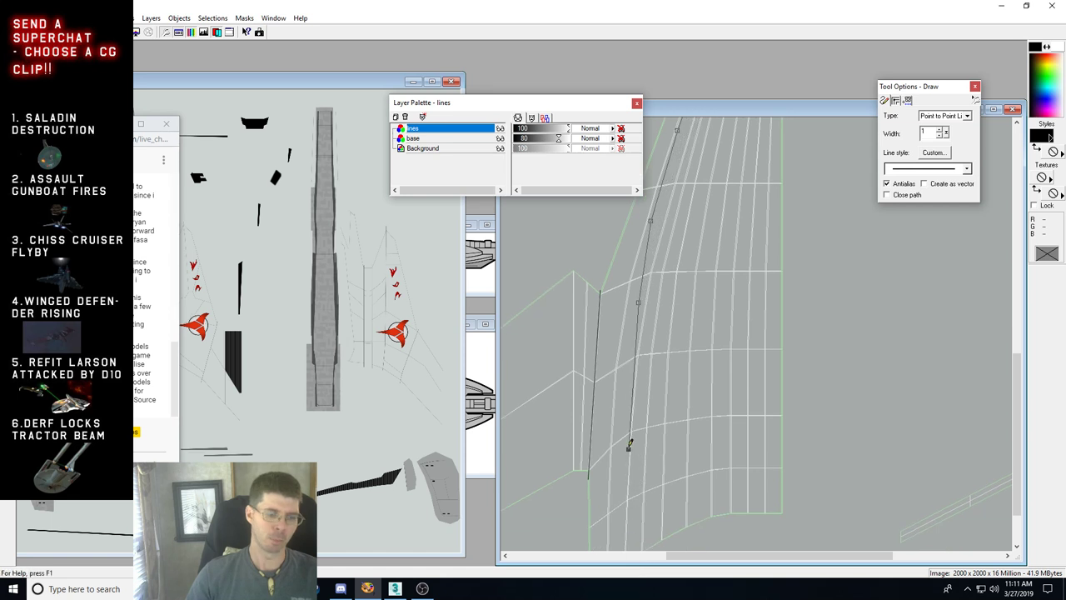
key("Delete")
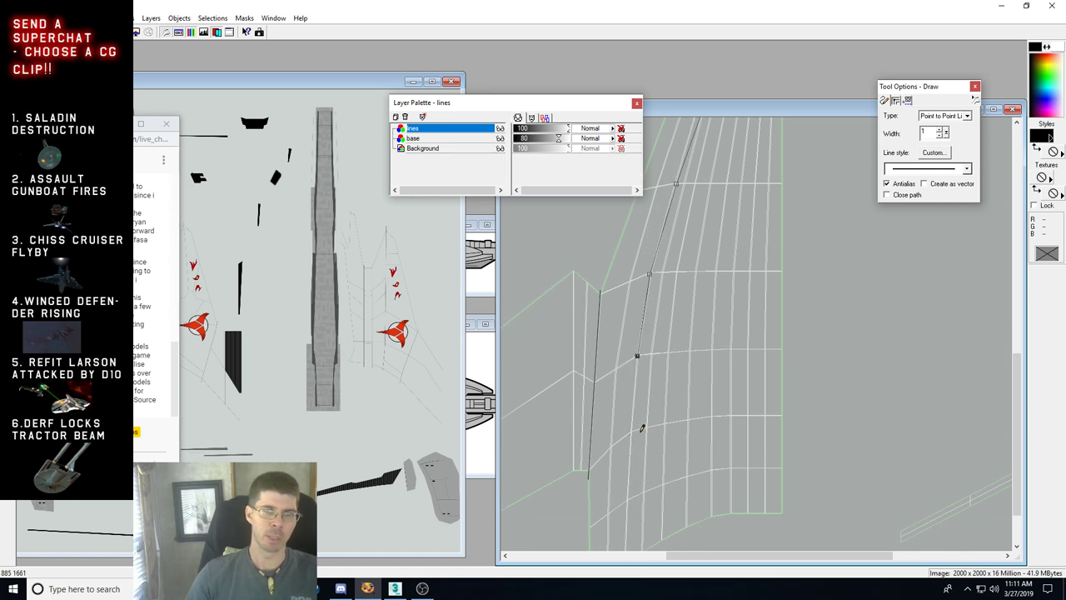
Step: Continue the line through the remaining mesh crossings to the lower border of the hull piece and finish it
left_click_drag(633, 433, 630, 471)
left_click_drag(633, 435, 633, 447)
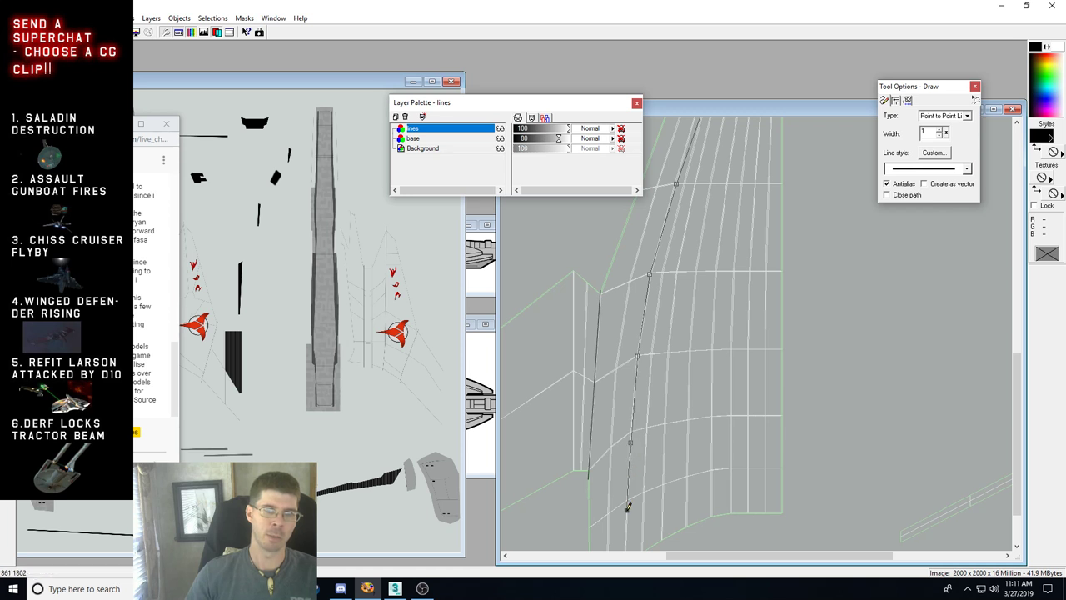
mouse_move(627, 508)
left_mouse_down()
mouse_move(630, 533)
mouse_move(626, 518)
left_mouse_up()
scroll(621, 550, "down", 2)
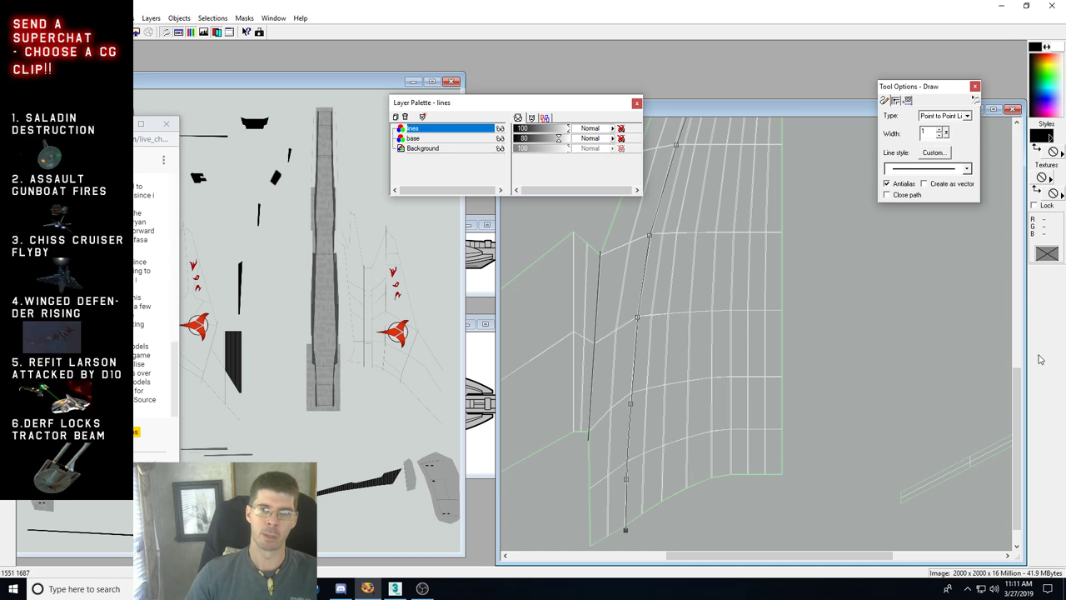
key("Return")
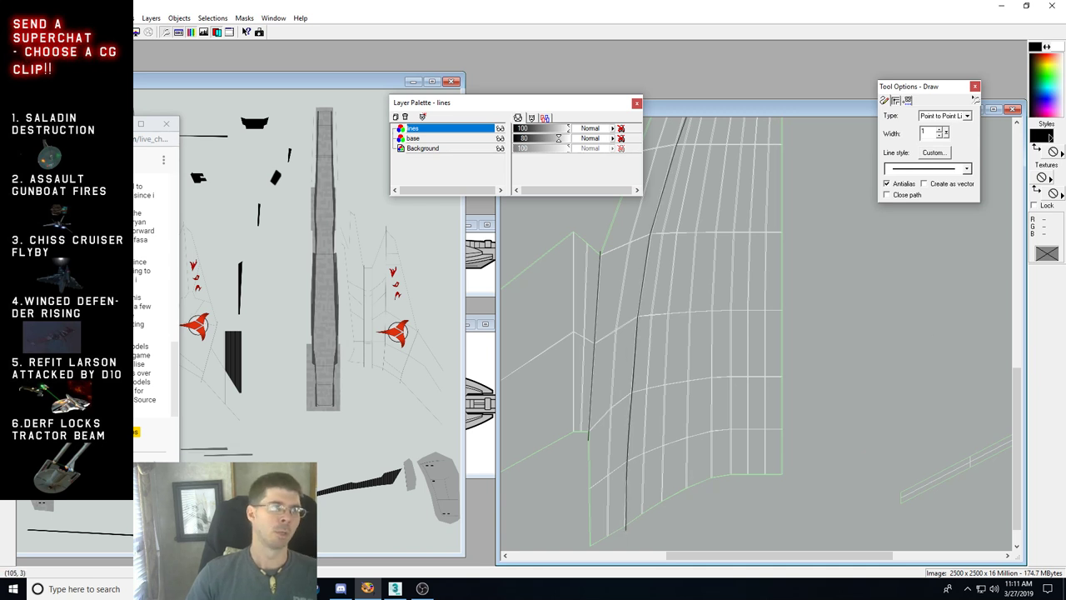
Step: Review the new hull line on the whole piece and examine the panel lines of the wing and hull in the topref reference
key("z")
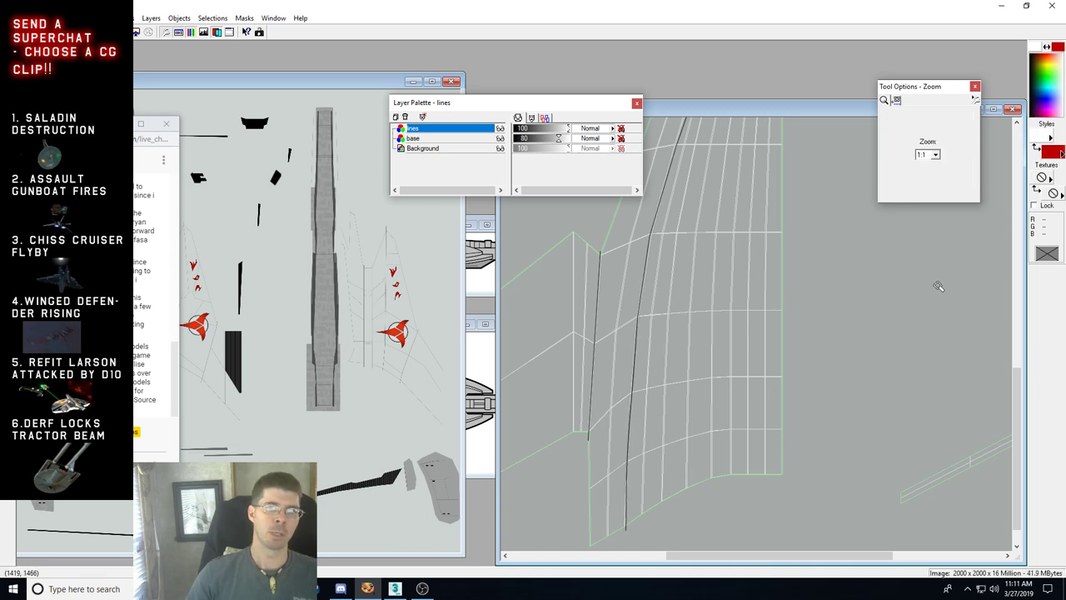
left_click(708, 247)
right_click(708, 249)
right_click(720, 280)
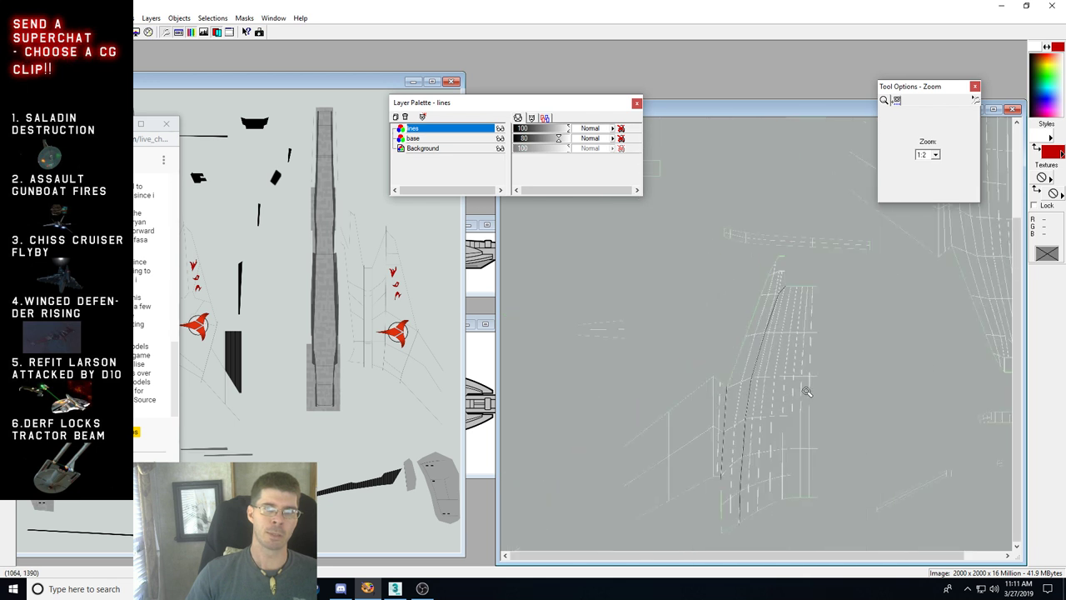
left_click(806, 392)
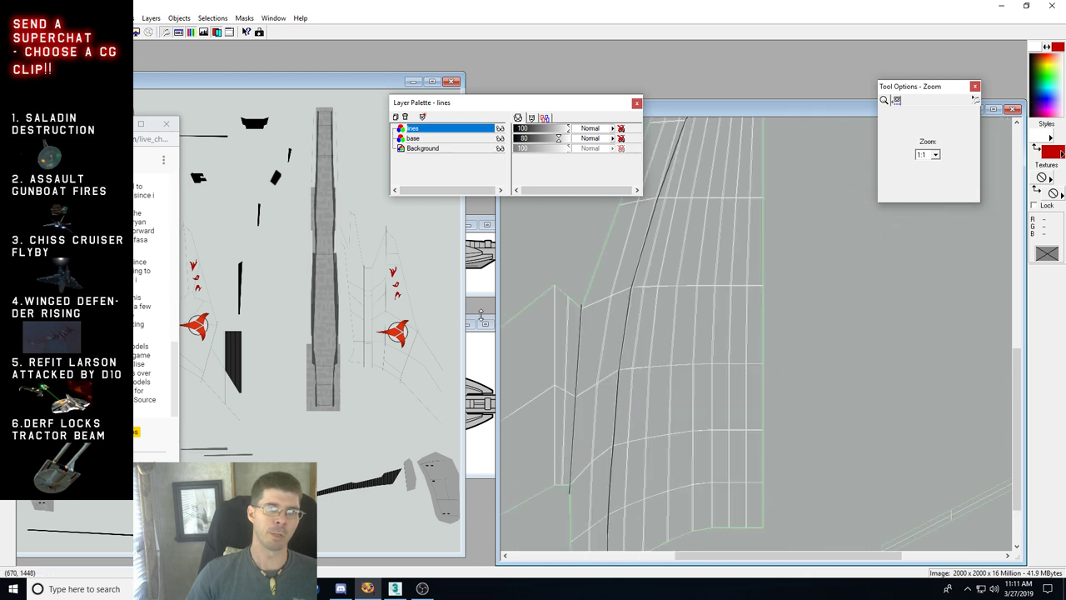
left_click(481, 340)
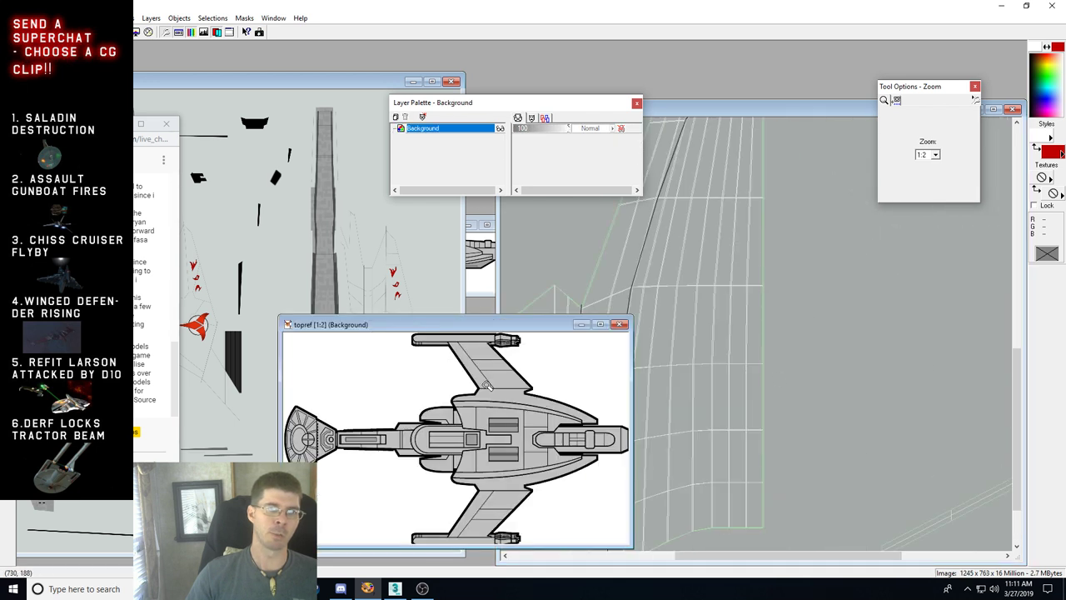
left_click(536, 387)
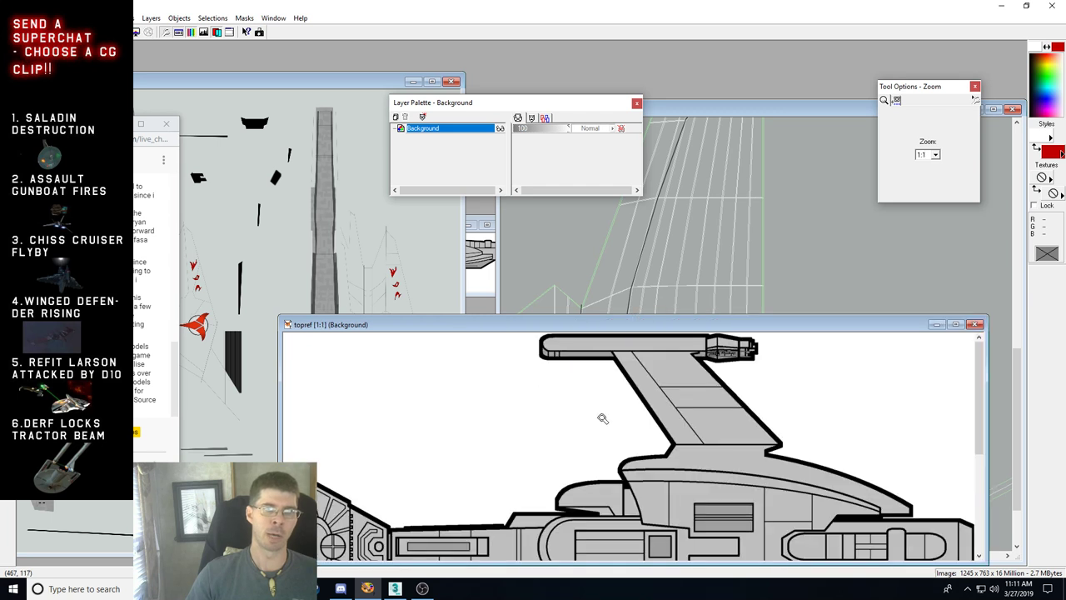
right_click(783, 455)
left_click(473, 398)
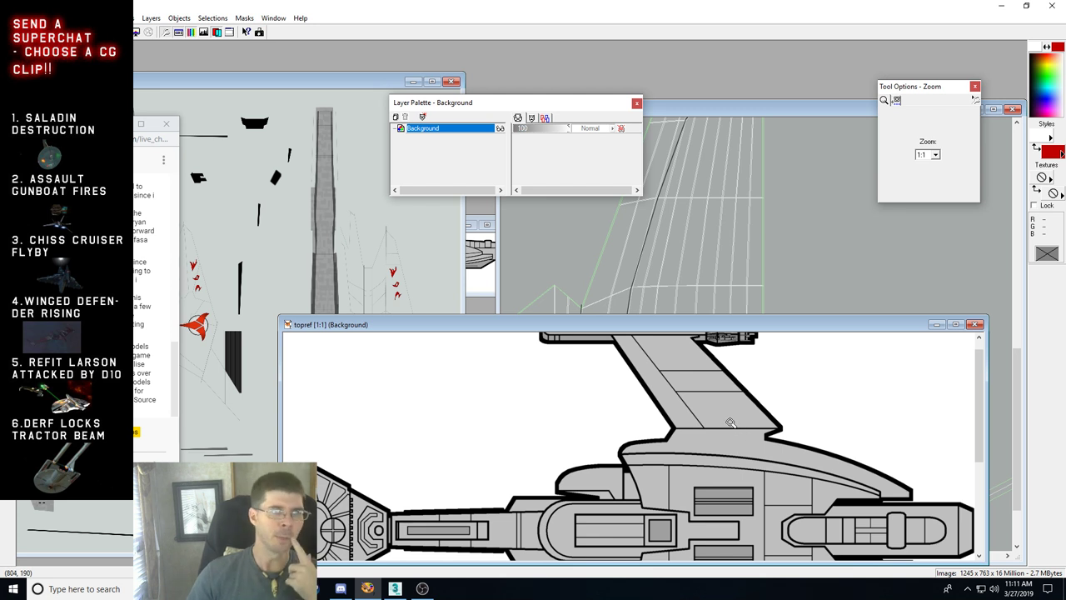
right_click(683, 421)
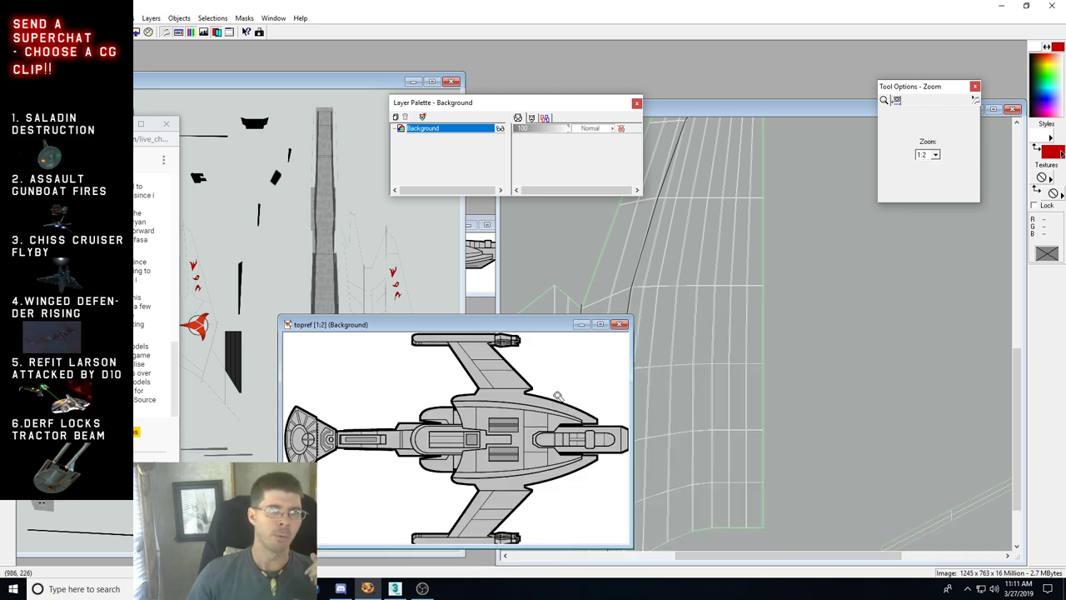
left_click(503, 394)
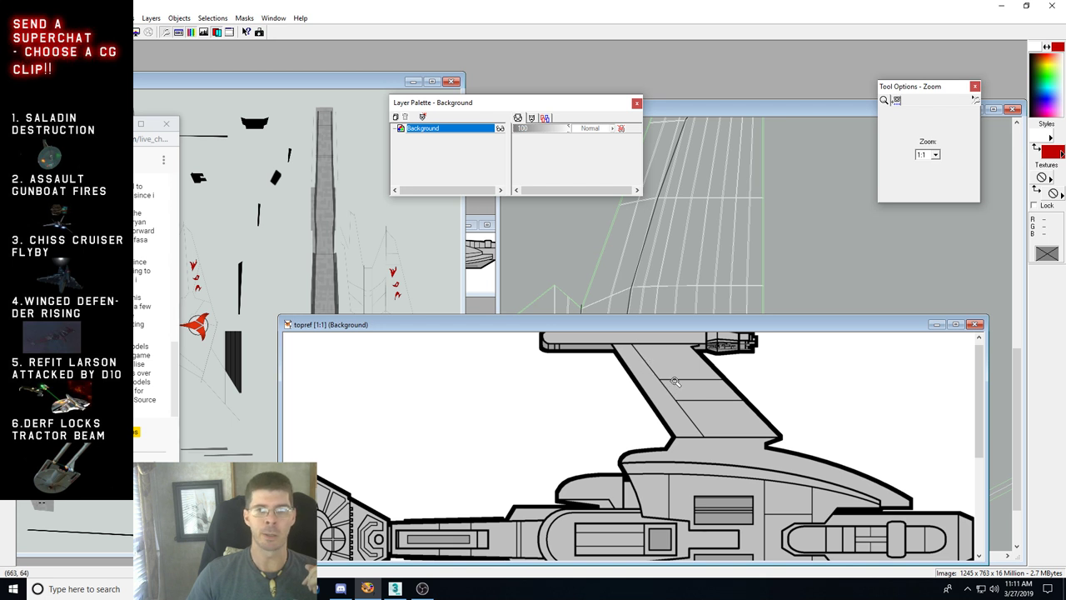
scroll(787, 468, "down", 3)
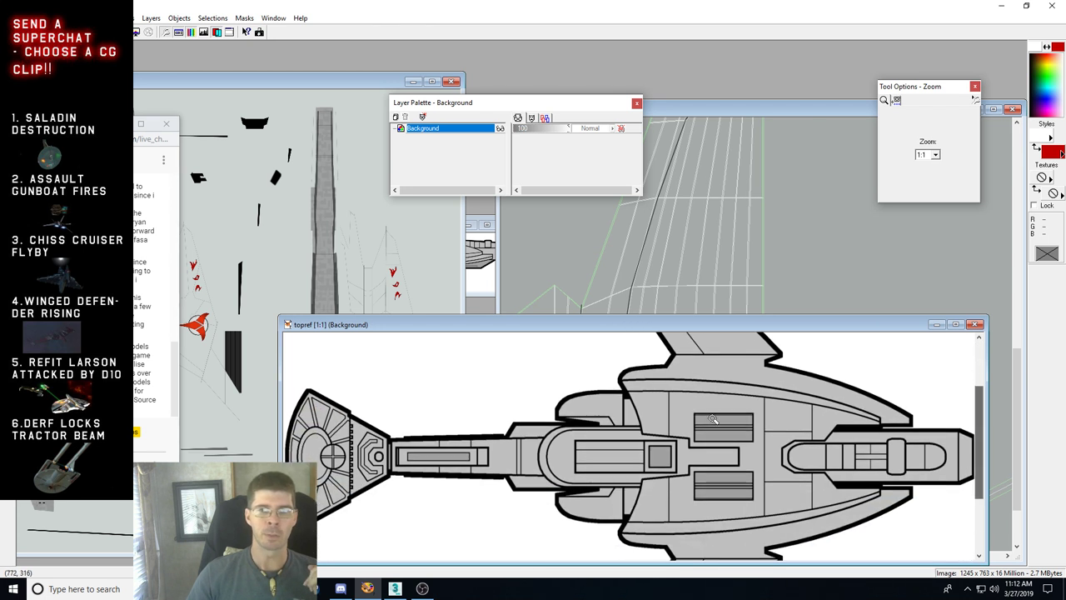
Step: Return to the mainhull template and draw a black straight vertical line along the wing's inner edge, spanning its full height
left_click(706, 112)
right_click(625, 299)
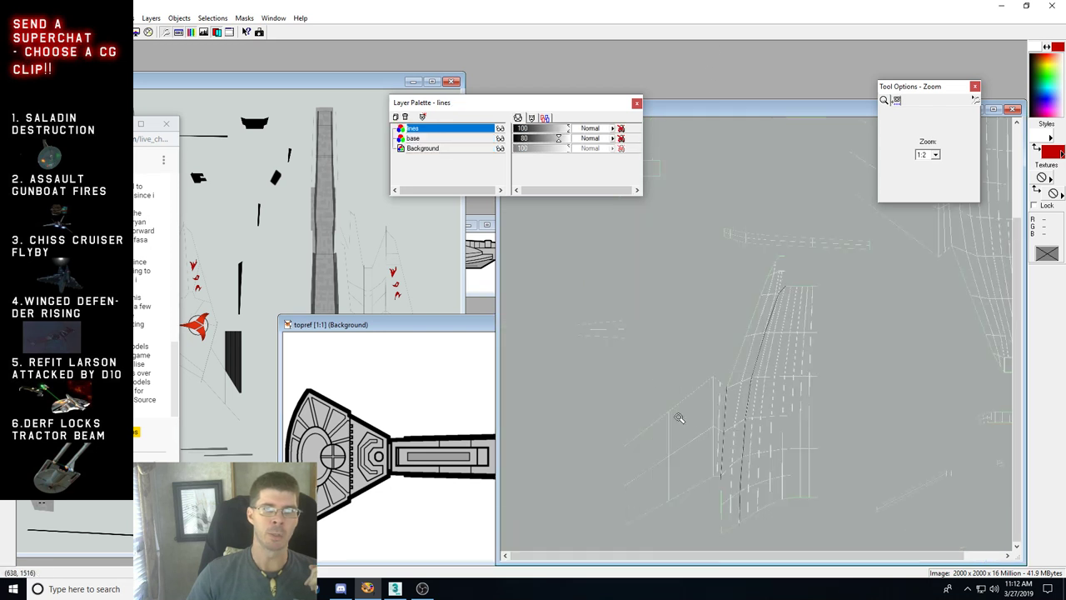
left_click(697, 434)
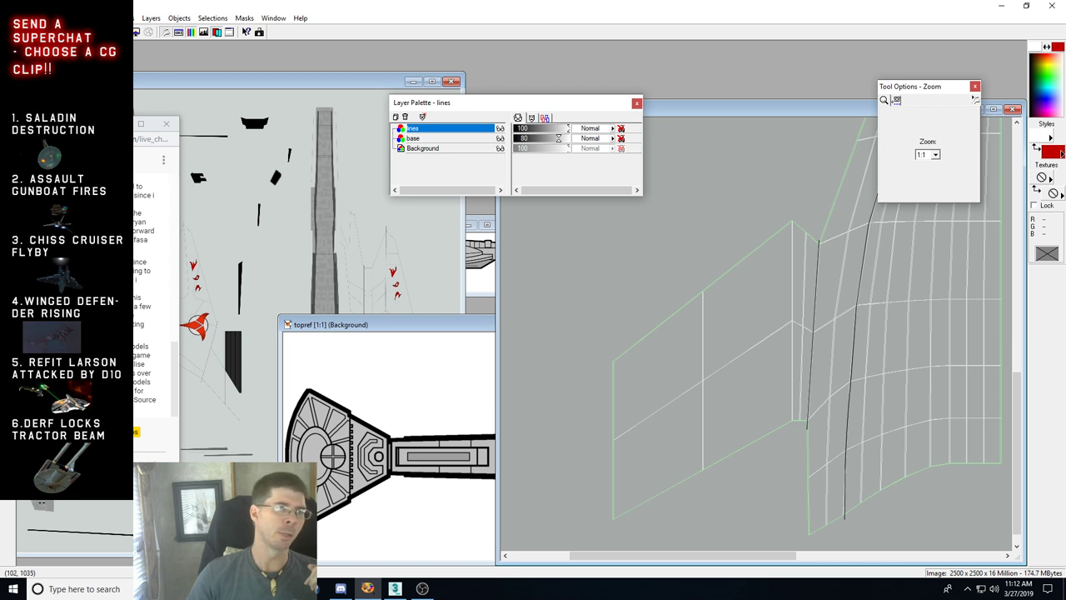
key("d")
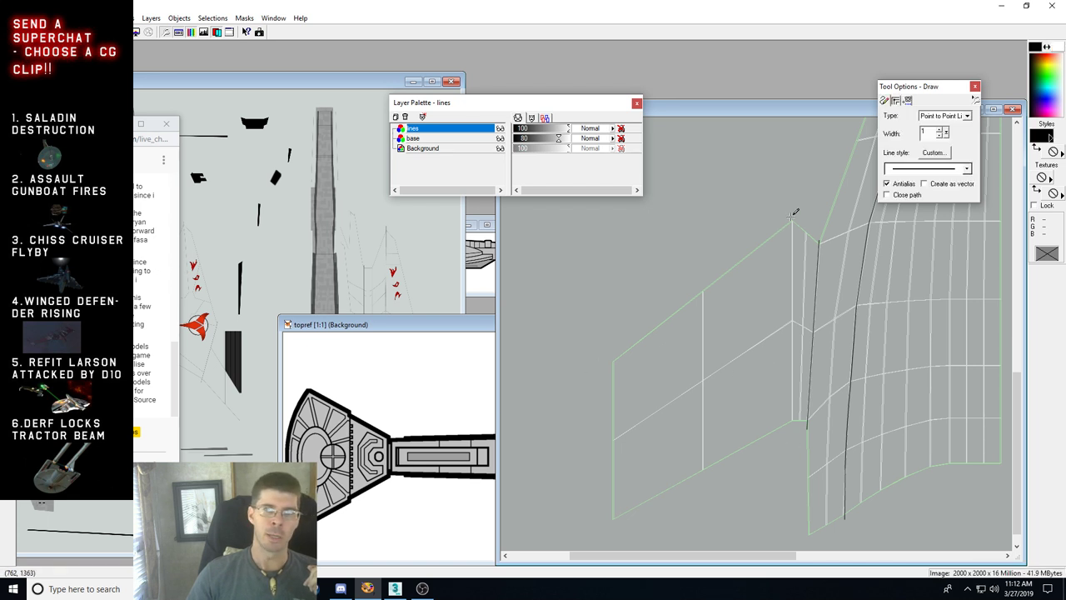
left_click(793, 428)
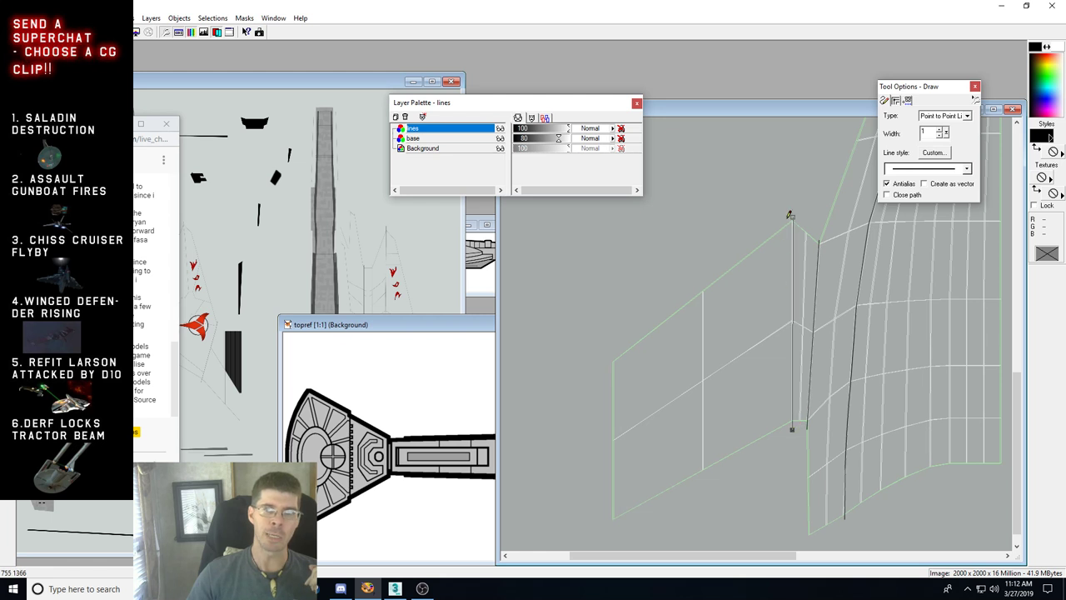
left_click_drag(793, 220, 794, 222)
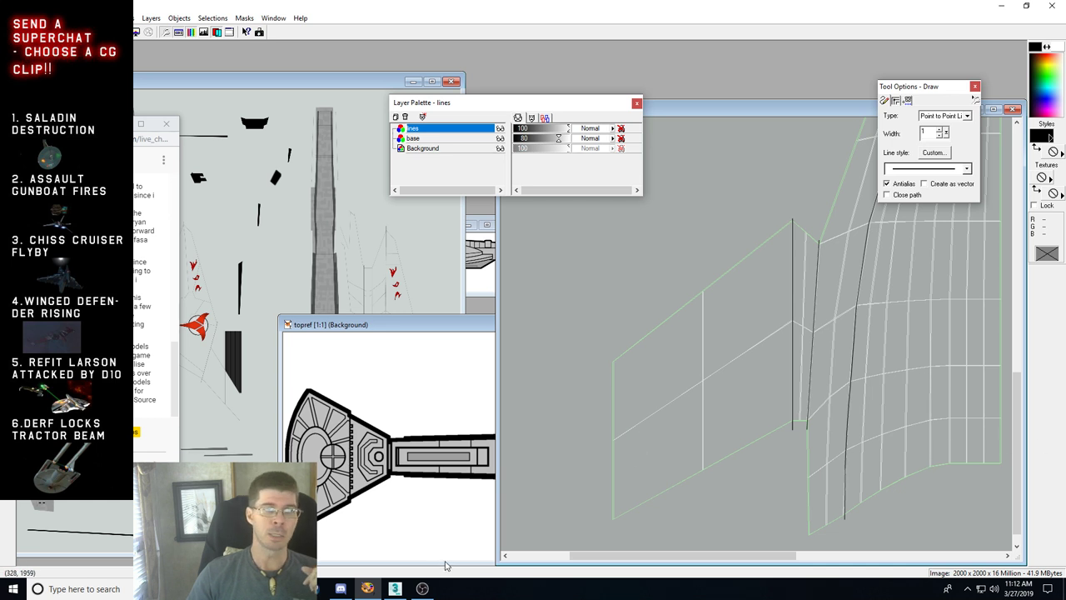
Step: Check the wing in the topref reference, minimize it and draw a black diagonal line along the wing's middle mesh edge to its outer border
left_click(433, 326)
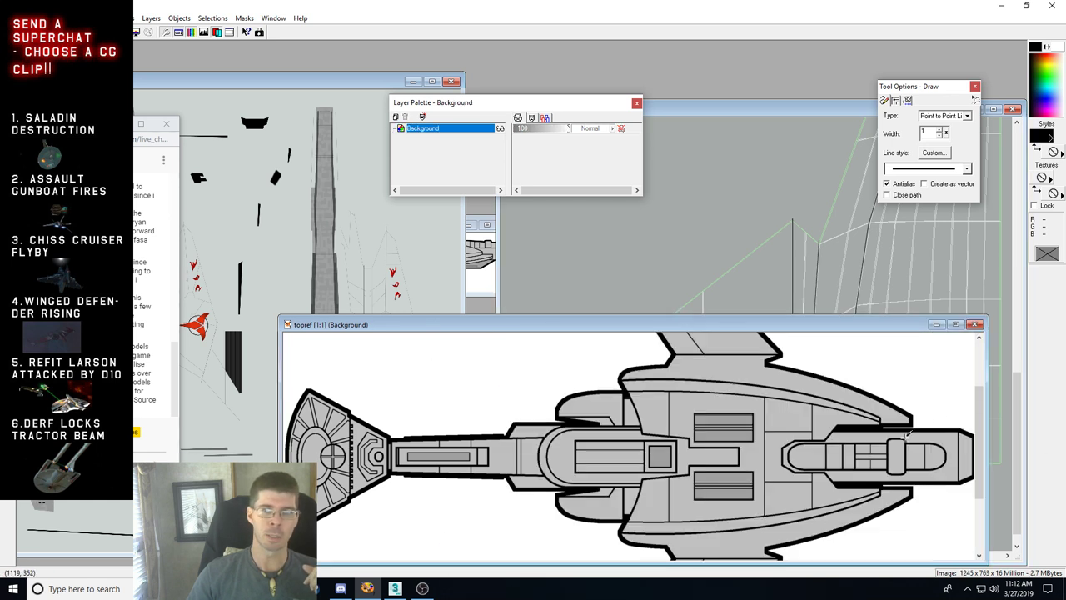
scroll(979, 416, "up", 3)
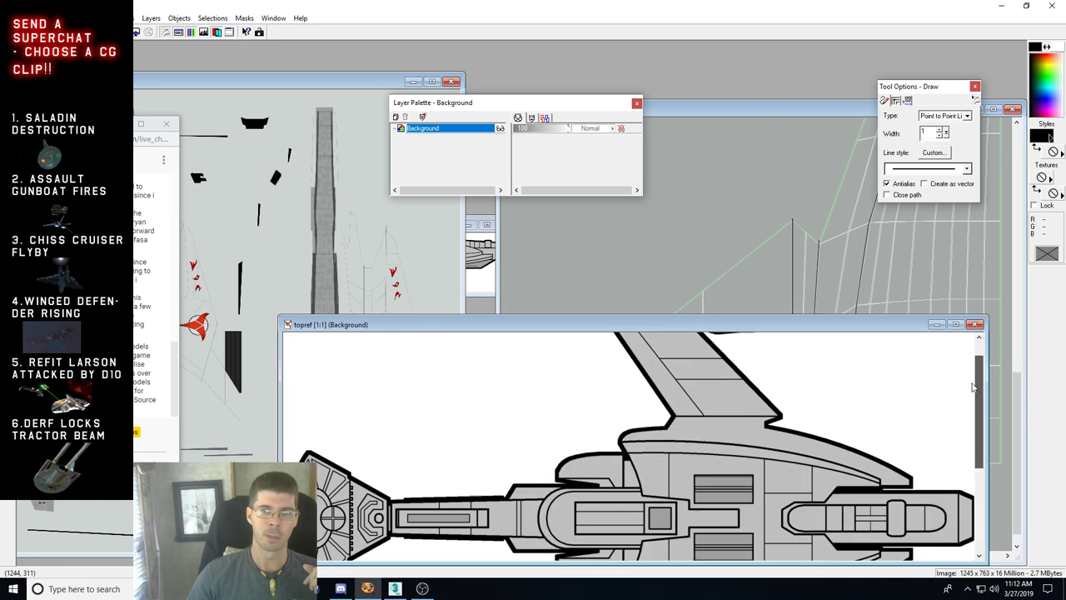
left_click(936, 324)
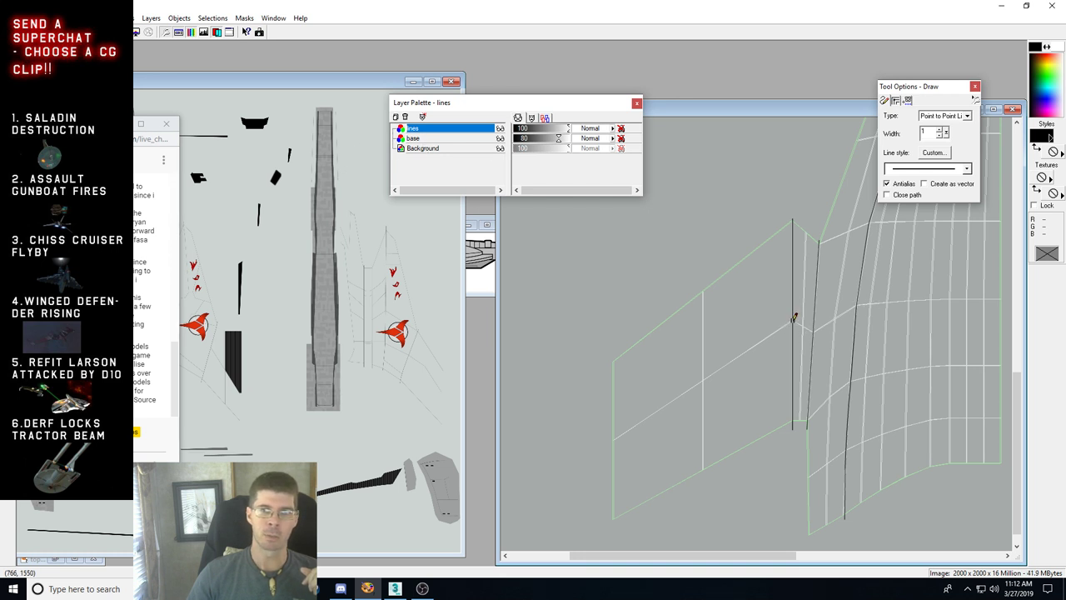
left_click(614, 438)
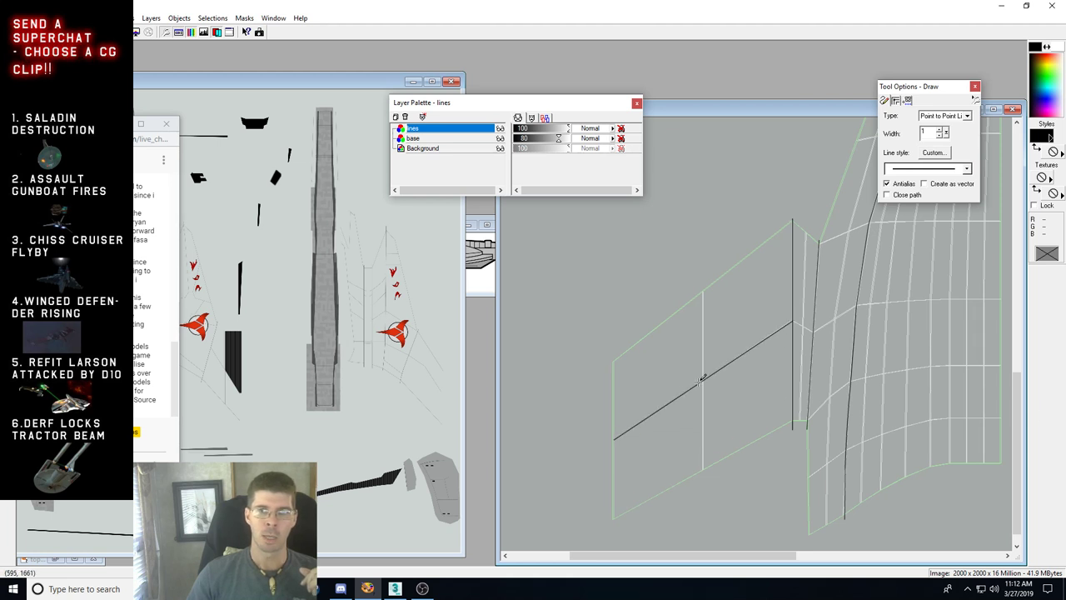
Step: Set the base layer's opacity to 100 so it fully covers the UV template
left_click_drag(674, 558, 725, 559)
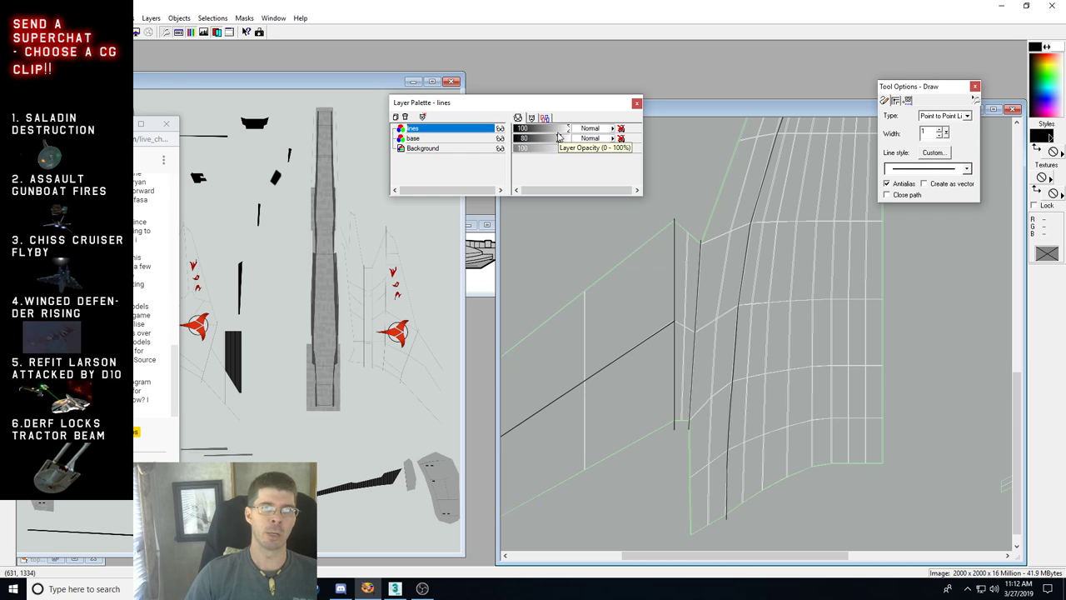
left_click_drag(560, 136, 577, 144)
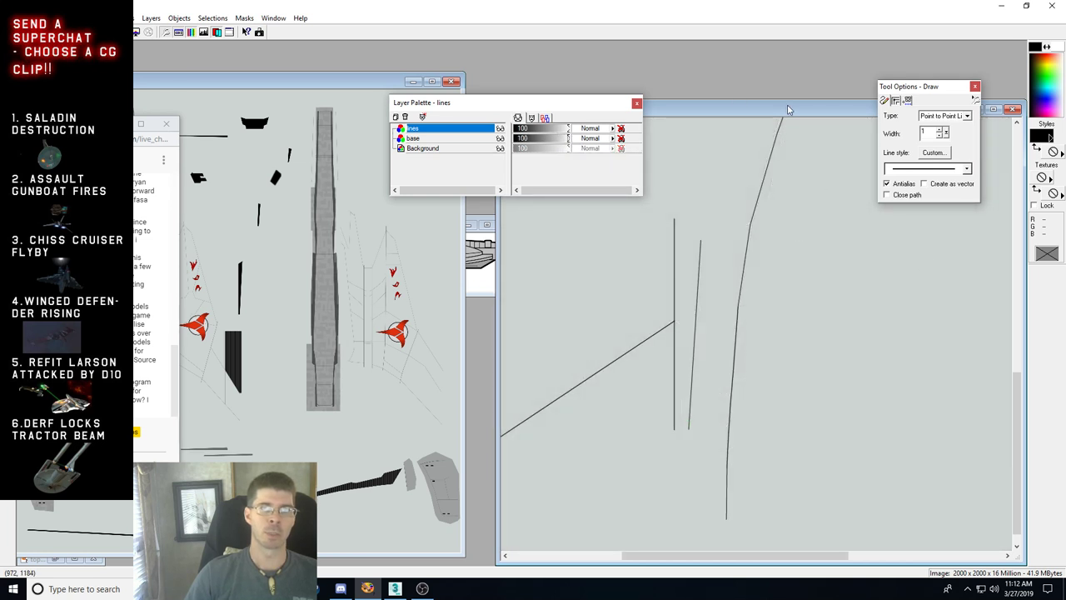
mouse_move(788, 109)
left_mouse_down()
mouse_move(770, 108)
mouse_move(780, 118)
mouse_move(794, 103)
left_mouse_up()
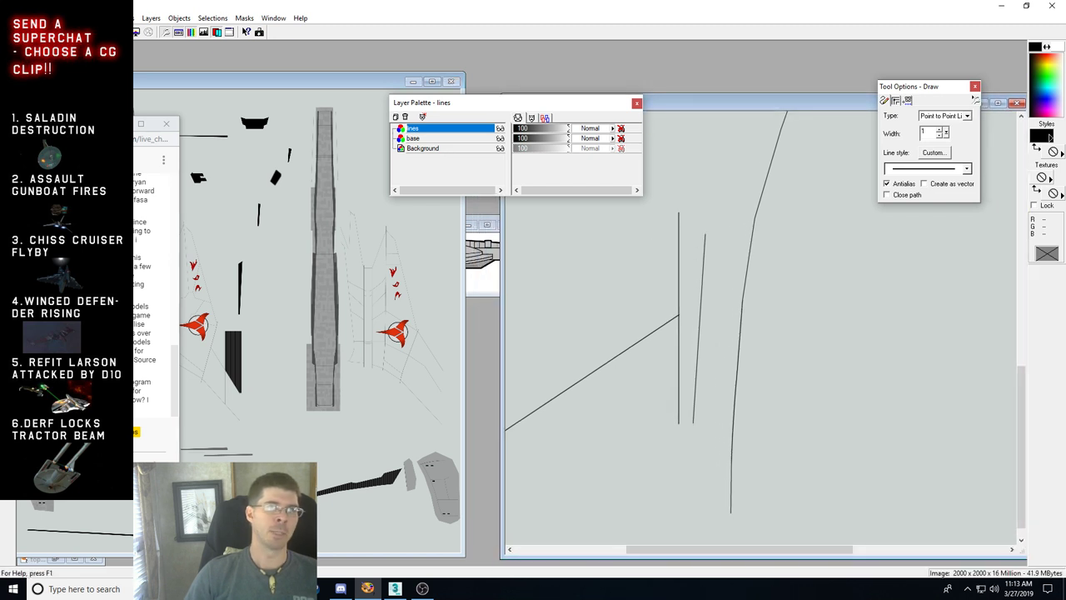
Step: Save the layered map as a merged Windows bitmap named mainhull_bump in the t3mover folder
key("ctrl+s")
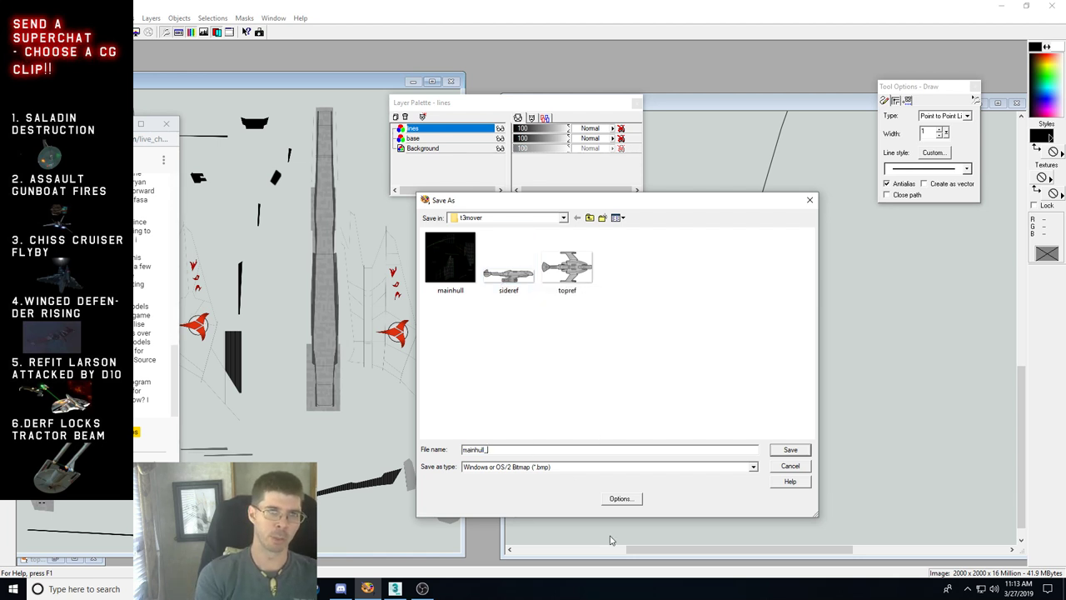
type("bu")
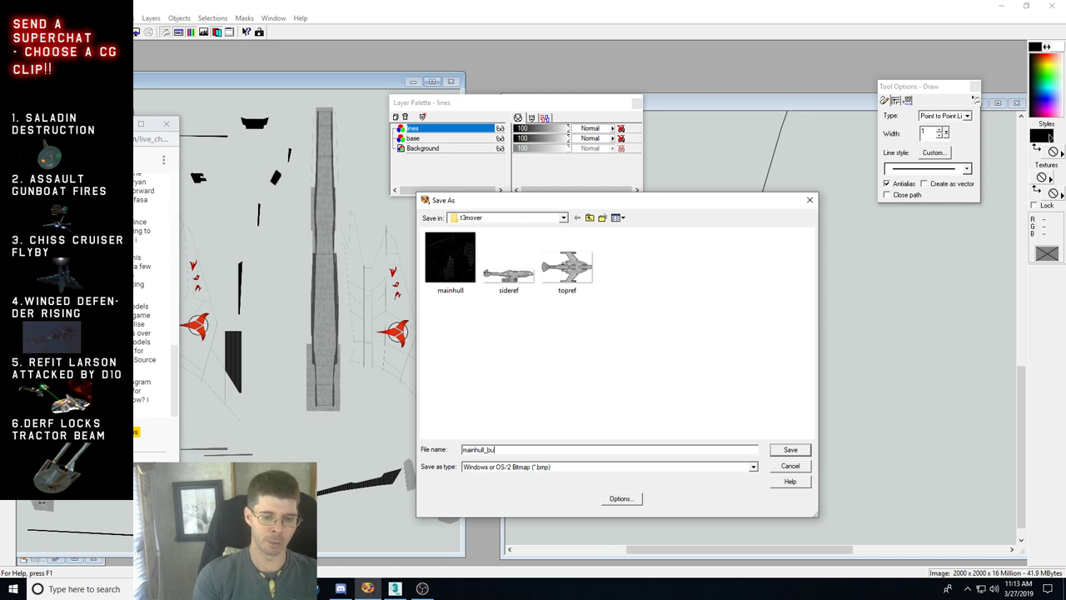
type("mp")
key("Return")
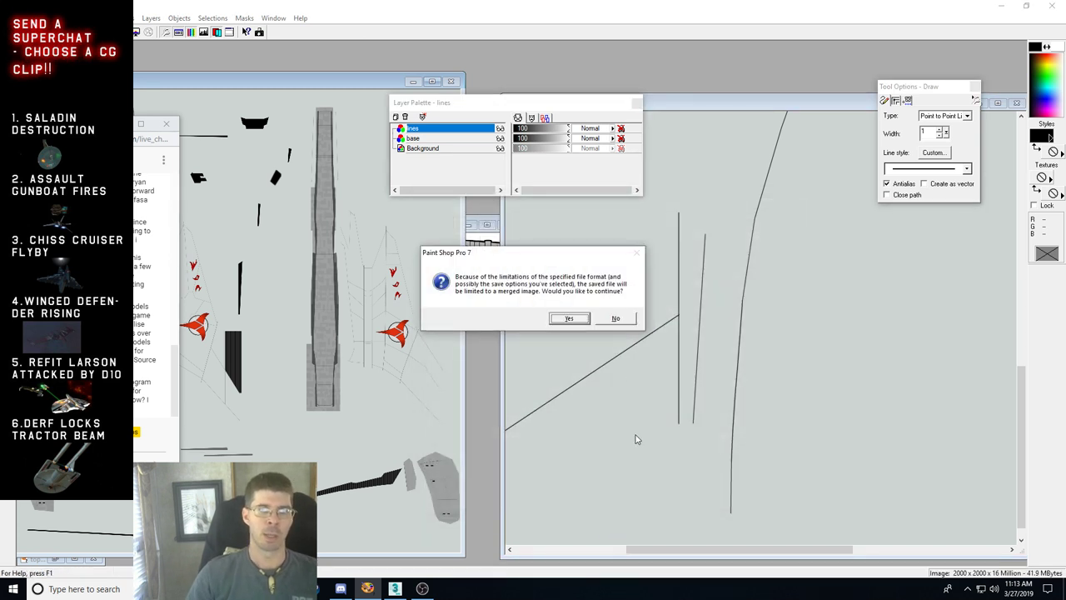
left_click(572, 319)
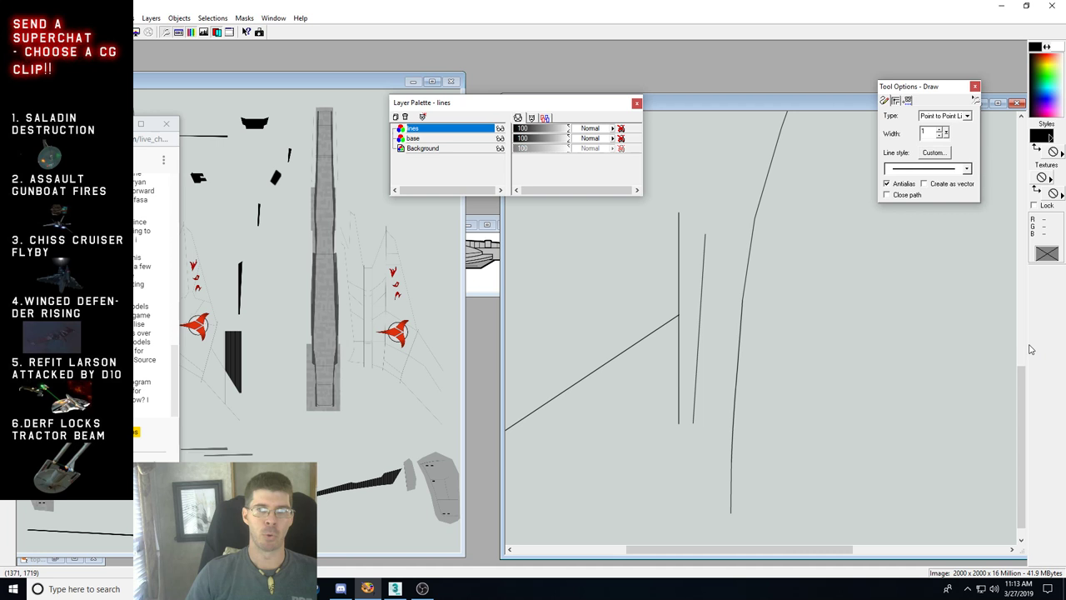
Step: Switch to 3ds Max and open the file selection for the ellipsoid material's diffuse color bitmap
left_click(396, 588)
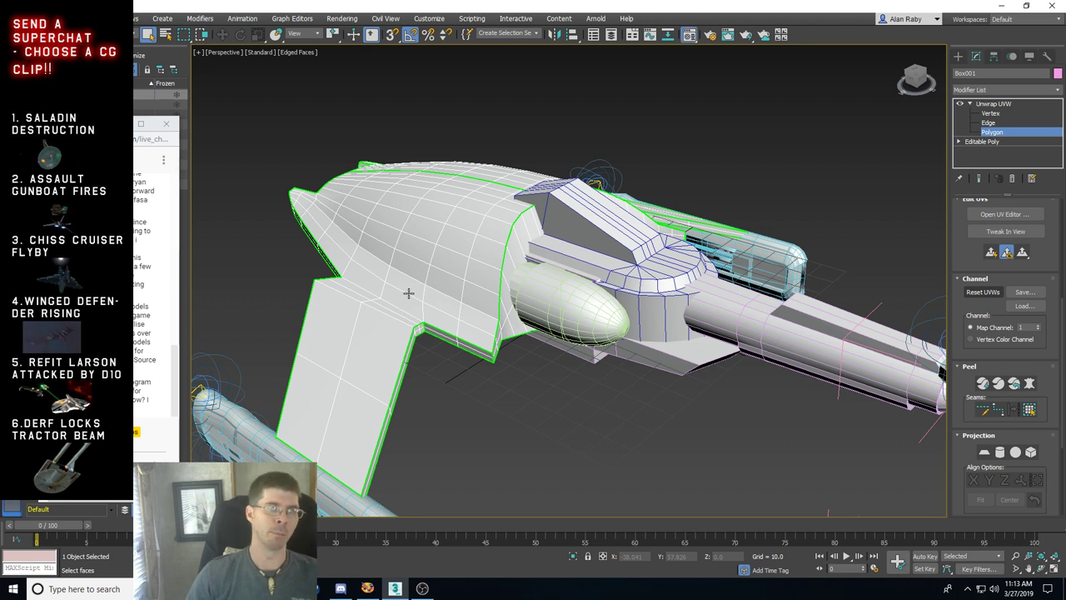
key("m")
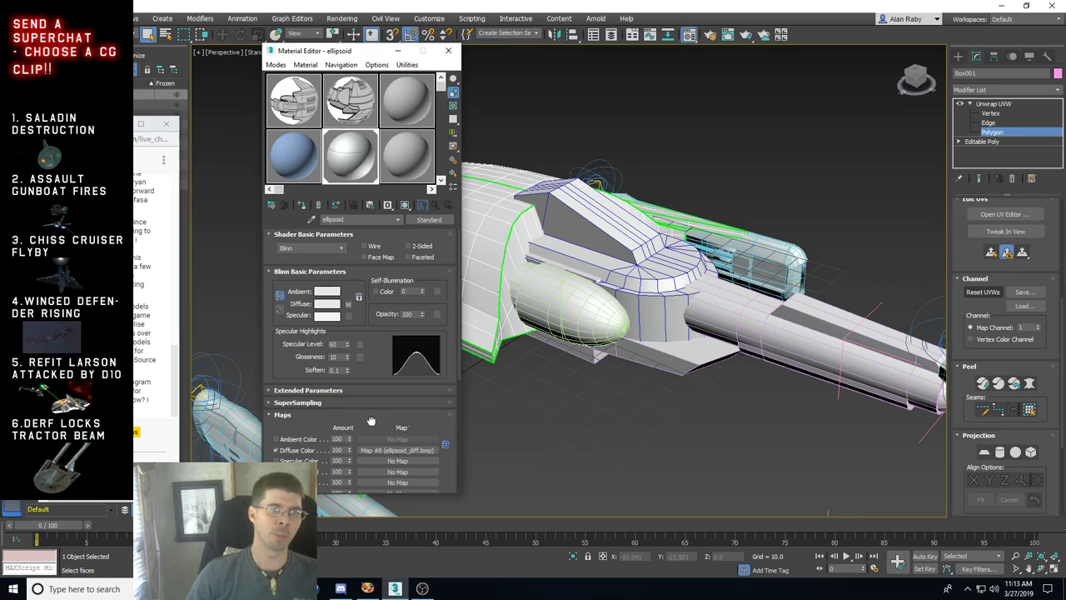
left_click_drag(372, 420, 381, 354)
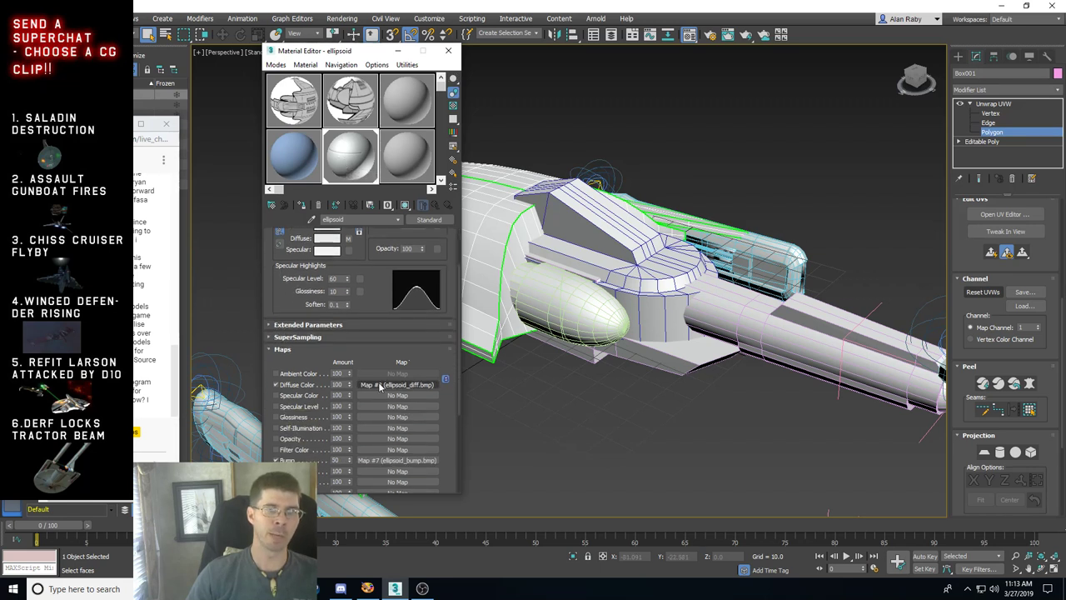
left_click(378, 383)
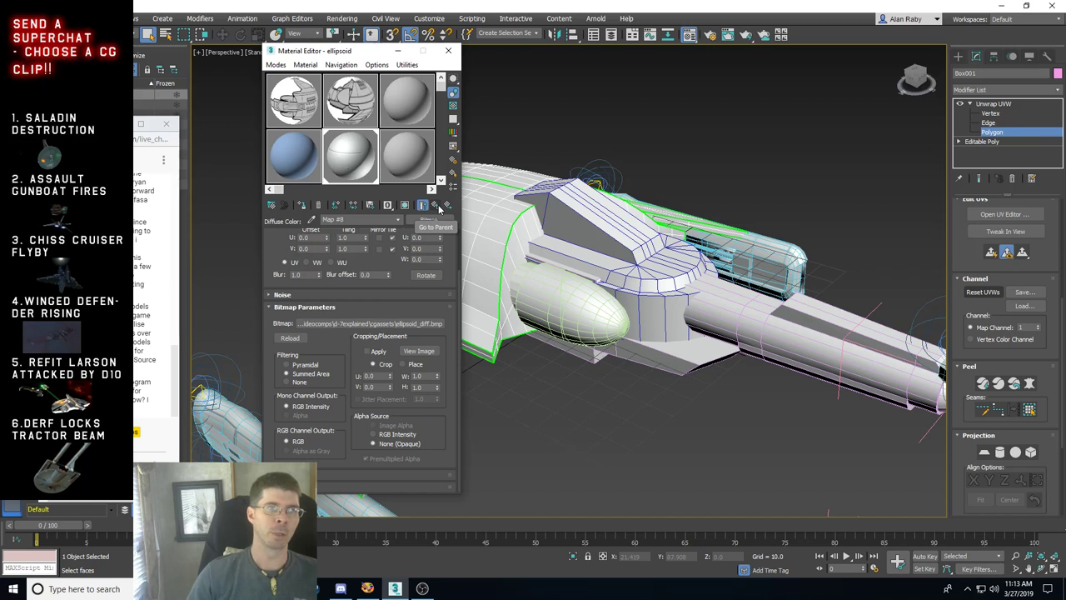
left_click(371, 323)
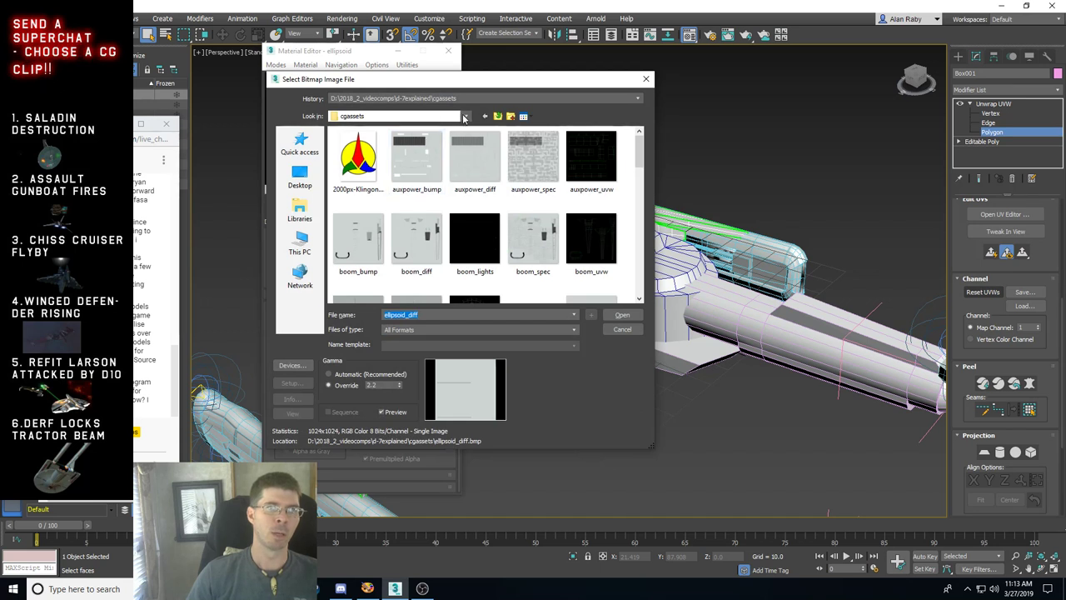
left_click(466, 116)
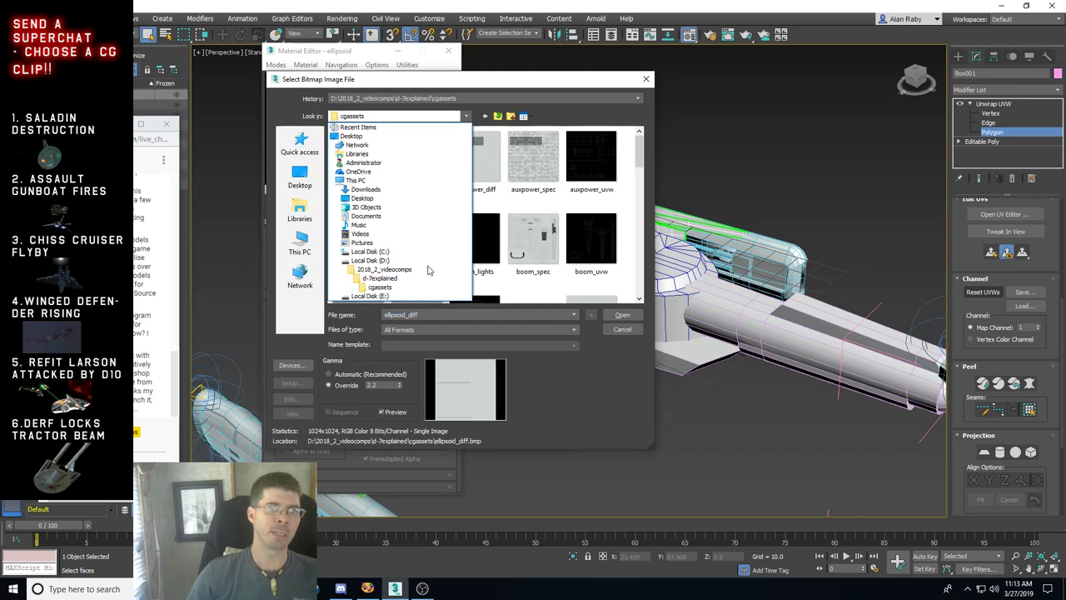
left_click(399, 270)
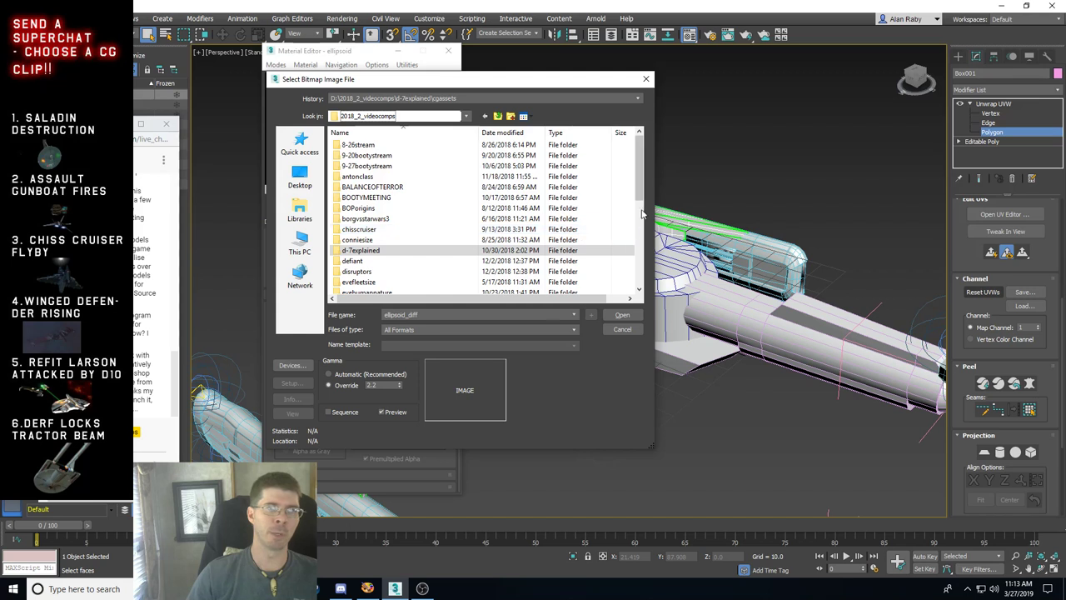
scroll(640, 213, "down", 1)
left_click_drag(639, 213, 652, 189)
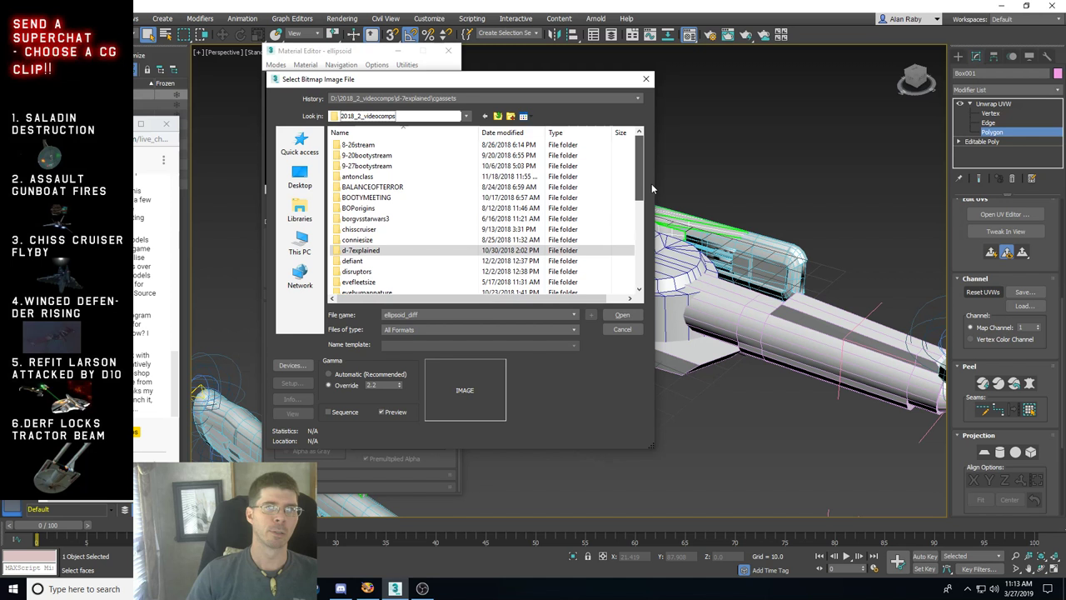
Step: Load mainhull_bump from the t3mover folder under Documents, a1projects as the material's diffuse bitmap
left_click(467, 117)
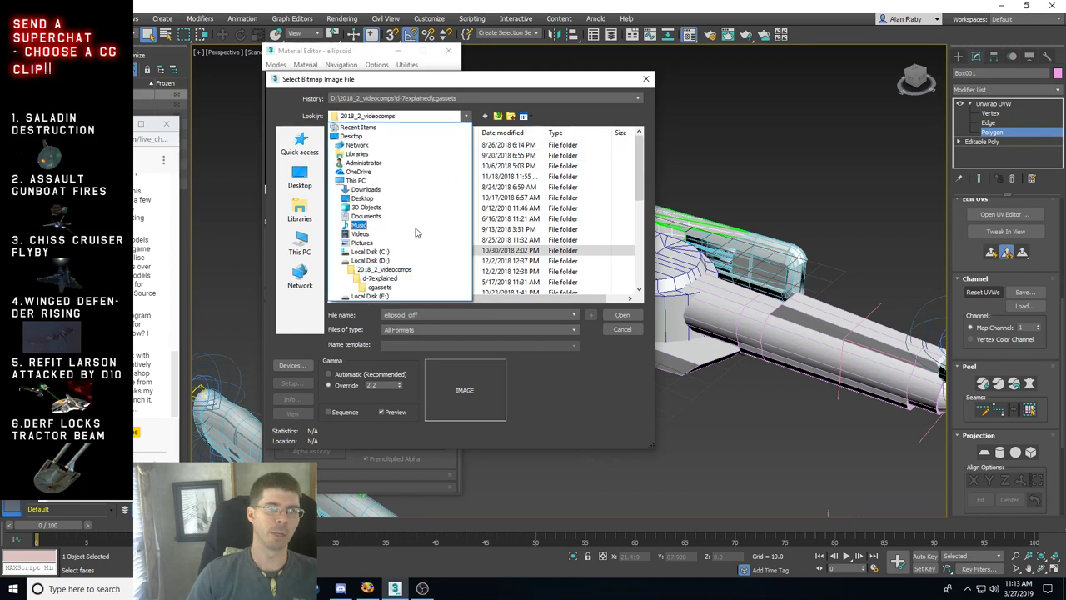
left_click(371, 216)
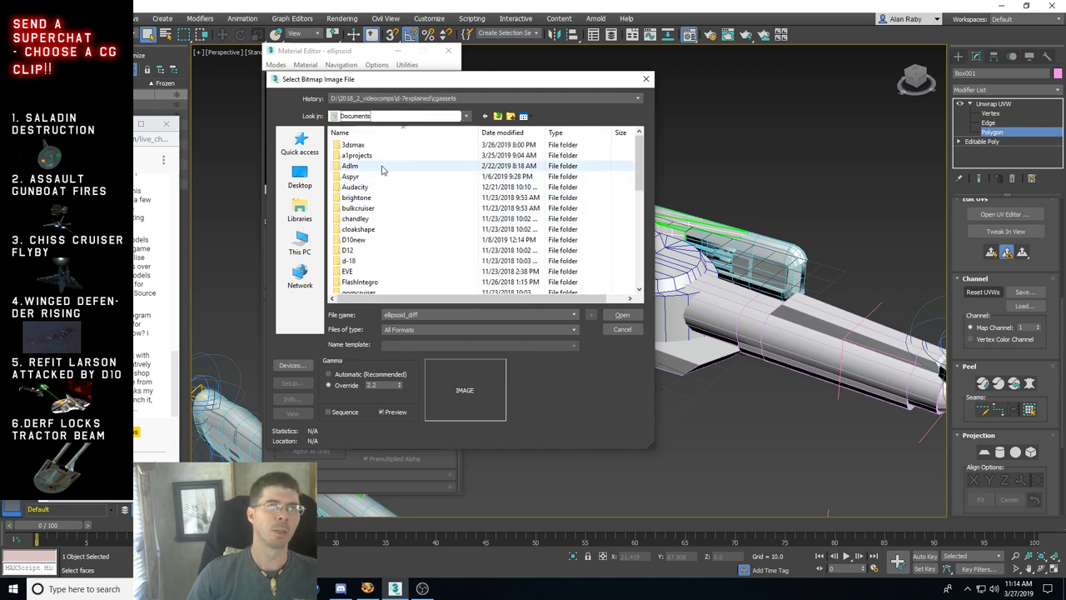
double_click(379, 155)
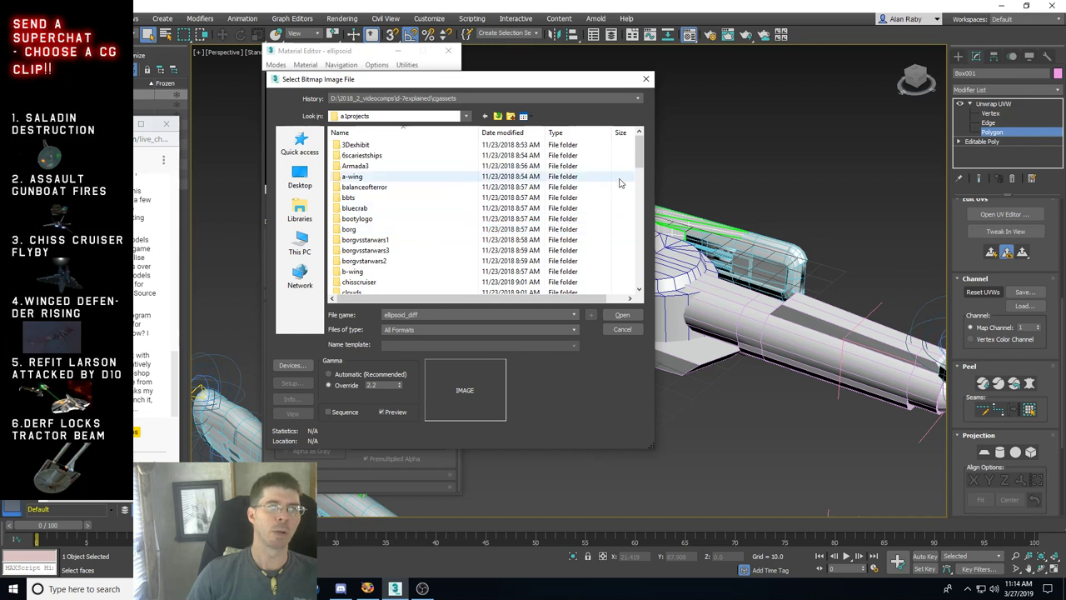
left_click_drag(638, 158, 638, 251)
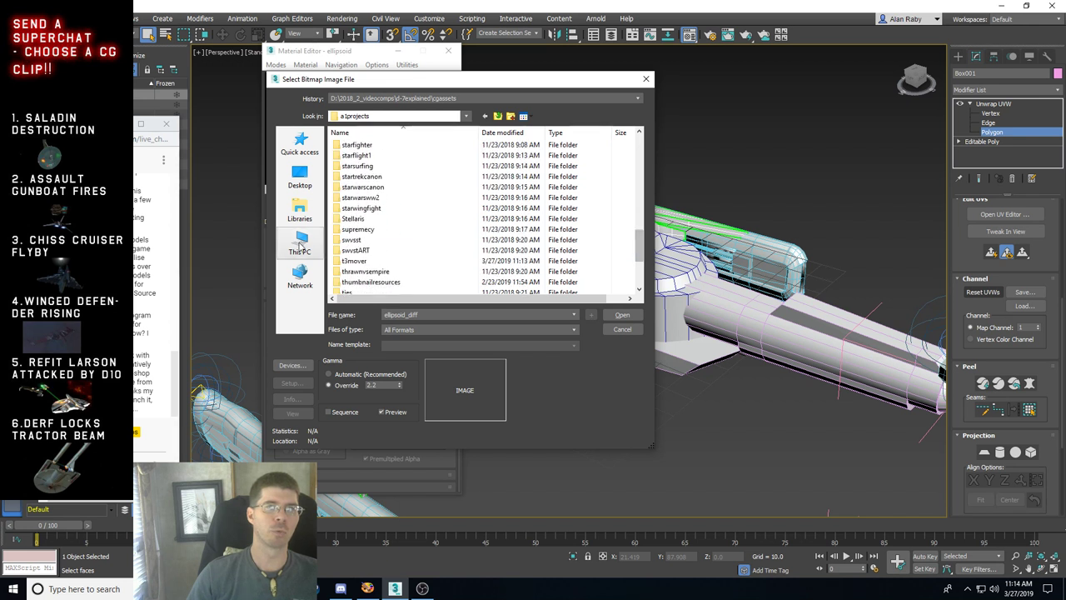
double_click(356, 260)
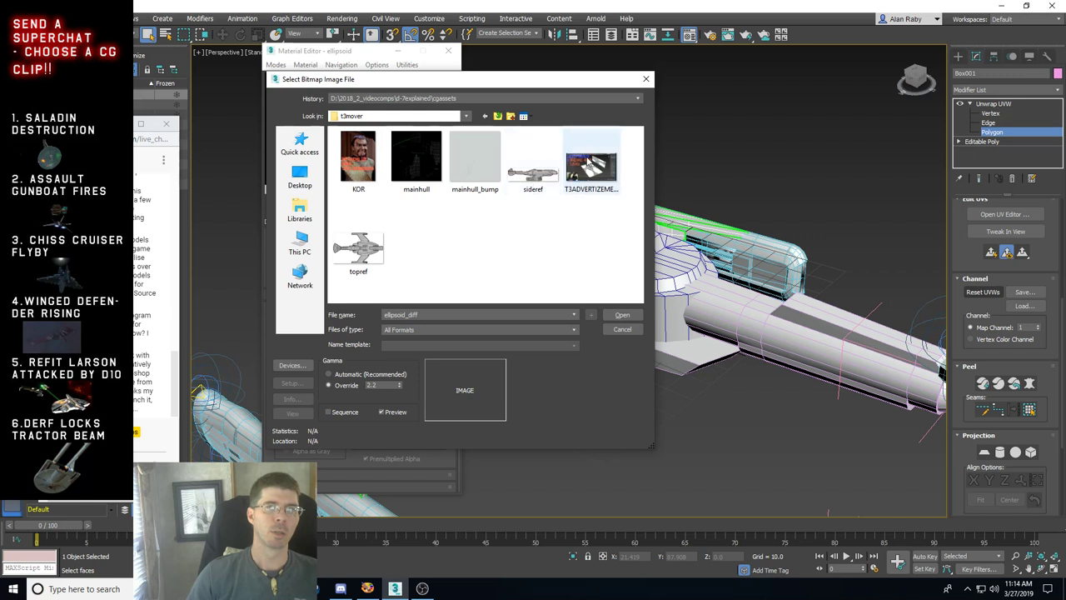
left_click(481, 159)
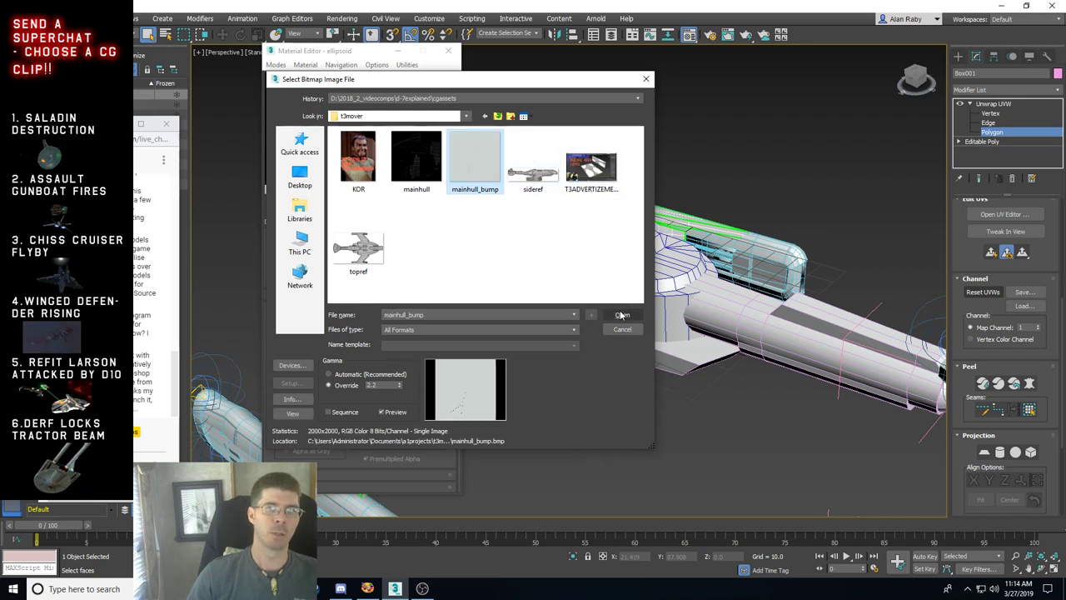
left_click(621, 314)
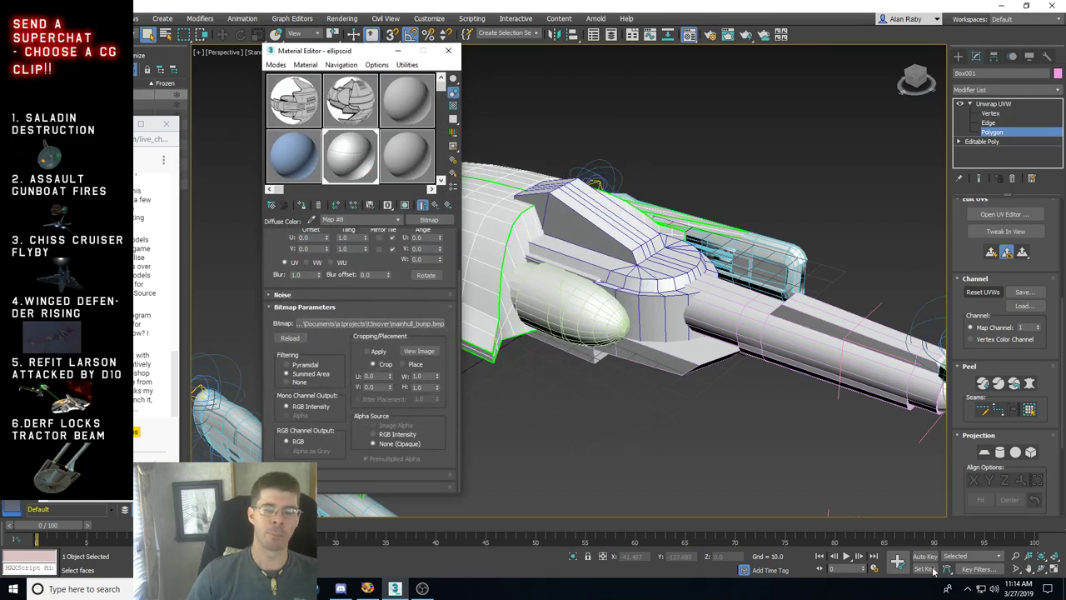
Step: Display the ellipsoid material's diffuse map on the hull and wing in the perspective viewport
left_click(1028, 567)
left_click_drag(539, 258, 798, 298)
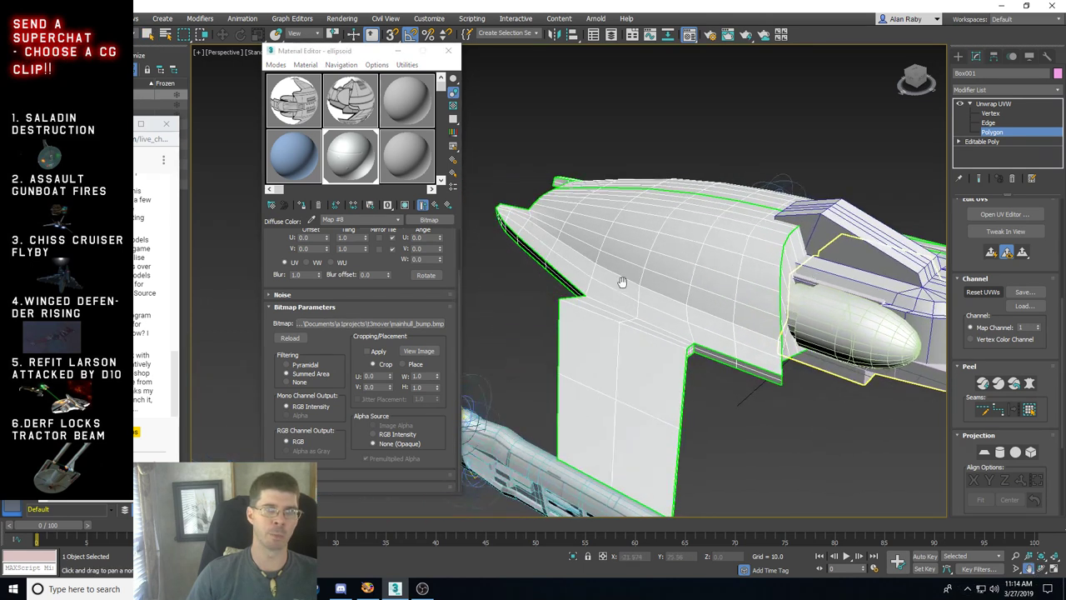
left_click(407, 207)
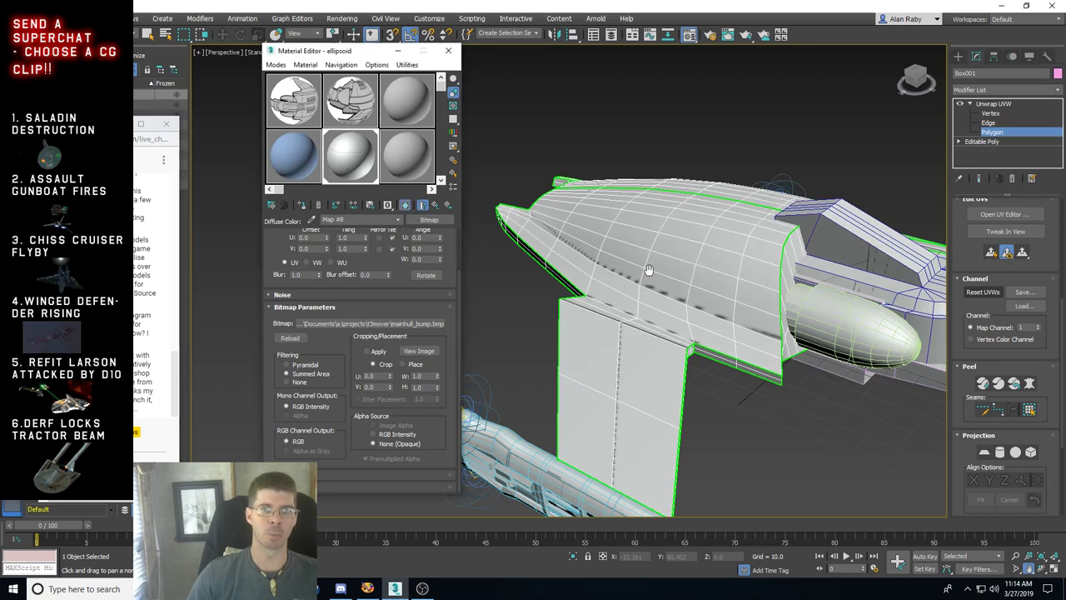
left_click_drag(646, 264, 643, 247)
Step: Copy the ellipsoid material's diffuse map to its bump channel and set the bump amount to 20
left_click(446, 206)
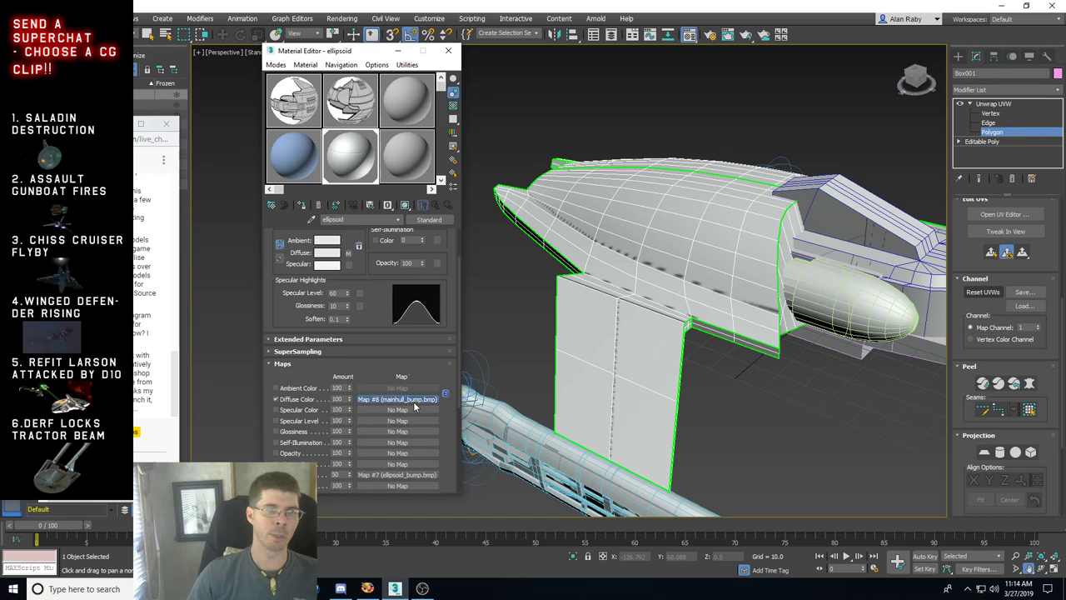
left_click_drag(387, 481, 387, 480)
left_click(337, 306)
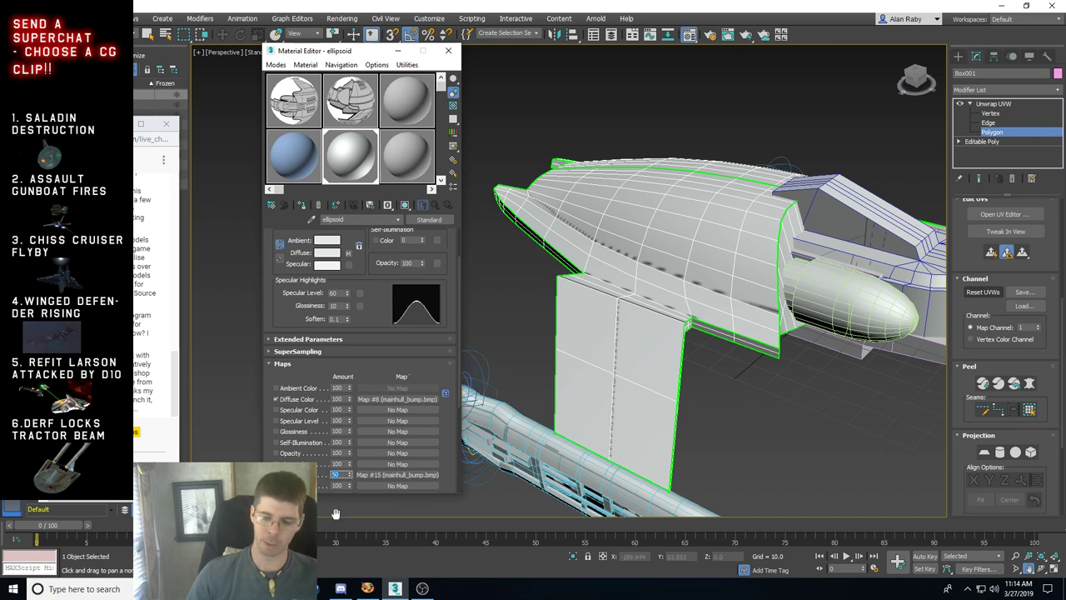
type("2")
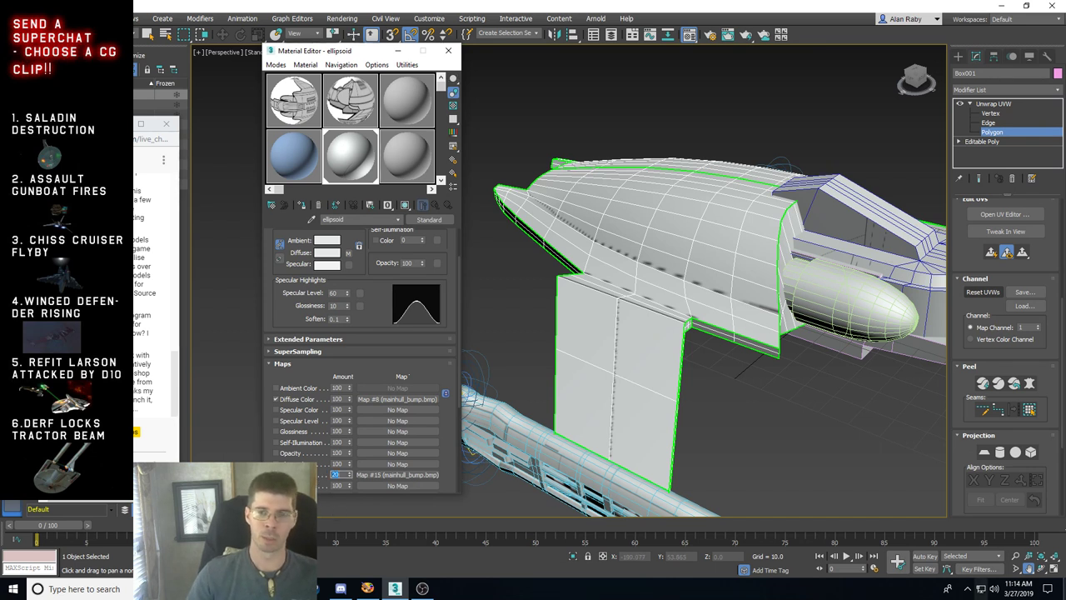
Step: Render the ship from a wider perspective angle, inspect the panel lines on hull and wing, and close the render
left_click(1028, 569)
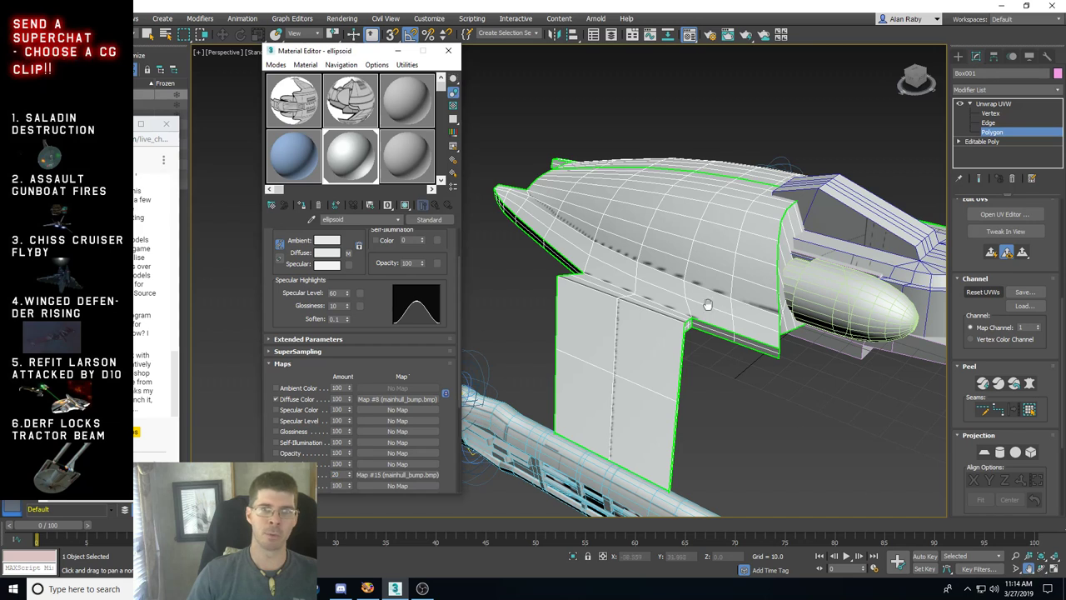
key("ctrl+r")
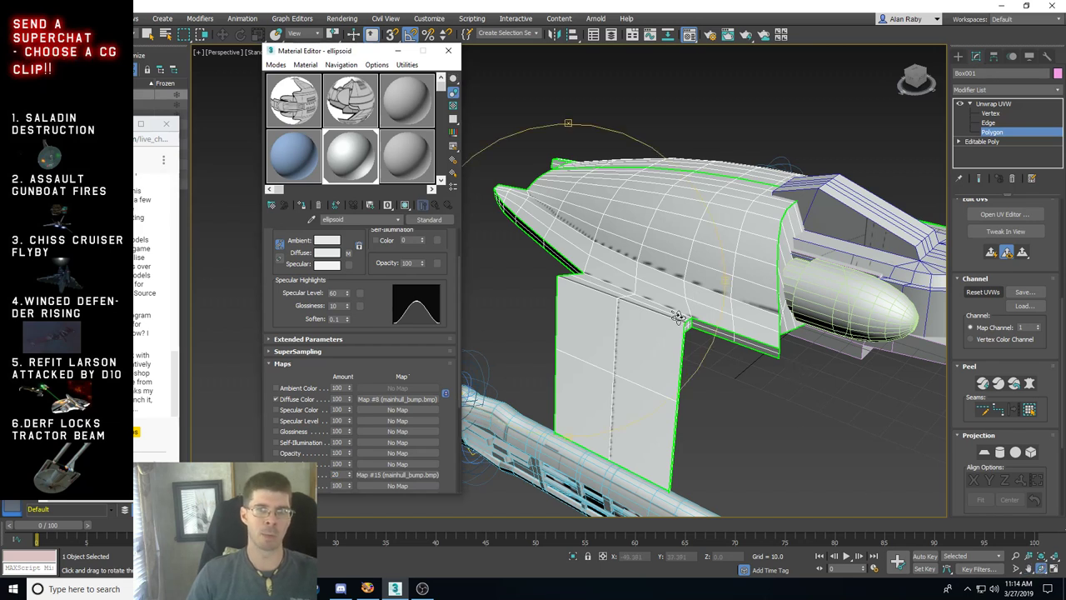
left_click_drag(698, 333, 654, 339)
key("shift+q")
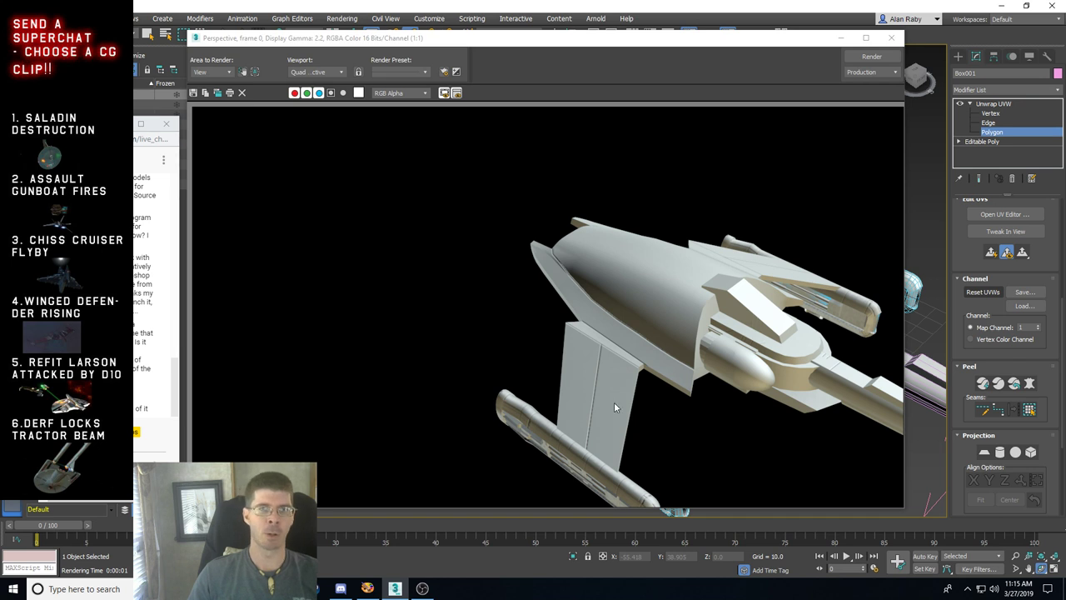
left_click(891, 38)
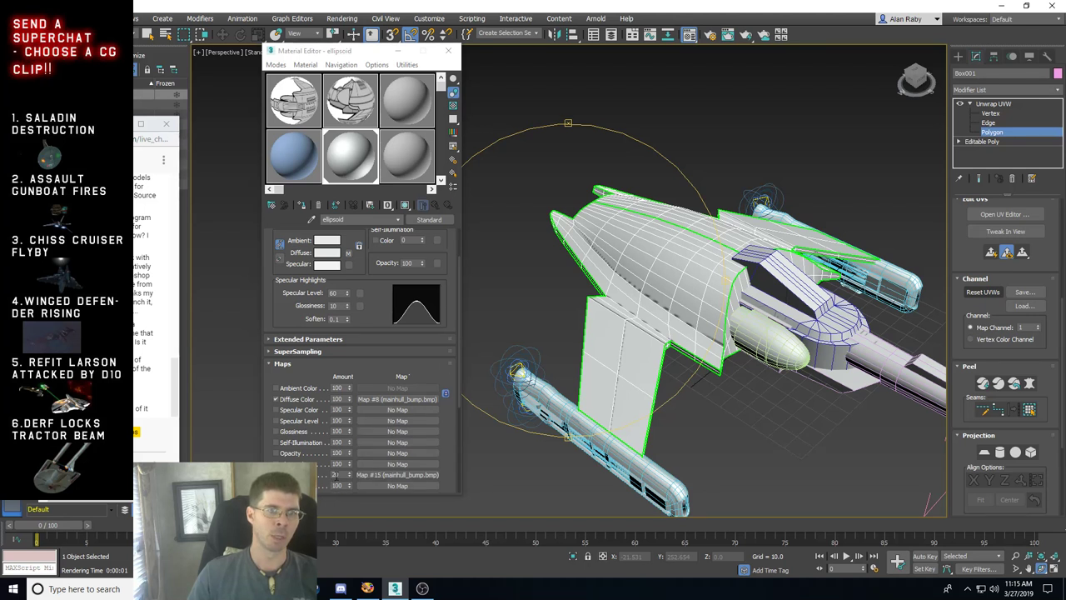
Step: Set the ellipsoid material's bump amount to 15 and render the ship again from a turned perspective angle
double_click(334, 474)
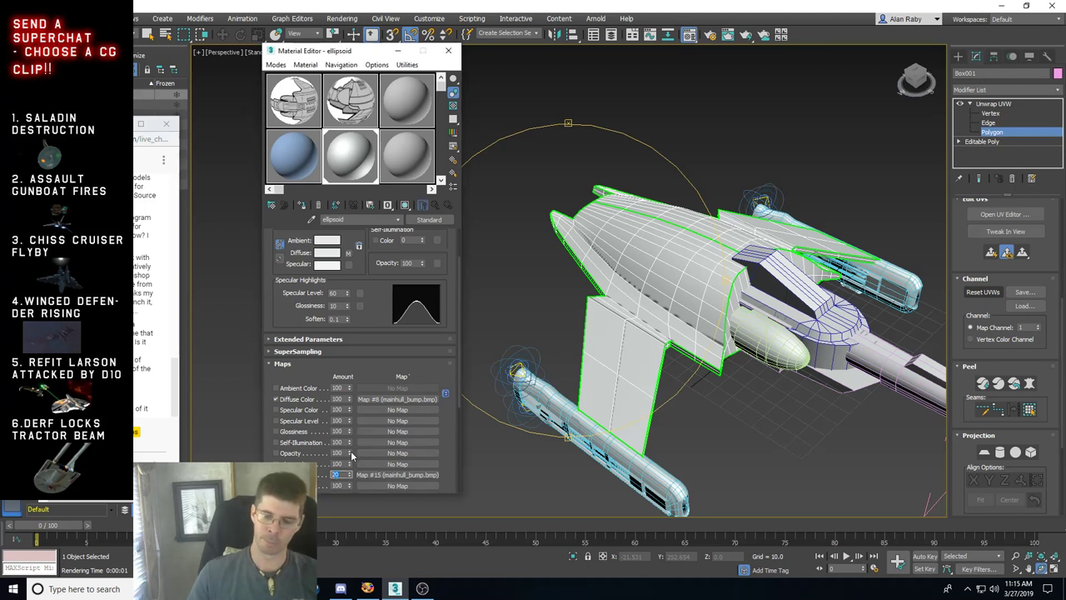
type("15")
key("Return")
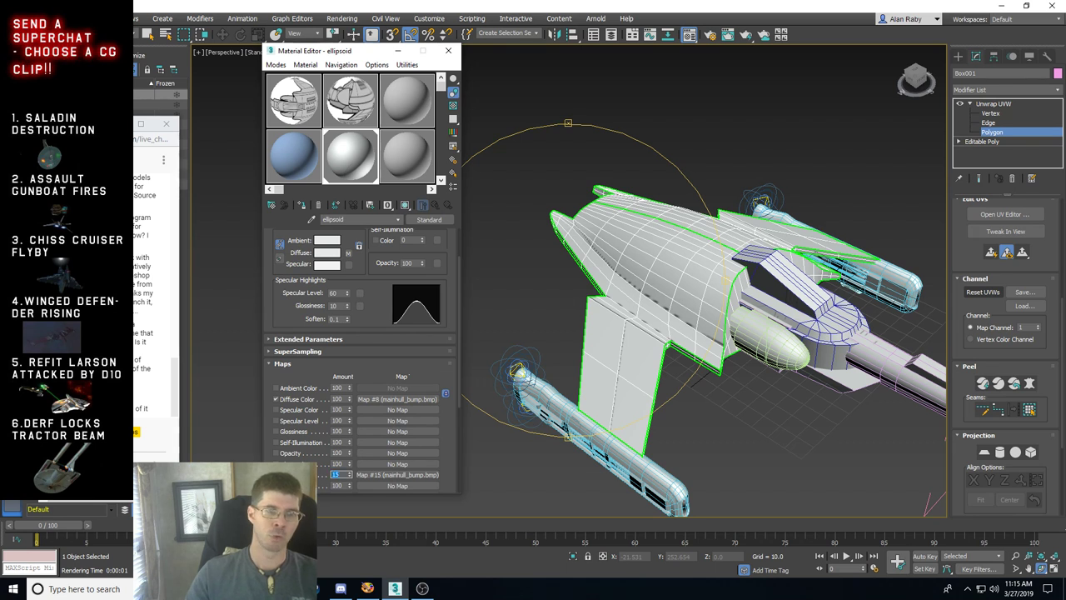
middle_click_drag(605, 319, 549, 296, "alt")
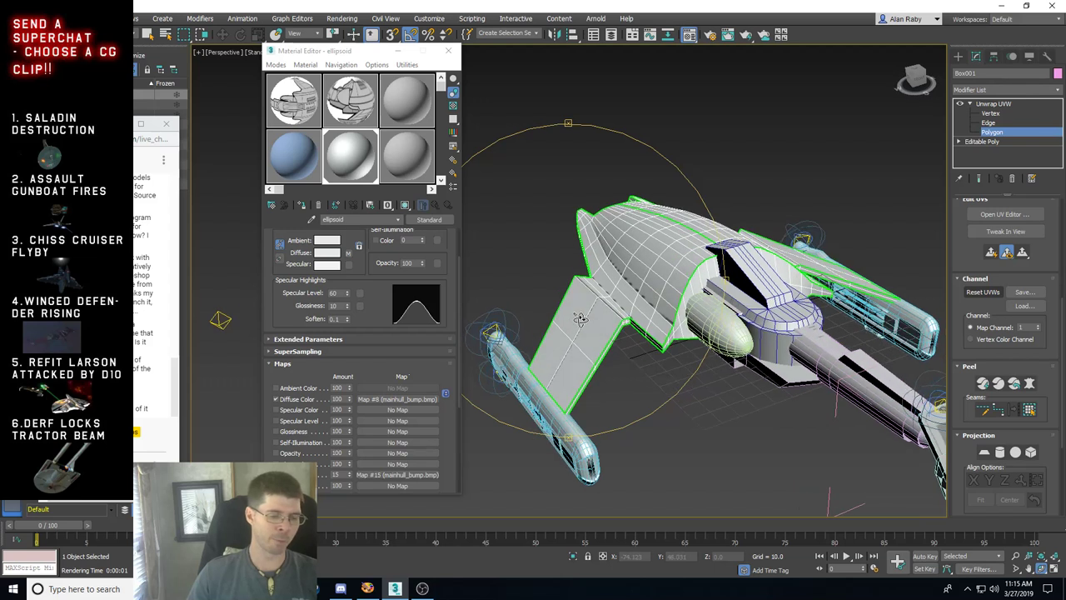
key("shift+q")
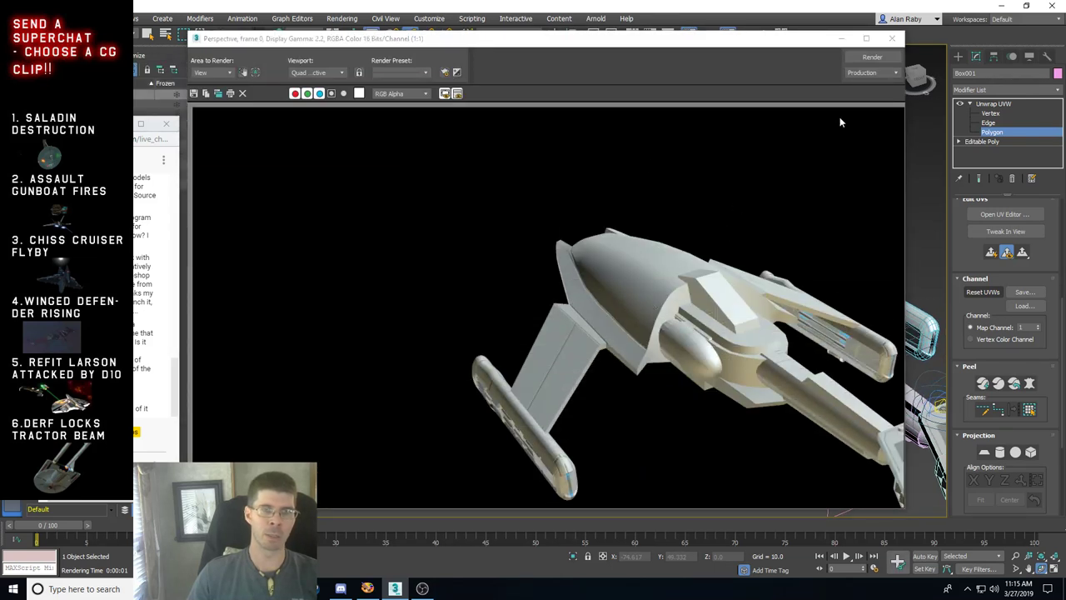
Step: Close the render, render the ship again from a rear perspective angle, and return to a front view of the hull and wing
left_click(891, 40)
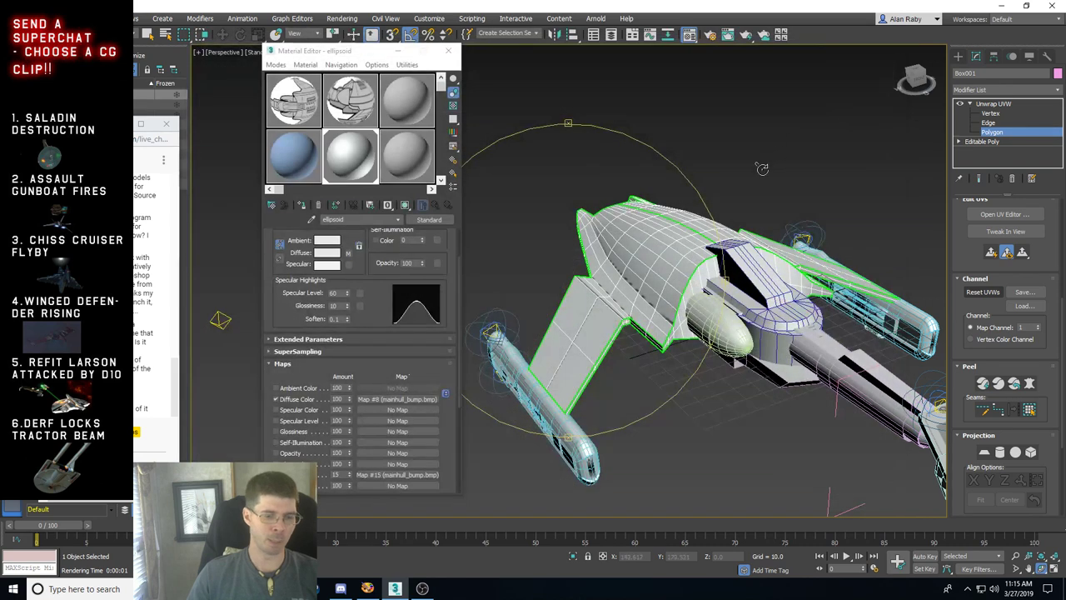
middle_click_drag(600, 364, 716, 377, "alt")
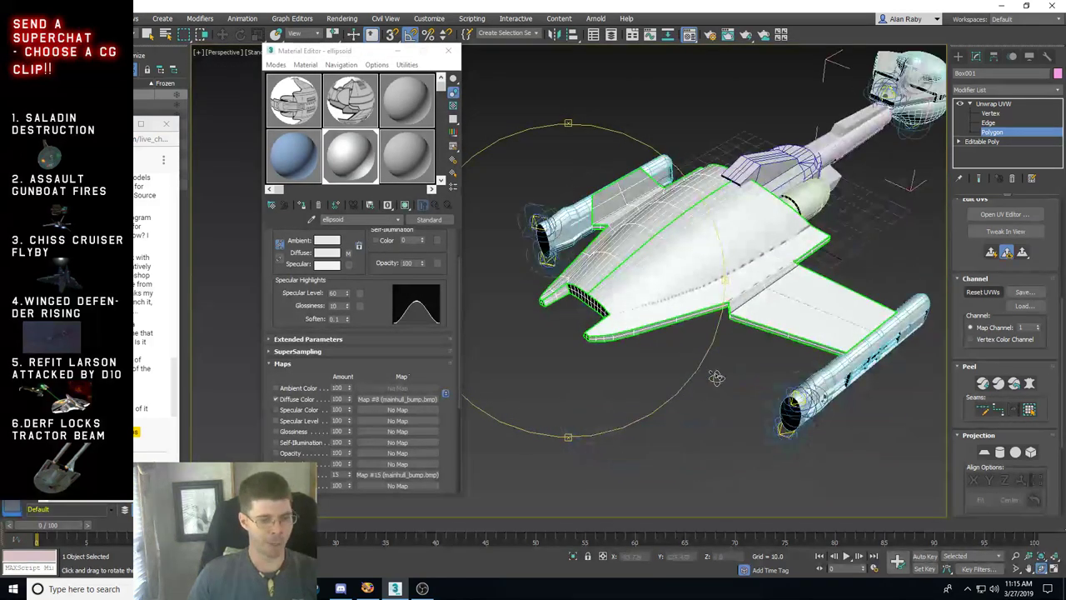
key("shift+q")
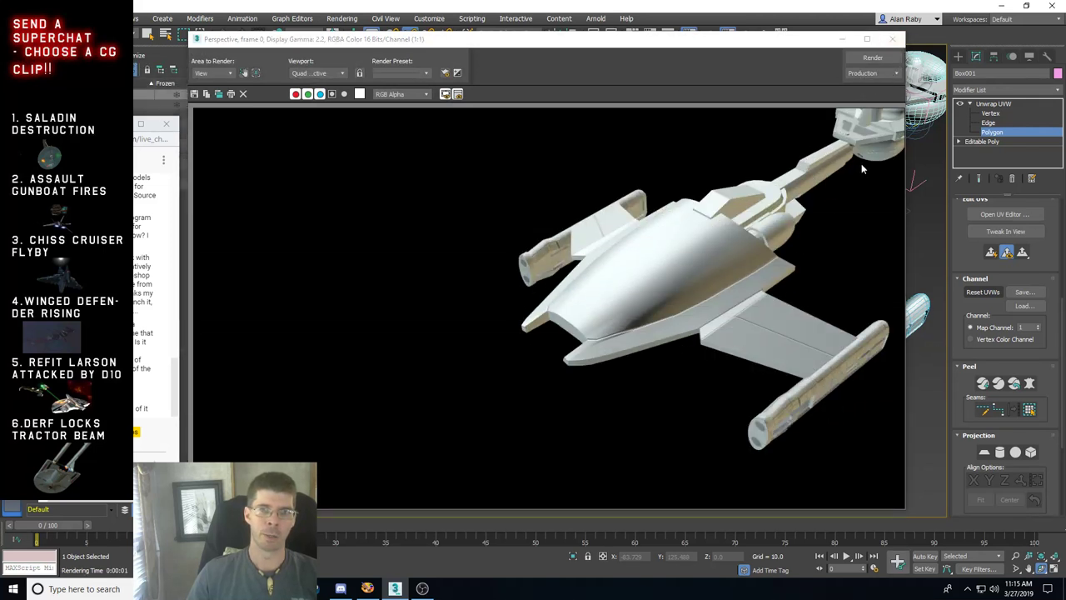
left_click(892, 38)
middle_click_drag(639, 302, 538, 285, "alt")
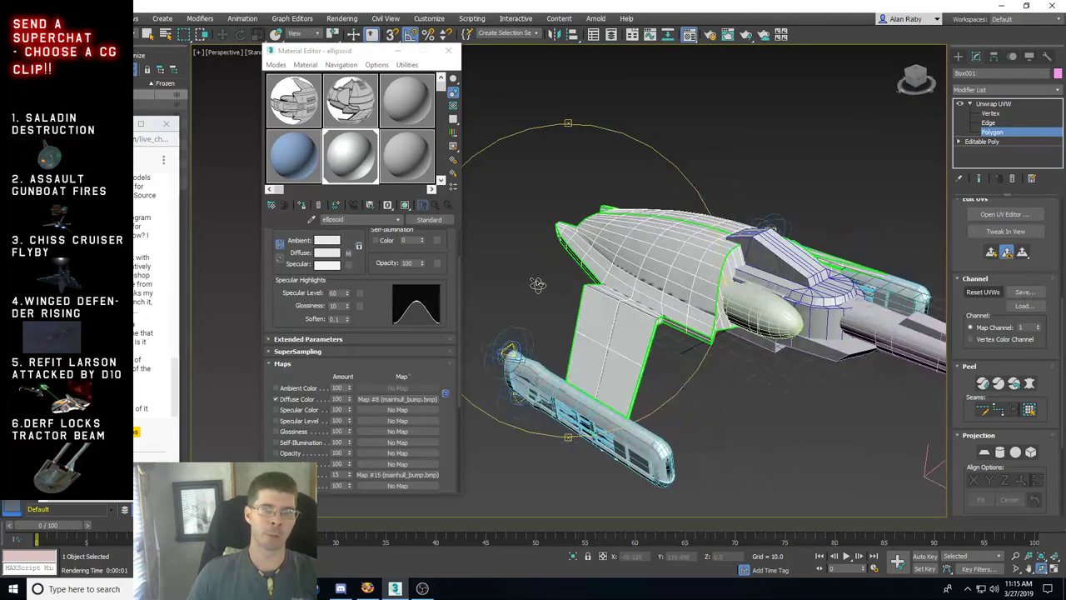
Step: Switch to Paint Shop Pro, move the sideref image clear of the mainhull_bump image and set its lines layer's opacity to 65
left_click(367, 589)
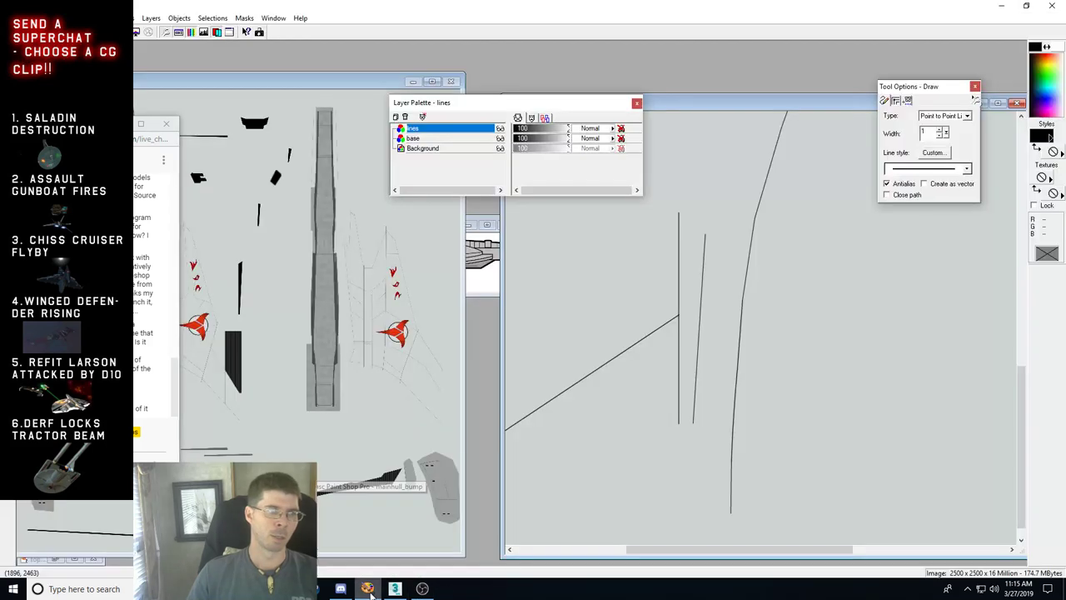
left_click(493, 296)
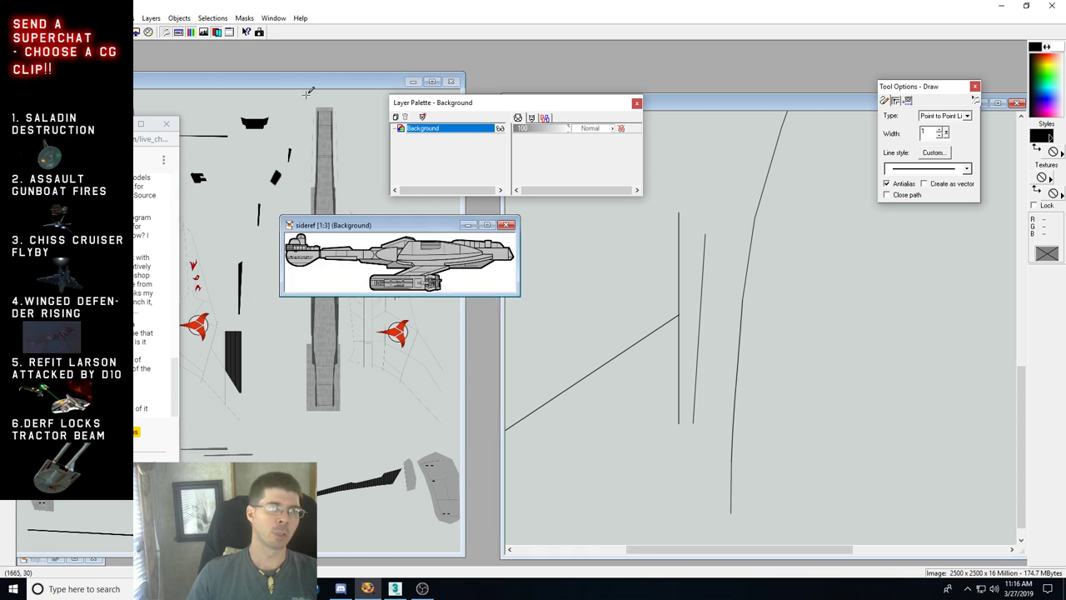
left_click(769, 108)
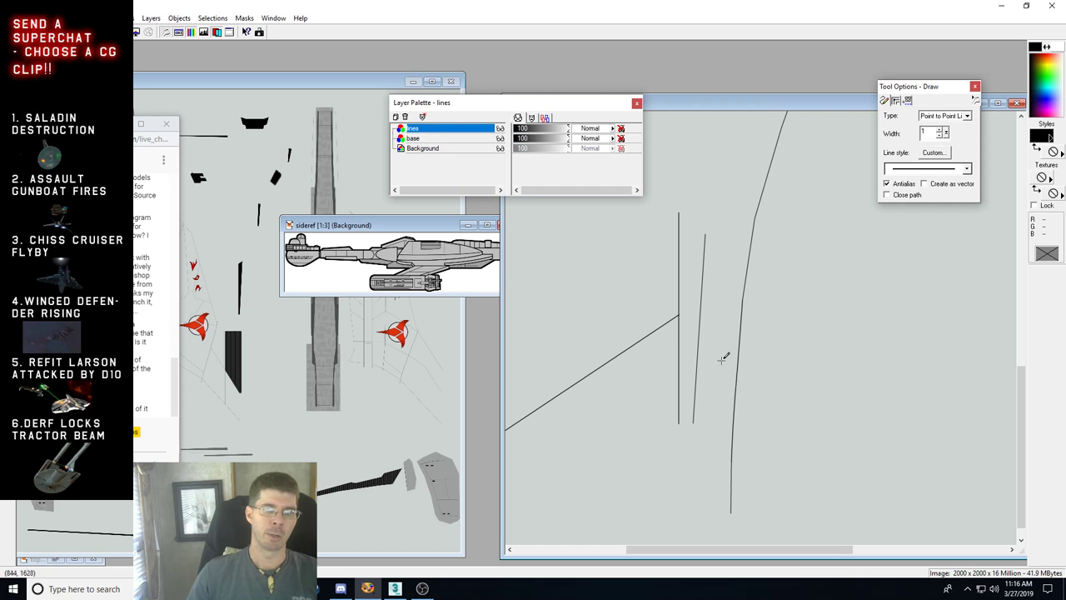
key("z")
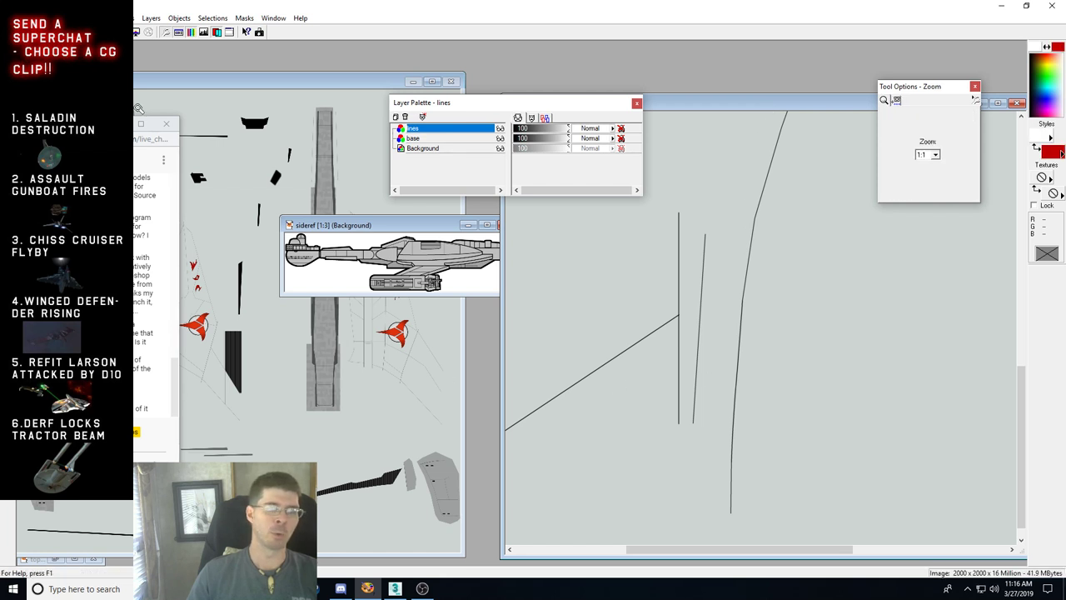
left_click(801, 394)
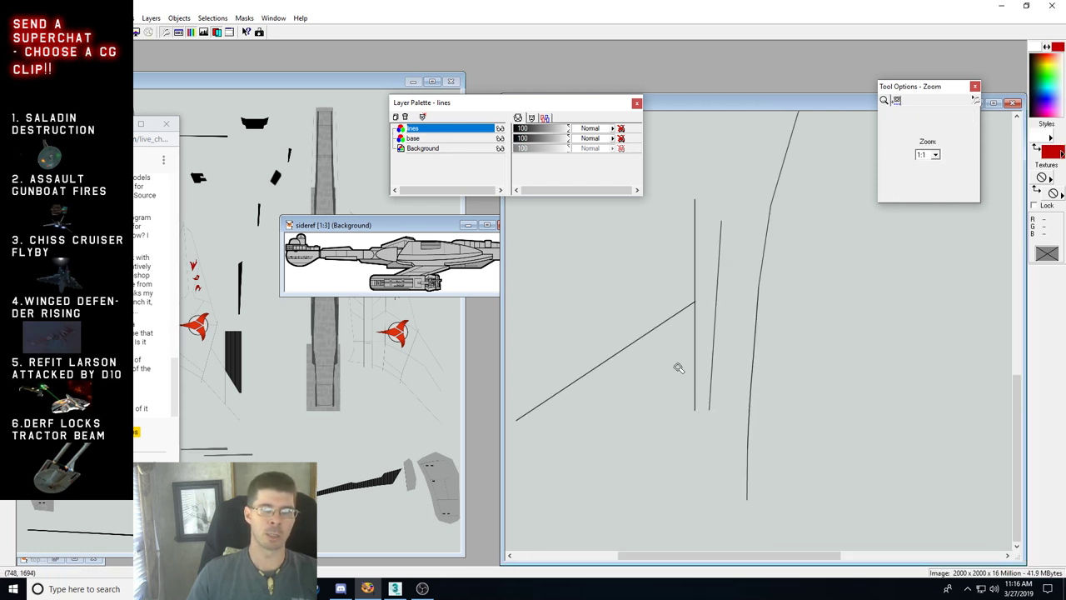
left_click(549, 129)
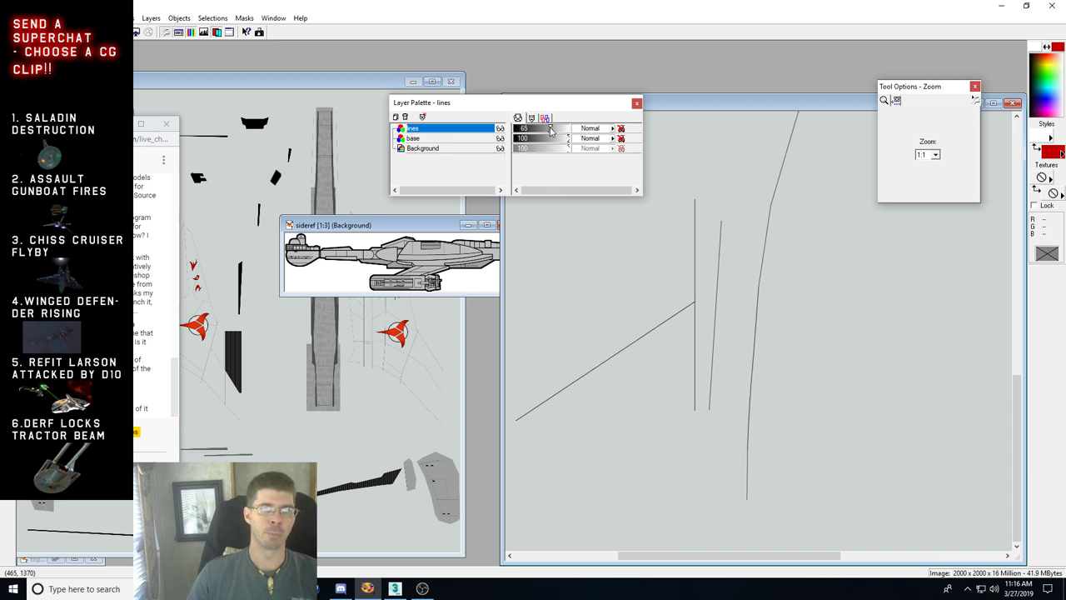
mouse_move(550, 129)
left_mouse_down()
mouse_move(565, 131)
mouse_move(555, 131)
left_mouse_up()
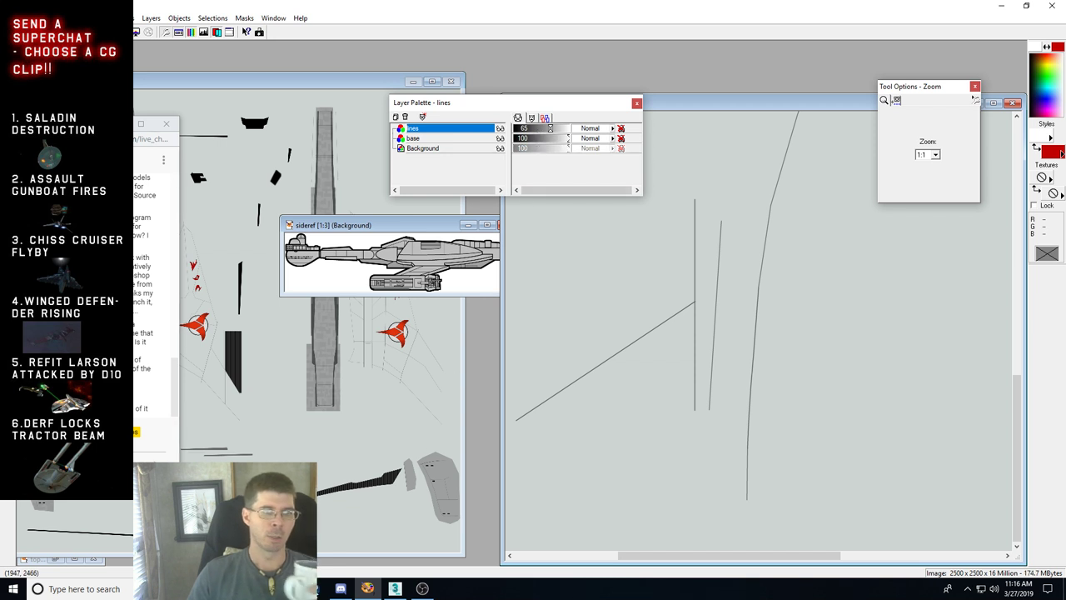
Step: Check the live chat on the YouTube live dashboard in the browser and return to Paint Shop Pro
left_click(304, 588)
left_click(347, 538)
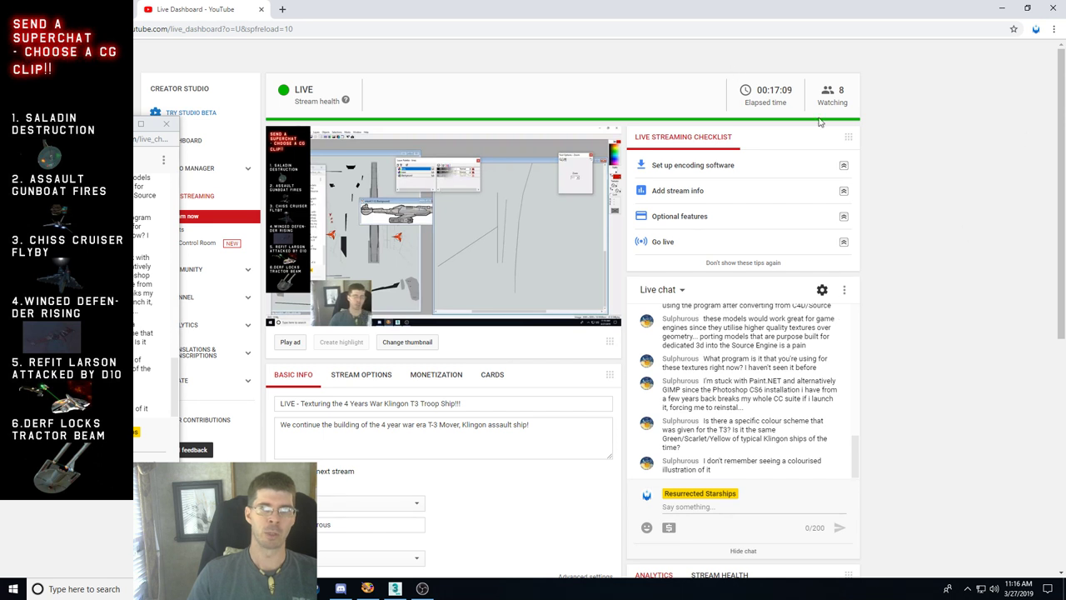
mouse_move(423, 590)
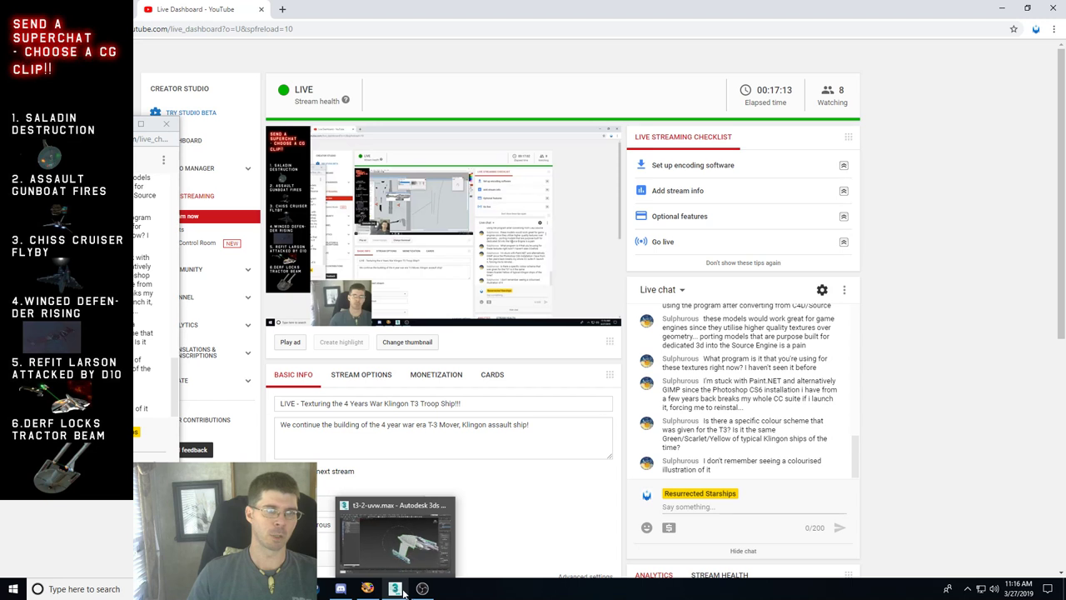
left_click(368, 588)
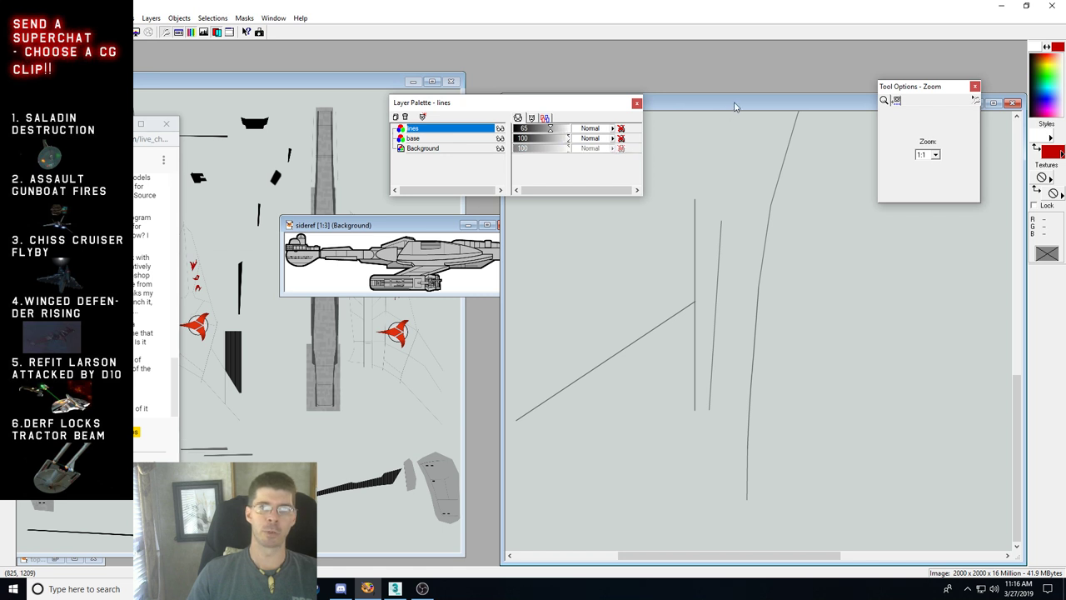
Step: Add a new layer named bumplow directly above the base layer of the mainhull_bump image
right_click(762, 250)
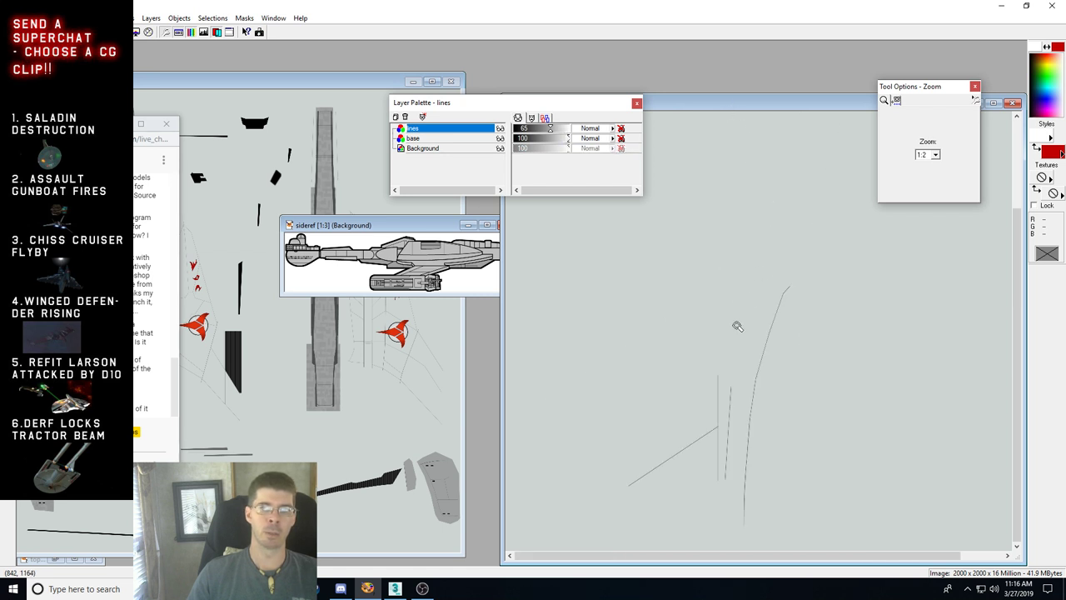
left_click(725, 383)
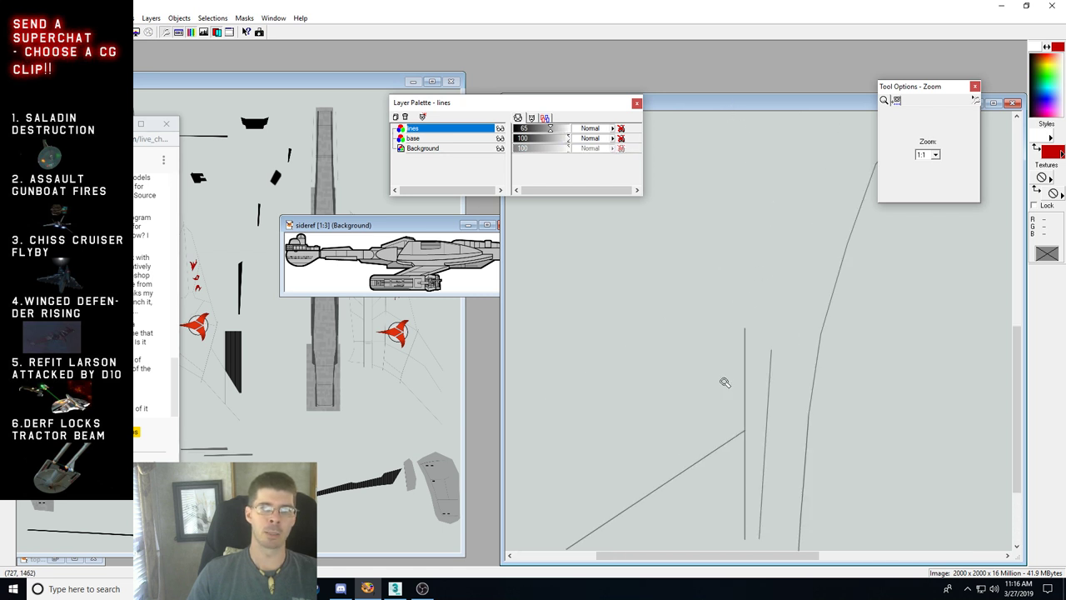
left_click(465, 139)
left_click(395, 119)
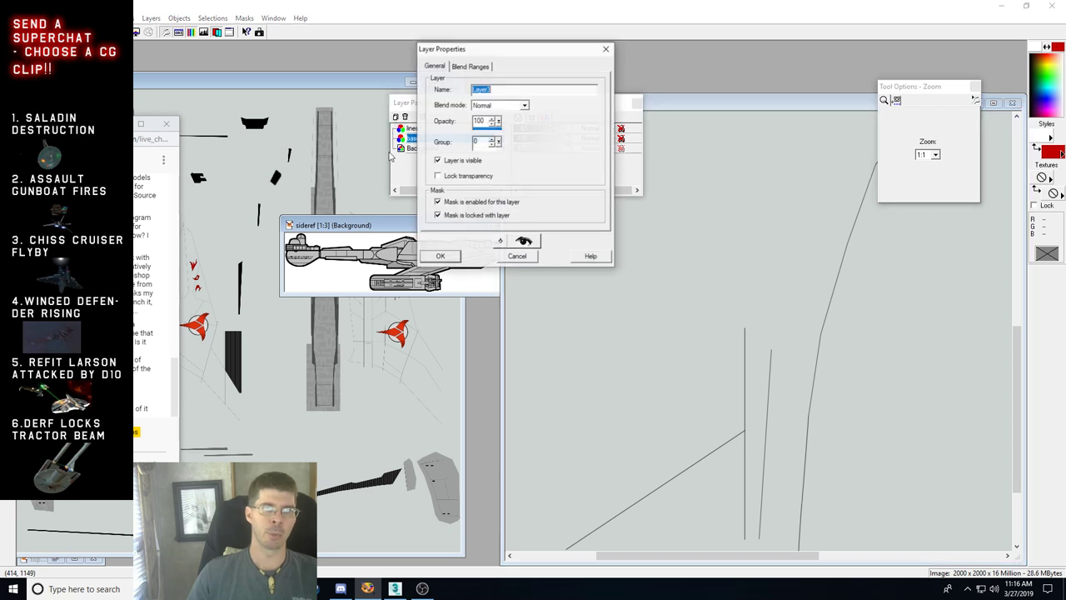
type("burnglow")
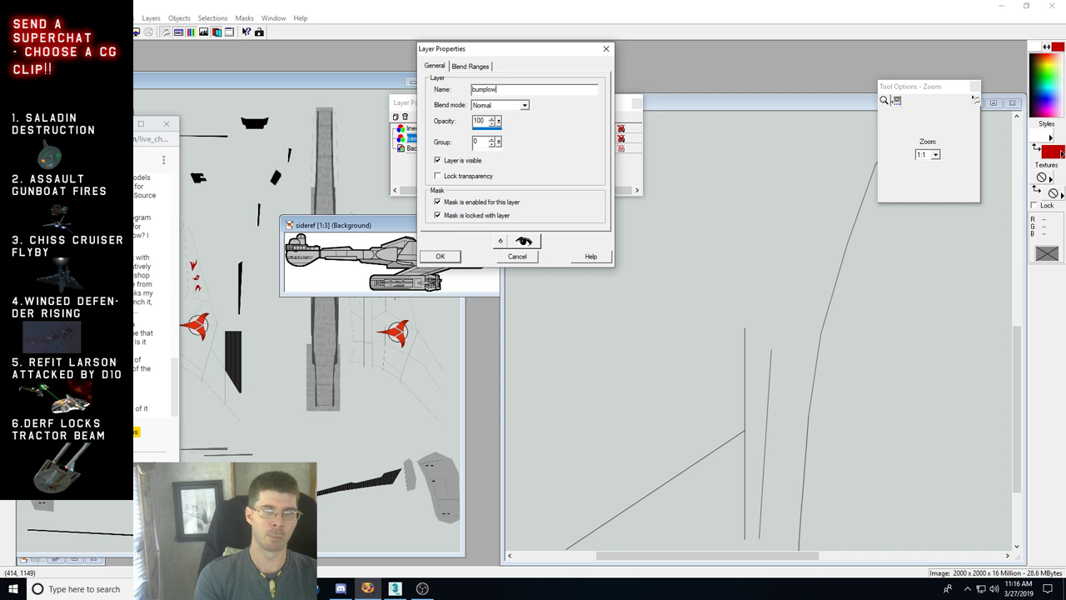
key("Return")
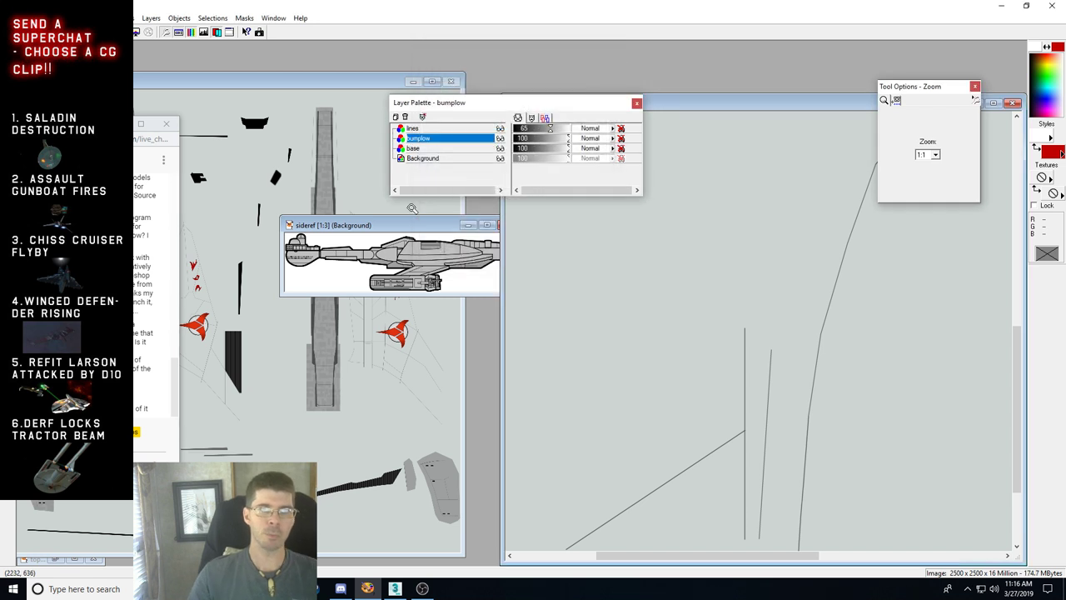
Step: Set the base layer's opacity to 87 and activate the Selection tool over the wing's UV outline
right_click(754, 396)
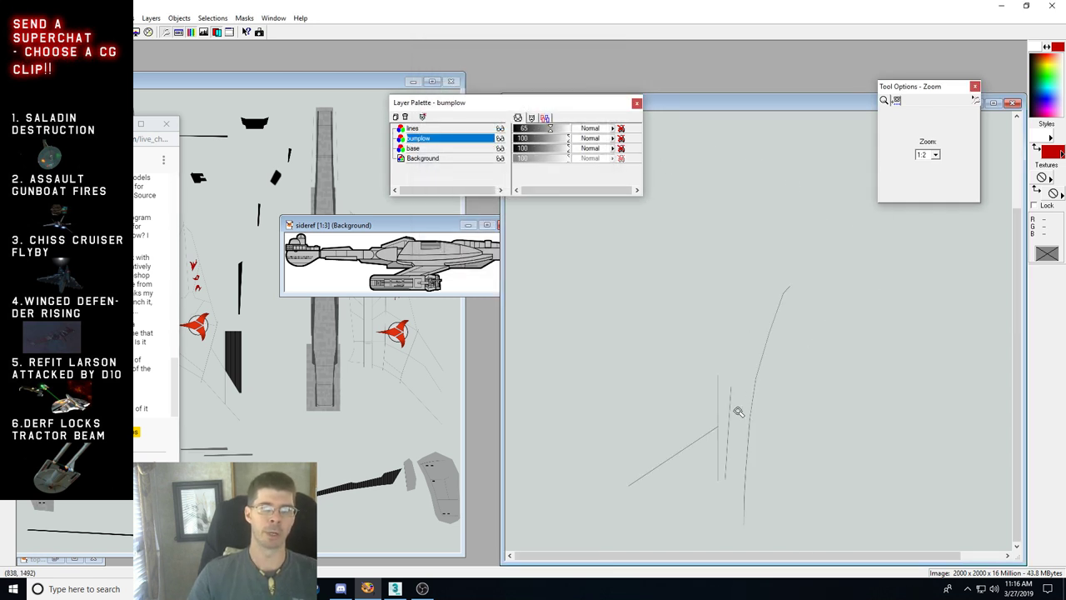
left_click_drag(567, 151, 562, 150)
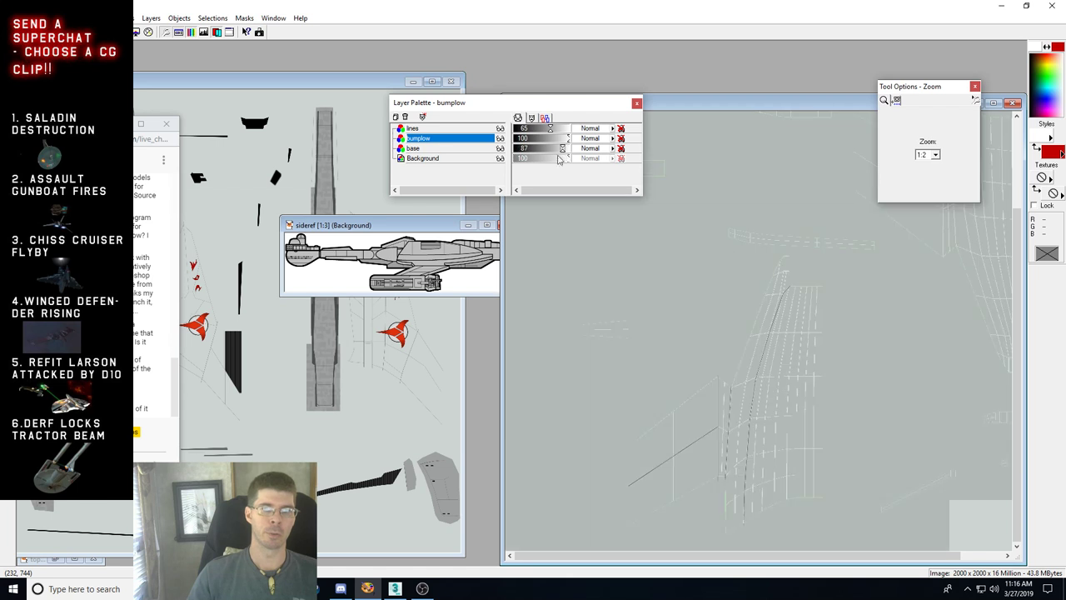
left_click(657, 441)
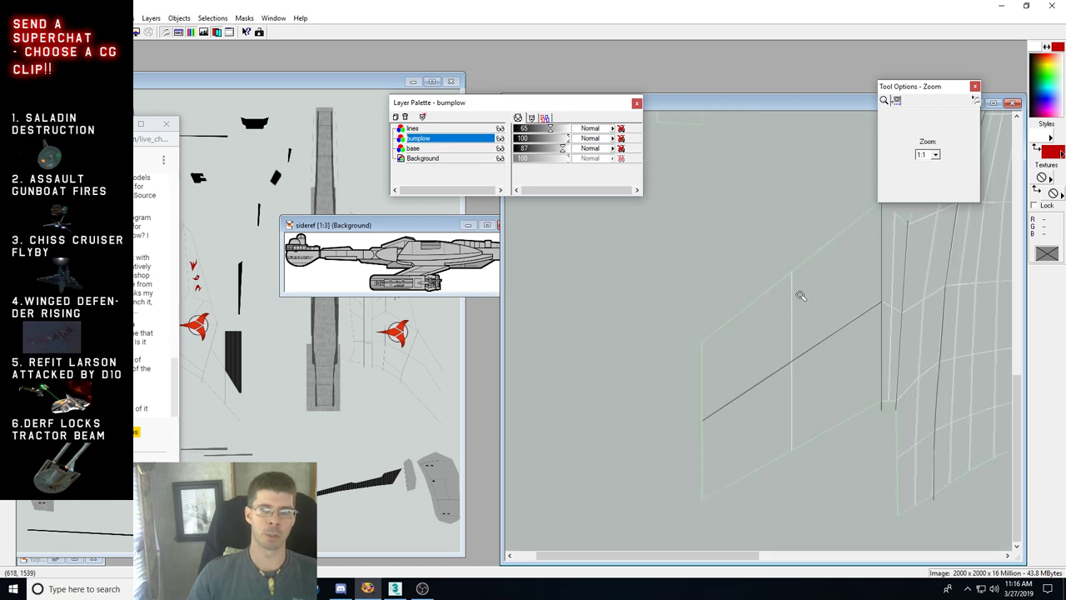
left_click(792, 322)
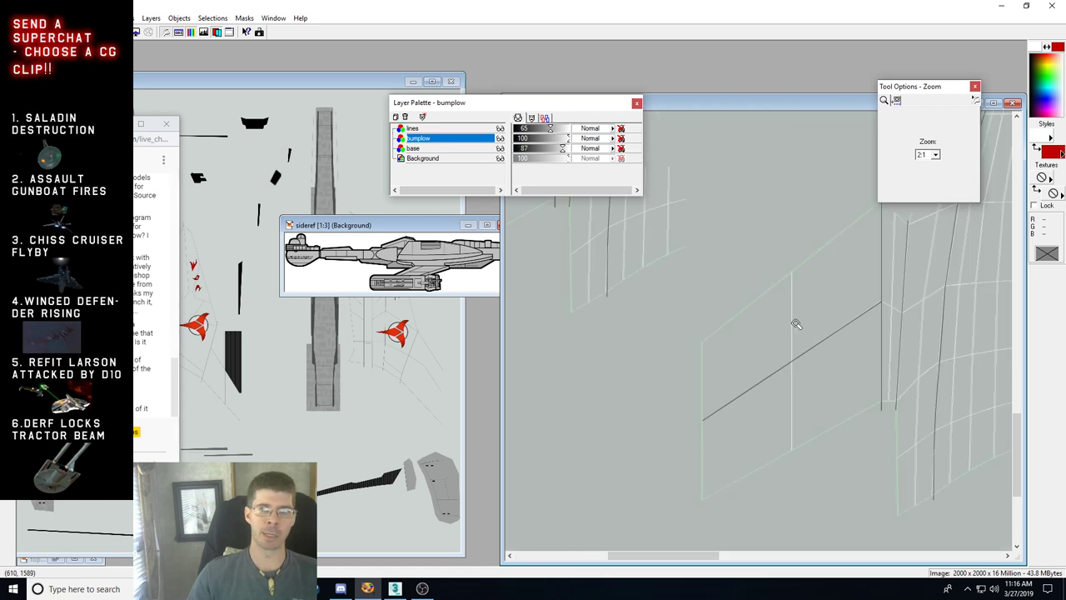
right_click(727, 373)
left_click(727, 373)
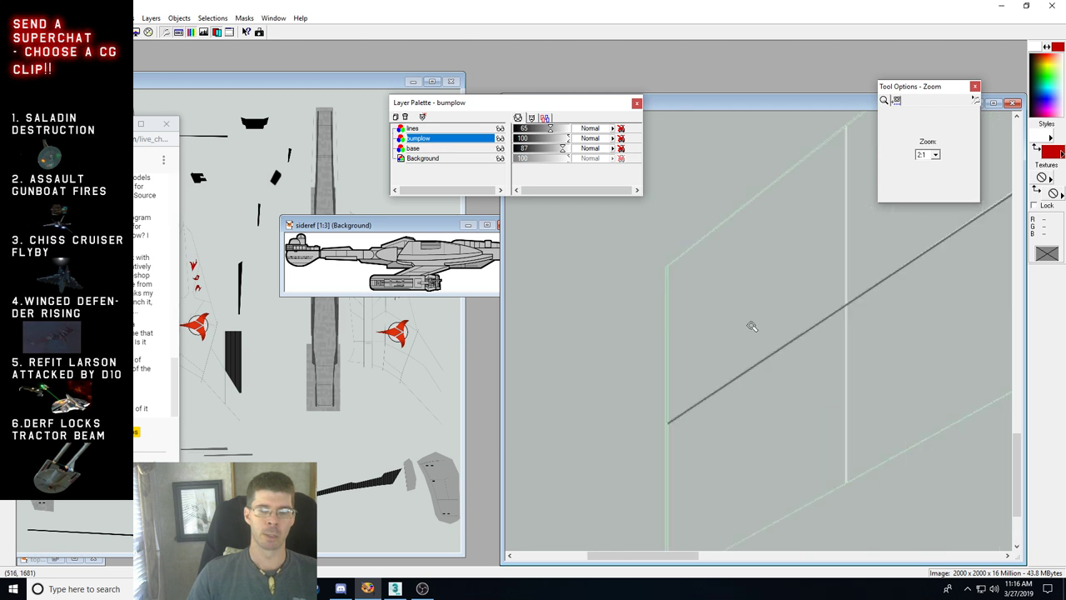
key("s")
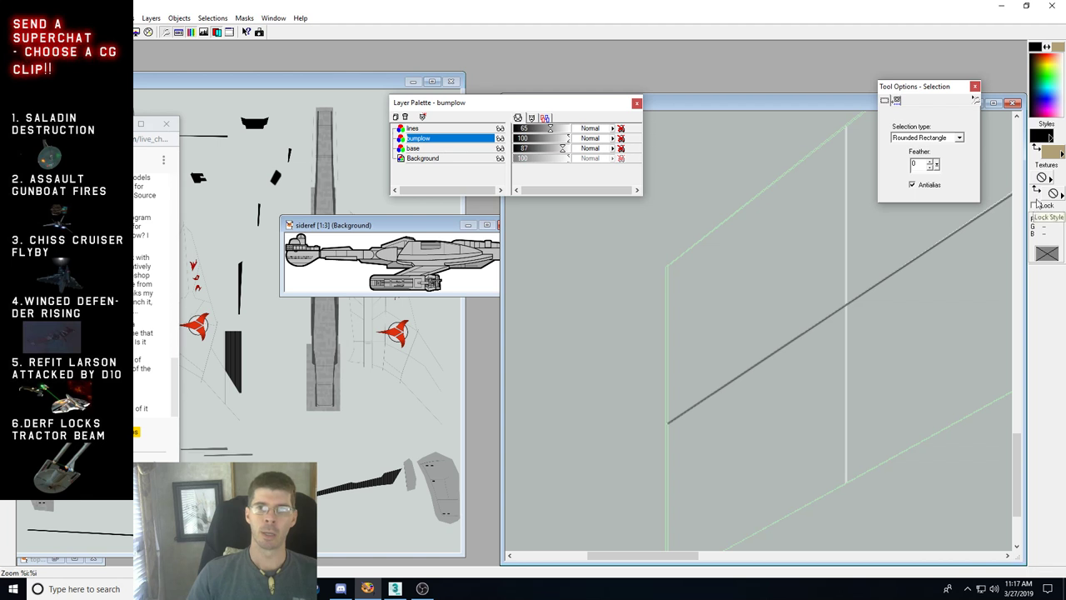
left_click(1050, 138)
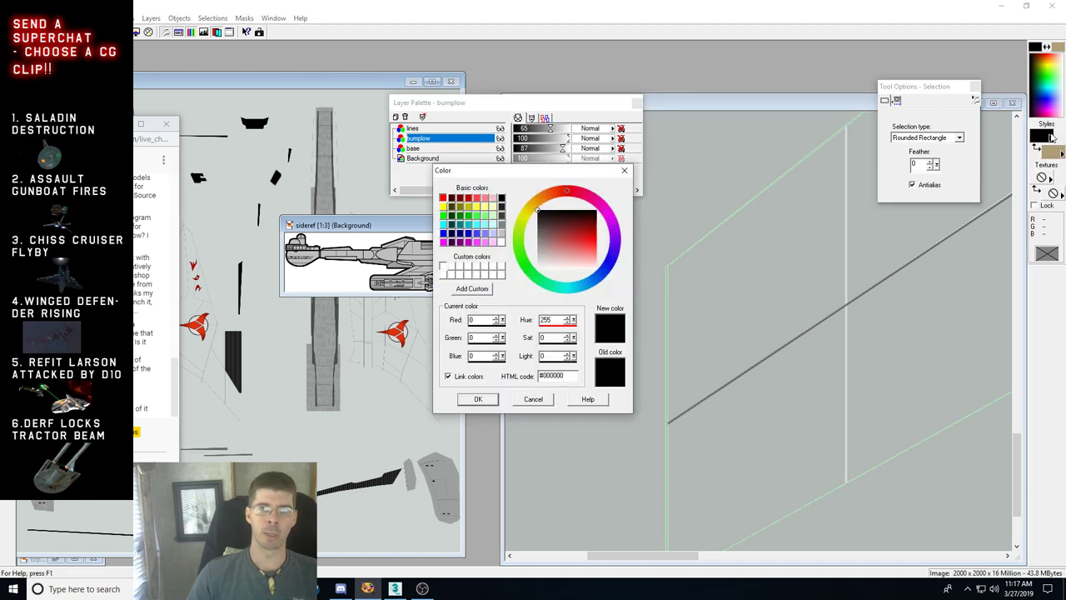
left_click(626, 172)
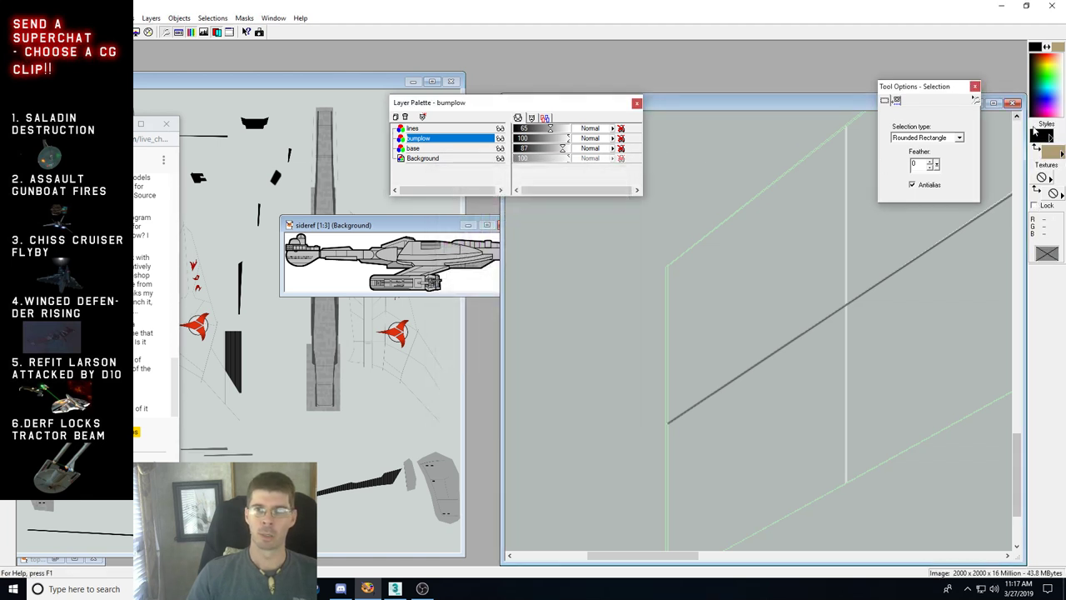
left_click(1048, 132)
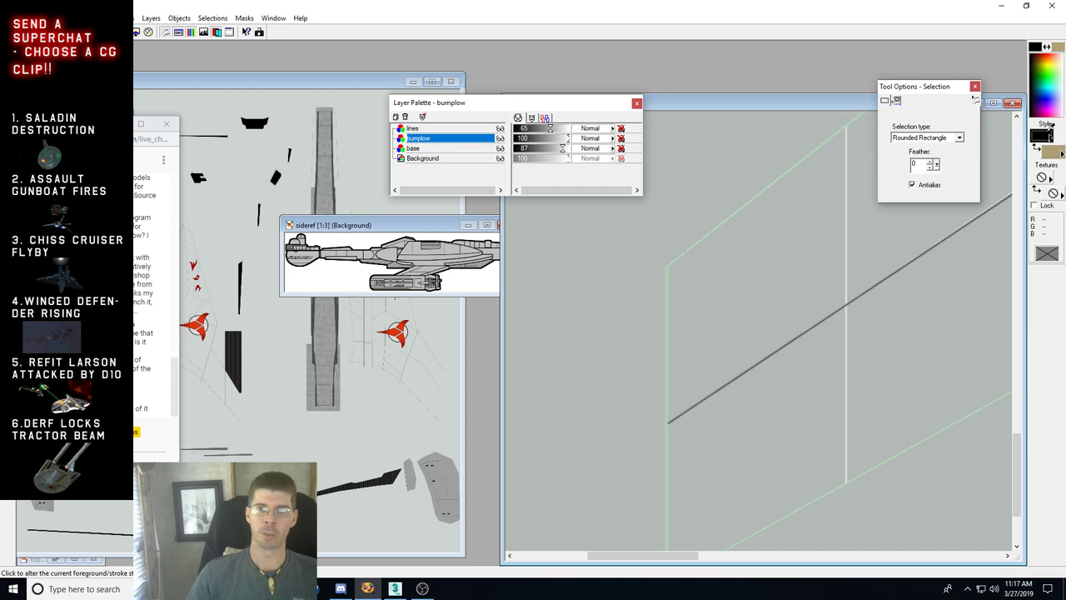
left_click(623, 169)
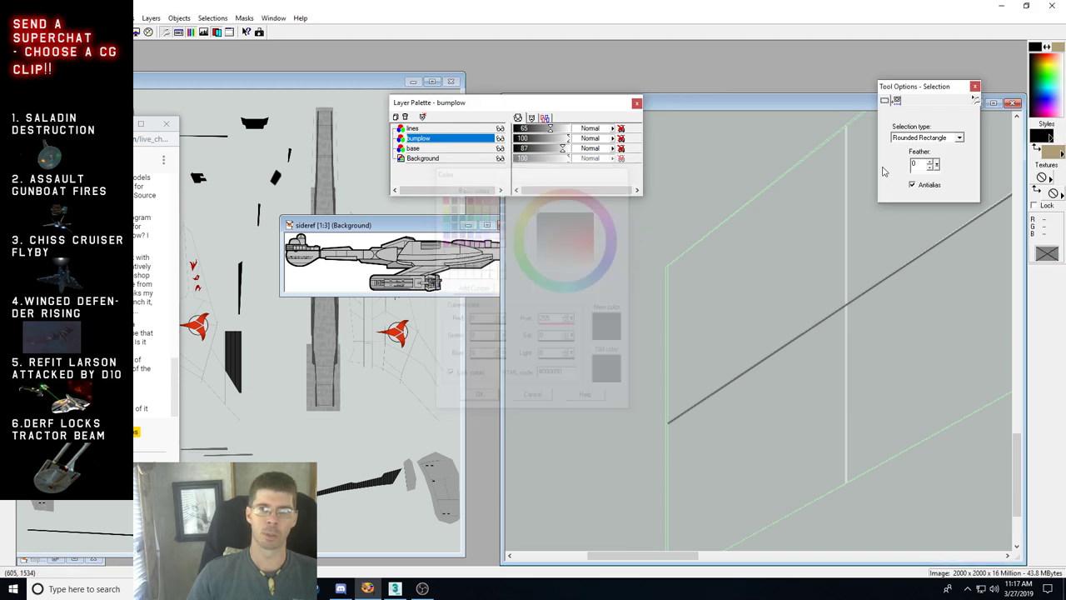
Step: Switch the foreground style to the Foreground-Background gradient and set the background color to dark gray #404040
left_click(1051, 137)
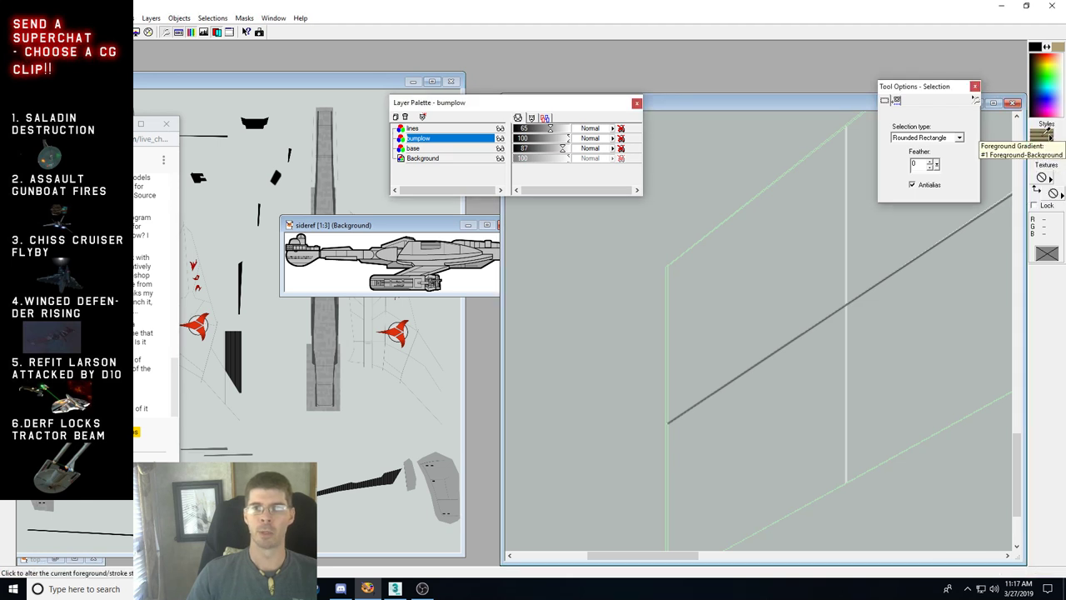
left_click(1033, 153)
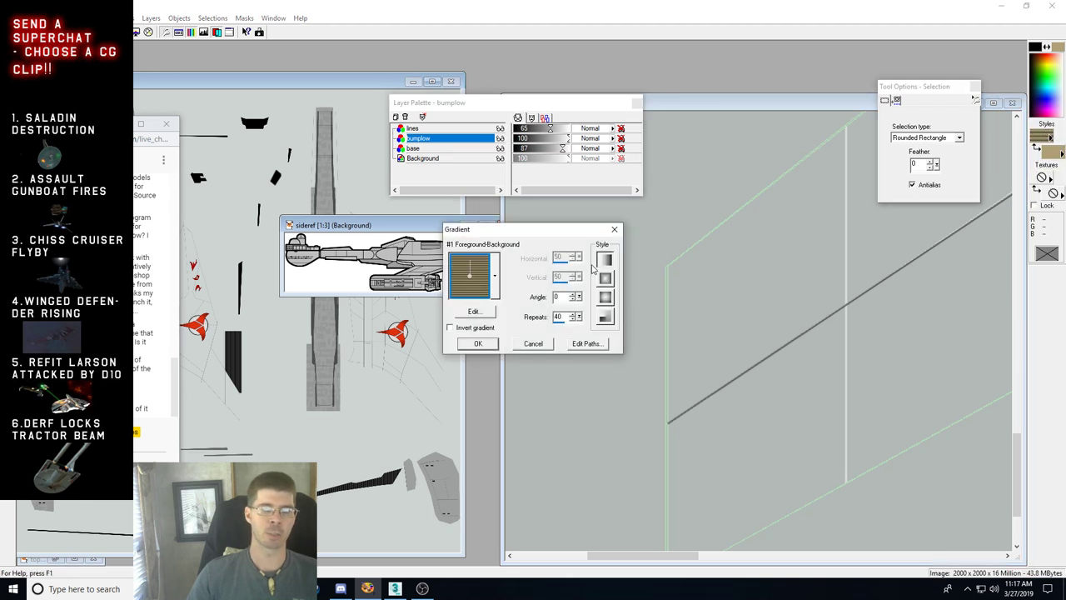
left_click(533, 343)
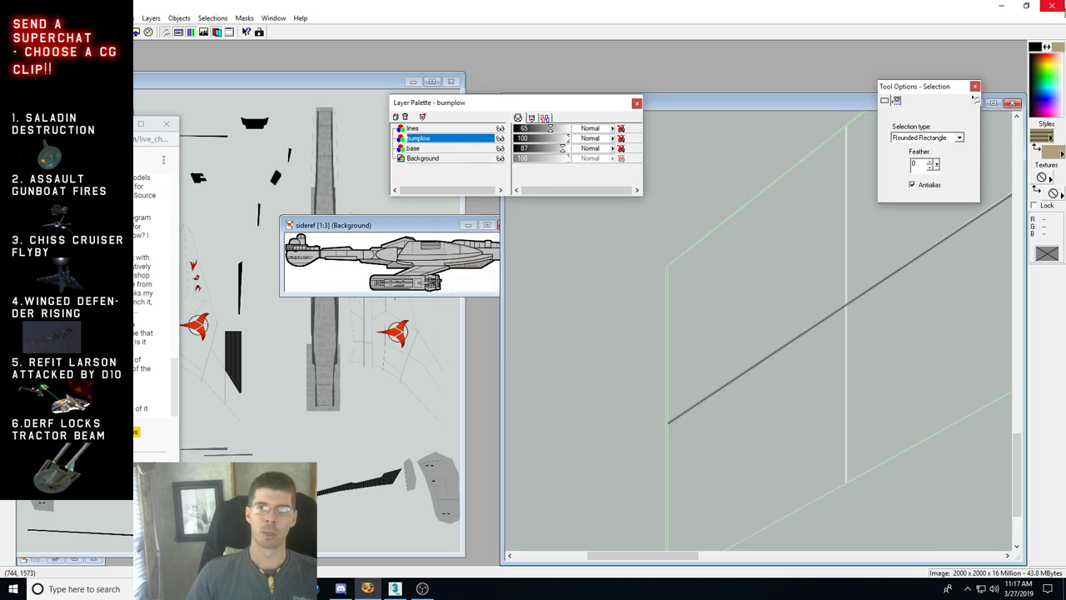
left_click(1060, 46)
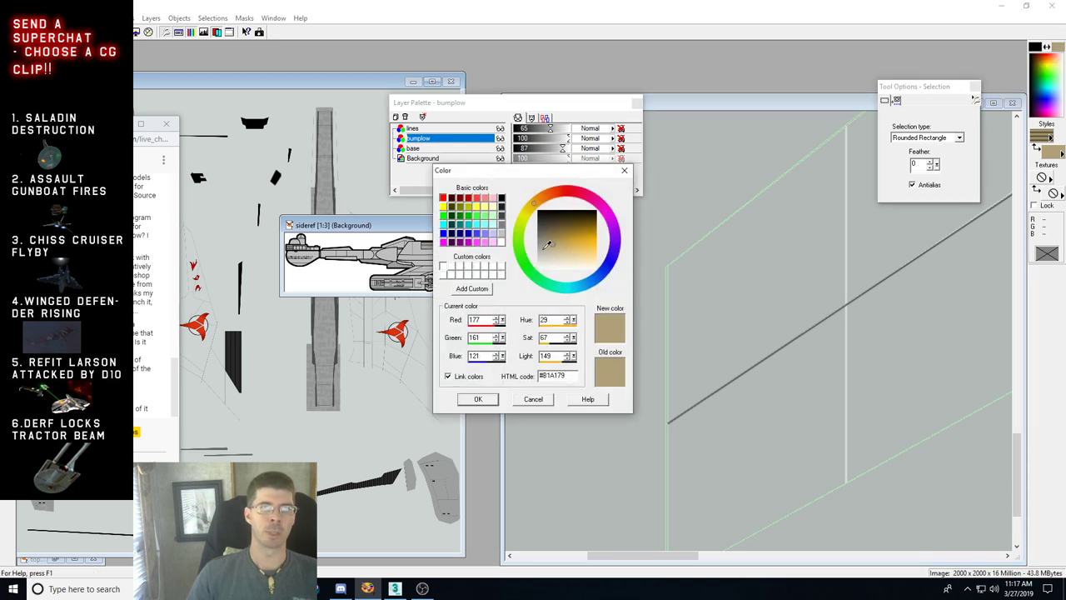
left_click(502, 214)
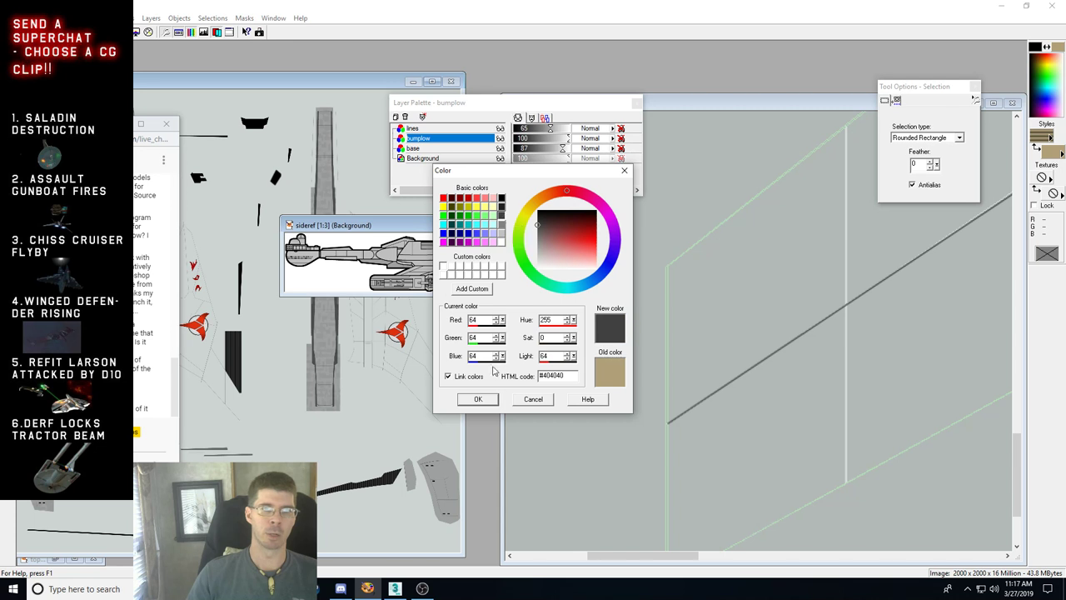
left_click(478, 400)
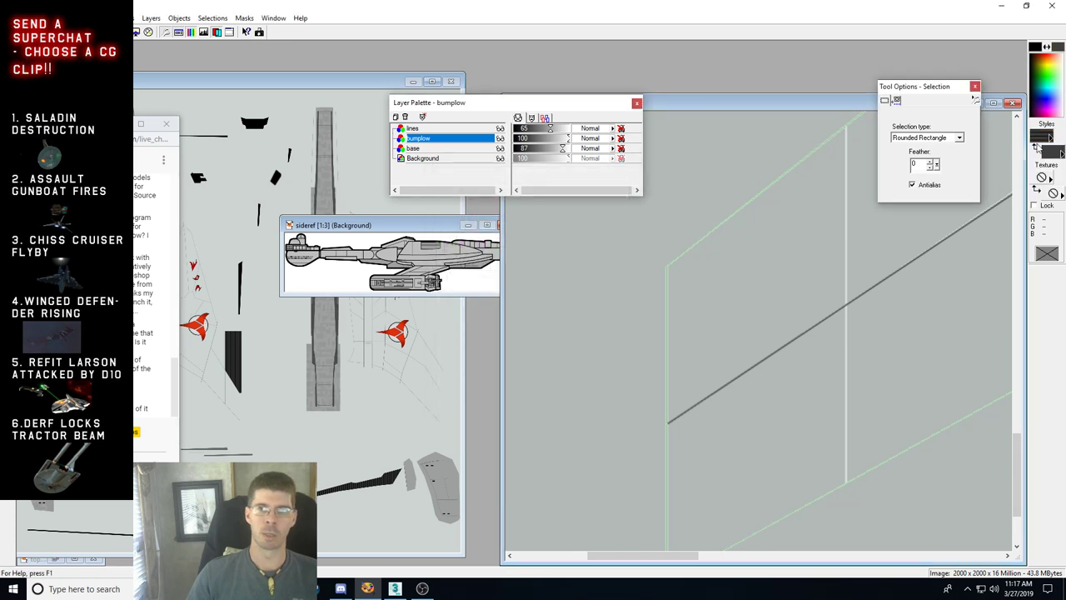
Step: Rotate the foreground gradient so that its repeated stripes run vertically
left_click(1039, 133)
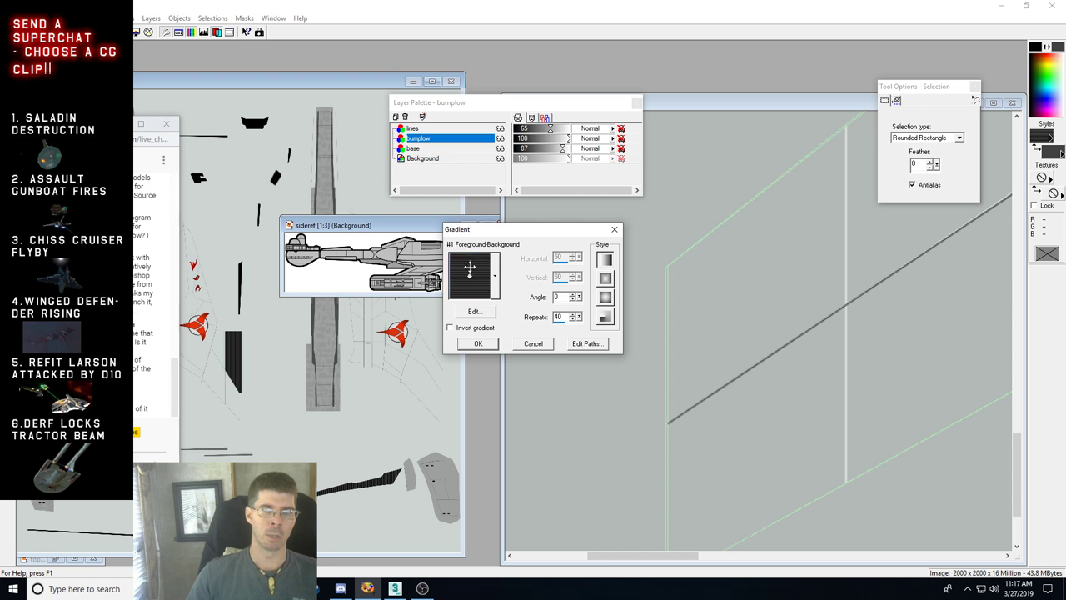
left_click_drag(470, 266, 455, 278)
left_click(477, 343)
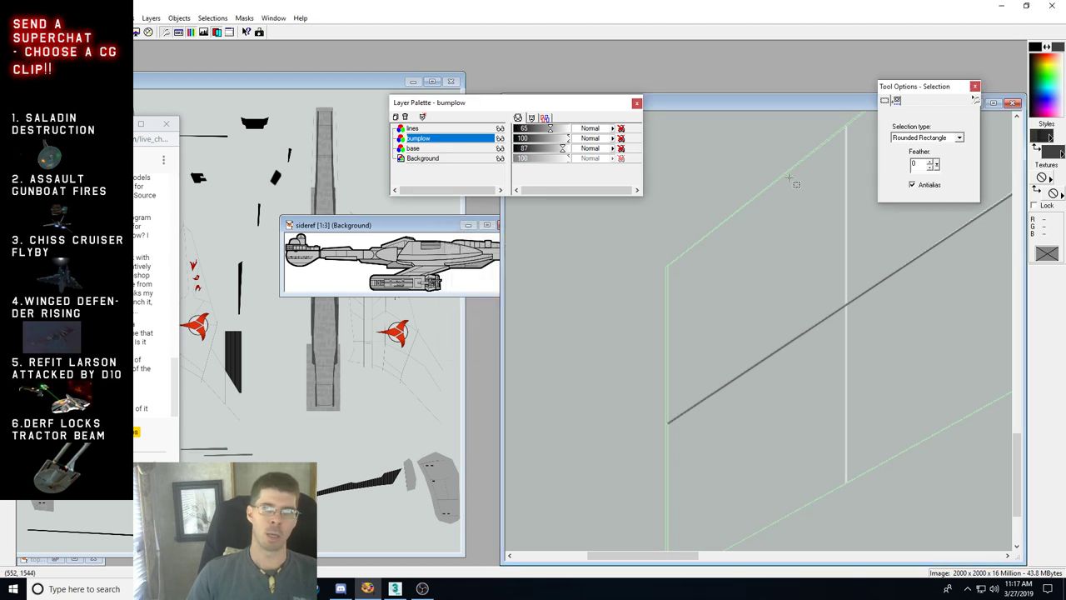
Step: Select a rounded-rectangle area over the wing's corner and trim its lower part along the dark diagonal panel line with a point-to-point freehand selection
mouse_move(783, 155)
left_mouse_down()
mouse_move(758, 328)
mouse_move(617, 454)
left_mouse_up()
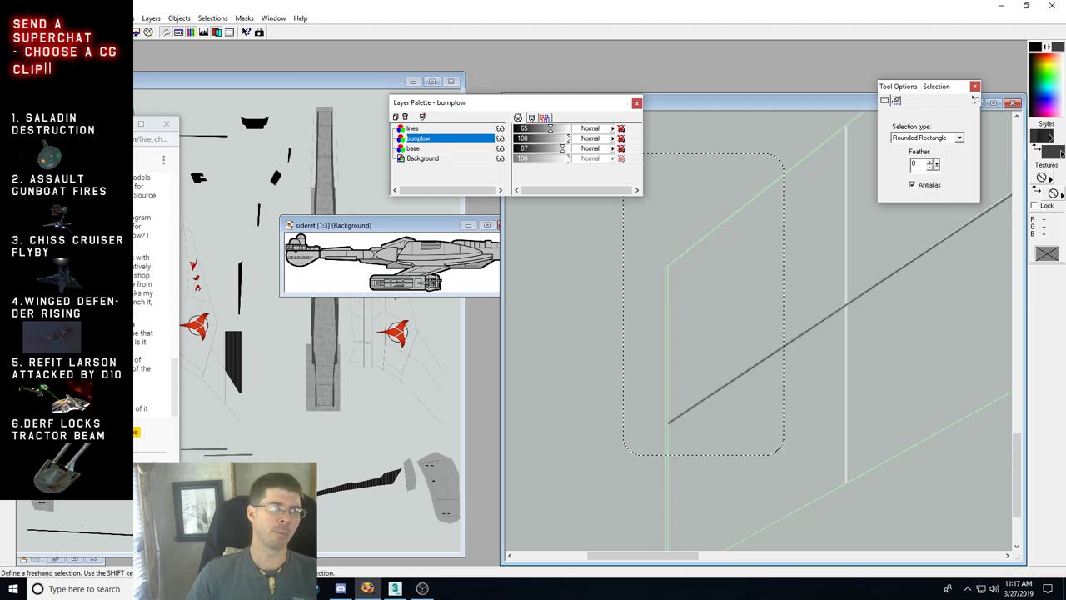
left_click(798, 337)
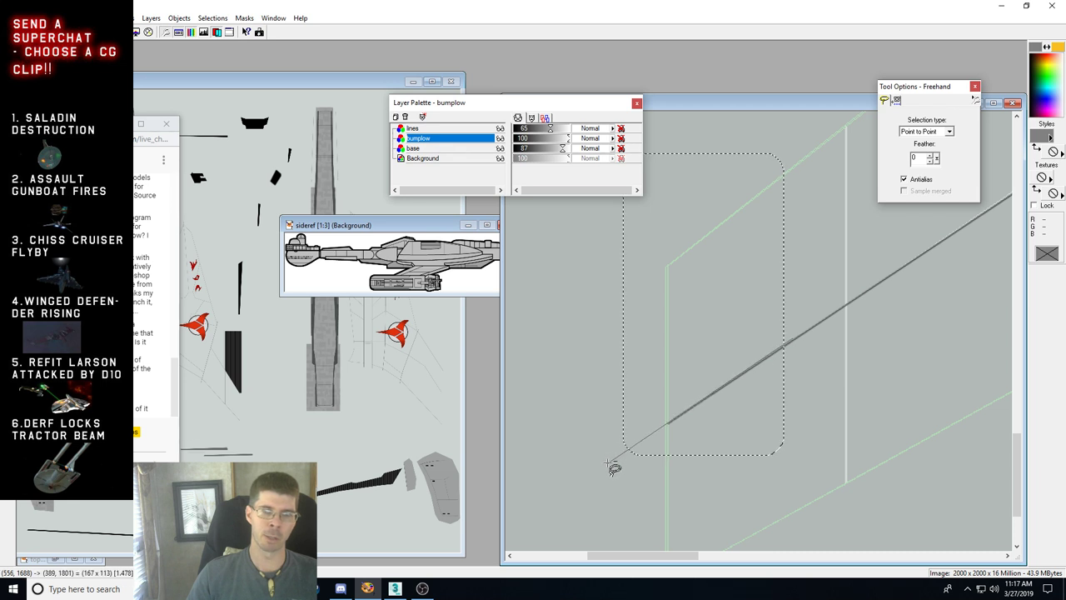
left_click(609, 462)
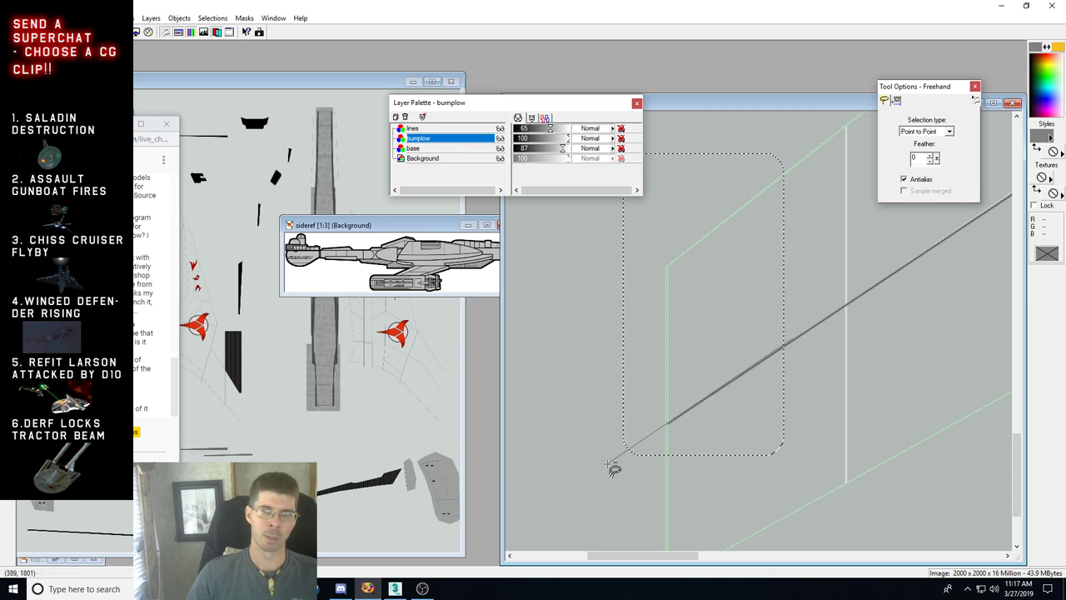
double_click(829, 420)
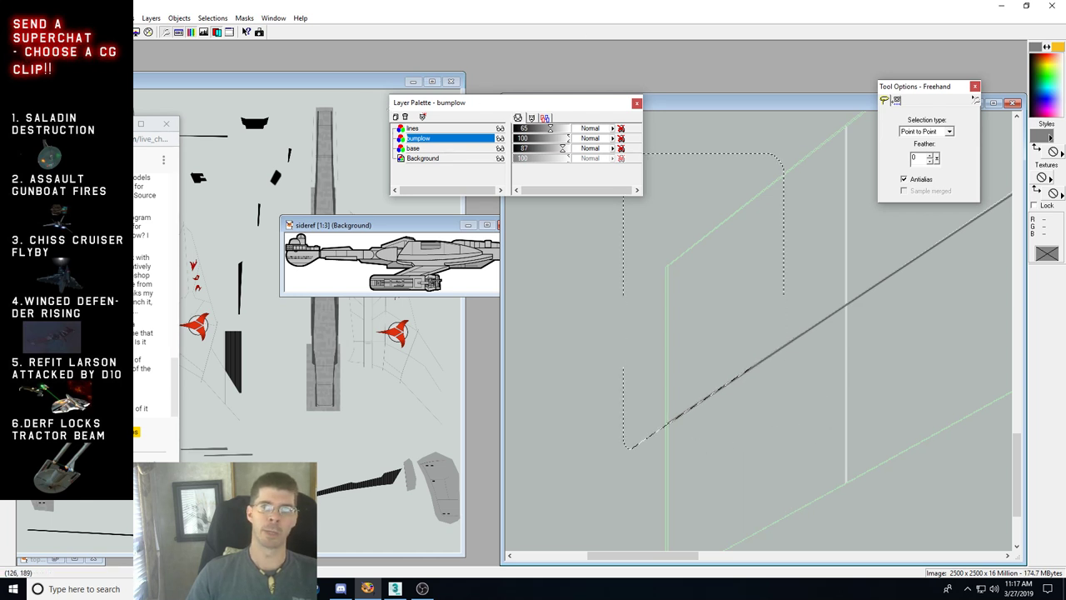
Step: Switch the selection type to Rectangle and trim the selected area's outer side to just inside the wing's vertical green outline
key("s")
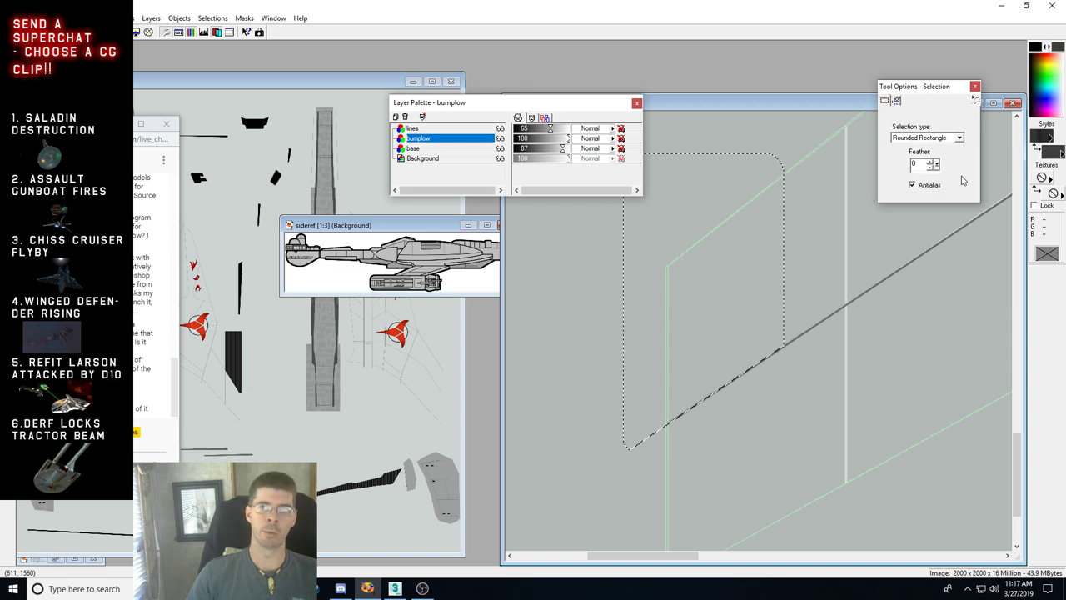
left_click(953, 138)
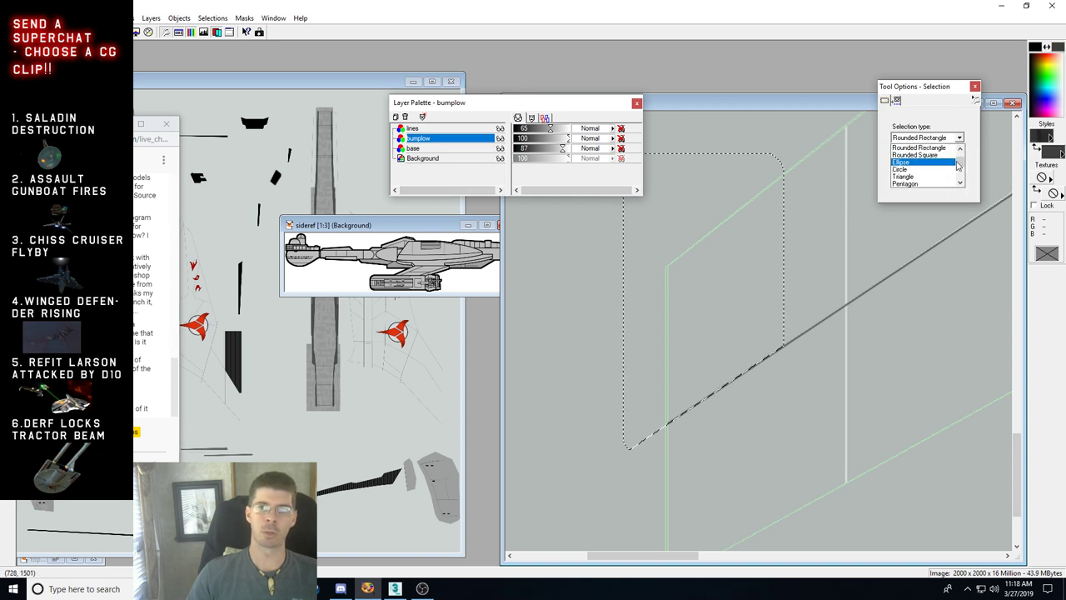
scroll(957, 165, "up", 1)
left_click(924, 148)
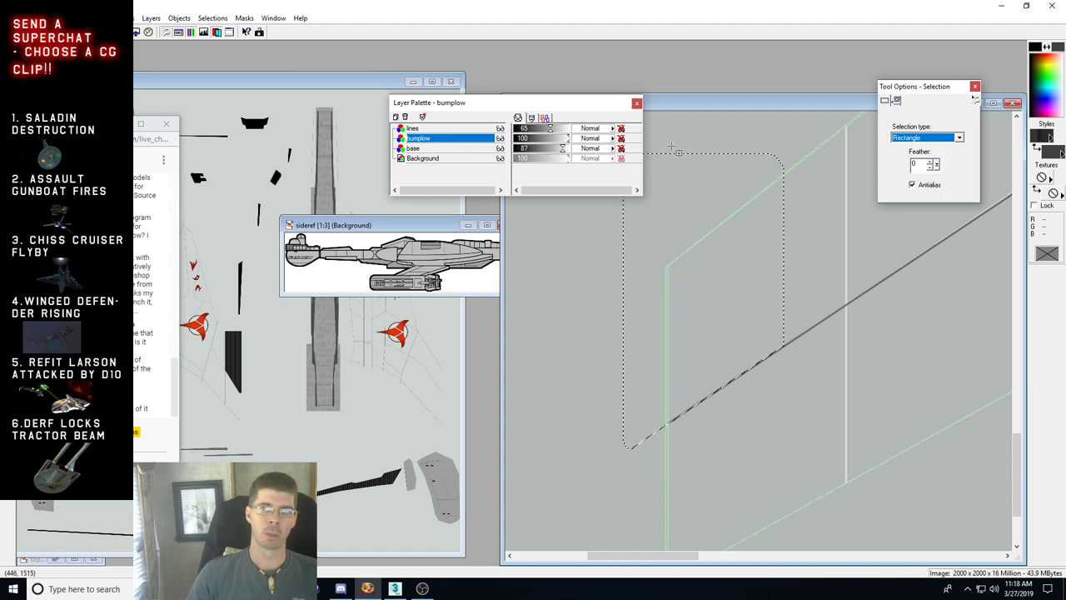
left_click_drag(675, 148, 688, 494)
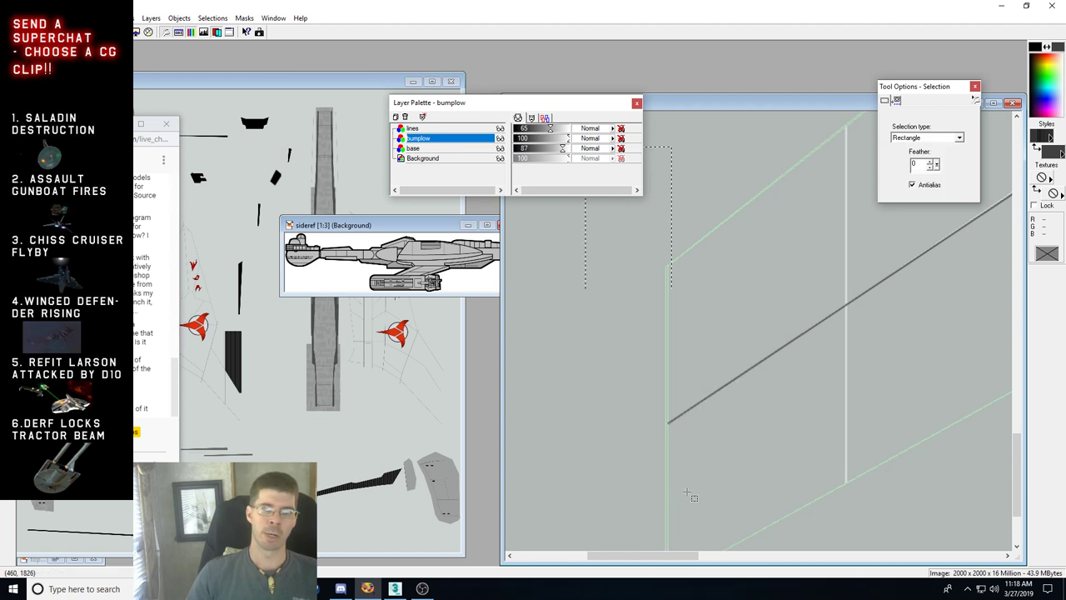
left_click_drag(683, 436, 568, 519)
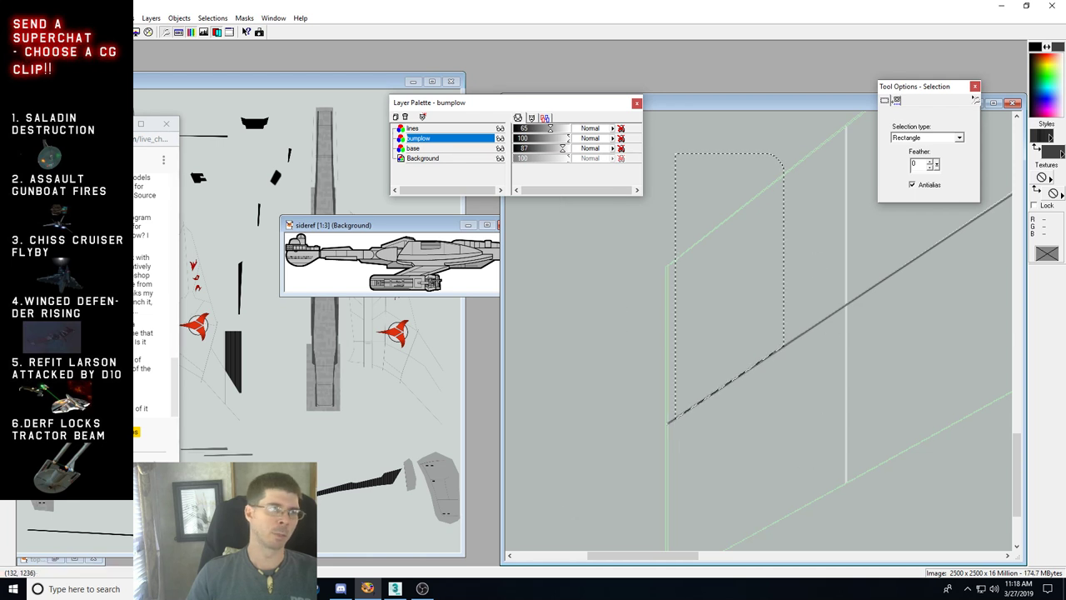
Step: Cut the selection's upper part away along the wing's diagonal green outline with a point-to-point freehand selection
key("a")
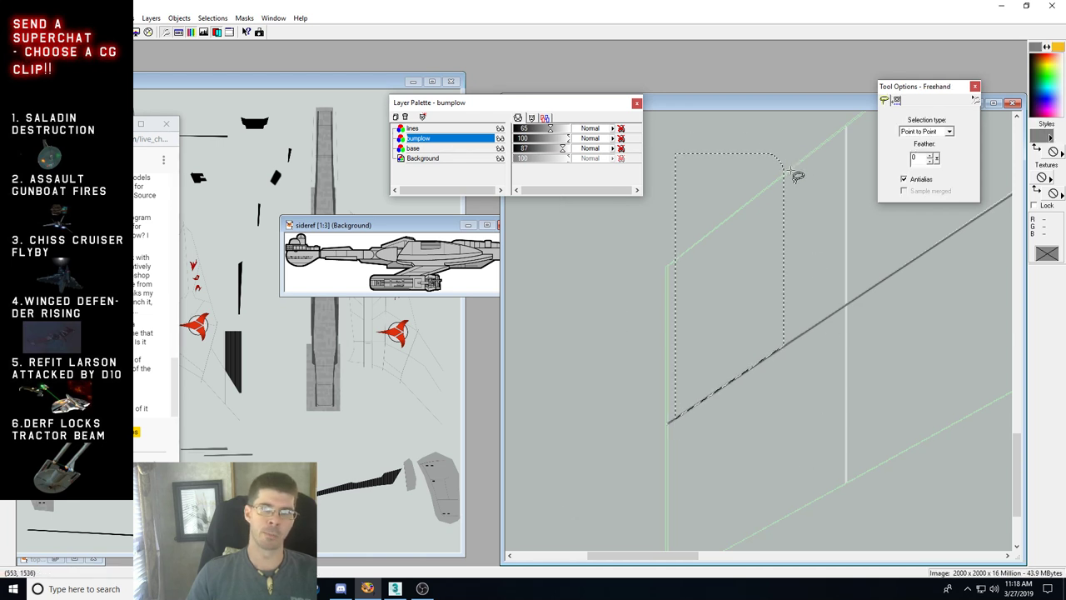
left_click(675, 265)
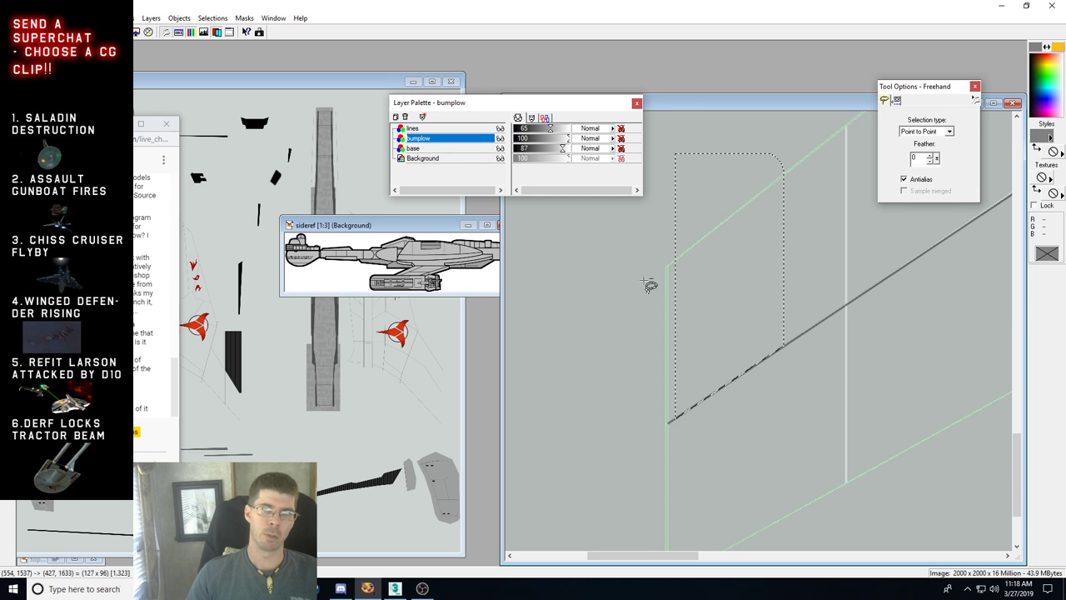
left_click(649, 281)
left_click(649, 235)
left_click(679, 133)
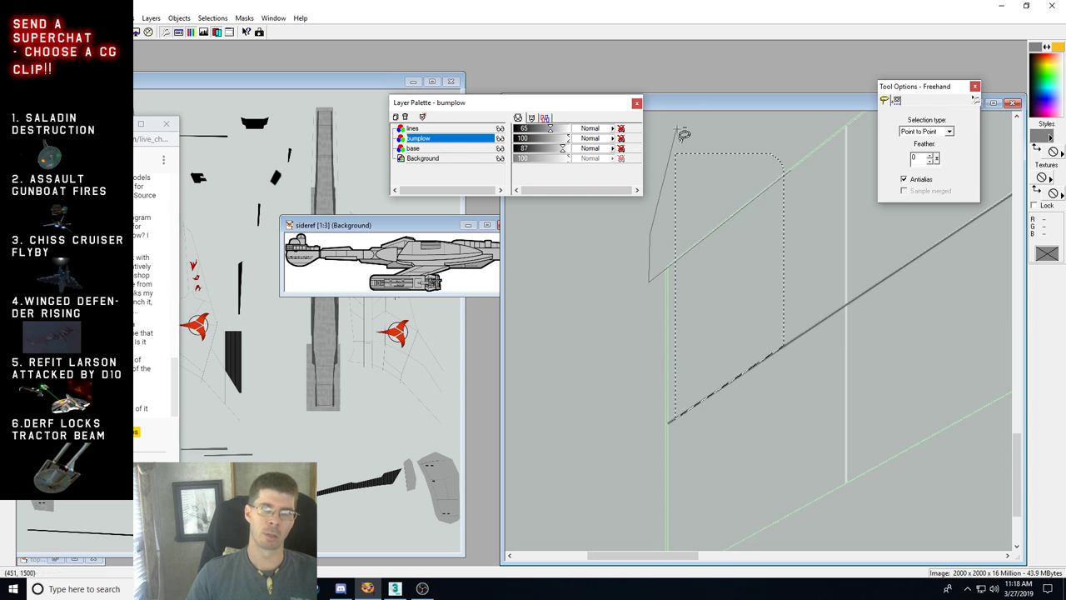
double_click(791, 138)
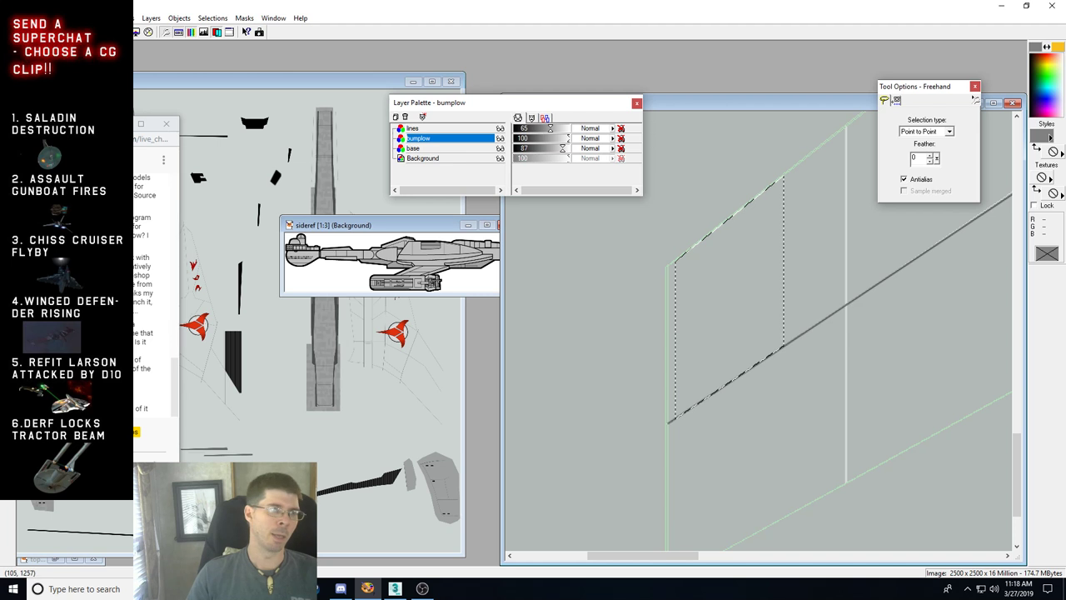
Step: Activate Flood Fill and set its foreground style to the Foreground-Background gradient with a 90-degree angle and 30 repeats
key("f")
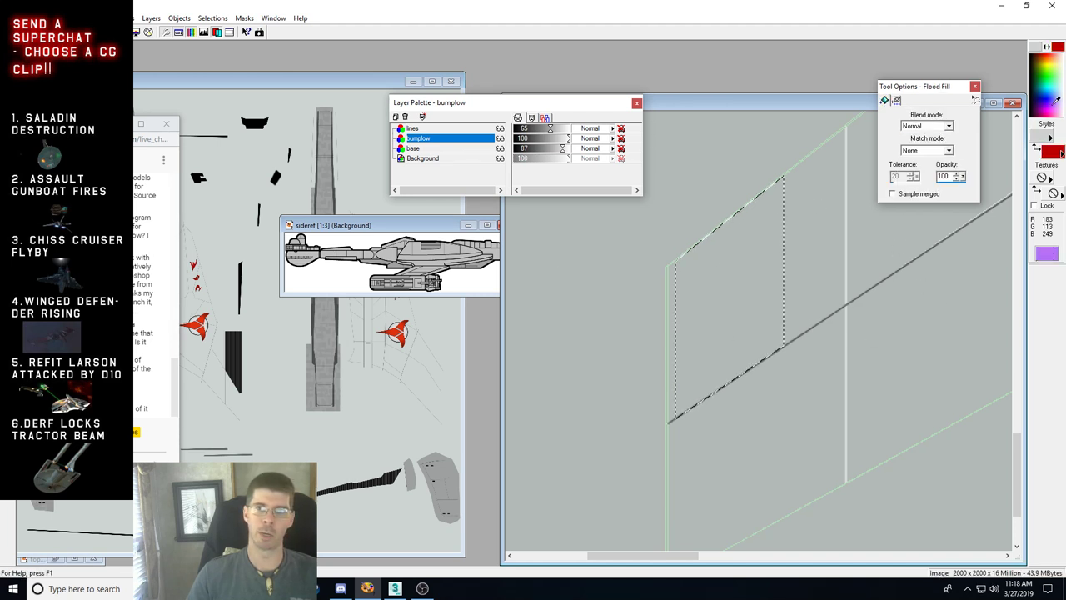
left_click(1051, 127)
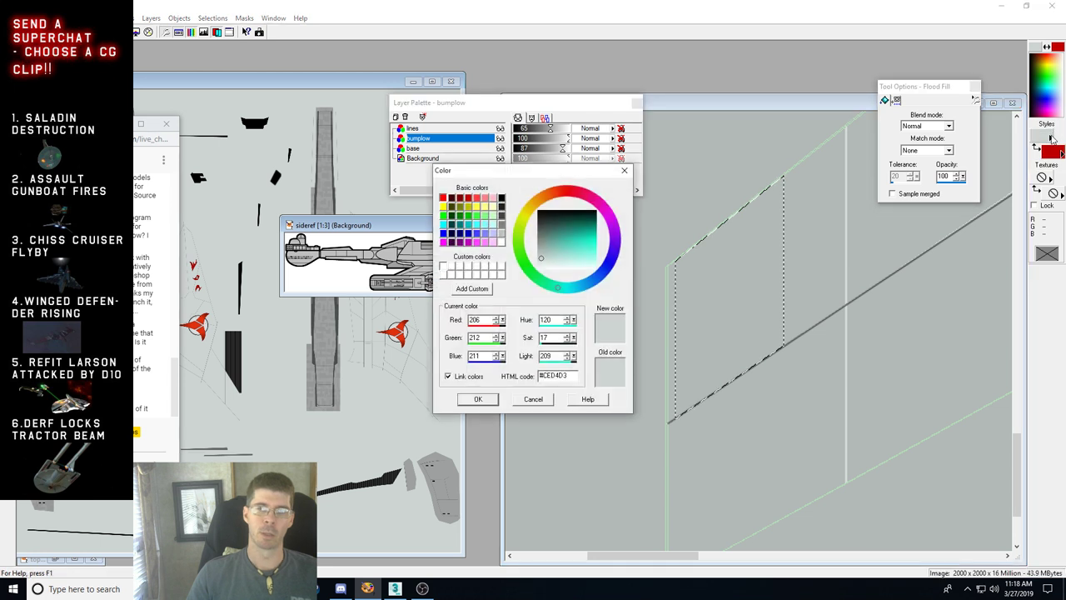
left_click(625, 170)
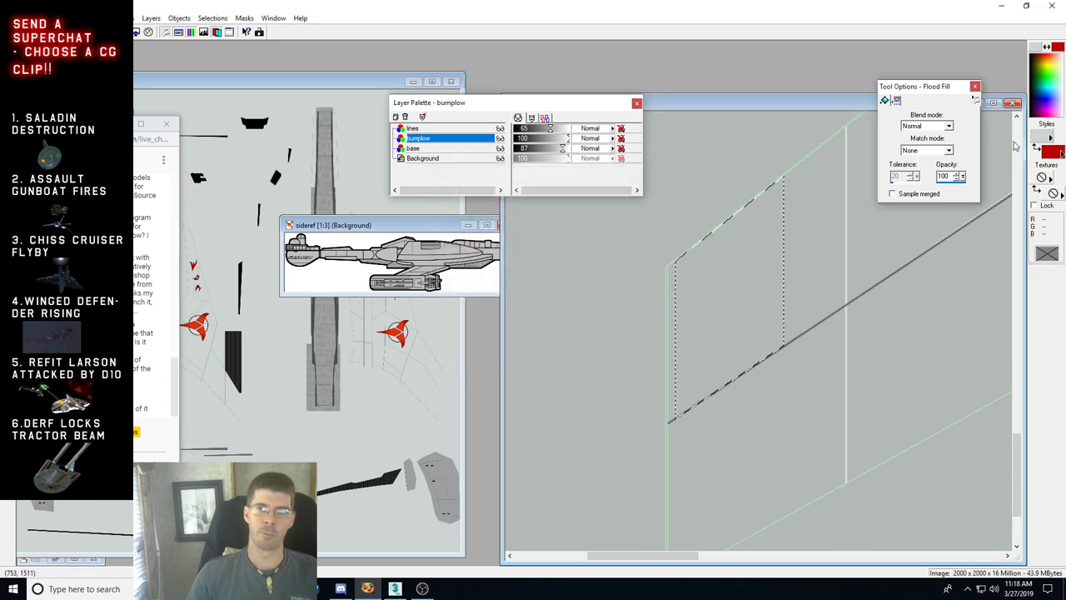
left_click(1053, 137)
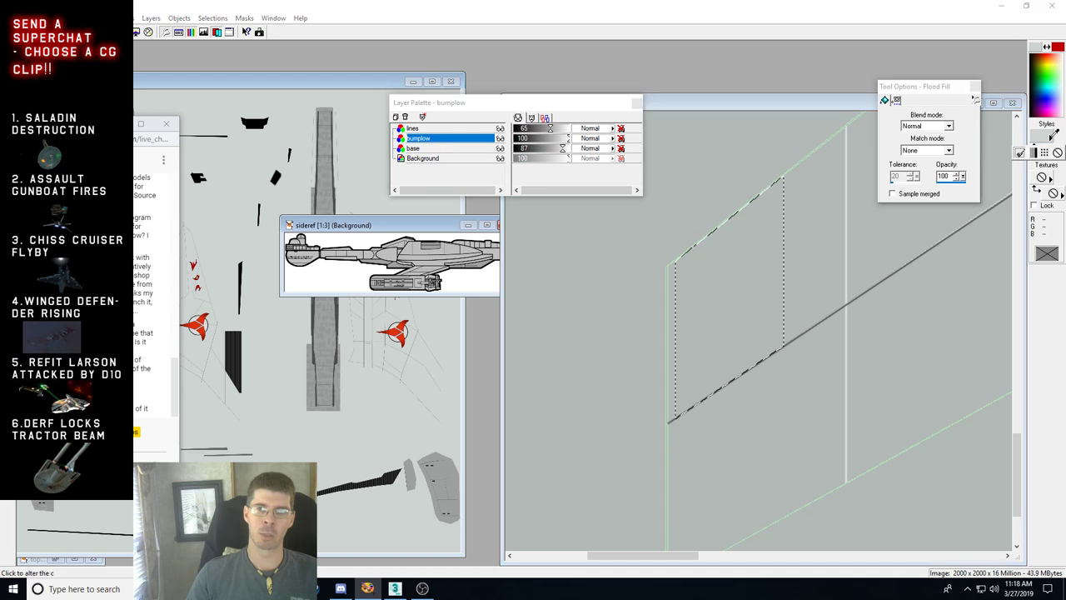
left_click(1033, 152)
left_click(1038, 140)
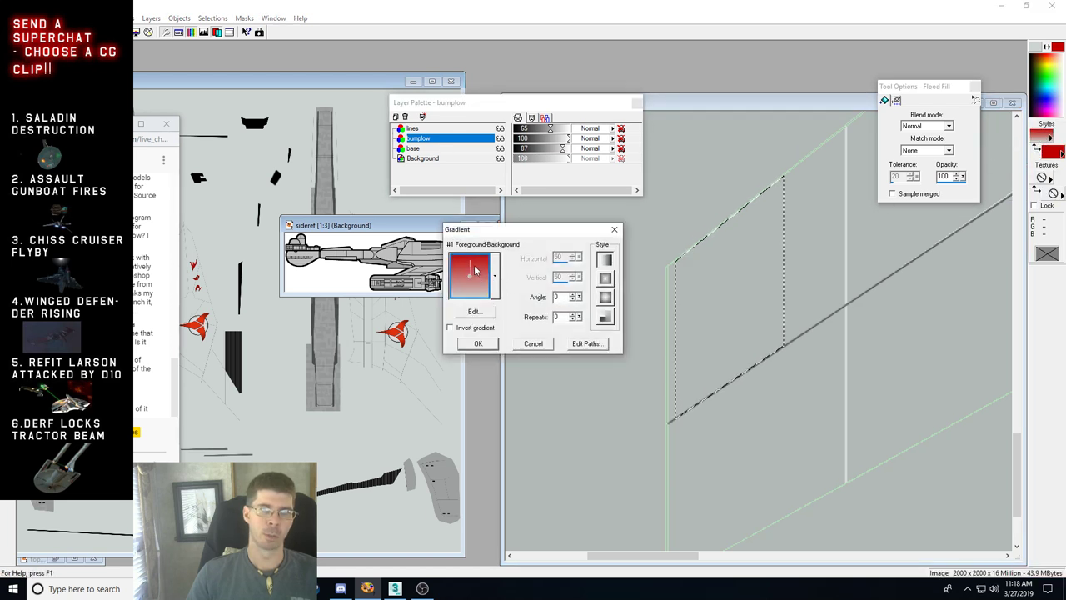
left_click(477, 270)
left_click(468, 264)
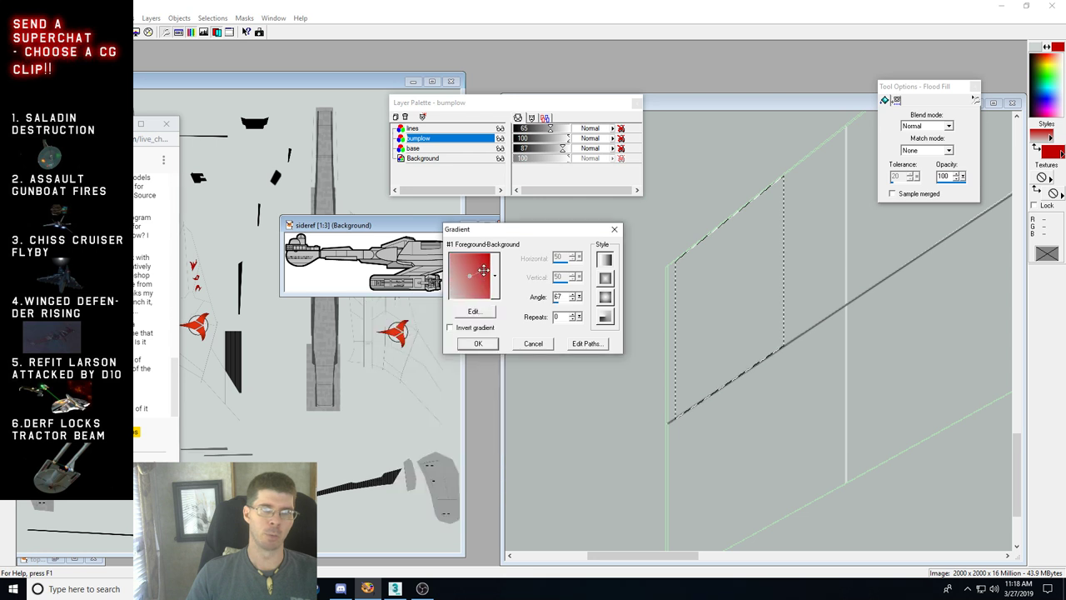
left_click_drag(469, 263, 485, 275)
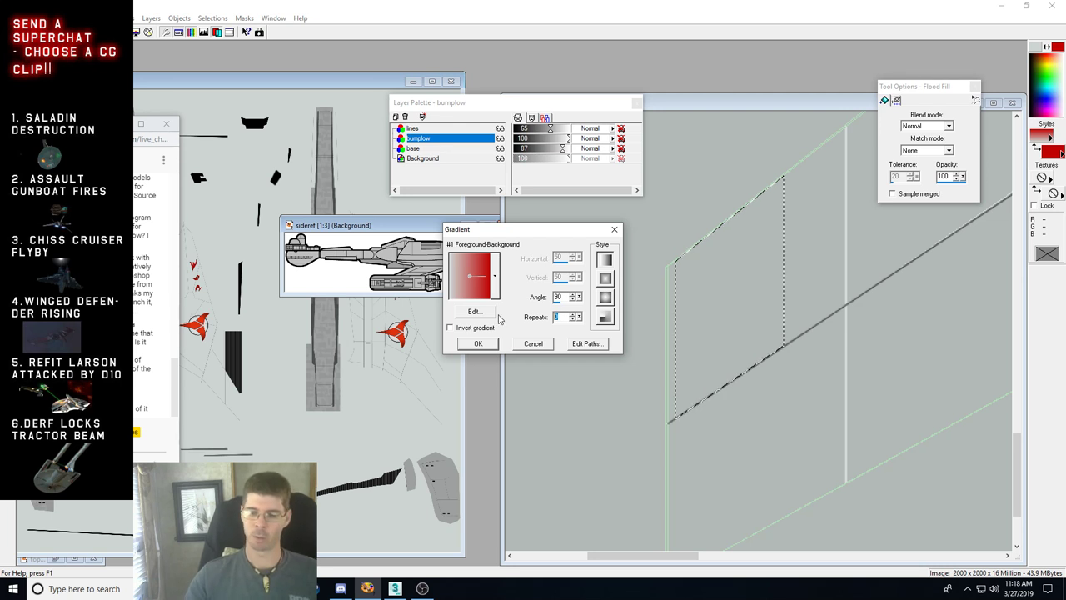
type("30")
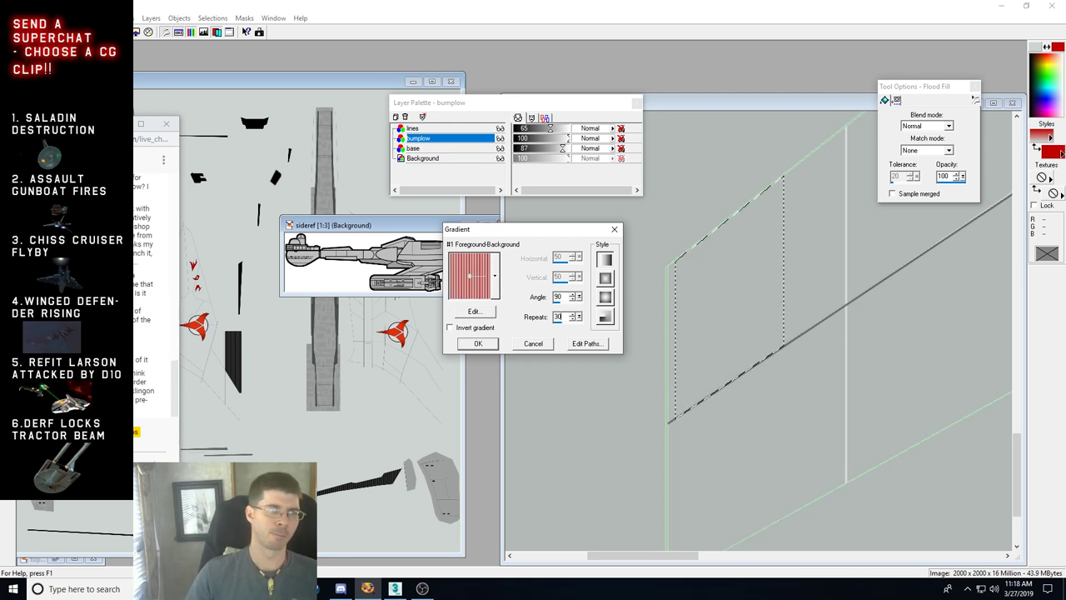
left_click(482, 342)
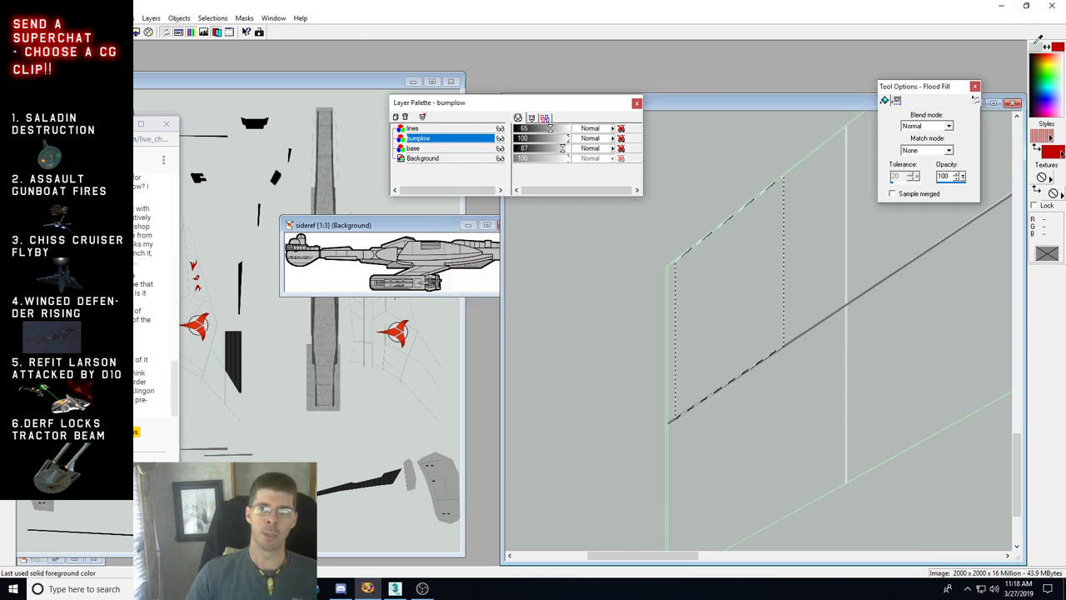
Step: Set the fill gradient's colors to near-black and dark gray #404040, then fill the selected wing area on the bumplow layer and deselect it
left_click(1039, 40)
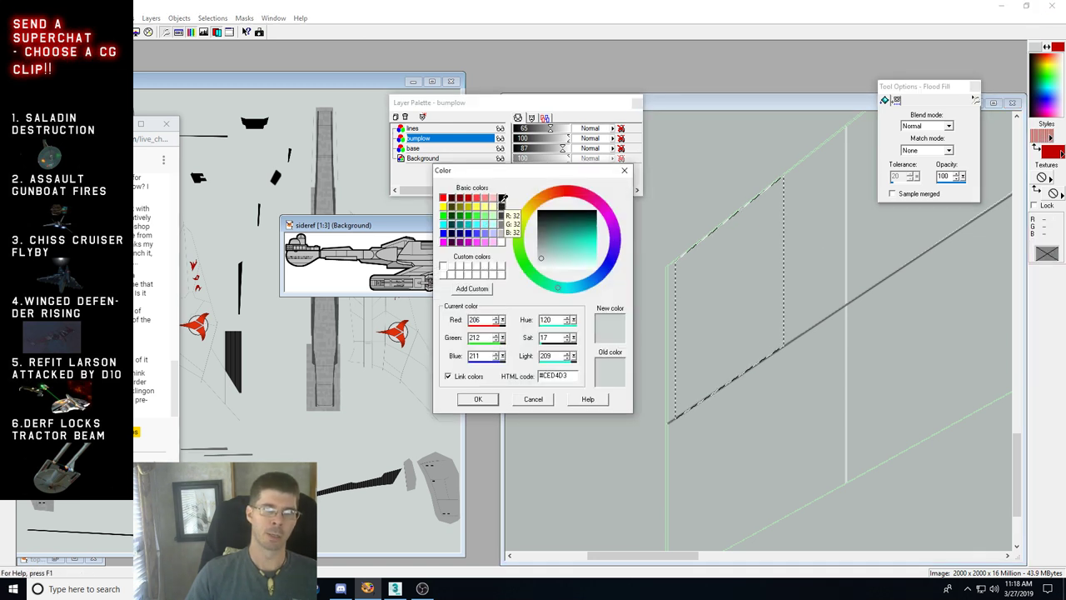
left_click(501, 197)
left_click(476, 400)
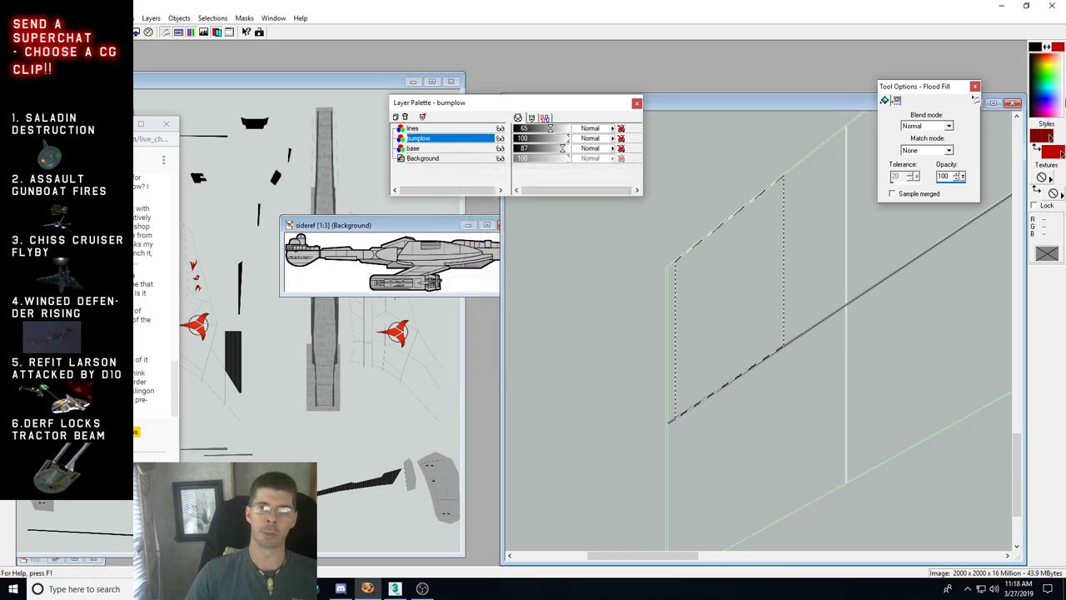
left_click(1050, 138)
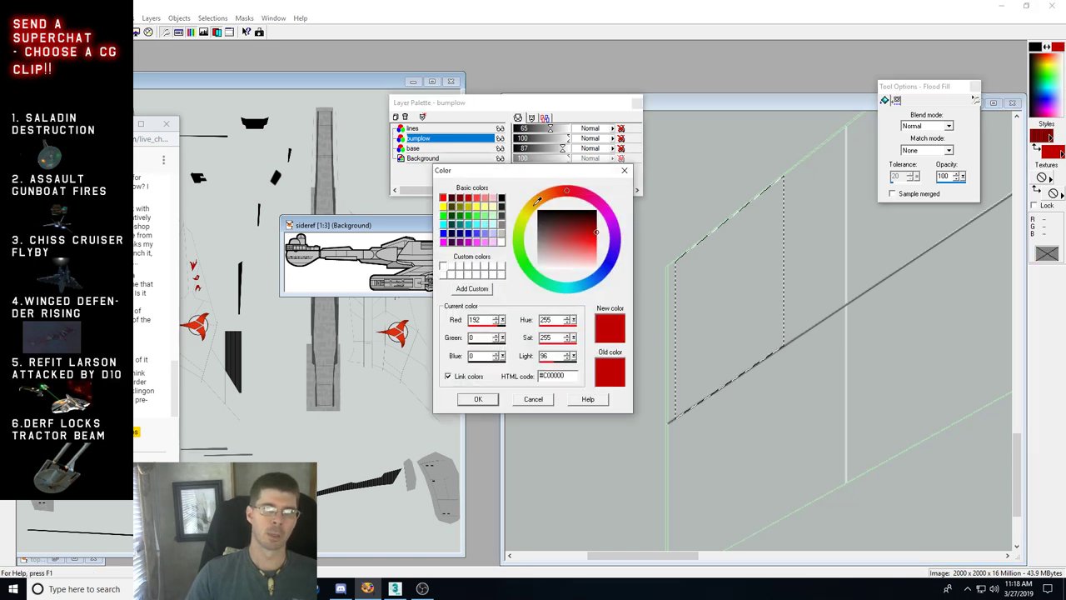
left_click(501, 197)
left_click(478, 398)
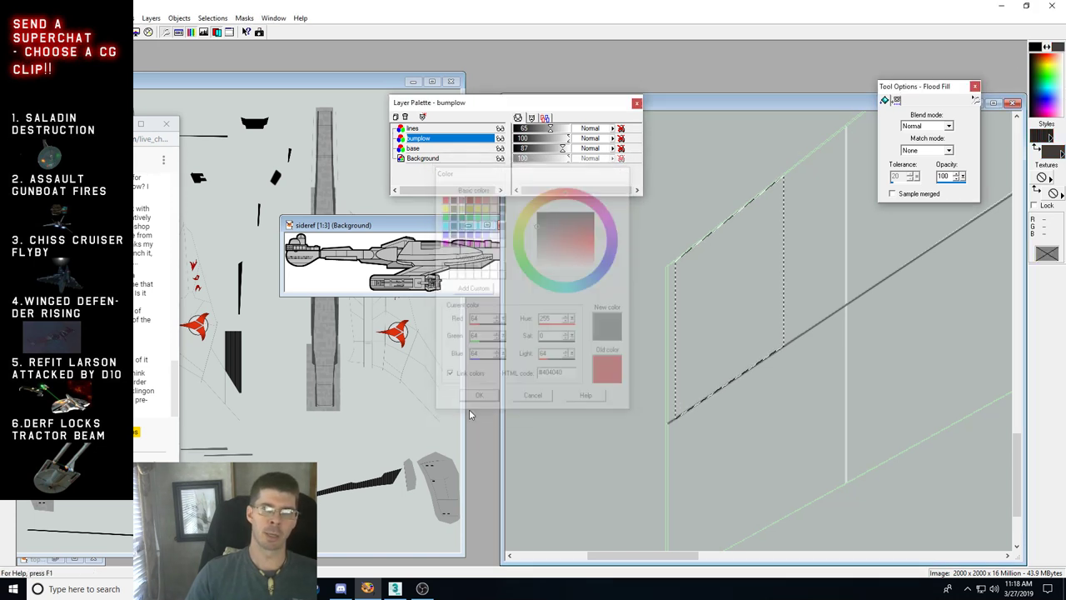
left_click(755, 306)
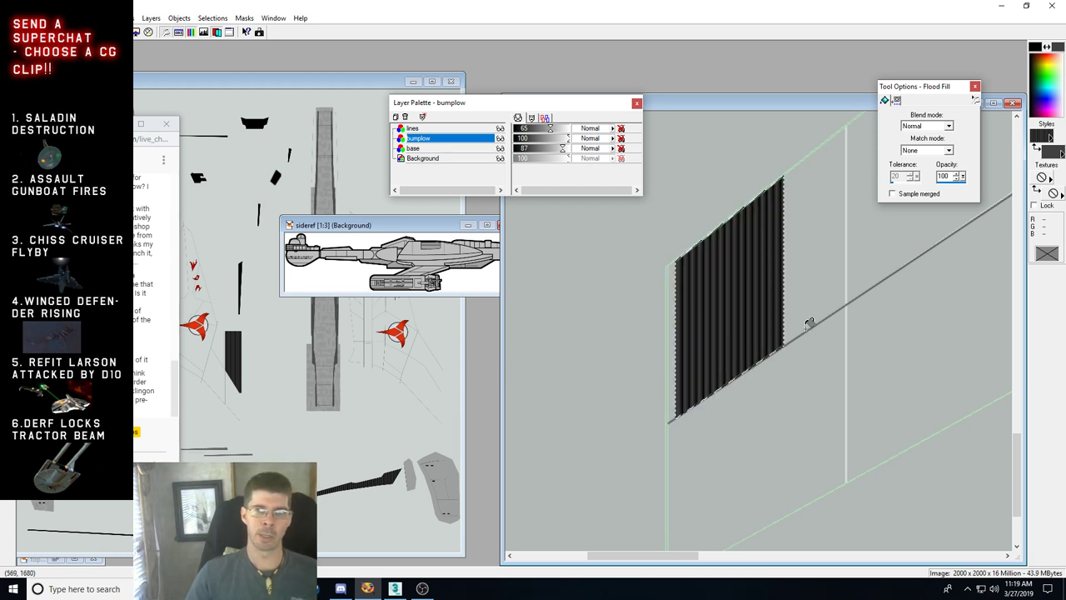
key("ctrl+d")
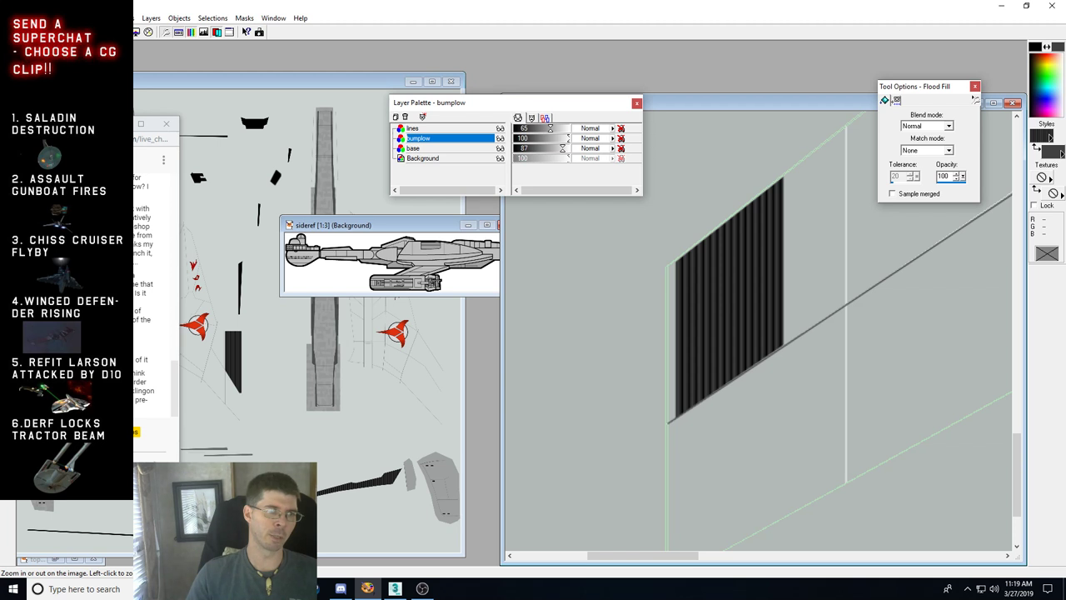
Step: Examine the striped wing panel in relation to the surrounding panel lines and hull mesh at 1:1 zoom
key("z")
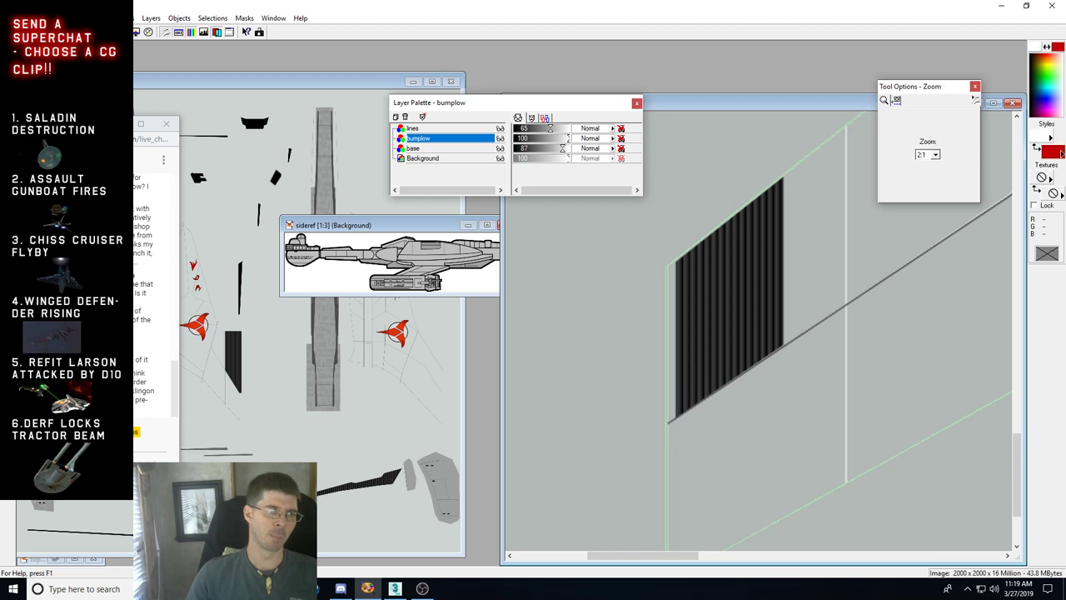
right_click(751, 273)
left_click(798, 348)
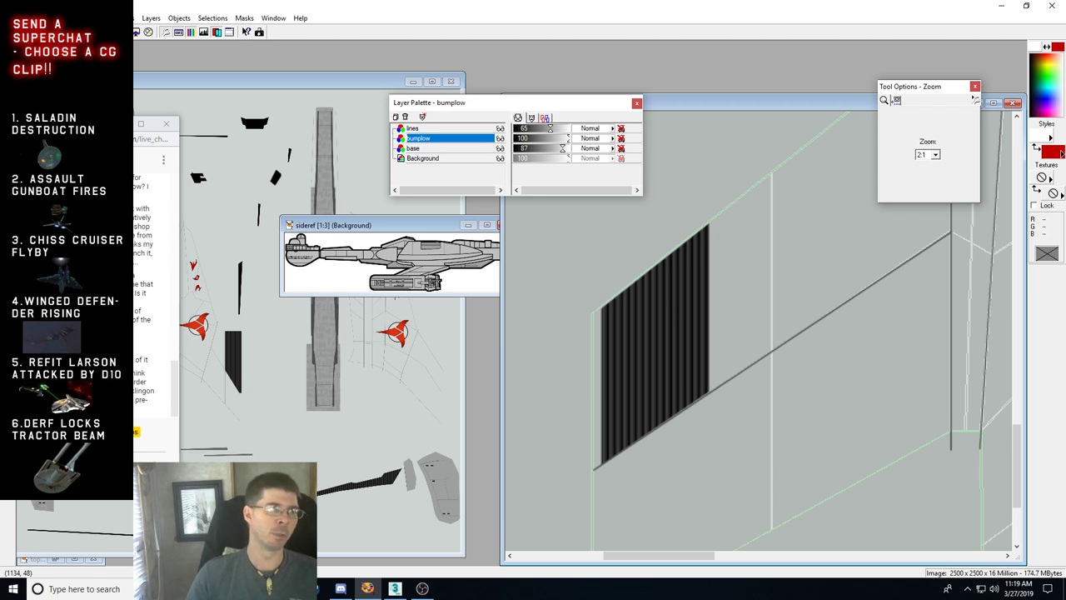
key("f")
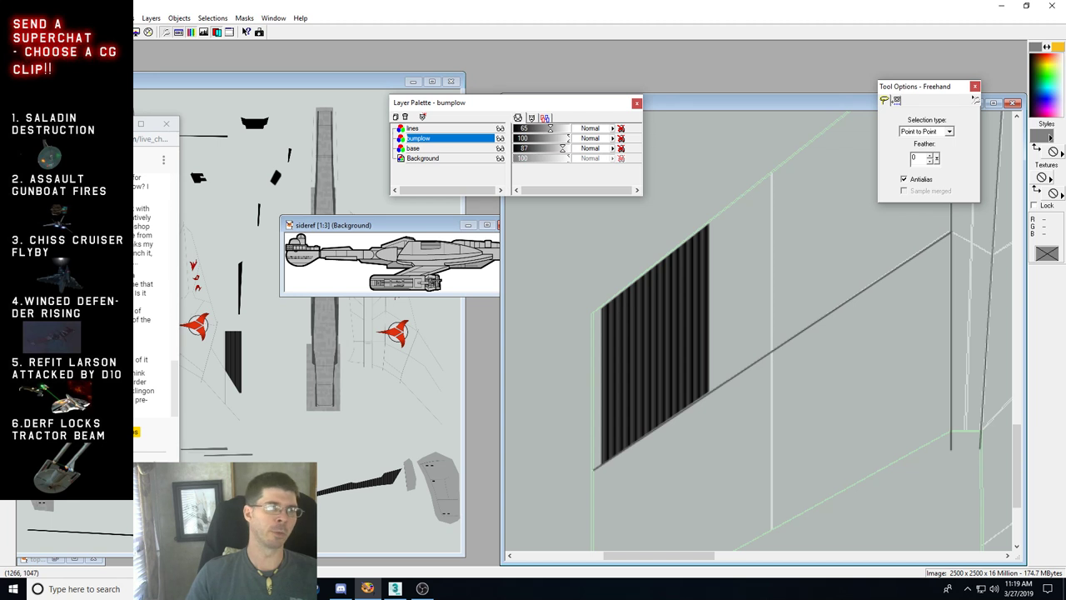
key("z")
right_click(878, 425)
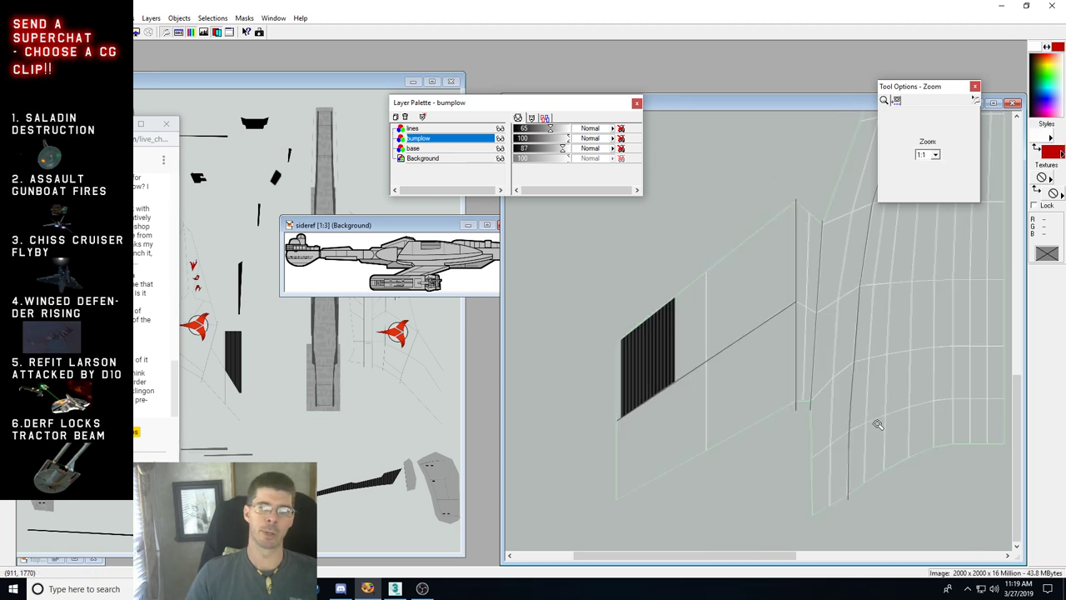
left_click(773, 376)
right_click(756, 315)
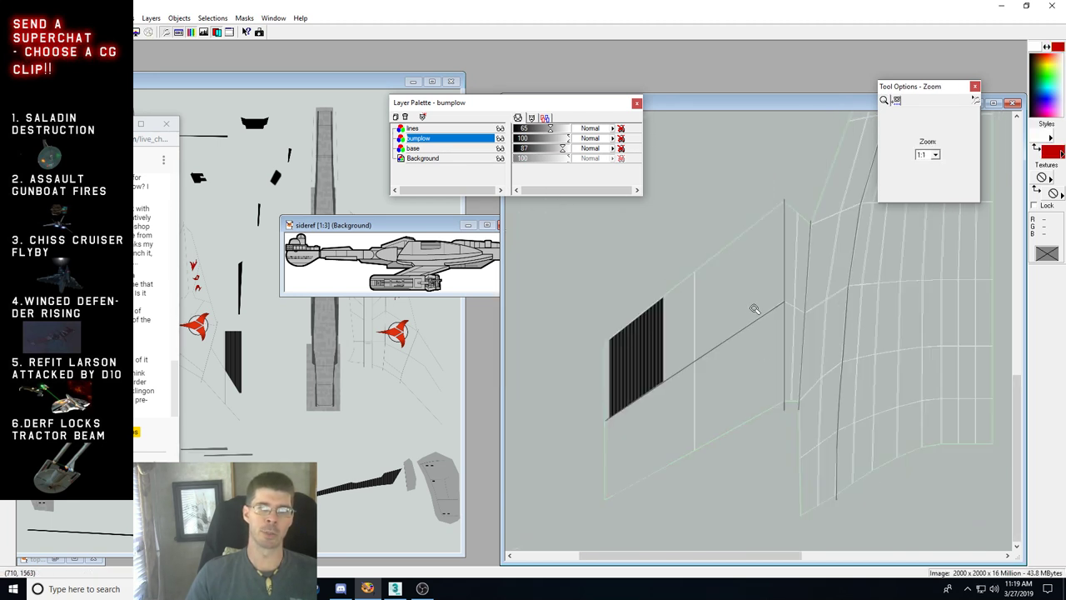
Step: Compare the striped wing panel area at 2:1 zoom with the wing on the 3ds Max model, then return to the mainhull_bump texture
left_click(759, 301)
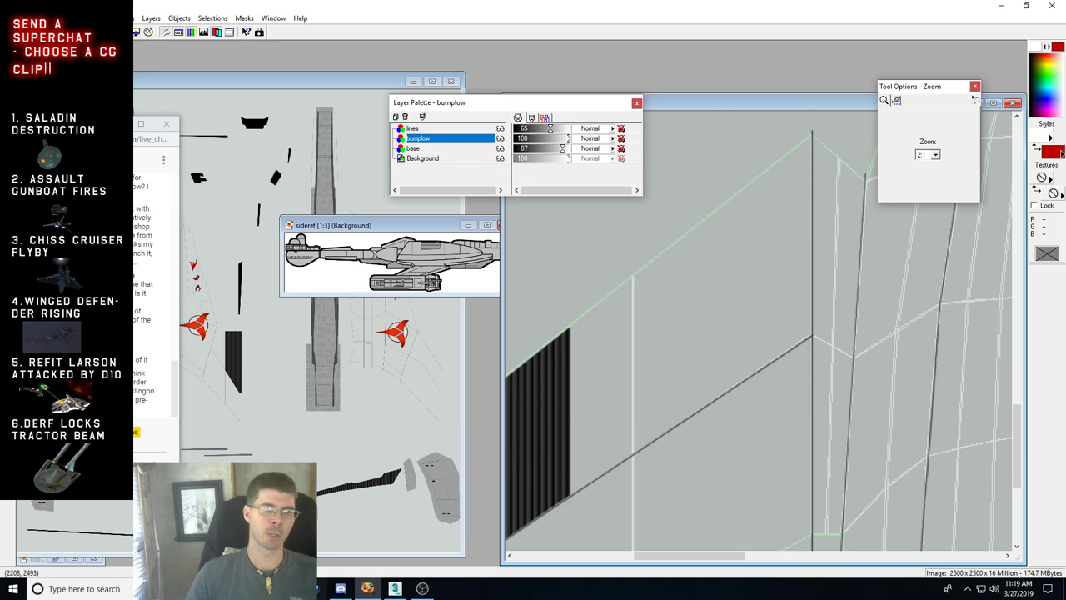
mouse_move(319, 583)
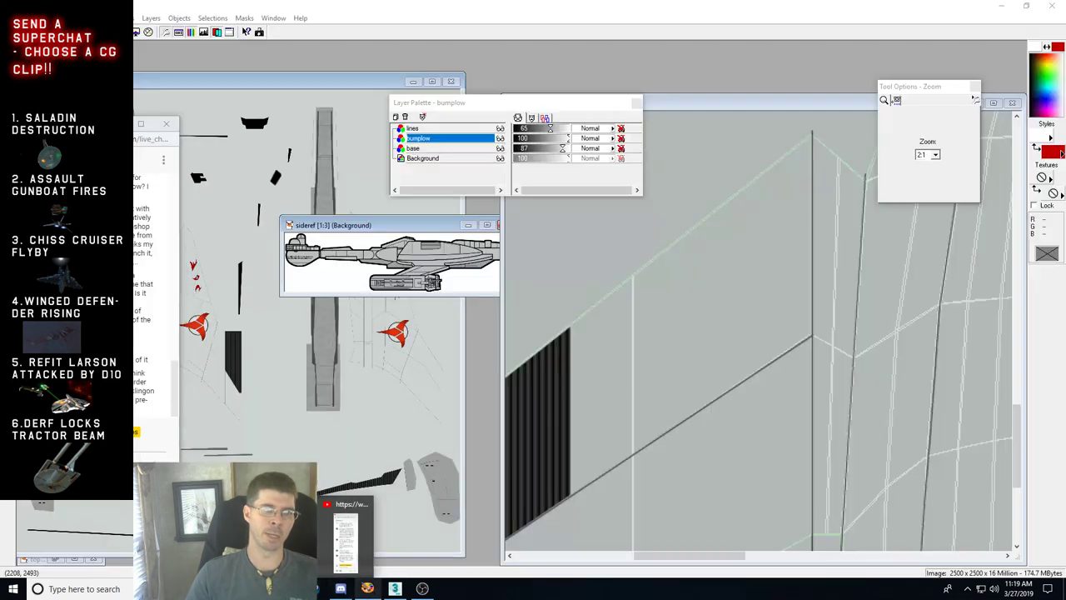
left_click(395, 588)
middle_click_drag(567, 293, 554, 312, "alt")
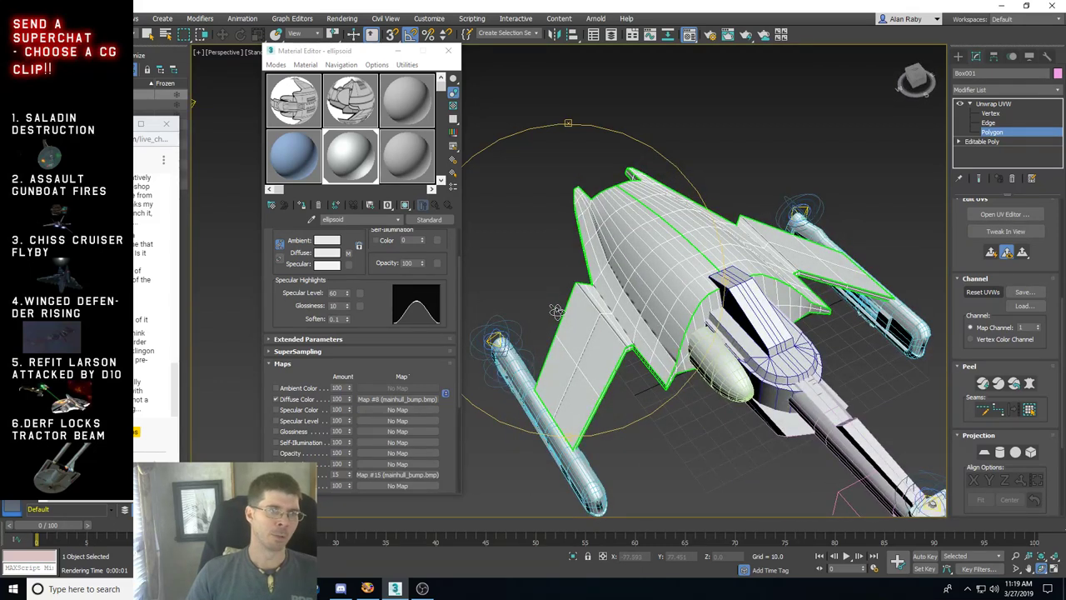
left_click(367, 588)
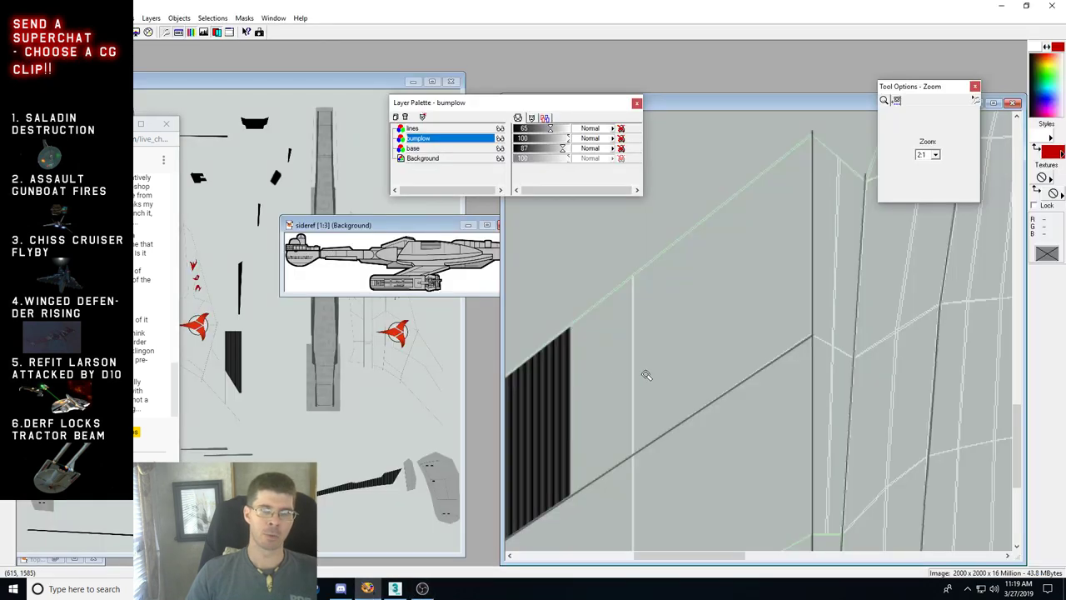
Step: Target the lines layer, check the wing panel lines in the topref drawing, and rearrange the sideref and mainhull_bump windows in a cleared workspace
left_click(417, 129)
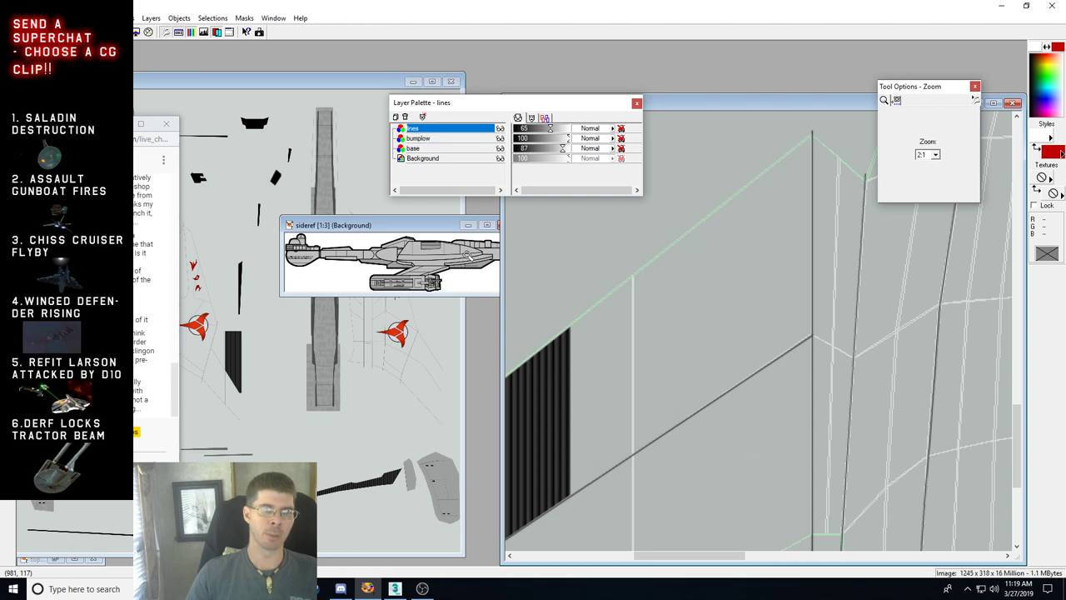
left_click_drag(425, 228, 334, 212)
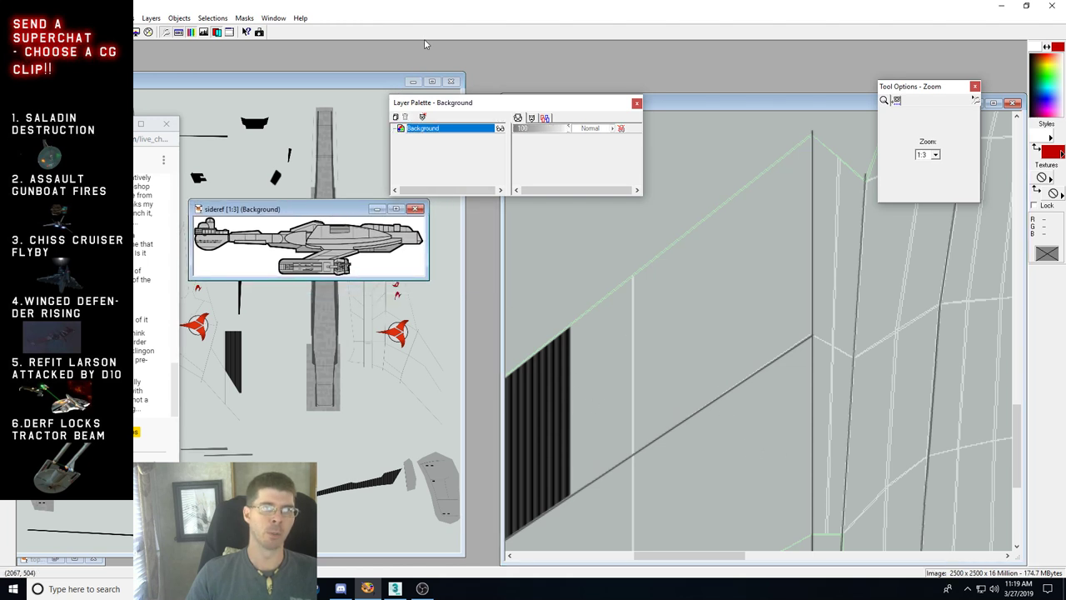
left_click(410, 82)
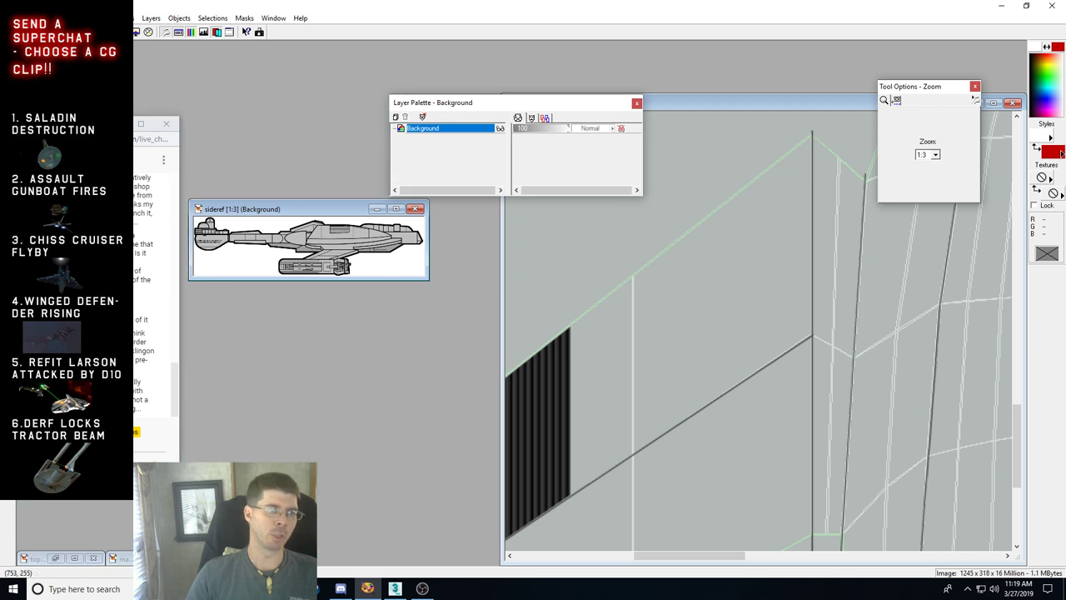
left_click(52, 558)
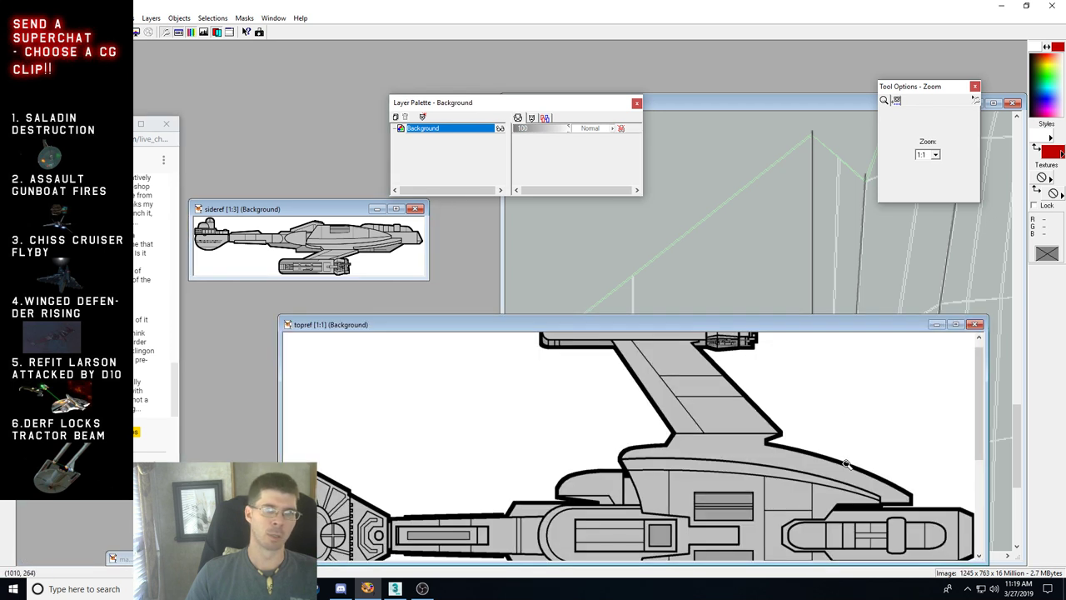
left_click(936, 324)
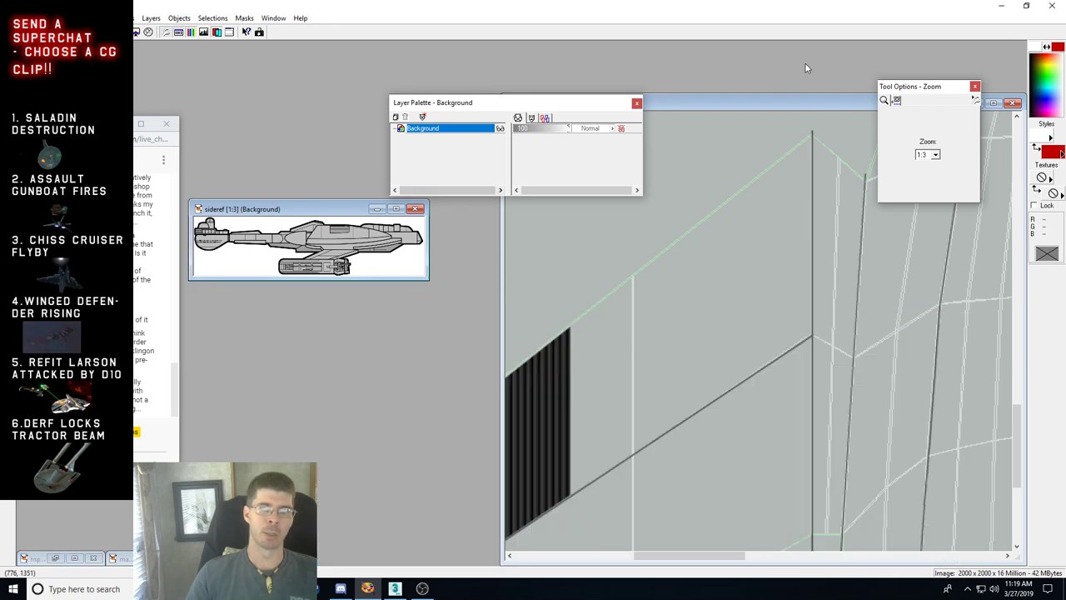
left_click_drag(781, 104, 761, 91)
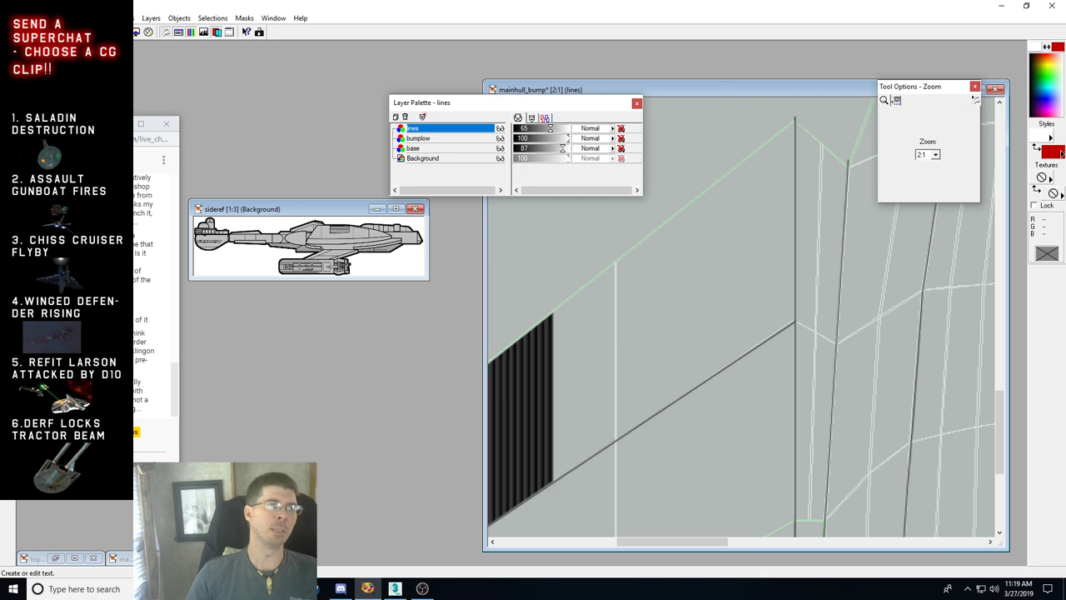
Step: Draw a 1-pixel black vertical line on the lines layer along the mesh edge, from the wing's upper outline to the diagonal panel line
key("d")
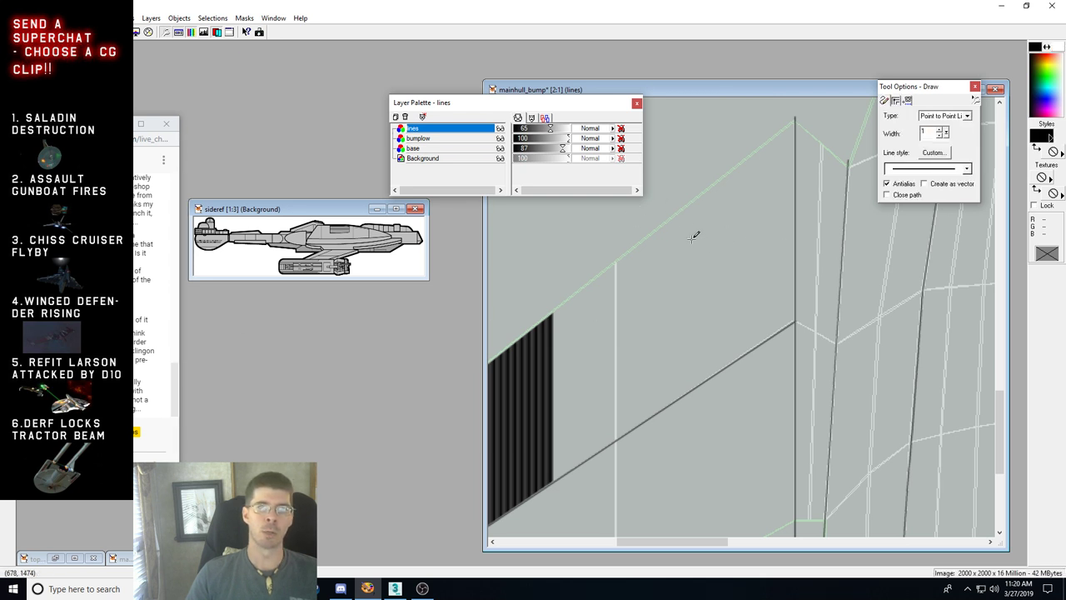
left_click(614, 249)
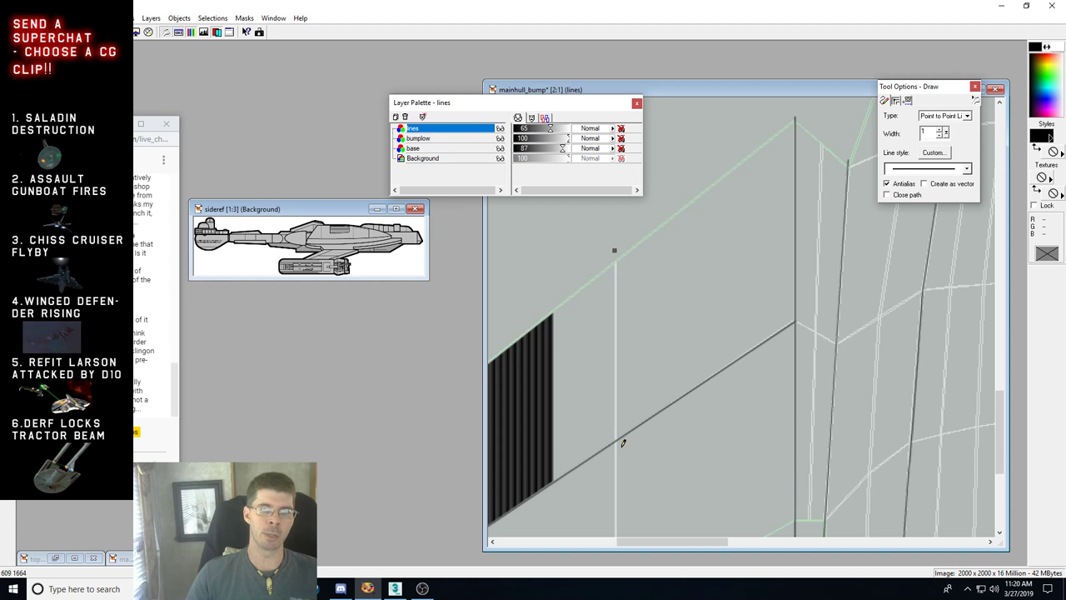
double_click(617, 437)
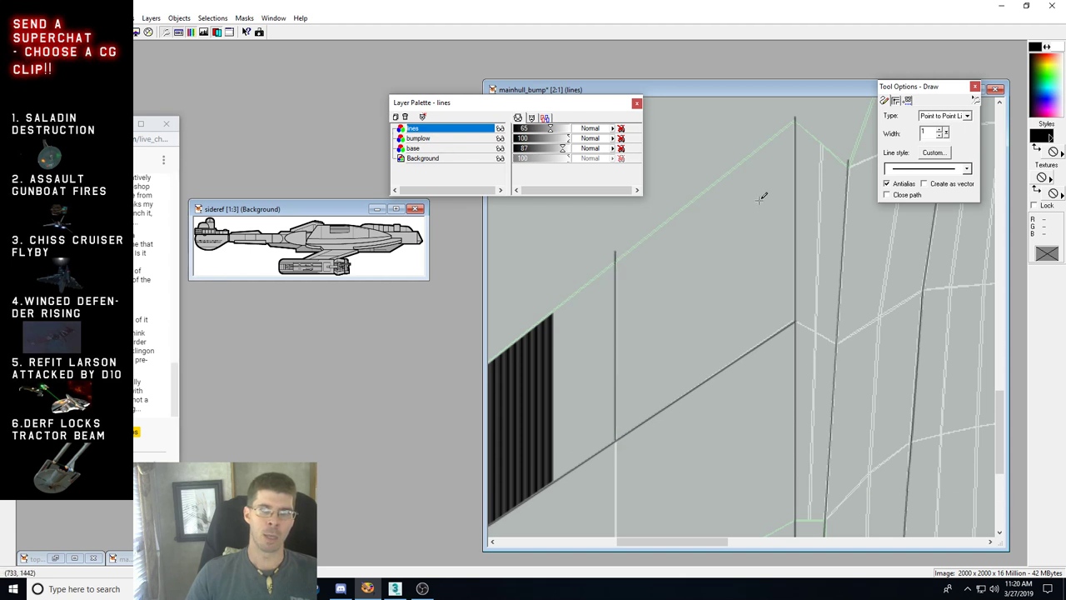
Step: Add a layer named lightlines above the lines layer and set its opacity to 48
scroll(742, 333, "down", 3)
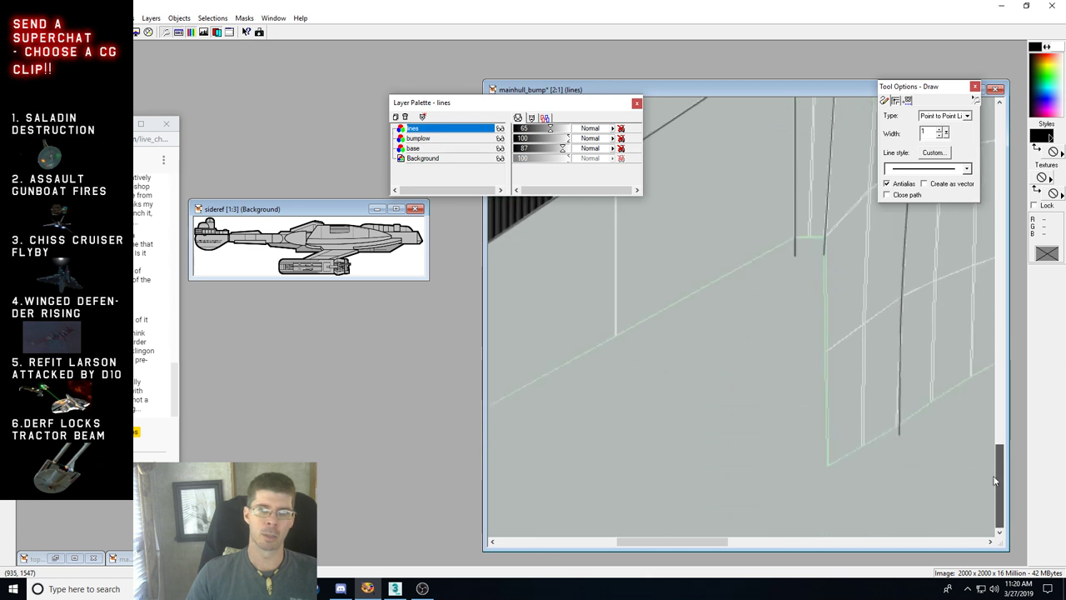
left_click_drag(723, 552, 703, 558)
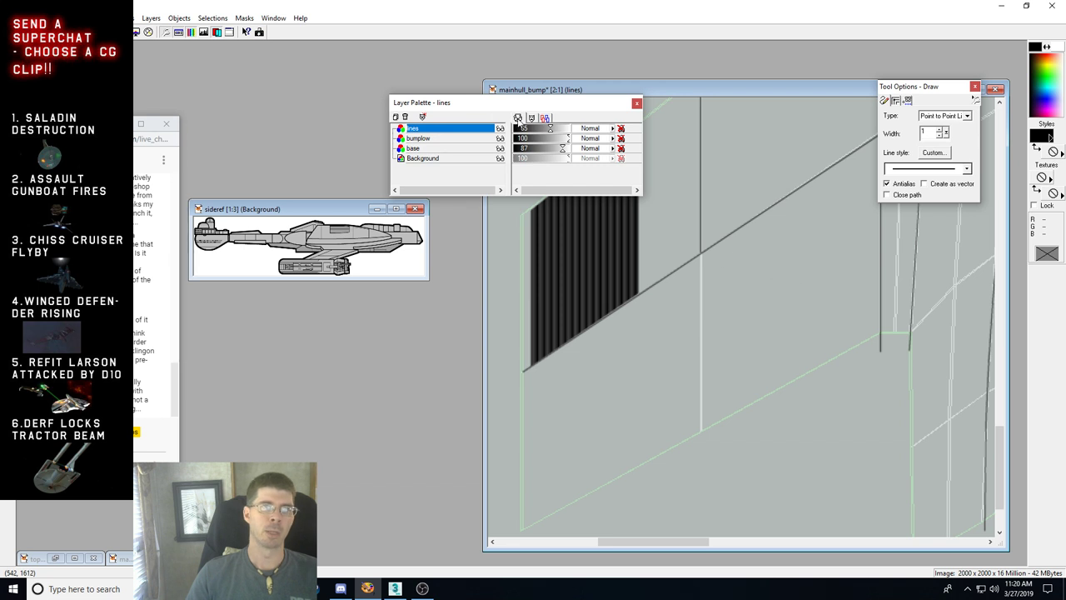
left_click(396, 116)
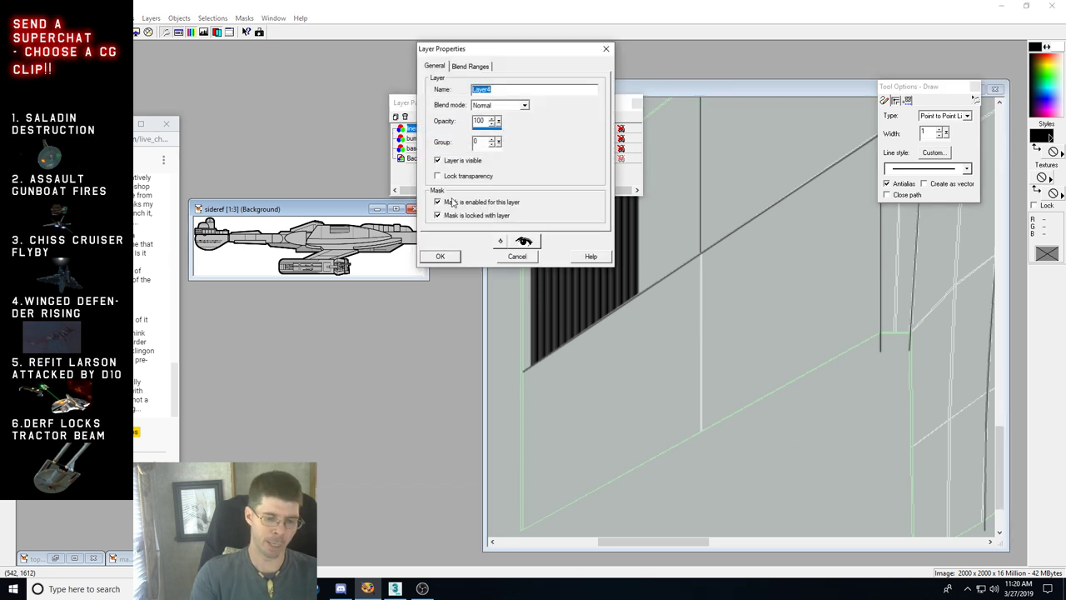
type("lightlines")
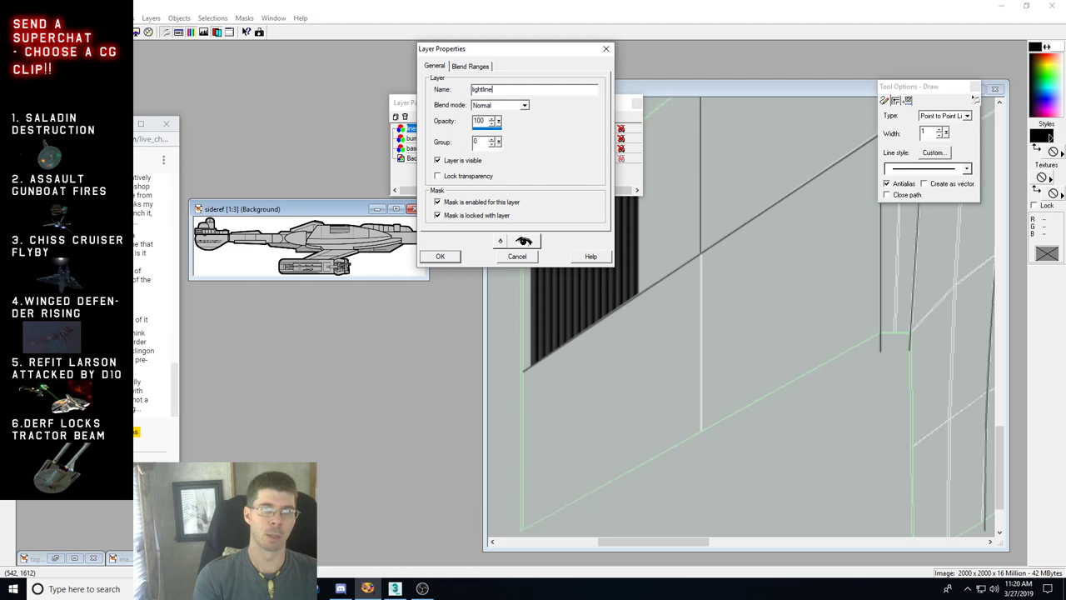
key("Return")
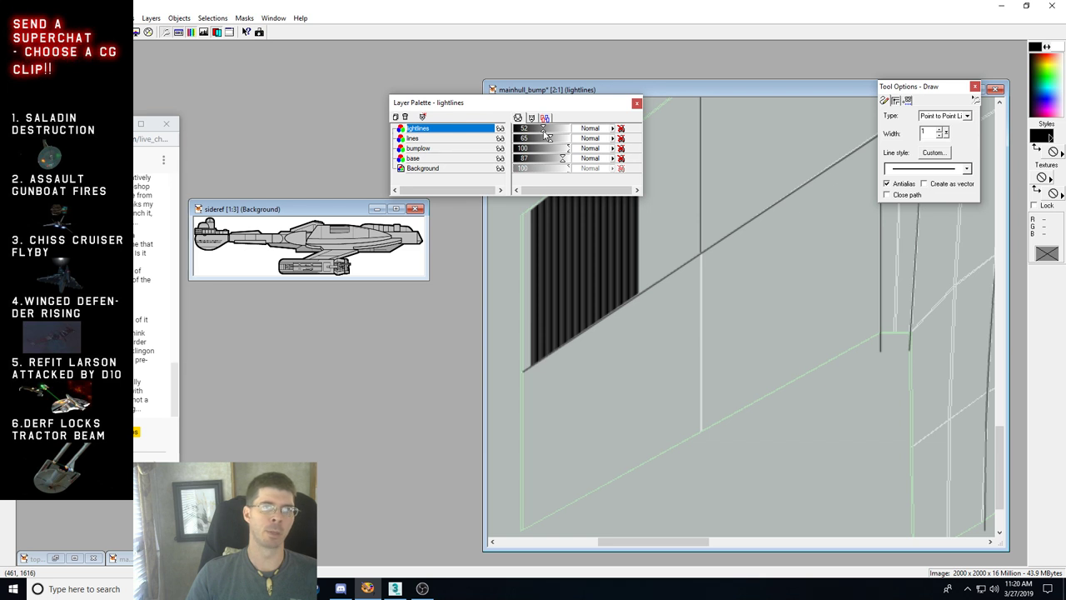
left_click_drag(544, 132, 539, 130)
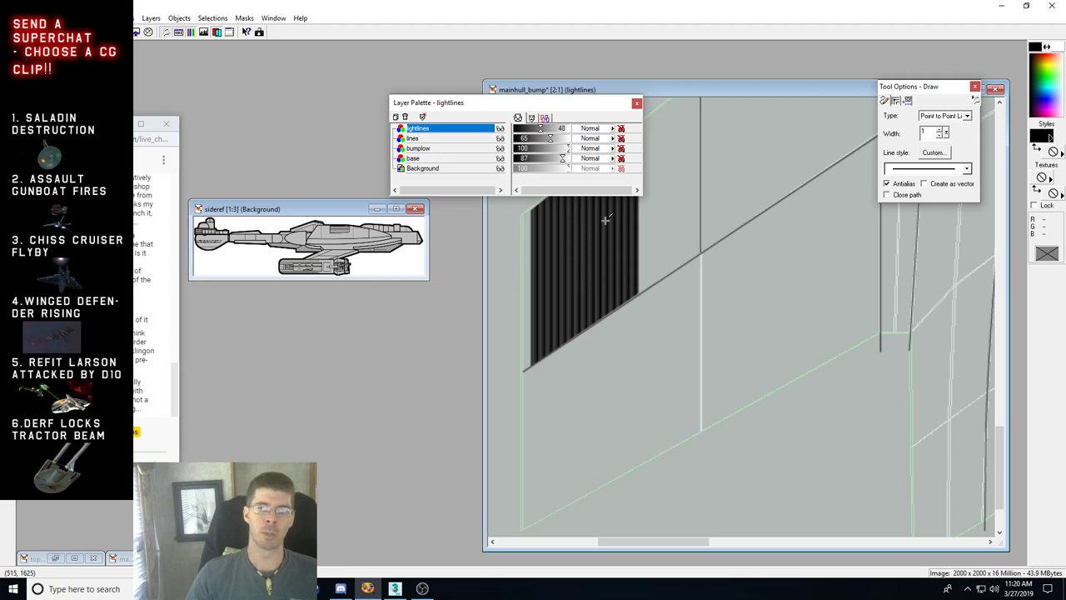
Step: Draw a diagonal line on the lightlines layer just inside the wing's lower green outline, across the wing's full length
left_click(880, 327)
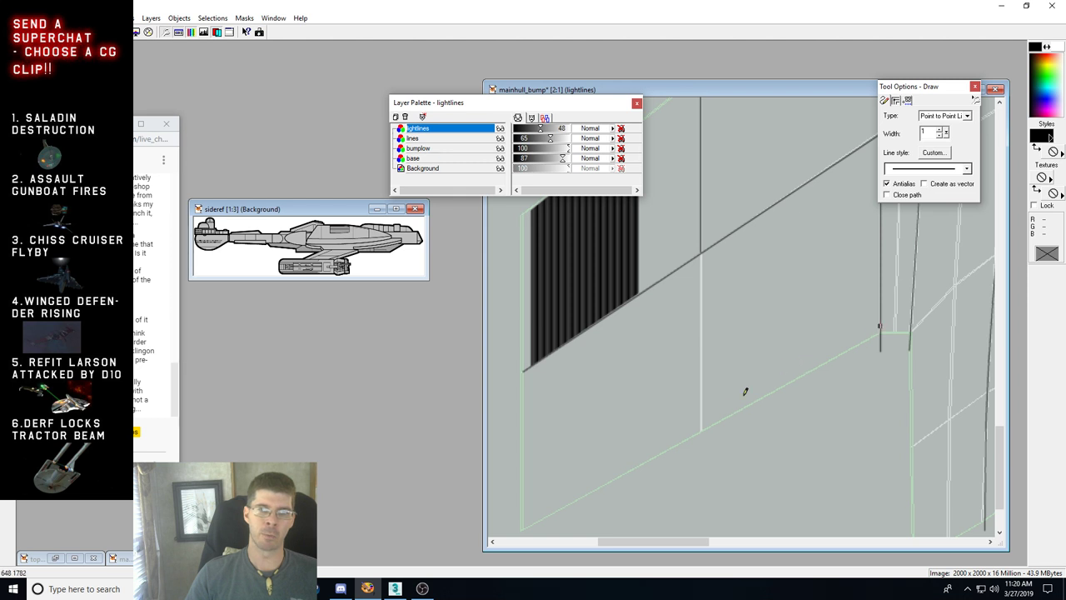
left_click(512, 517)
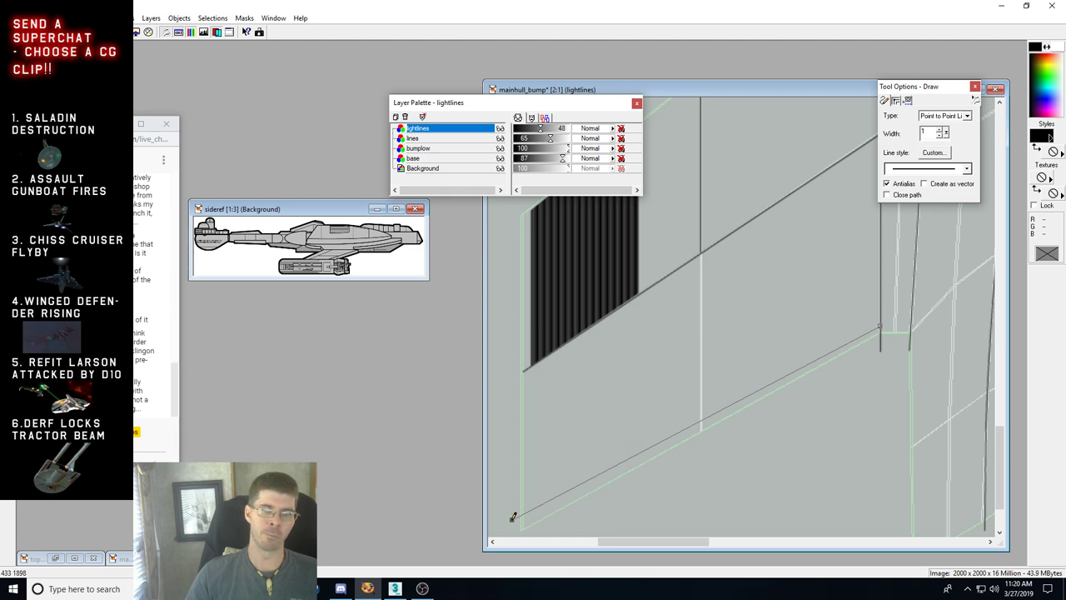
mouse_move(512, 517)
left_mouse_down()
mouse_move(463, 511)
mouse_move(536, 515)
left_mouse_up()
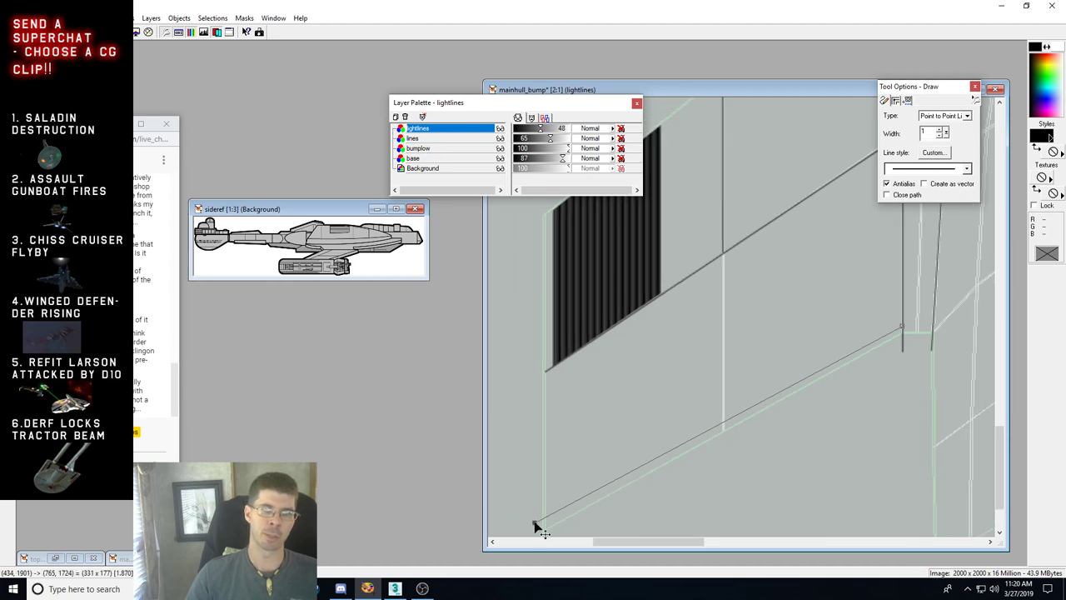
double_click(536, 523)
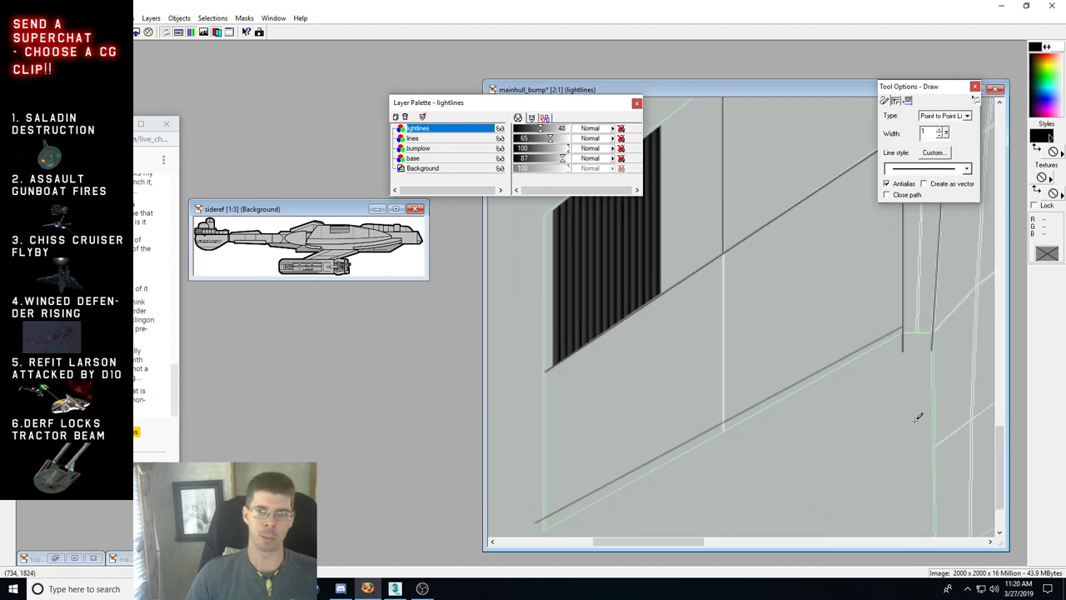
Step: Draw a diagonal line just inside the wing's upper green outline, from the wing root's vertical line to the striped panel's edge
left_click_drag(1002, 436, 1016, 383)
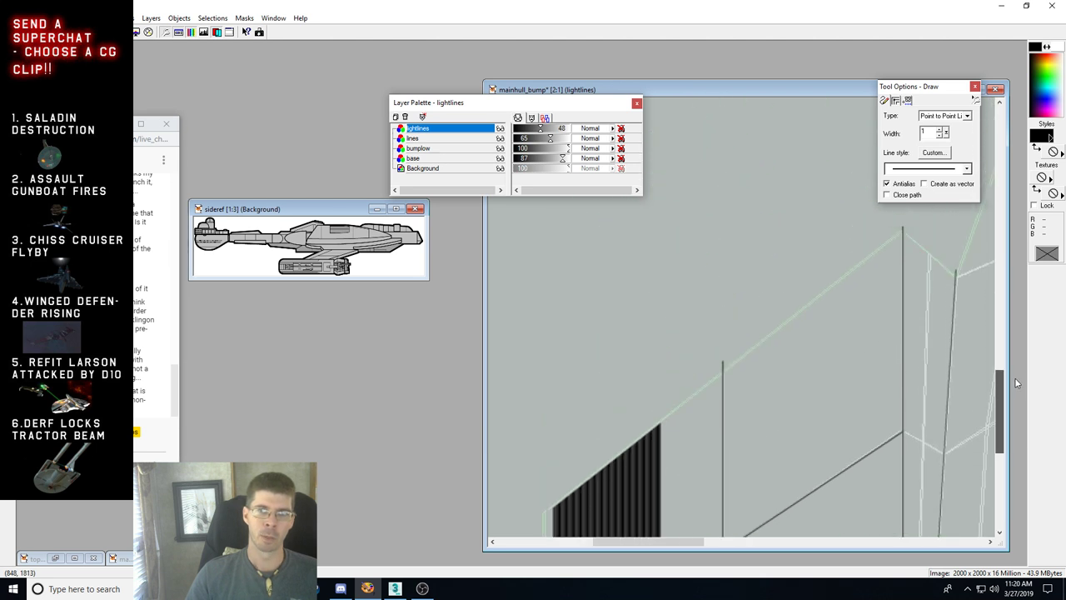
left_click(903, 240)
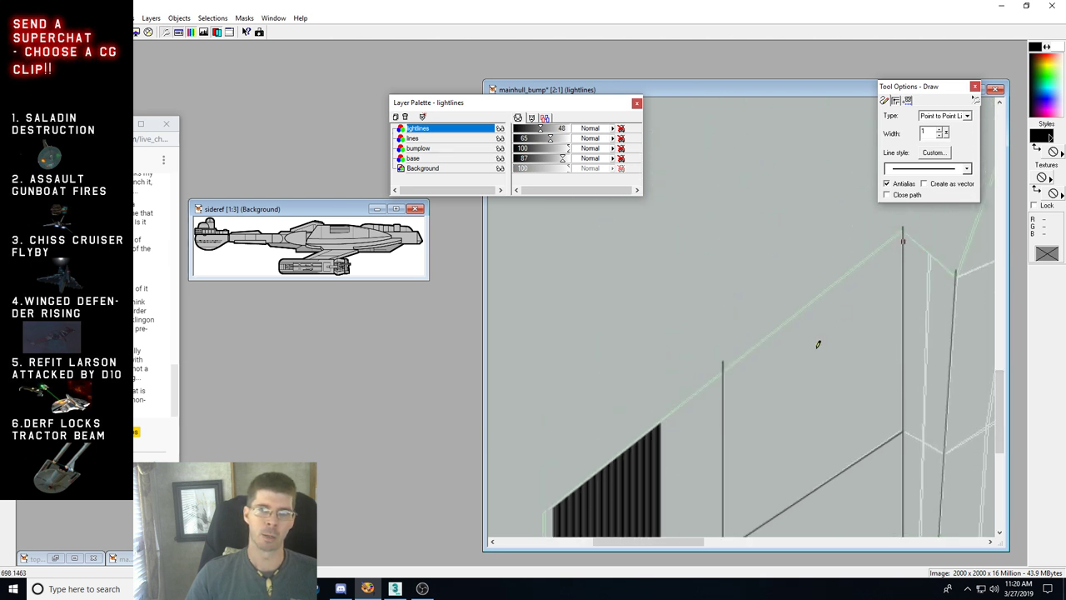
left_click(663, 429)
left_click(660, 442)
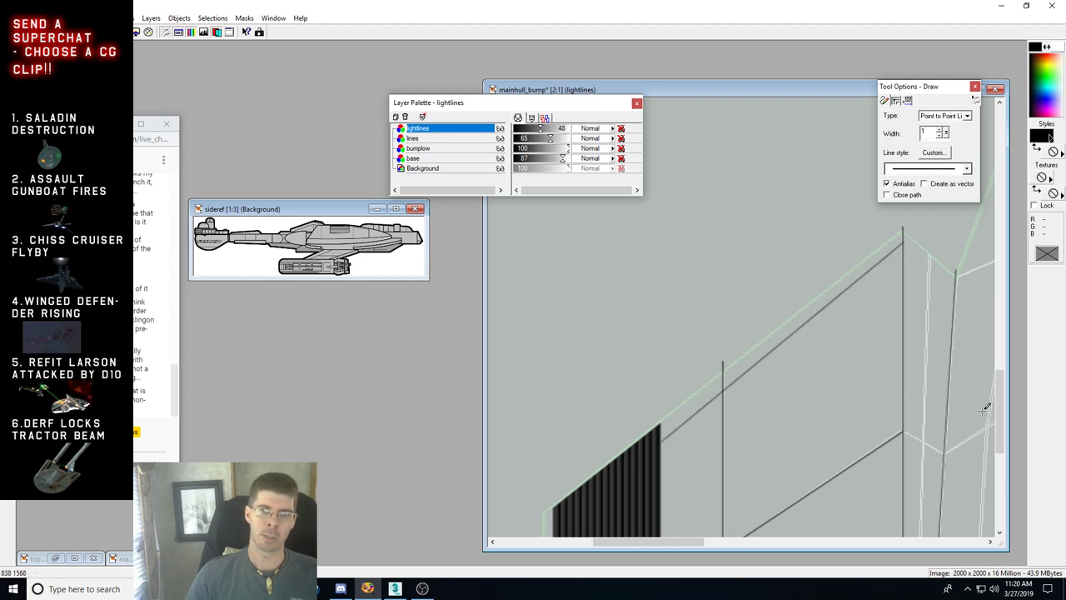
Step: Draw a vertical line about 137 pixels long beside the striped panel, between the upper light line and the middle diagonal line
left_click_drag(1001, 415, 991, 463)
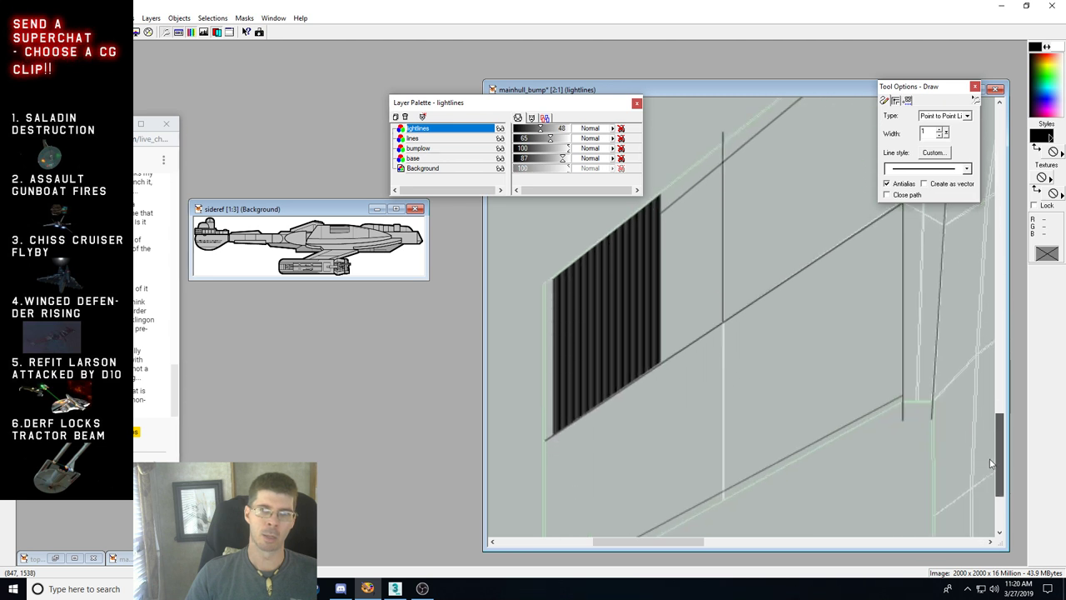
left_click(675, 200)
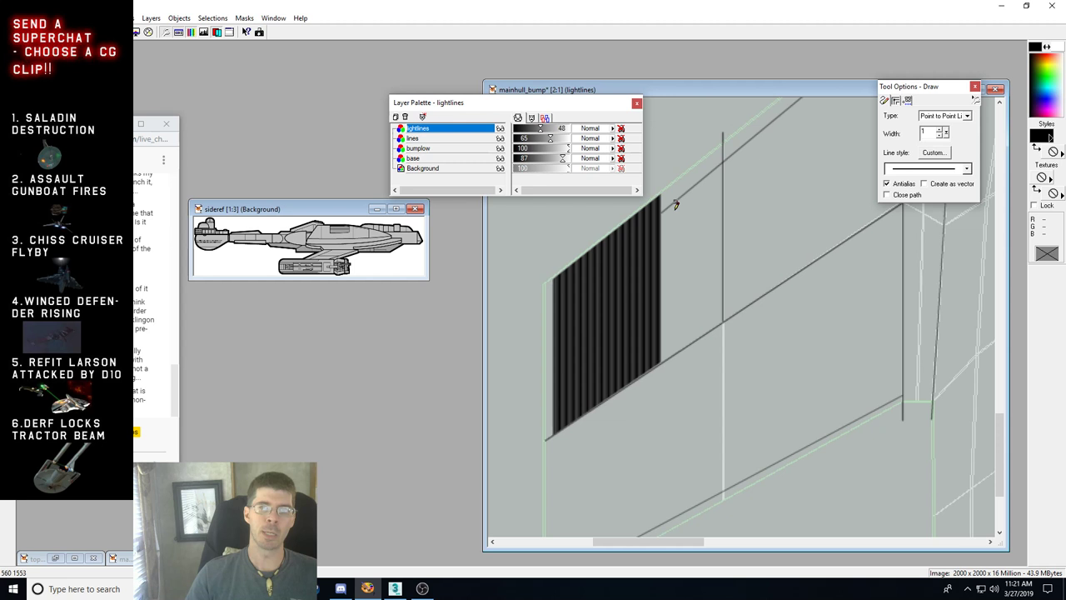
left_click(674, 349)
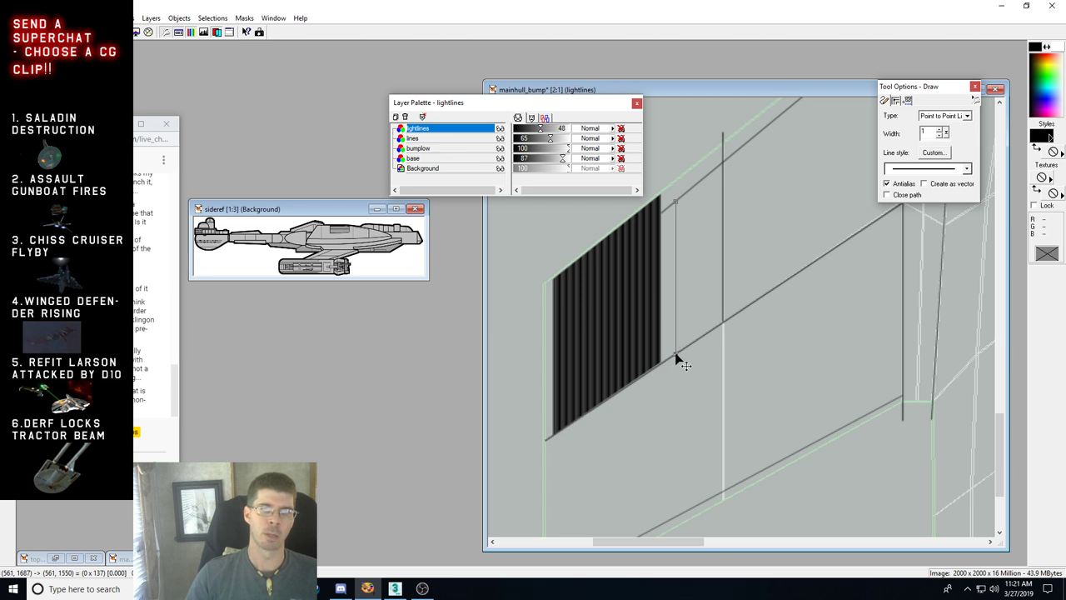
left_click(677, 358)
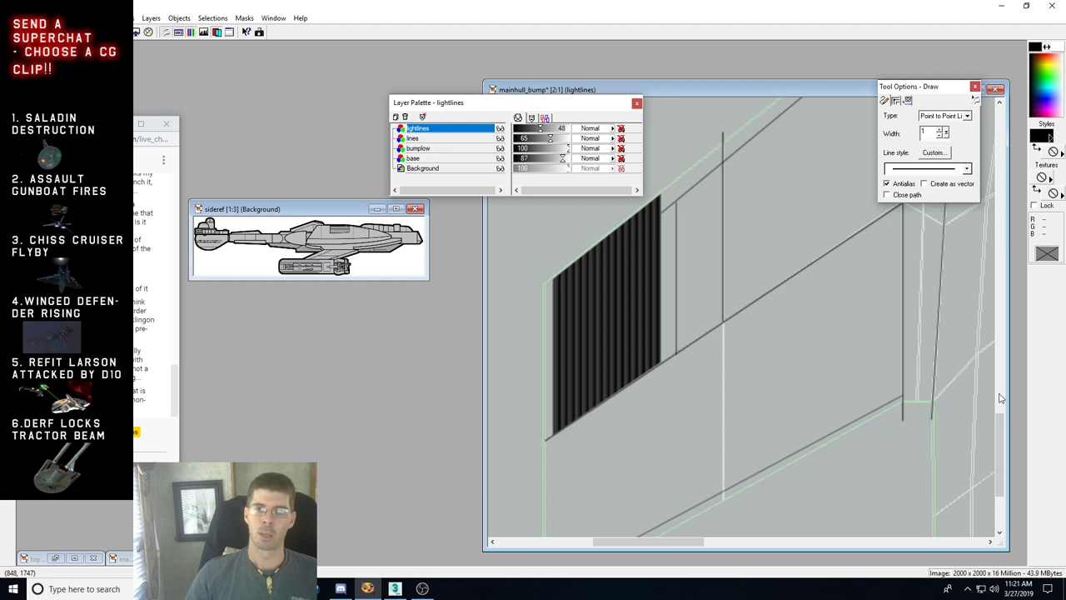
Step: Draw a vertical line about 135 pixels long below the striped panel, from the middle diagonal line to the lower light line
mouse_move(1003, 419)
left_mouse_down()
mouse_move(1004, 452)
mouse_move(1004, 416)
mouse_move(1005, 438)
left_mouse_up()
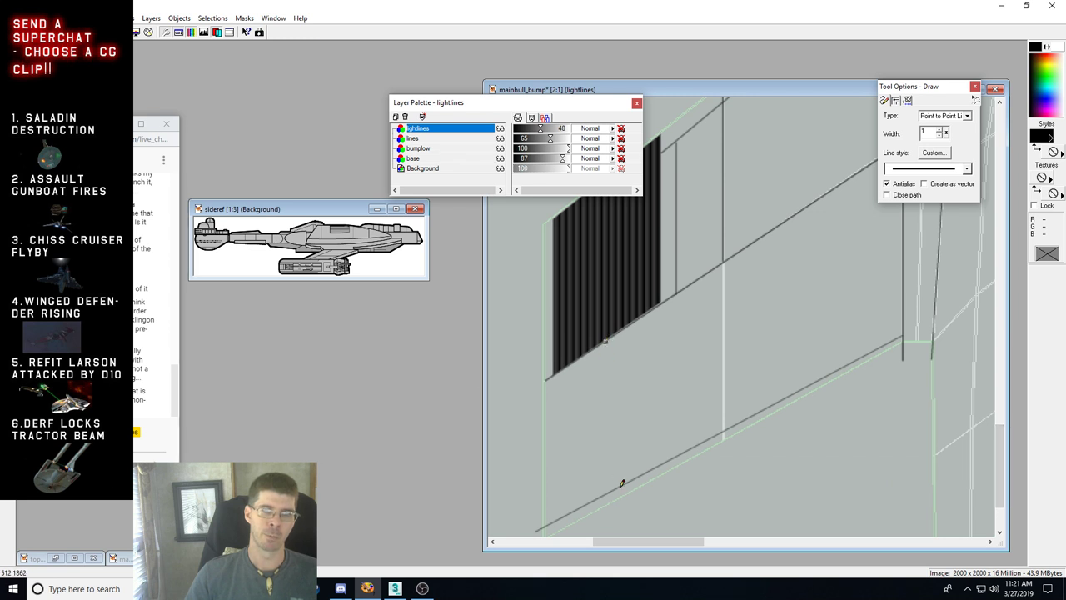
left_click(607, 491)
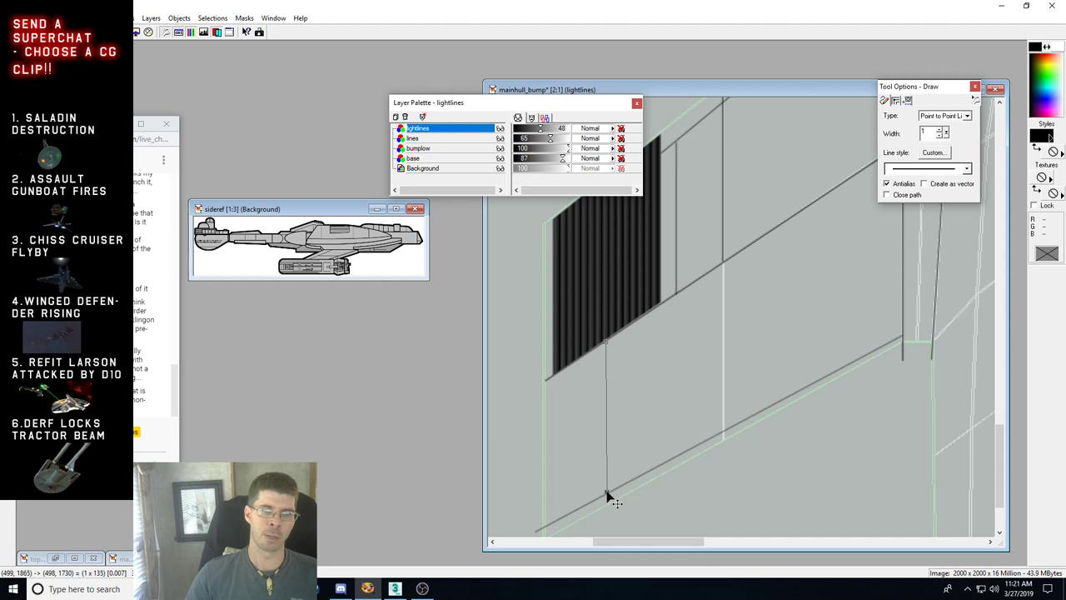
left_click_drag(607, 492, 605, 492)
double_click(606, 492)
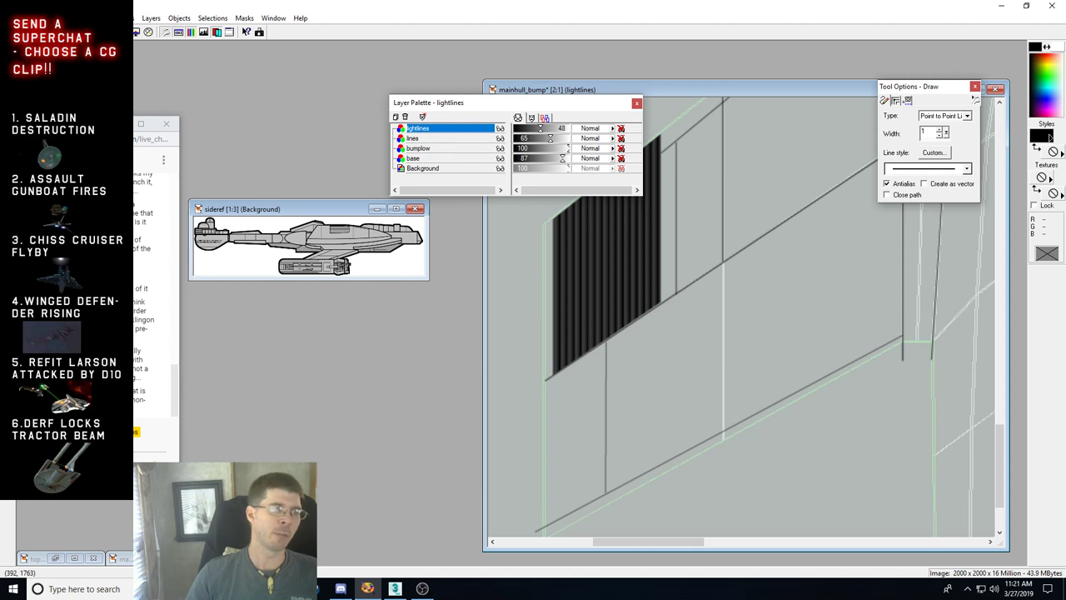
key("z")
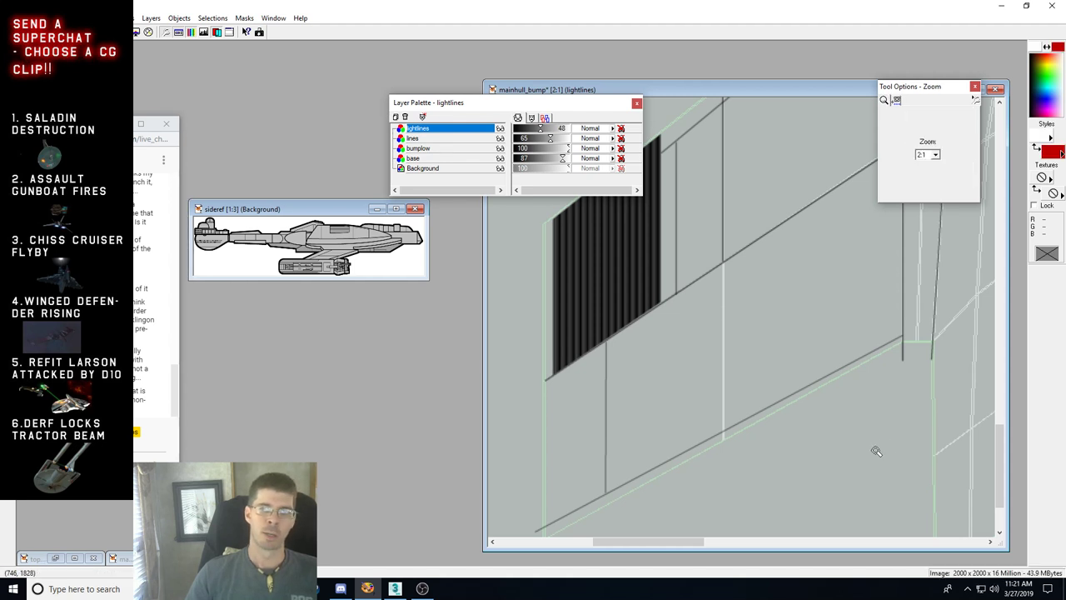
right_click(747, 399)
left_click(734, 431)
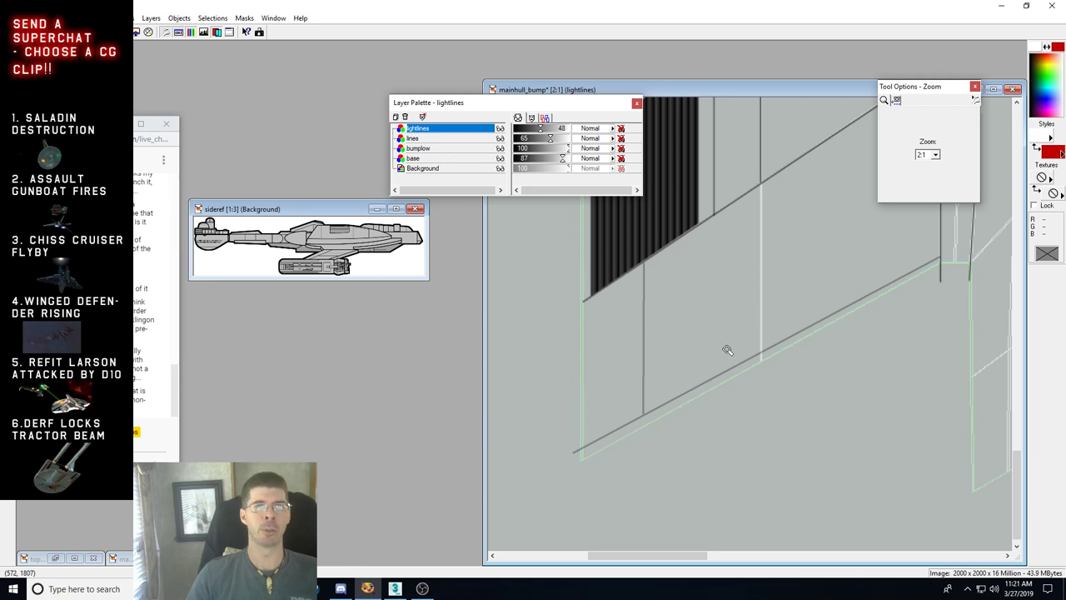
right_click(727, 350)
left_click(760, 415)
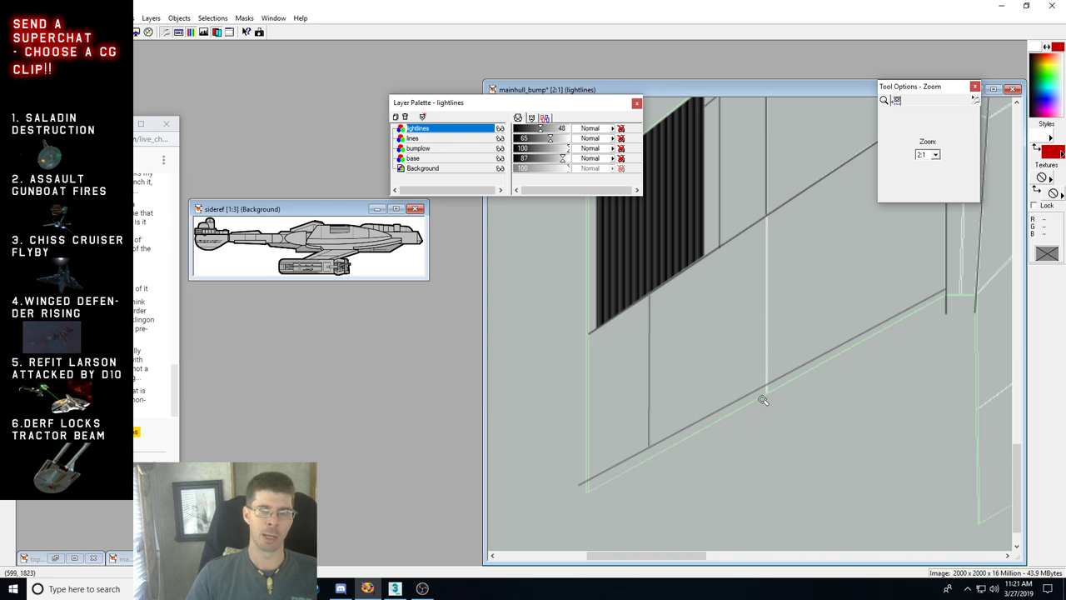
right_click(761, 400)
left_click(763, 400)
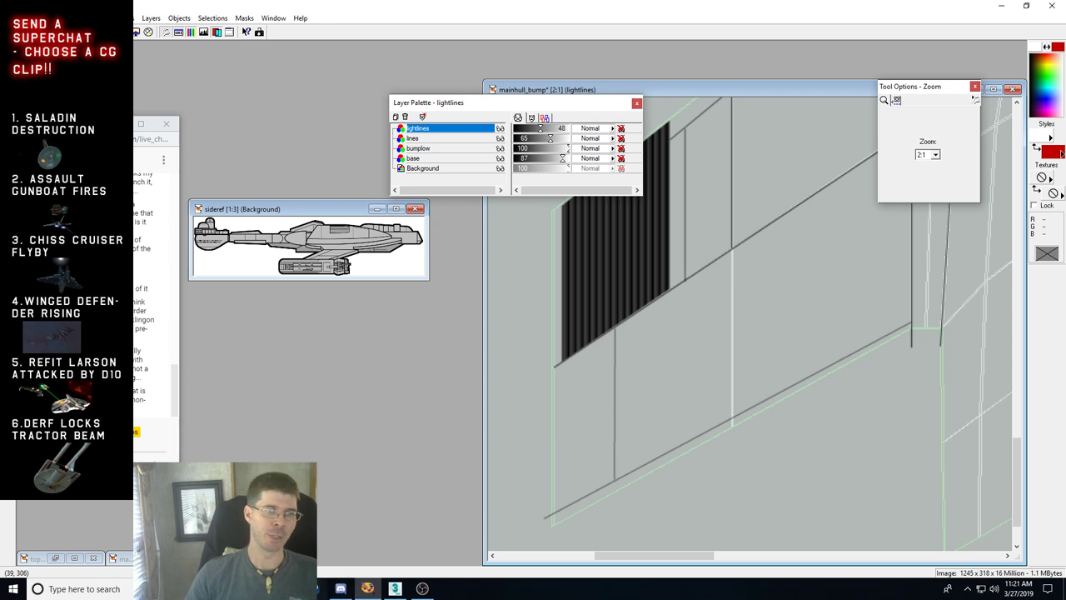
Step: Check the YouTube live dashboard and the streaming software, and return to the mainhull_bump image
left_click(325, 589)
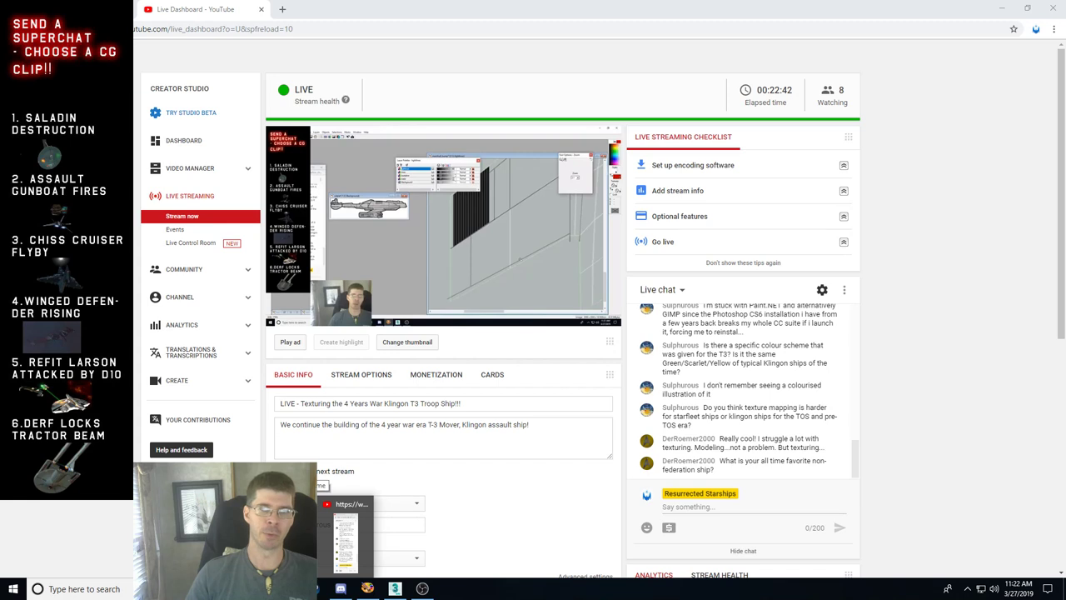
left_click(324, 588)
left_click(423, 588)
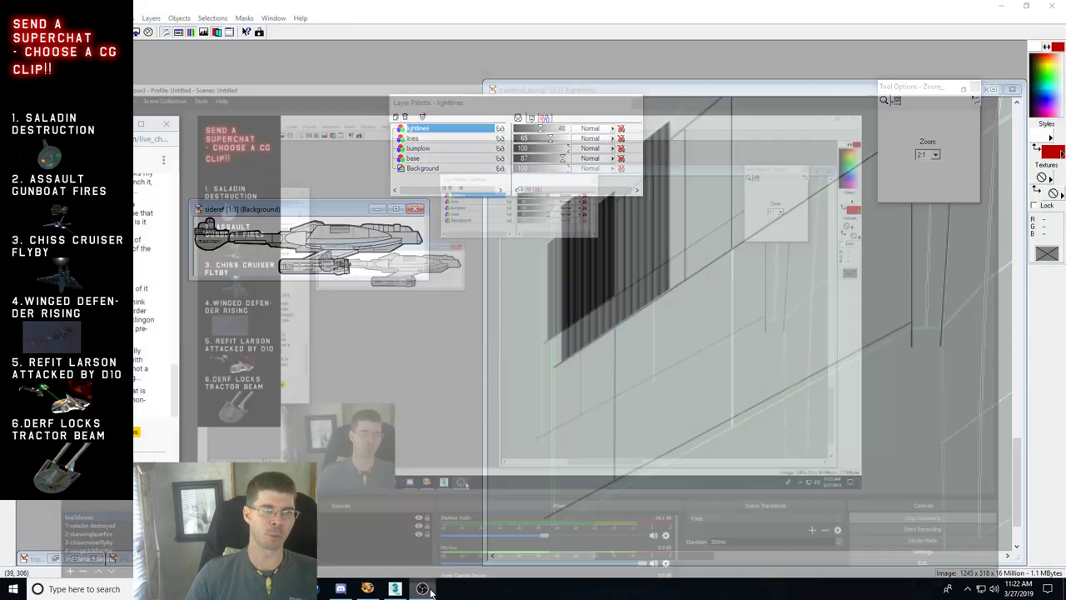
left_click(423, 589)
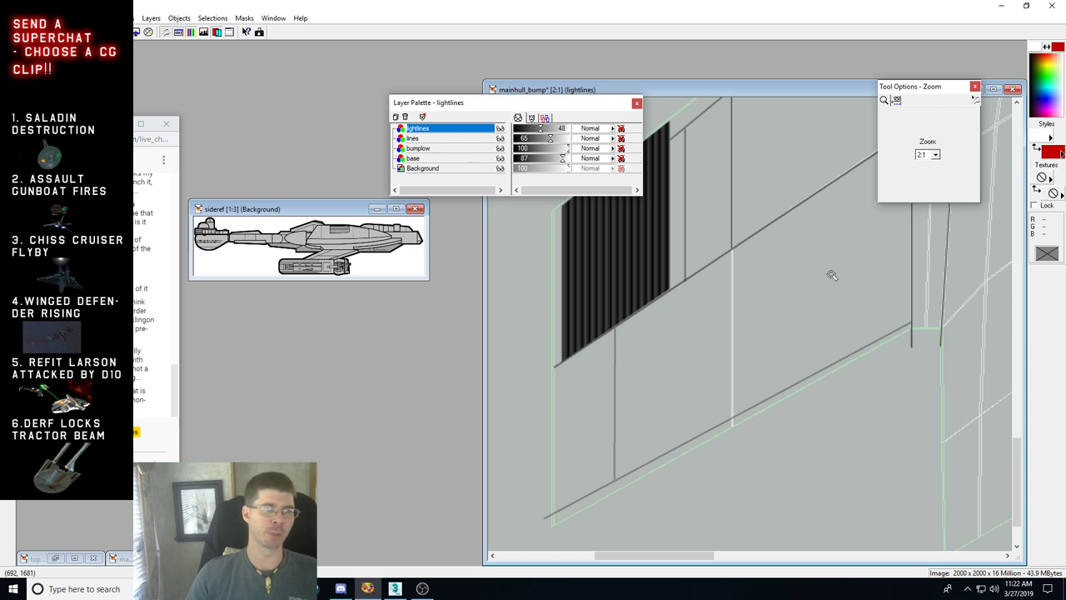
Step: Draw a short diagonal line on the lightlines layer just inside the wing root's upper green outline, joining the two dark root lines
right_click(832, 312)
left_click(804, 371)
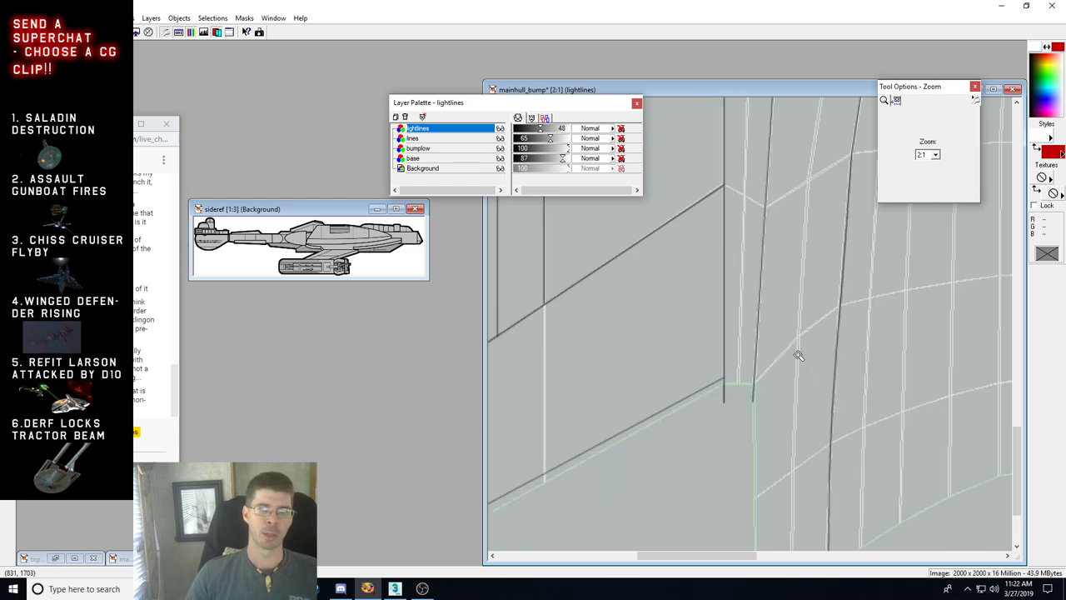
right_click(798, 355)
left_click(706, 427)
right_click(677, 375)
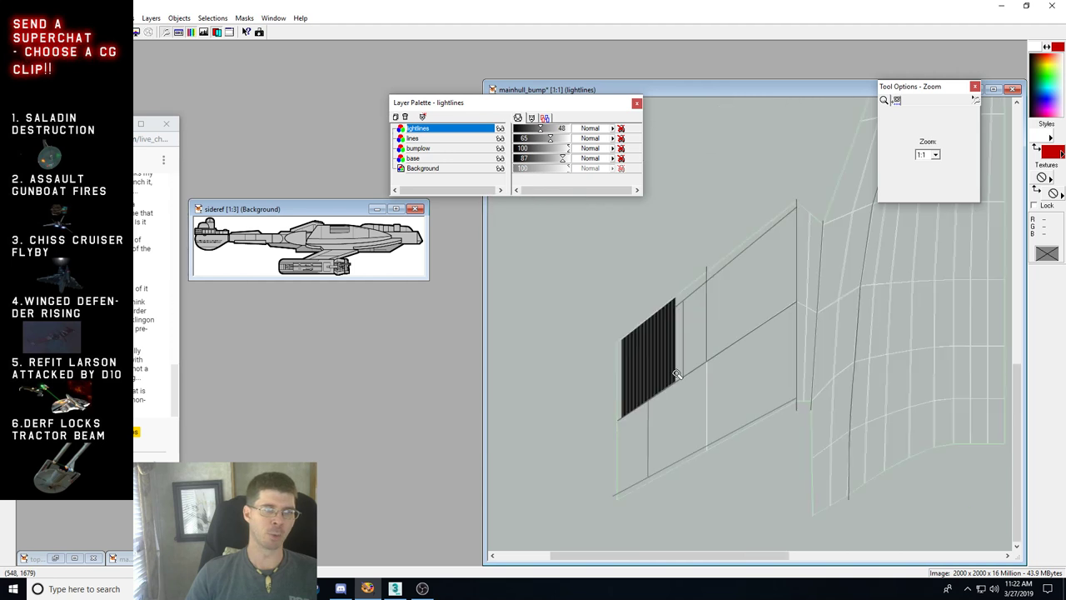
left_click(689, 426)
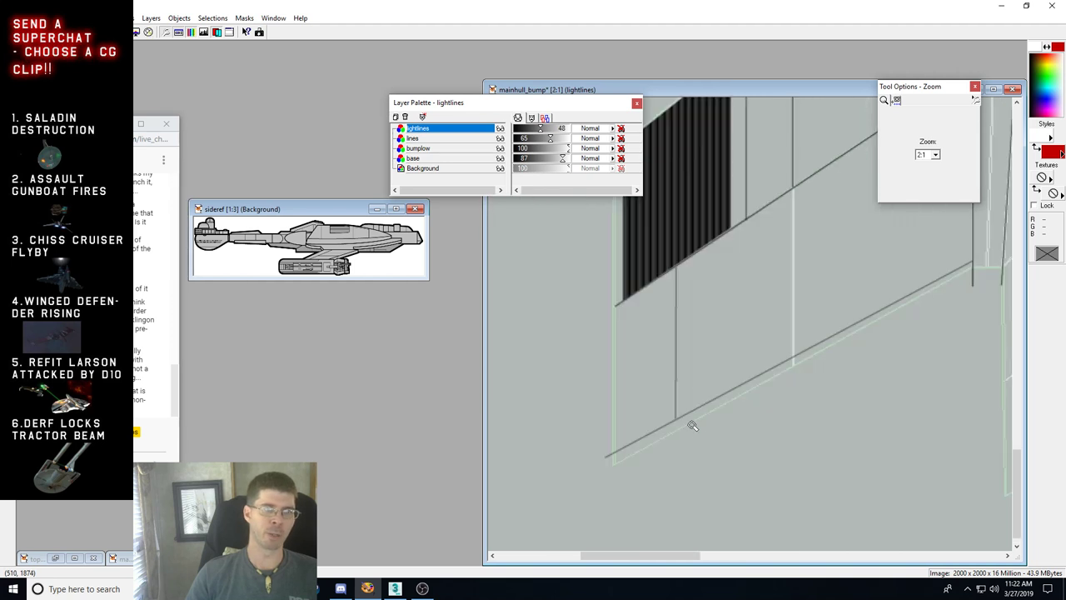
right_click(754, 333)
left_click(817, 344)
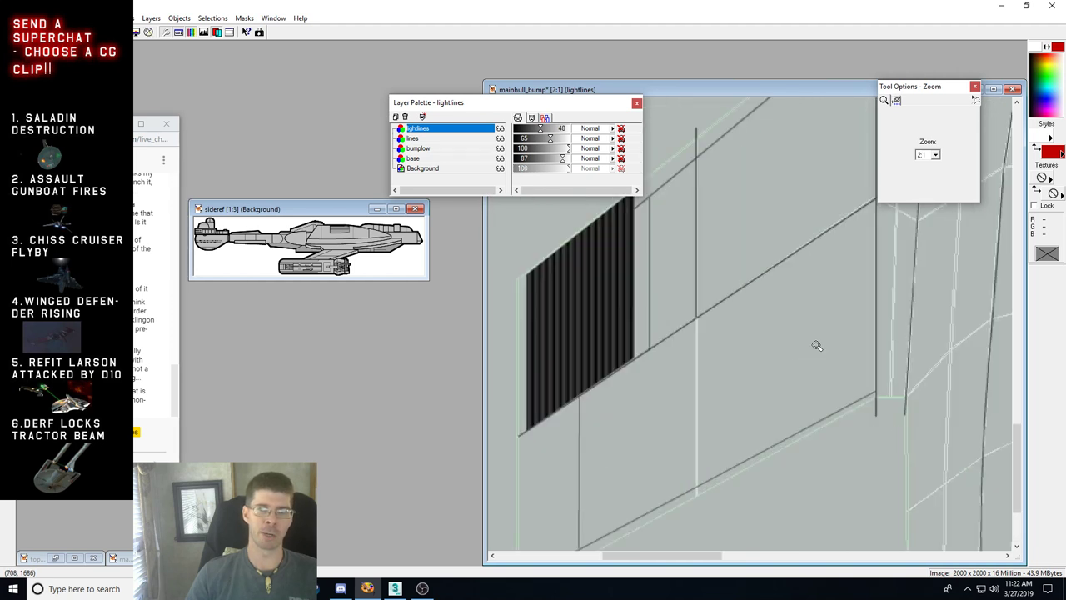
right_click(826, 301)
left_click(816, 290)
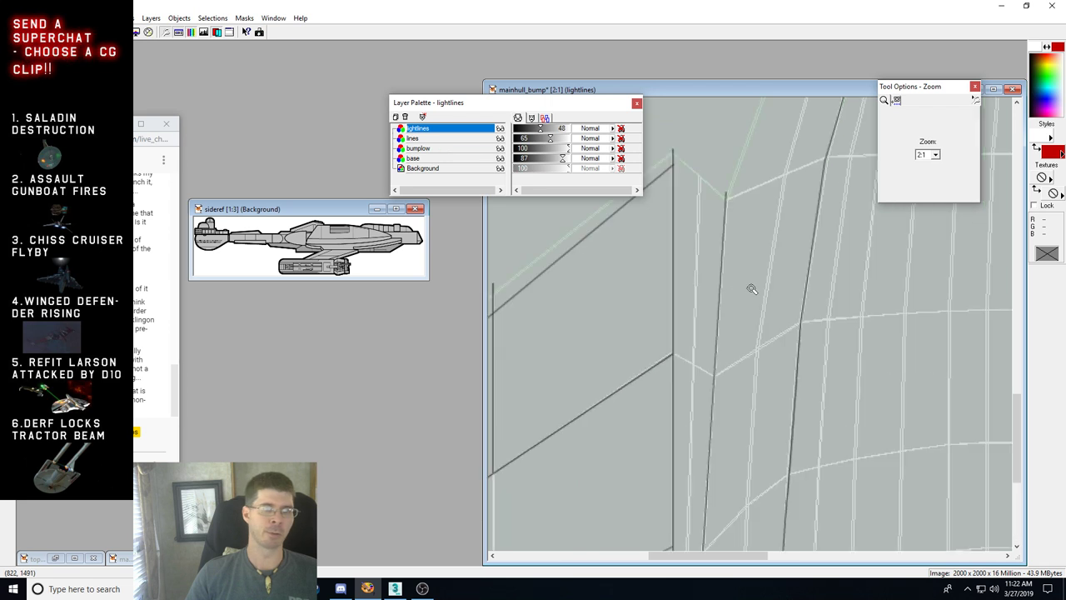
left_click_drag(1017, 398, 1017, 378)
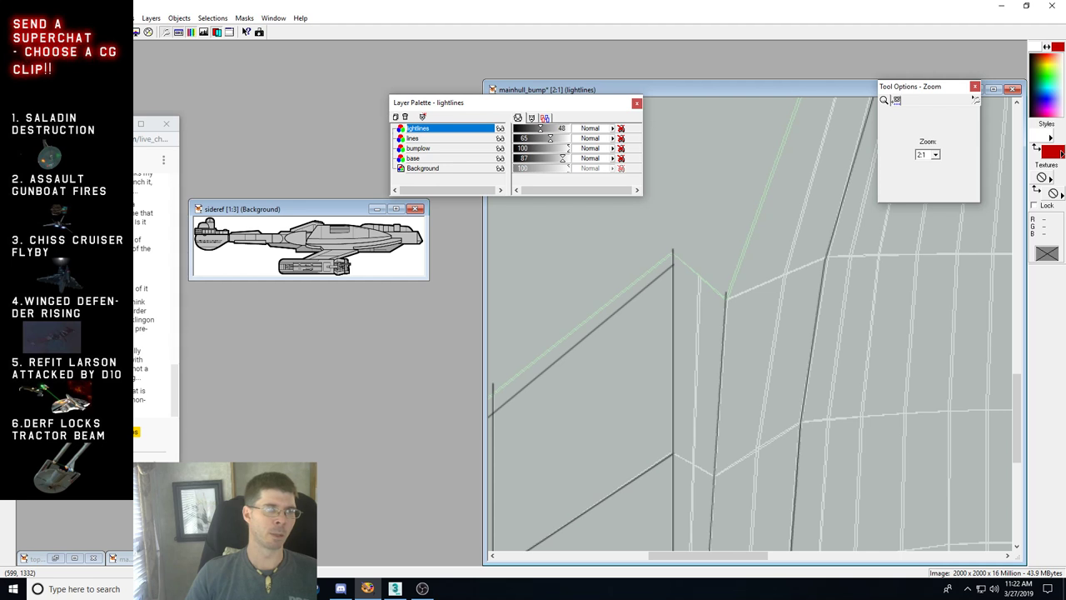
key("d")
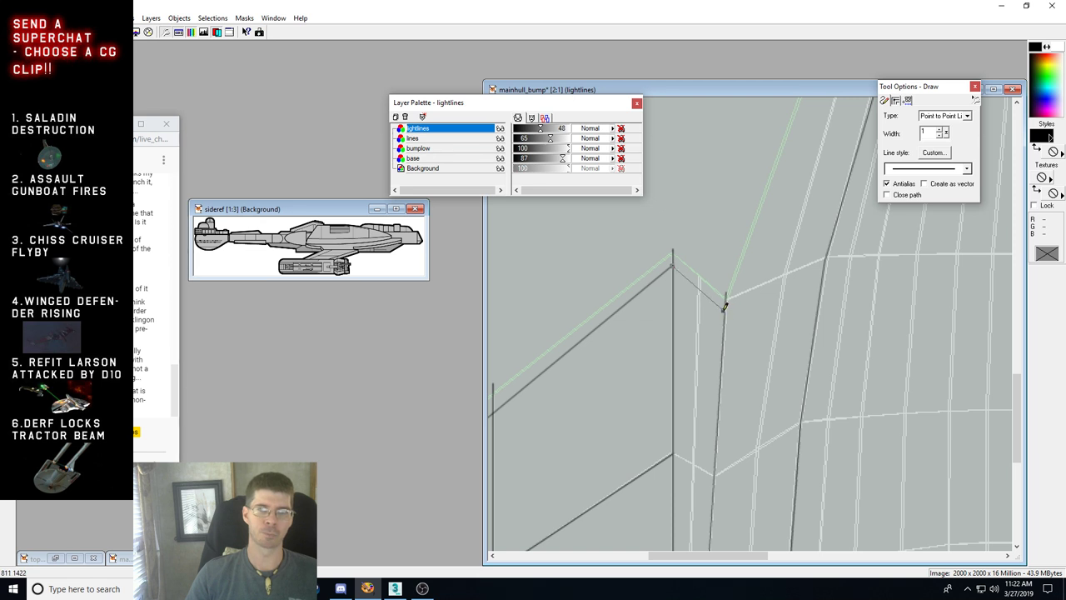
left_click_drag(724, 307, 724, 314)
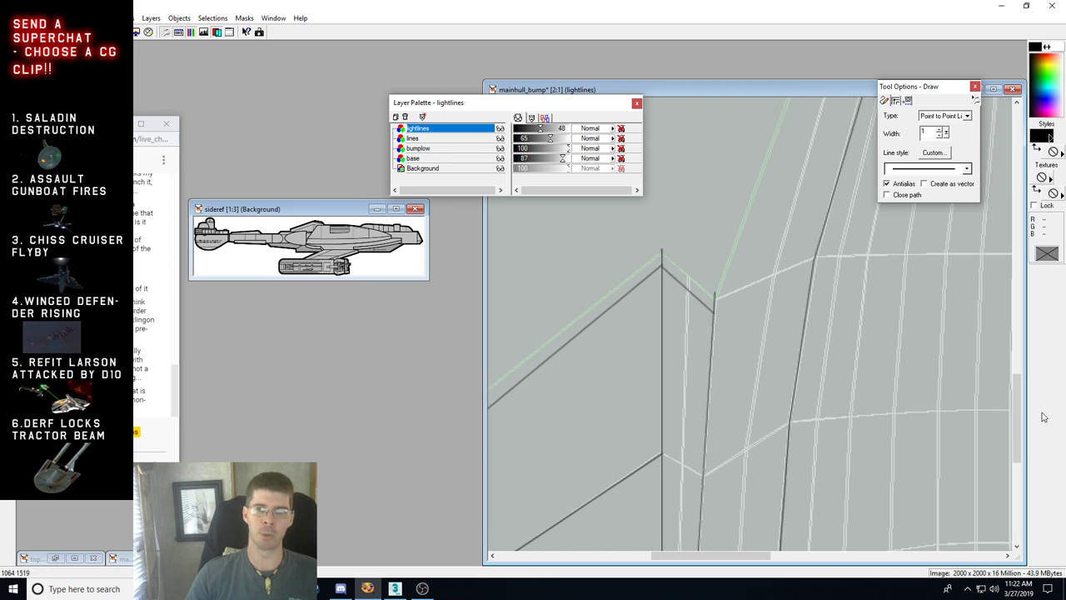
Step: Draw a short horizontal line about 26 pixels long across the wing root's lower end, just above the green outline
mouse_move(1022, 406)
left_mouse_down()
mouse_move(1009, 450)
mouse_move(1007, 437)
mouse_move(1014, 460)
left_mouse_up()
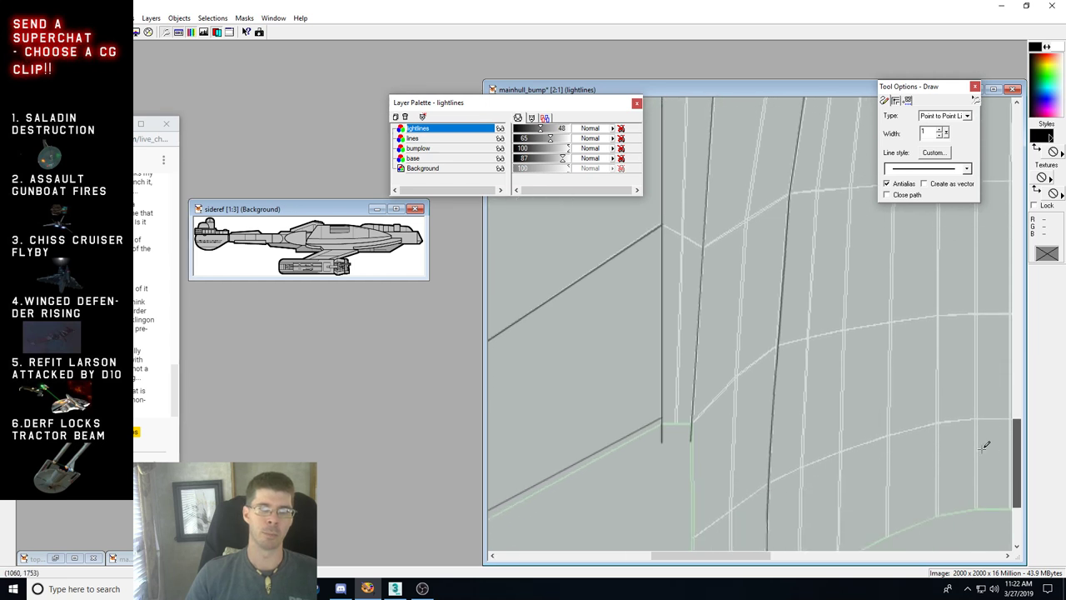
left_click(663, 414)
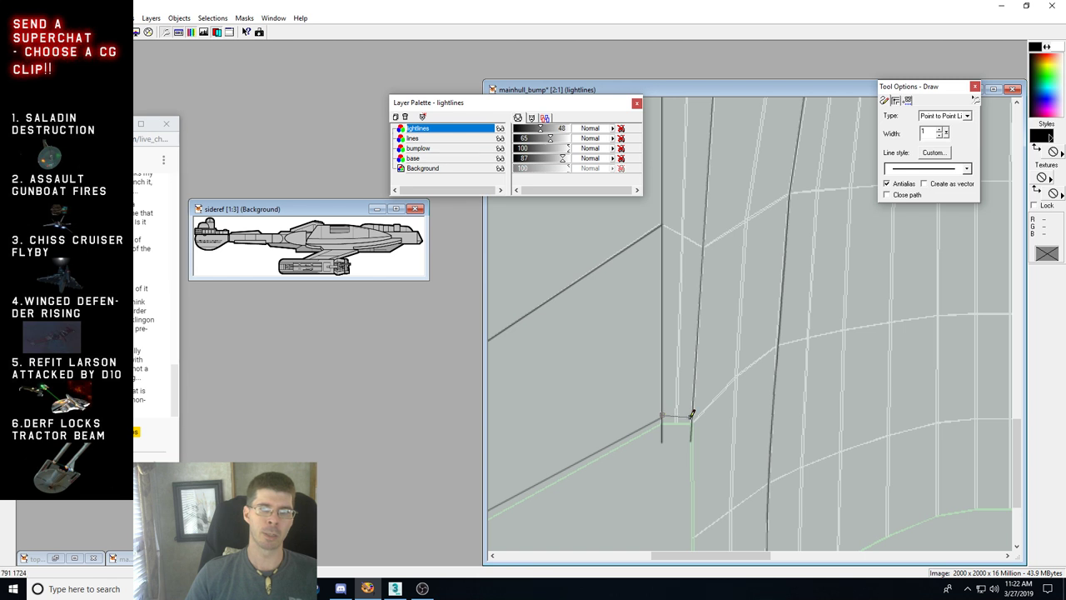
left_click(693, 414)
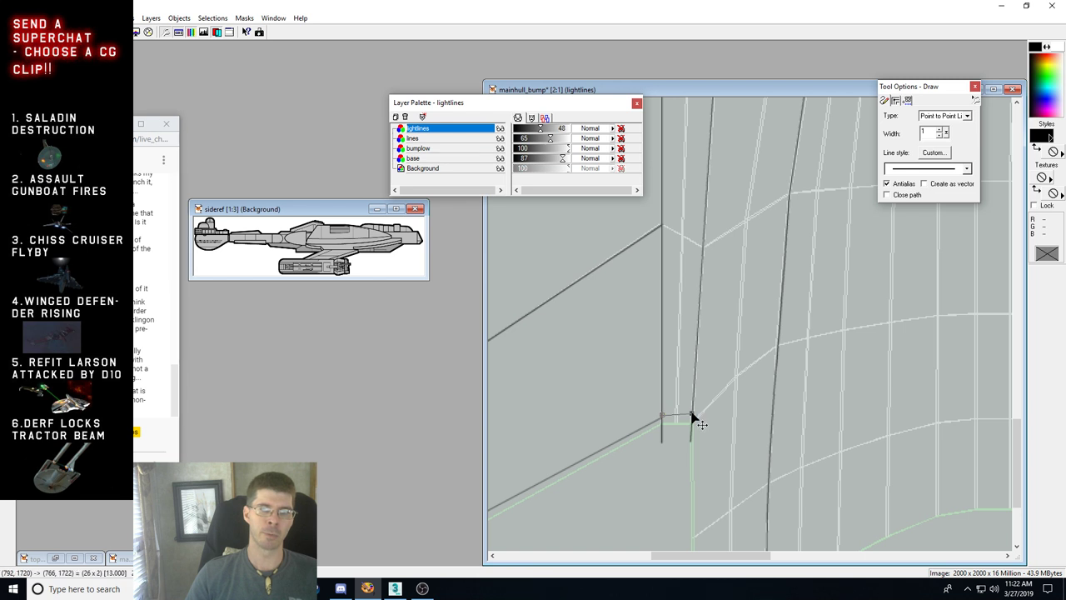
right_click(850, 431)
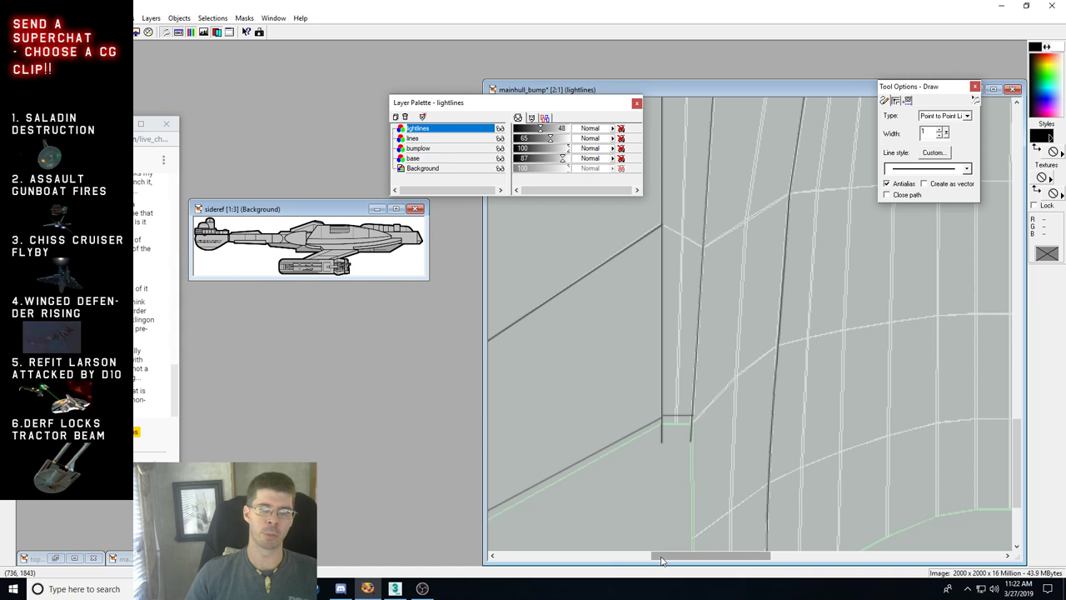
Step: Draw two vertical lines about 10 pixels apart beside the white vertical line, from the middle diagonal line to the lower light line
left_click_drag(662, 561, 595, 560)
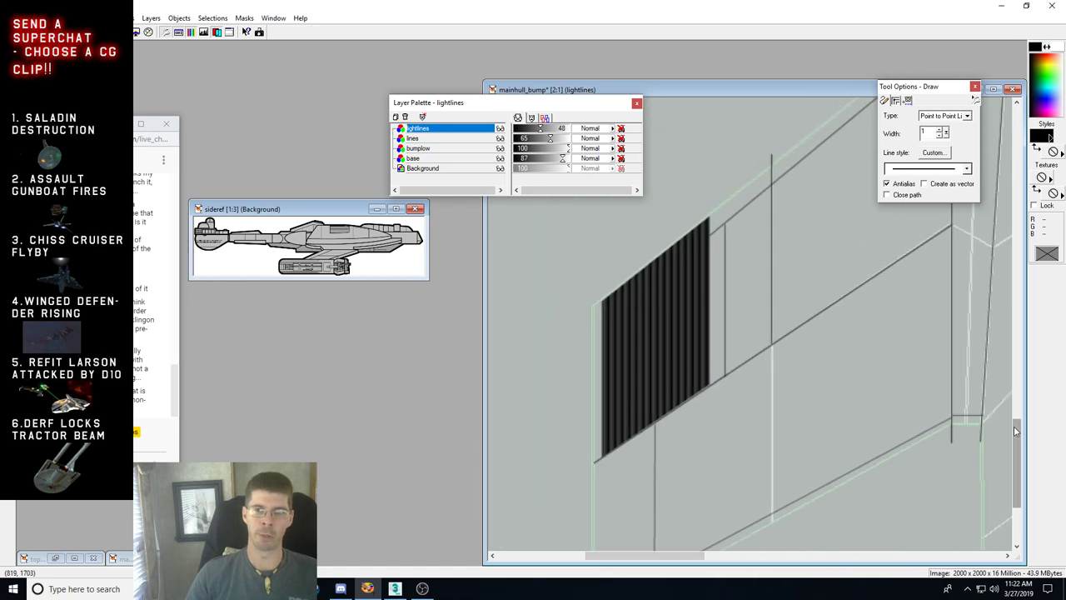
mouse_move(1015, 430)
left_mouse_down()
mouse_move(1015, 452)
mouse_move(1015, 386)
mouse_move(1015, 449)
left_mouse_up()
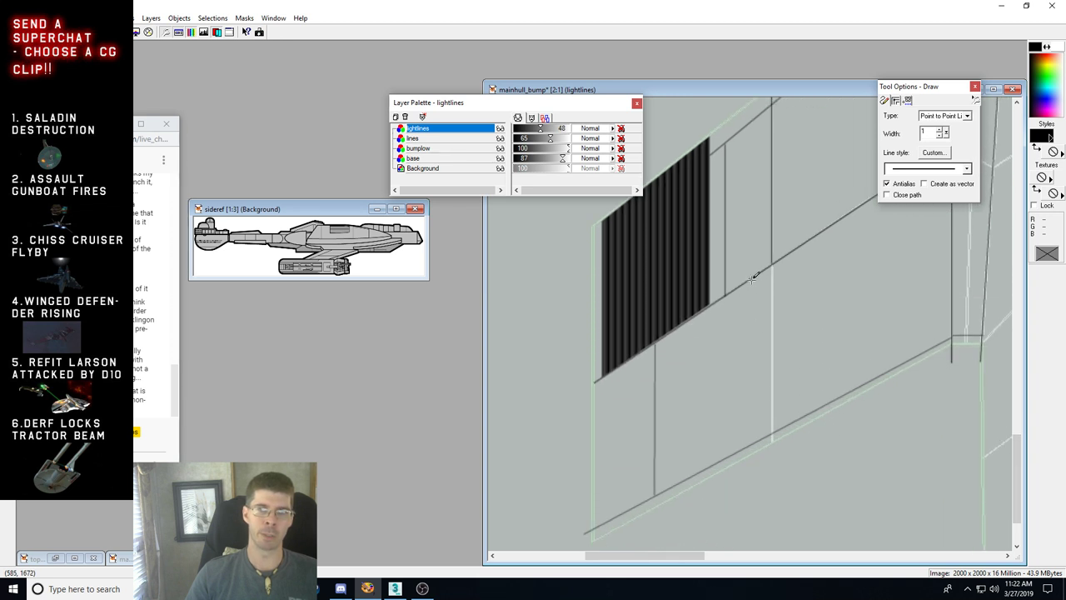
left_click_drag(750, 279, 749, 444)
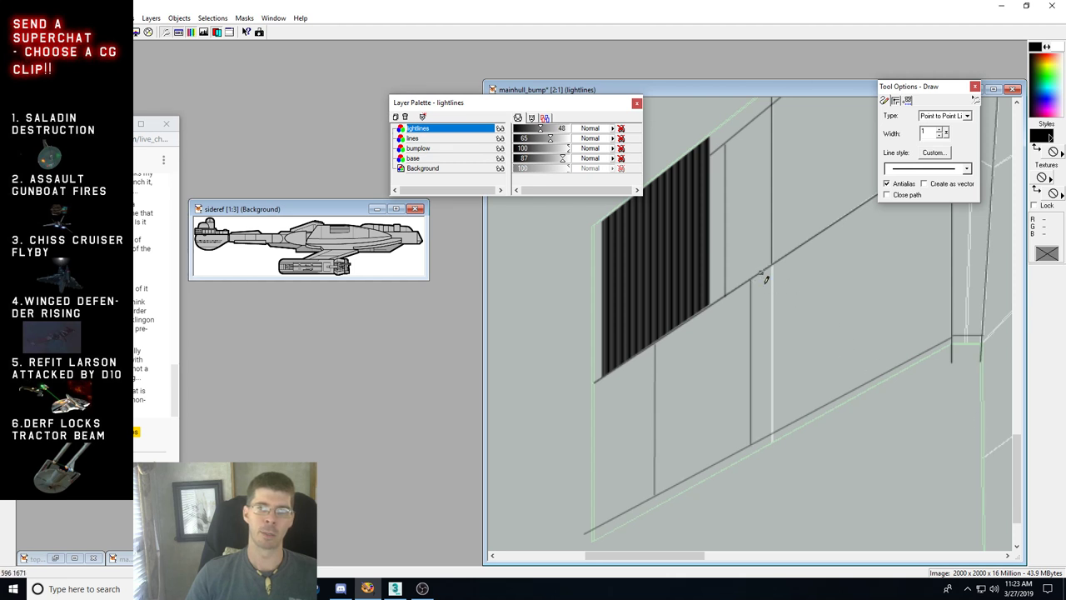
left_click(764, 434)
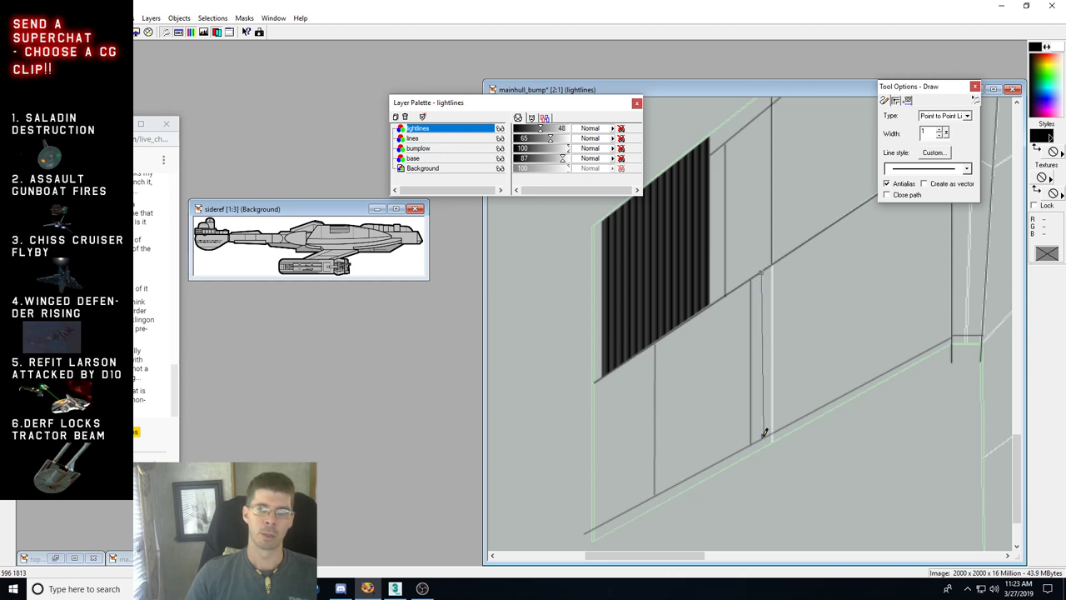
left_click_drag(764, 434, 761, 440)
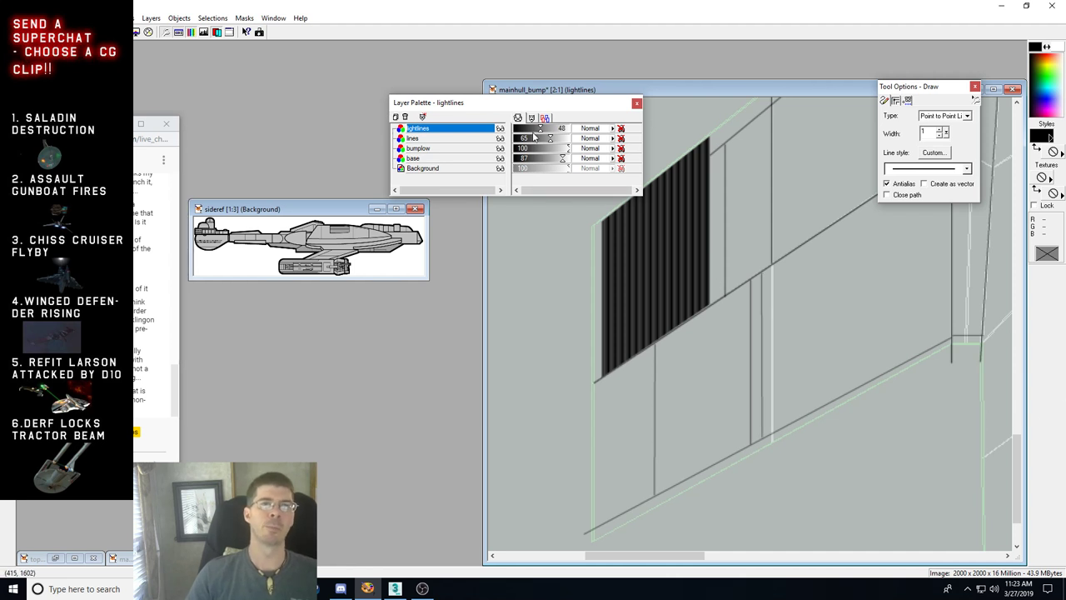
Step: Set the opacity of the lightlines layer to 40 and the lines layer to 69
left_click_drag(539, 138, 552, 143)
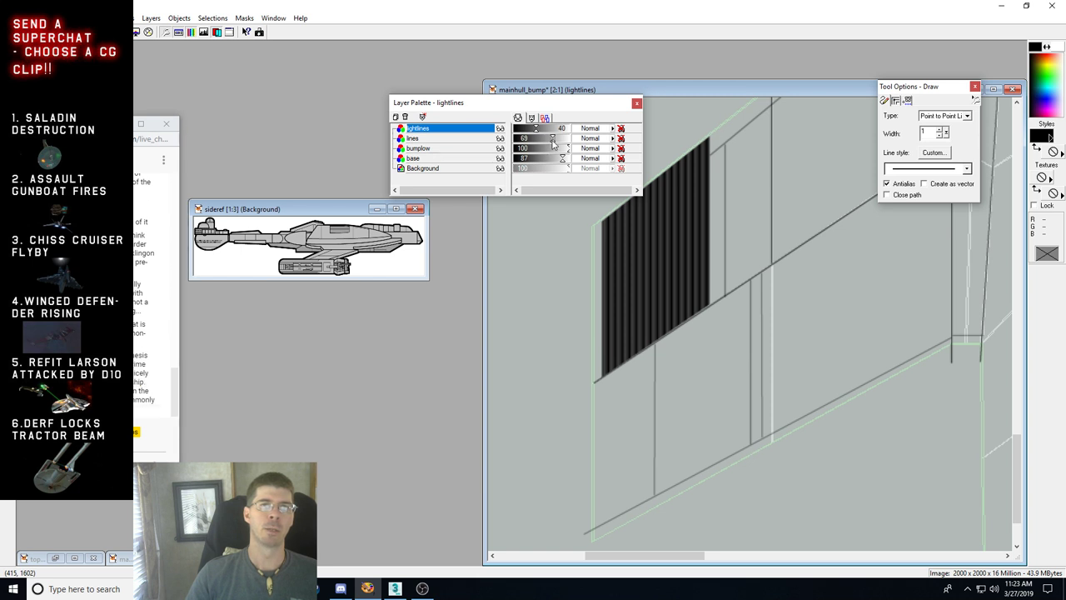